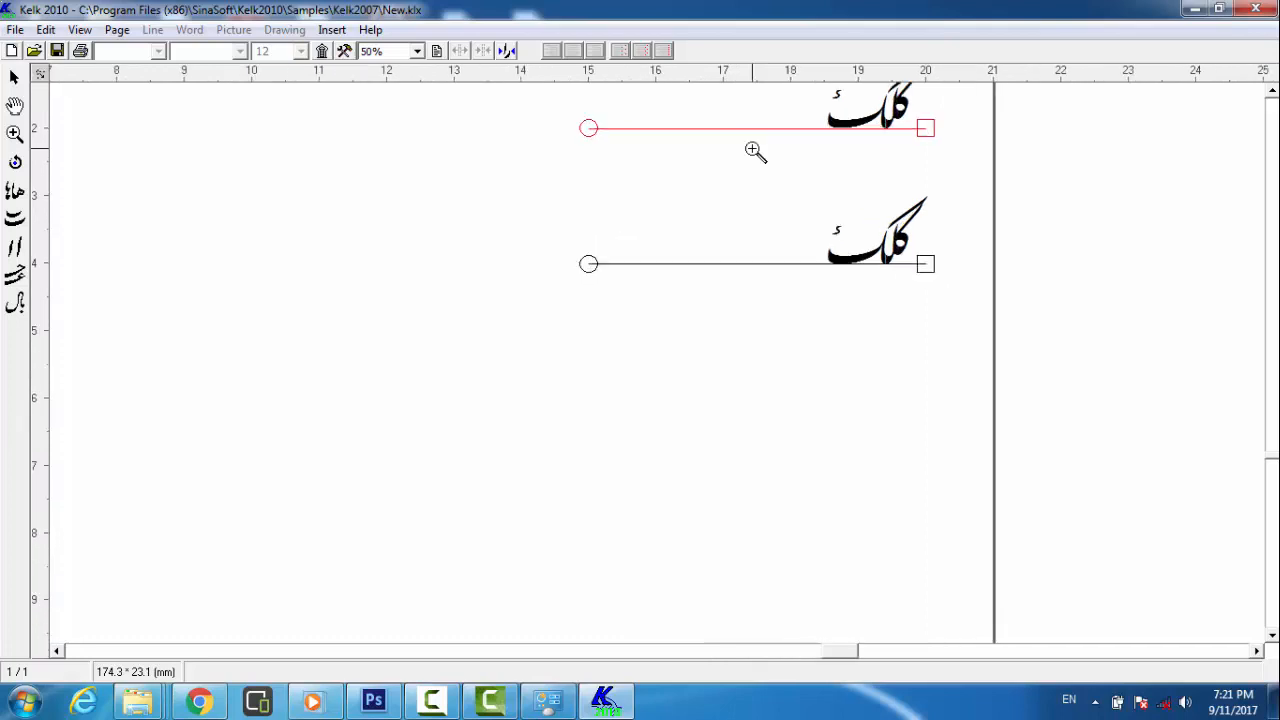
Open the properties of the first sample text line on the page
left_click(755, 150)
scroll(757, 150, "up", 2)
left_click(765, 134)
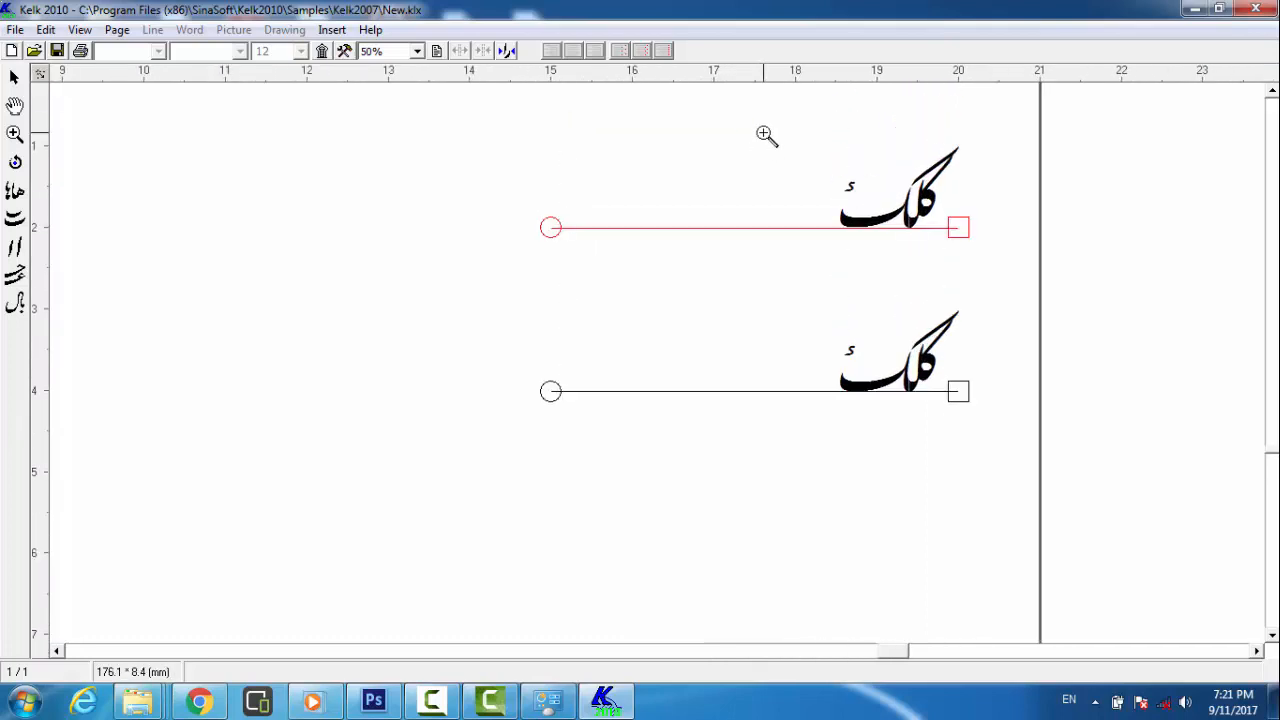
left_click(765, 134)
left_click(14, 77)
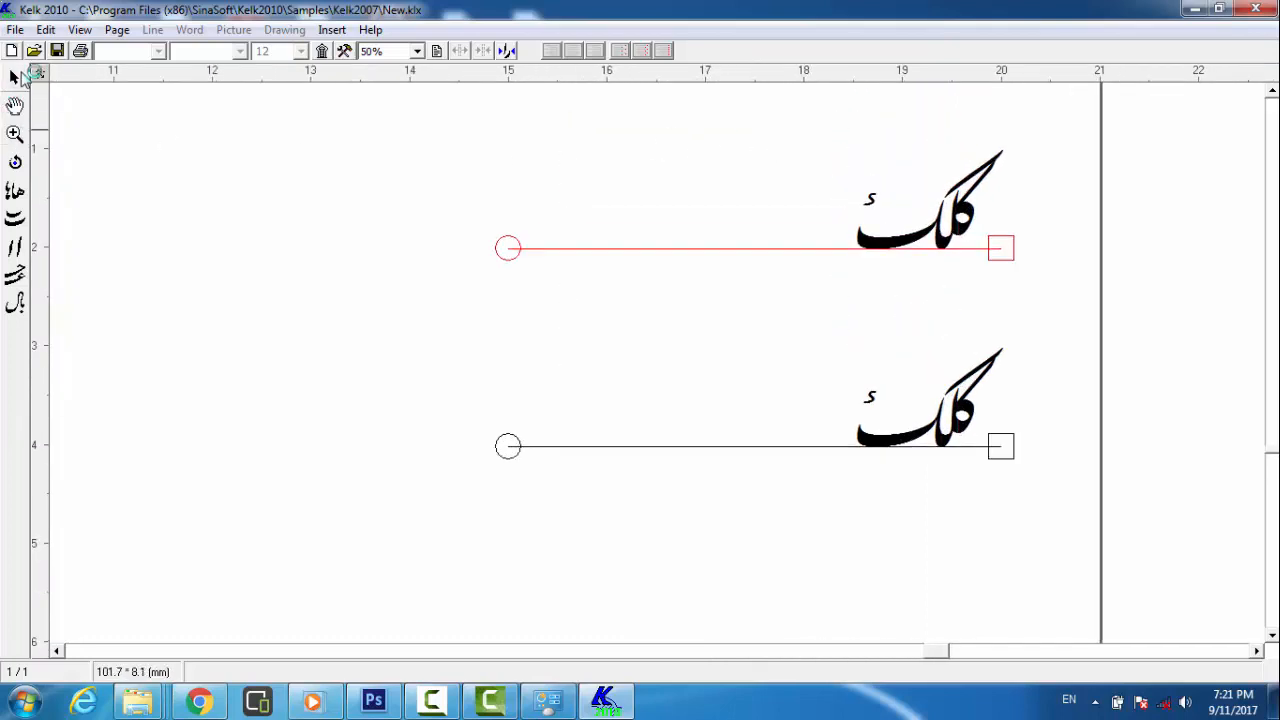
left_click(1012, 248)
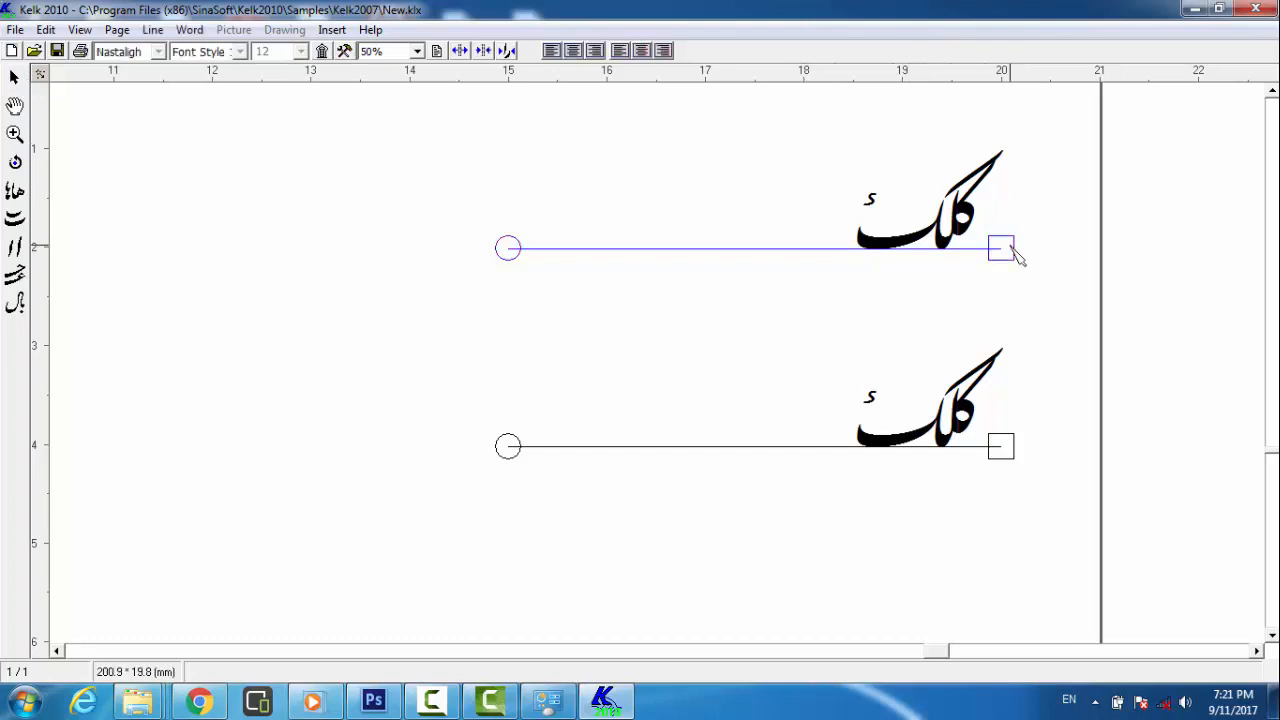
right_click(1012, 248)
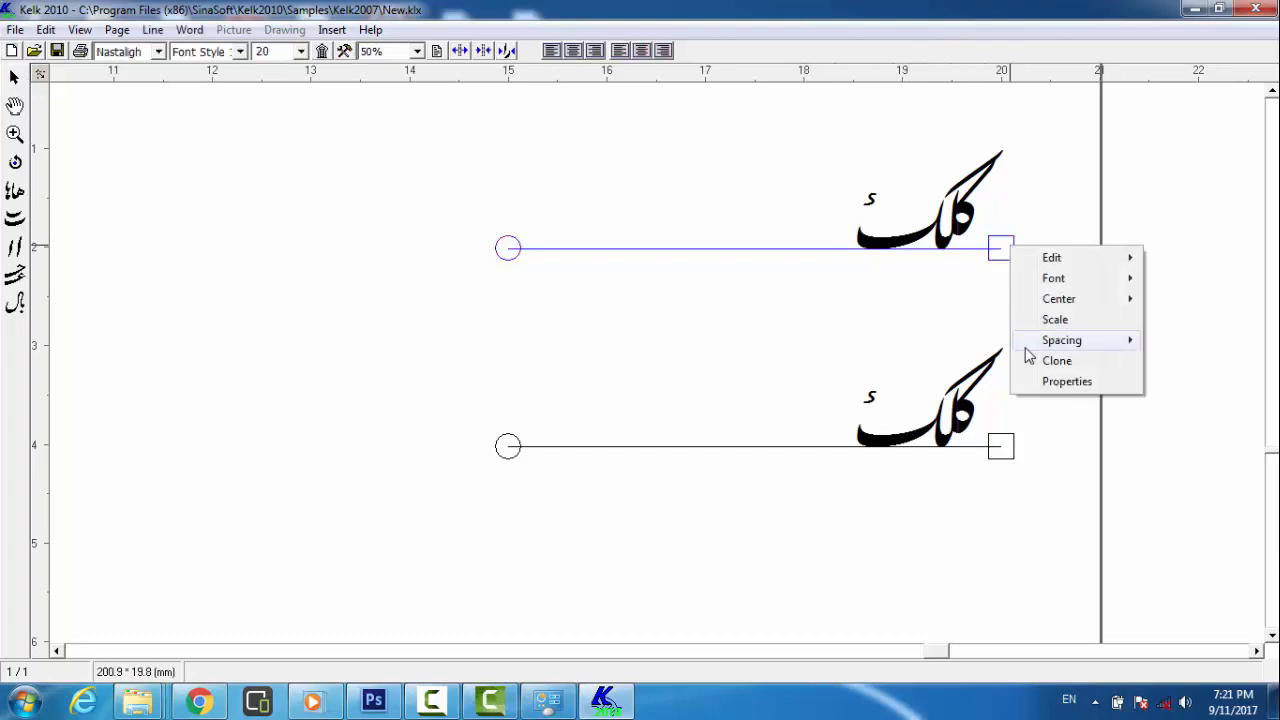
left_click(1066, 381)
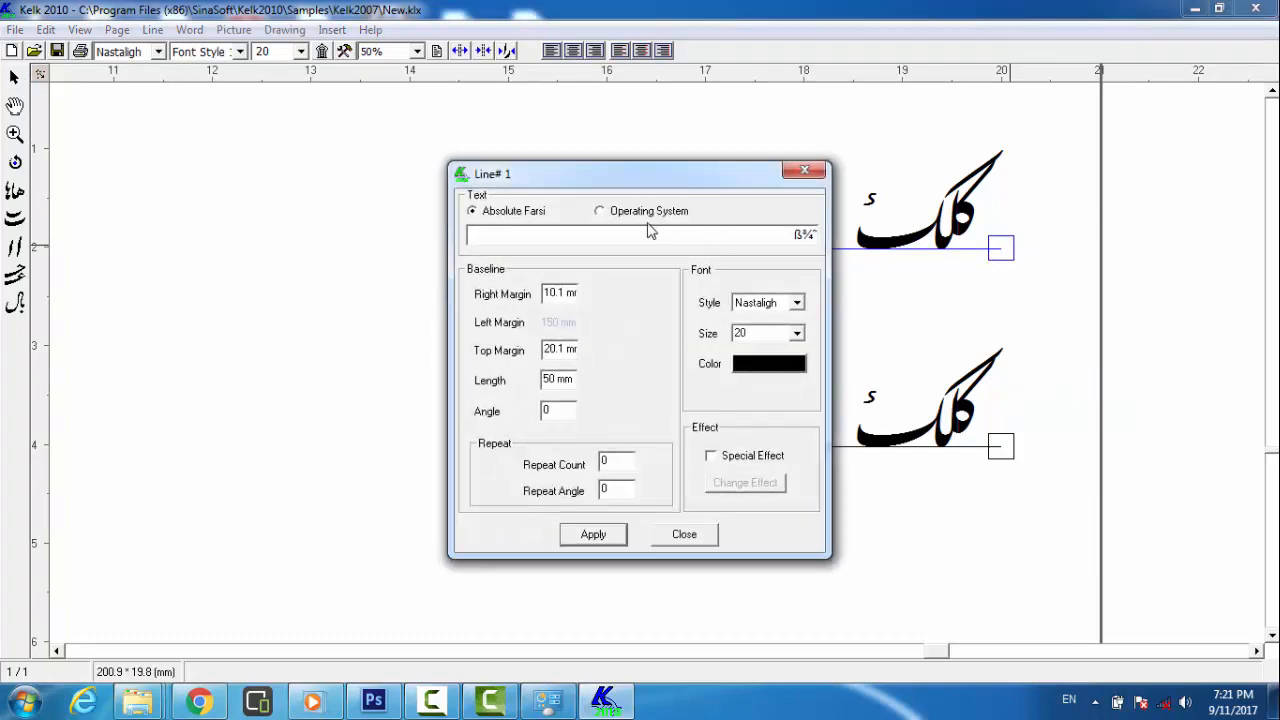
Switch the line's text to Operating System mode and replace it, using the Urdu keyboard, with "میں نے جو اپنی انکھ سے انسو بہائے ہیں"
left_click(606, 214)
left_click(806, 233)
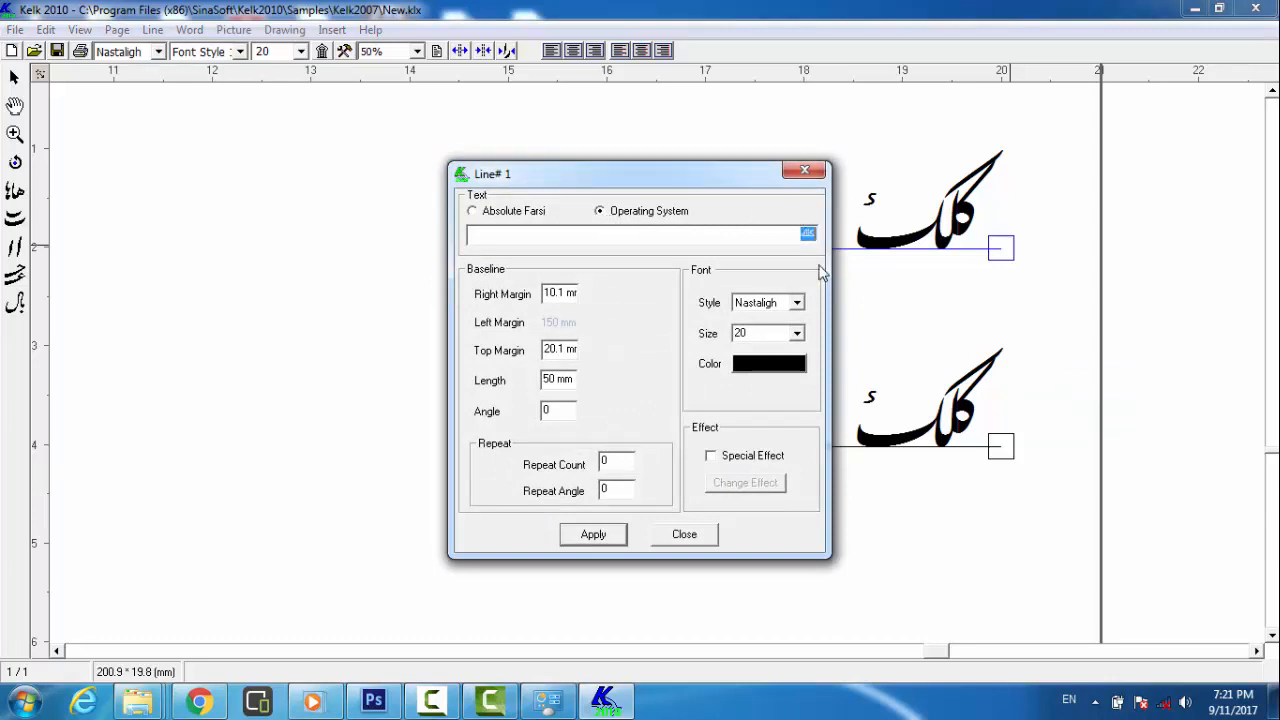
left_click(1075, 705)
left_click(1089, 648)
type("ھ سے انسو بہائے ہیں")
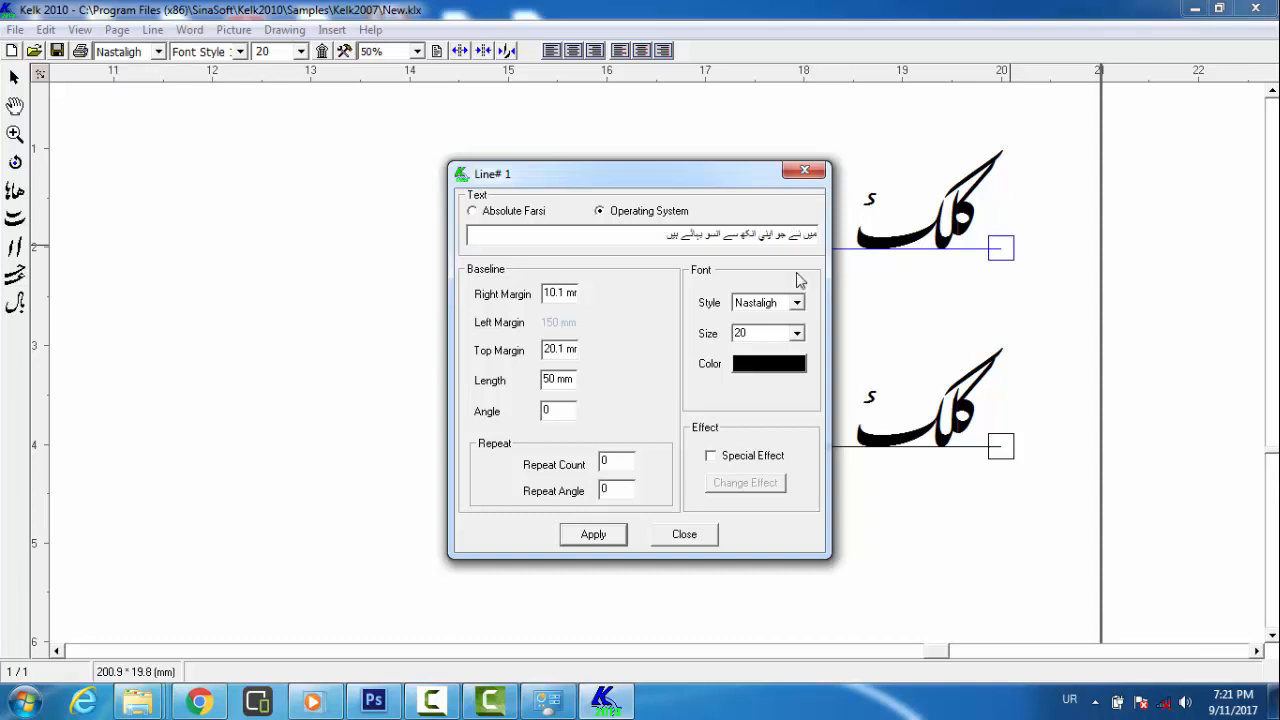
Set the line's font style to Lahori and size to 72, apply the changes and close the properties
left_click(797, 304)
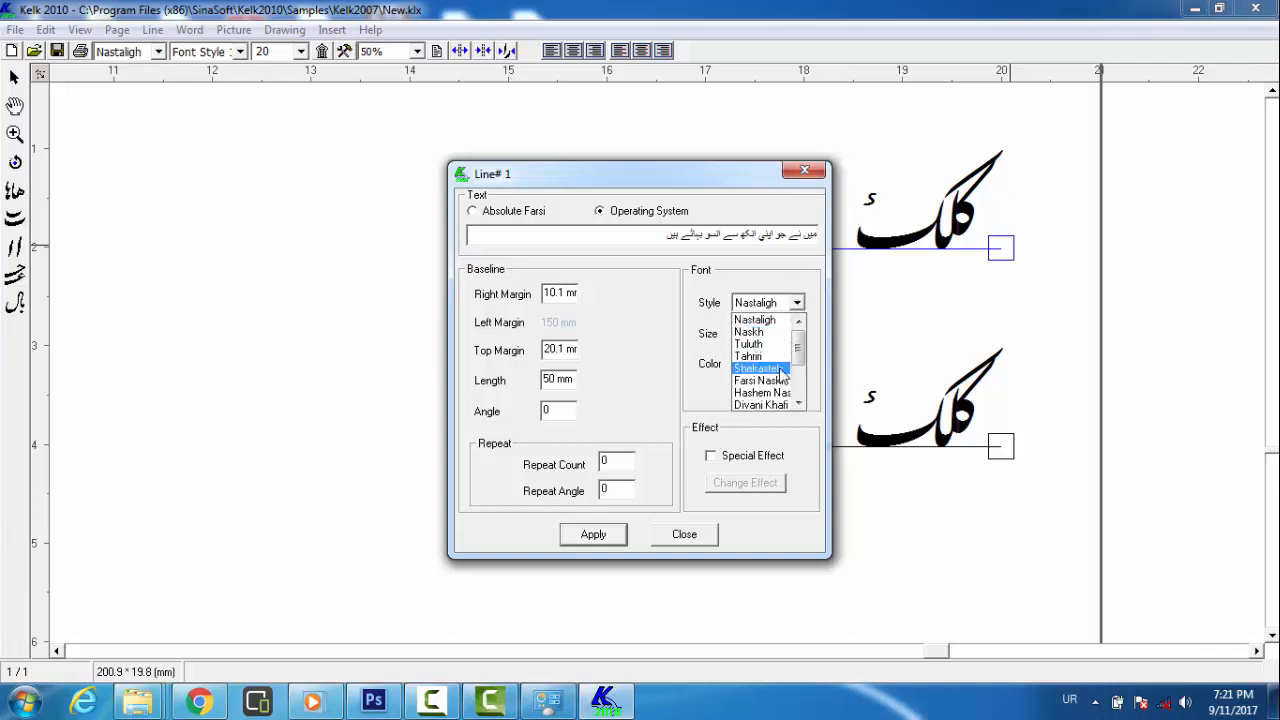
scroll(775, 375, "down", 2)
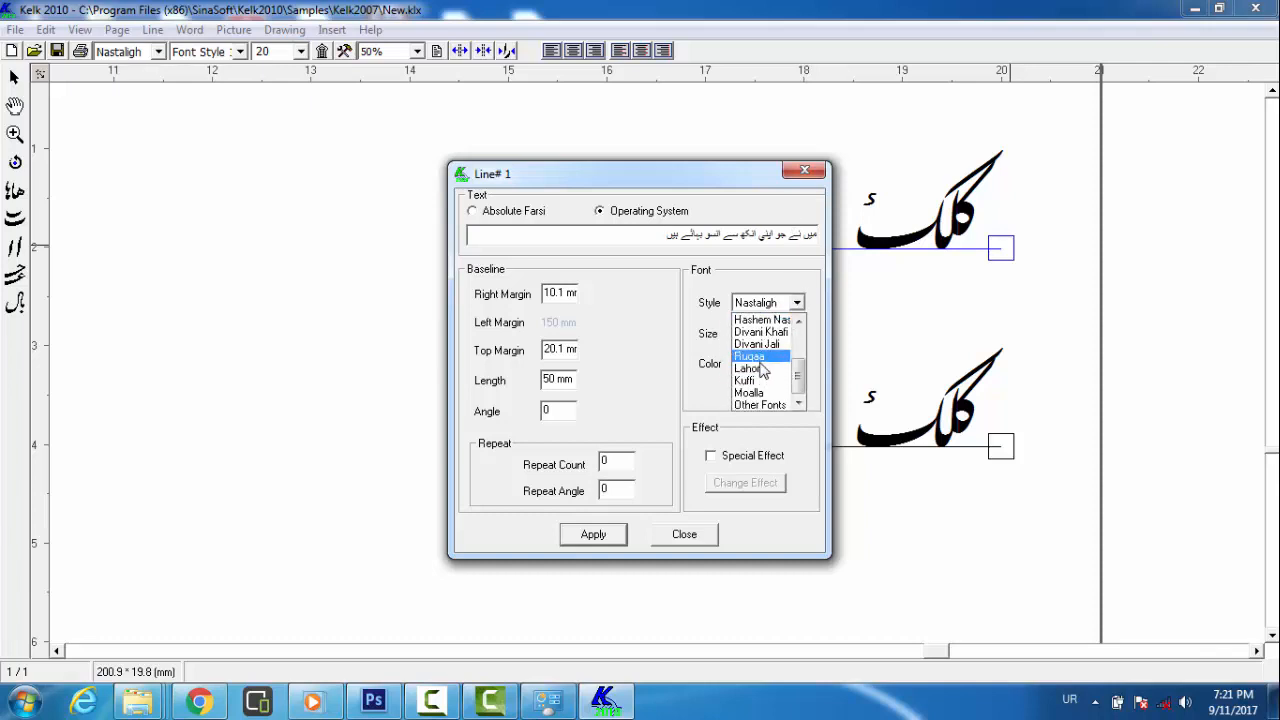
left_click(762, 369)
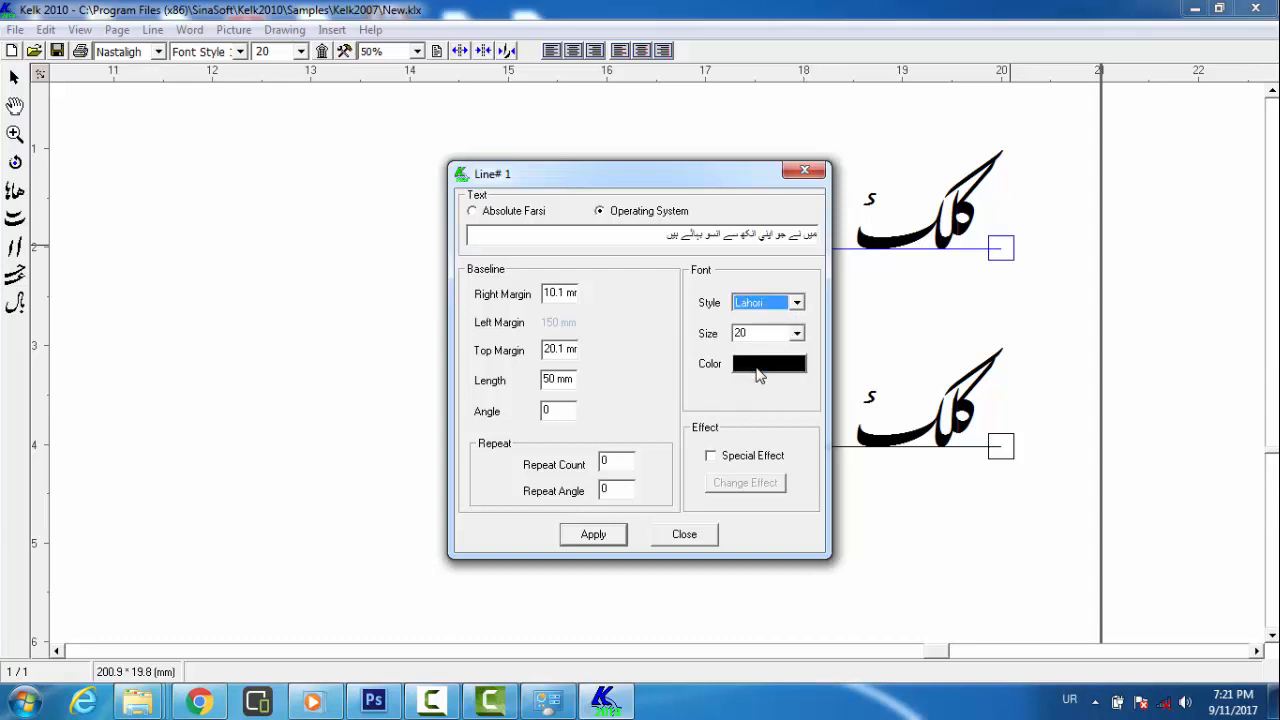
left_click(796, 333)
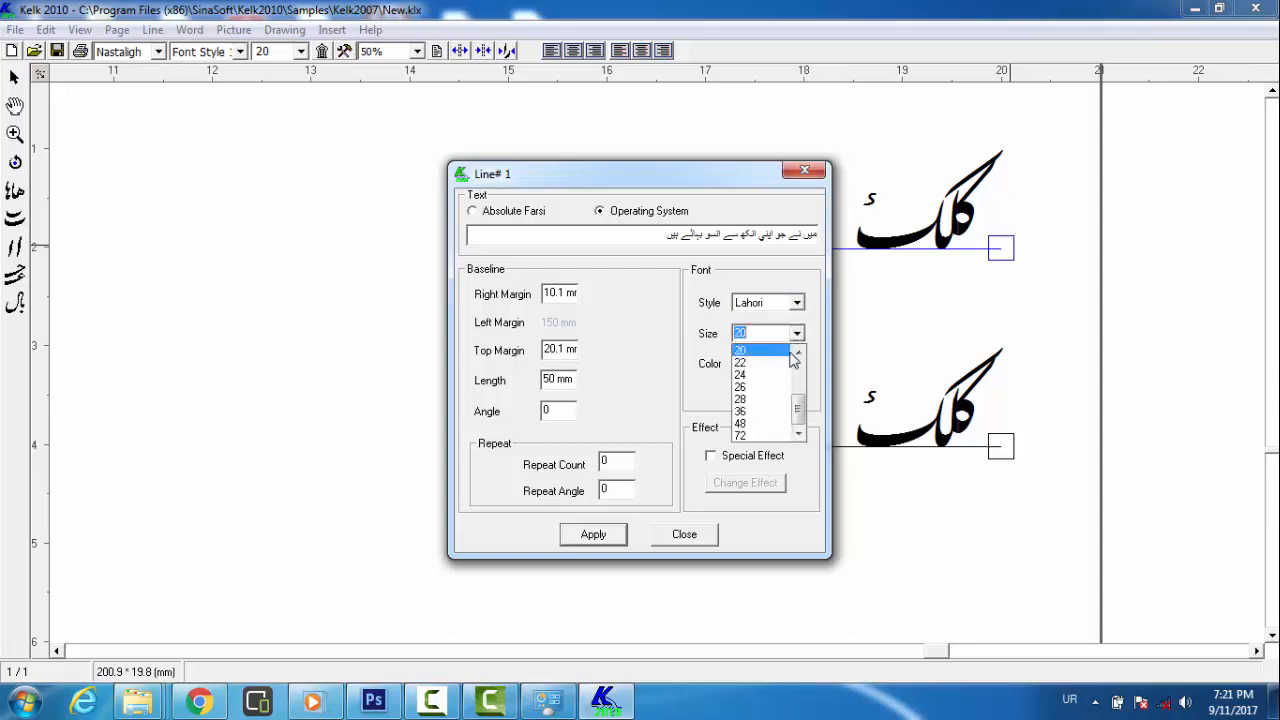
left_click(762, 437)
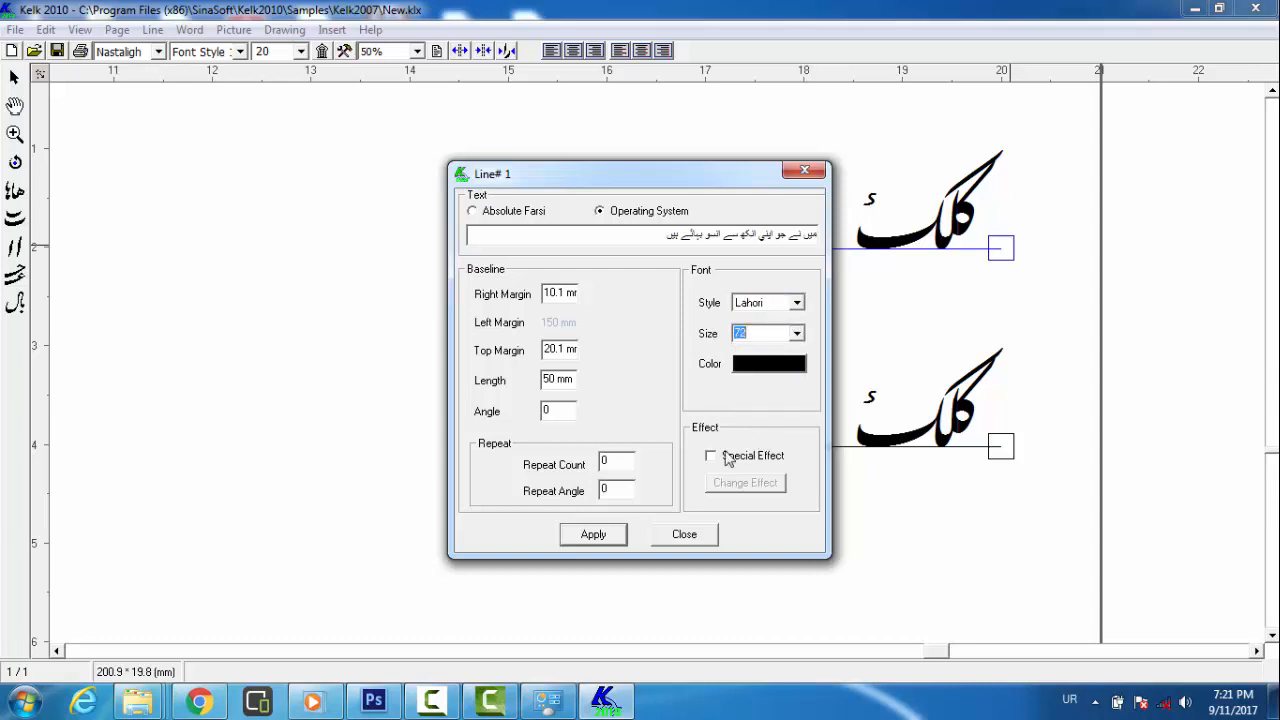
left_click(615, 538)
left_click(667, 538)
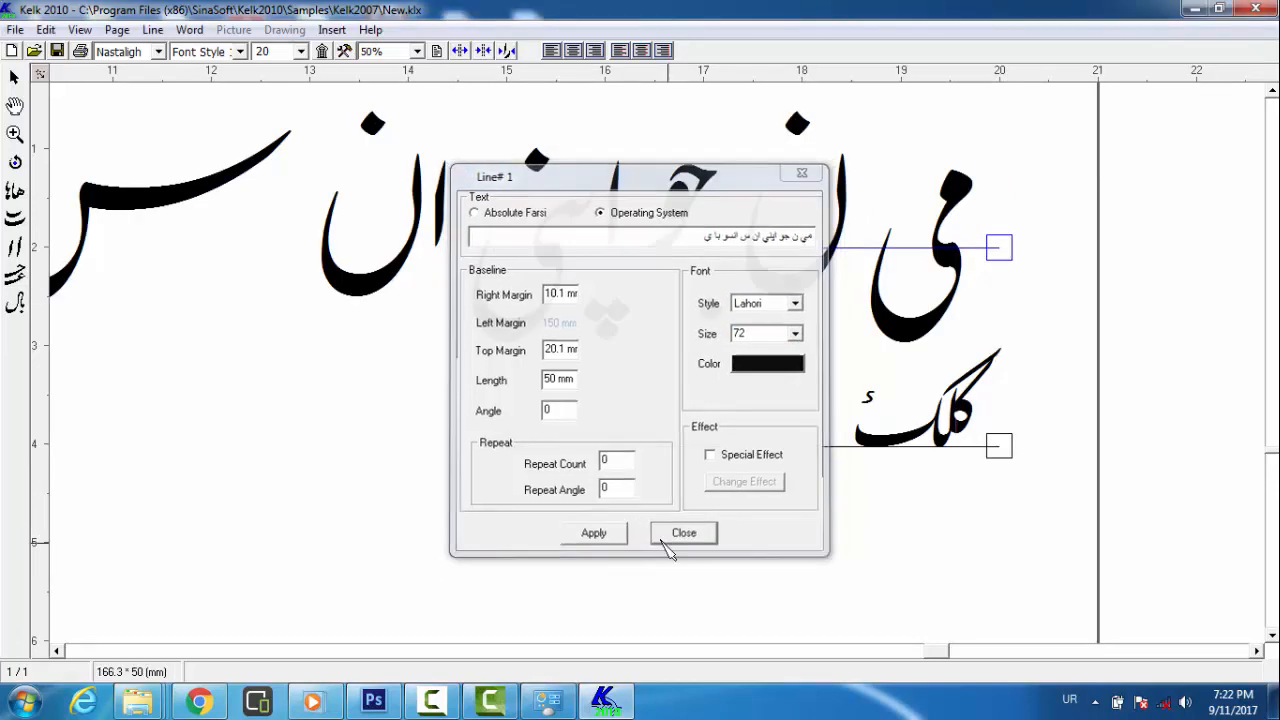
Stretch the first line's baseline leftward under the whole verse, to a length of about 139 mm
left_click(14, 133)
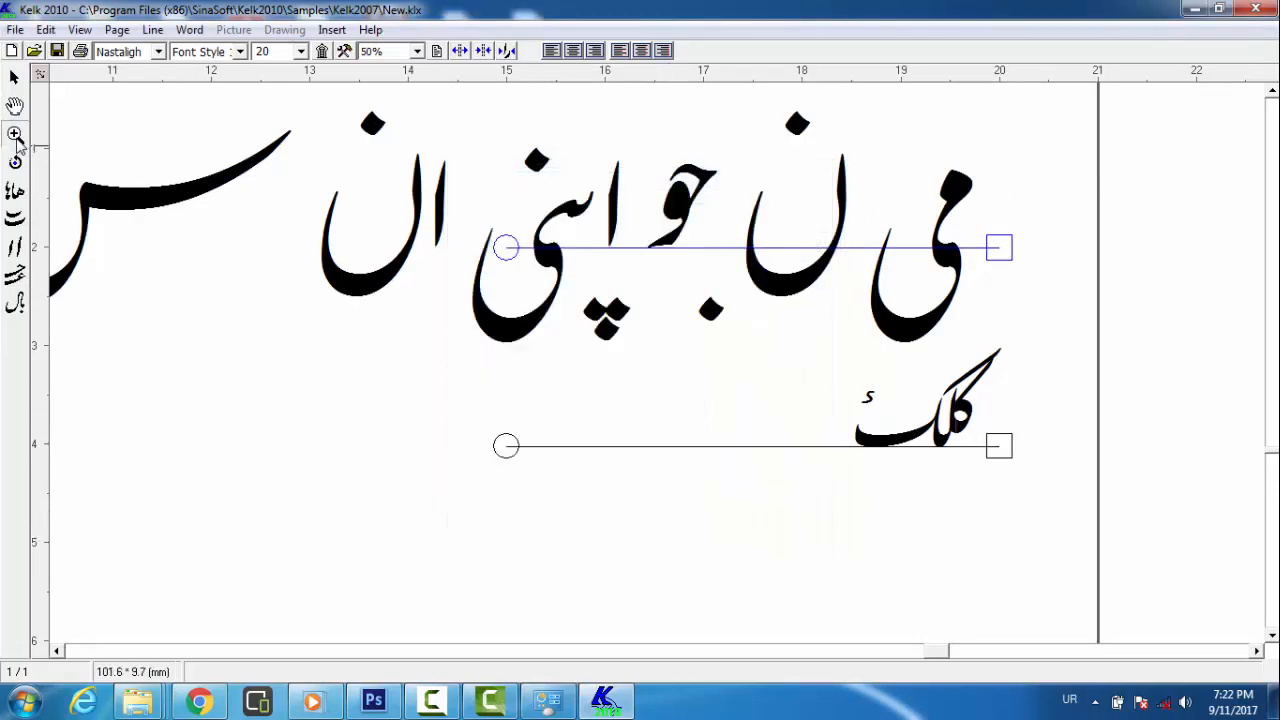
scroll(241, 231, "down", 3)
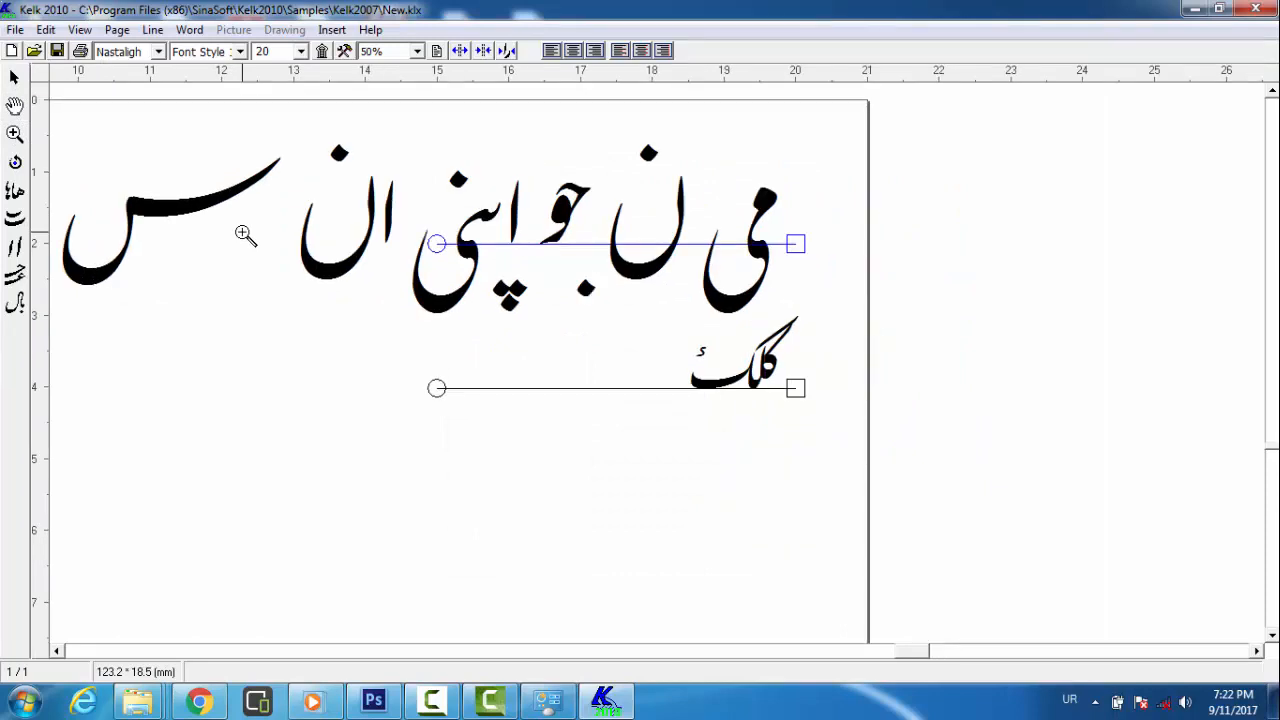
left_click_drag(888, 655, 731, 668)
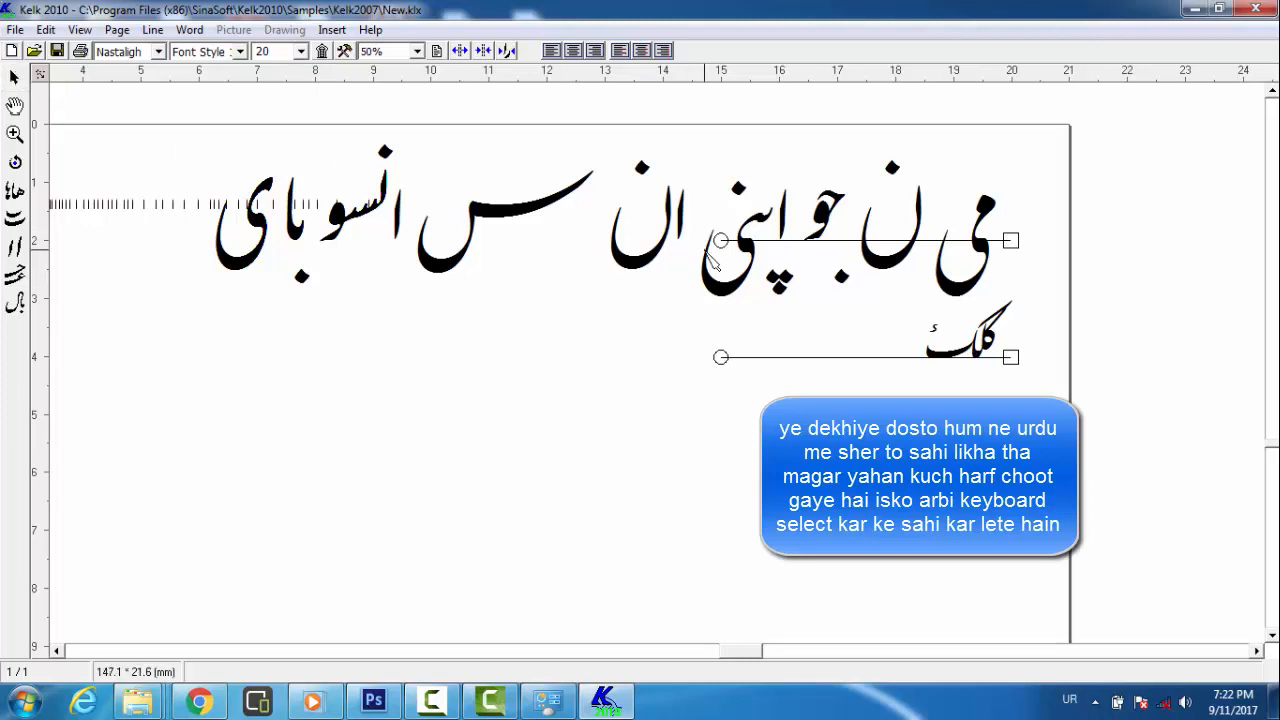
left_click_drag(722, 243, 205, 262)
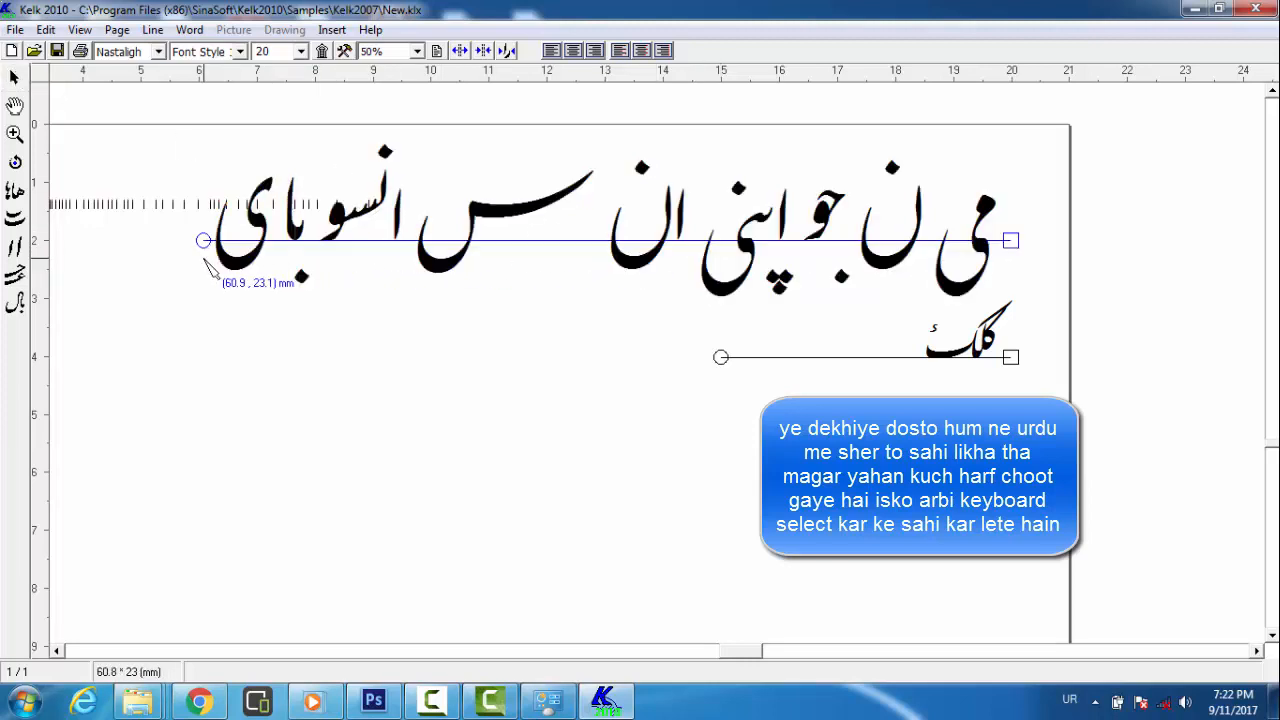
Reopen the first line's properties in Operating System text mode and switch the keyboard language to Arabic (Saudi Arabia)
left_click(1016, 243)
right_click(1016, 243)
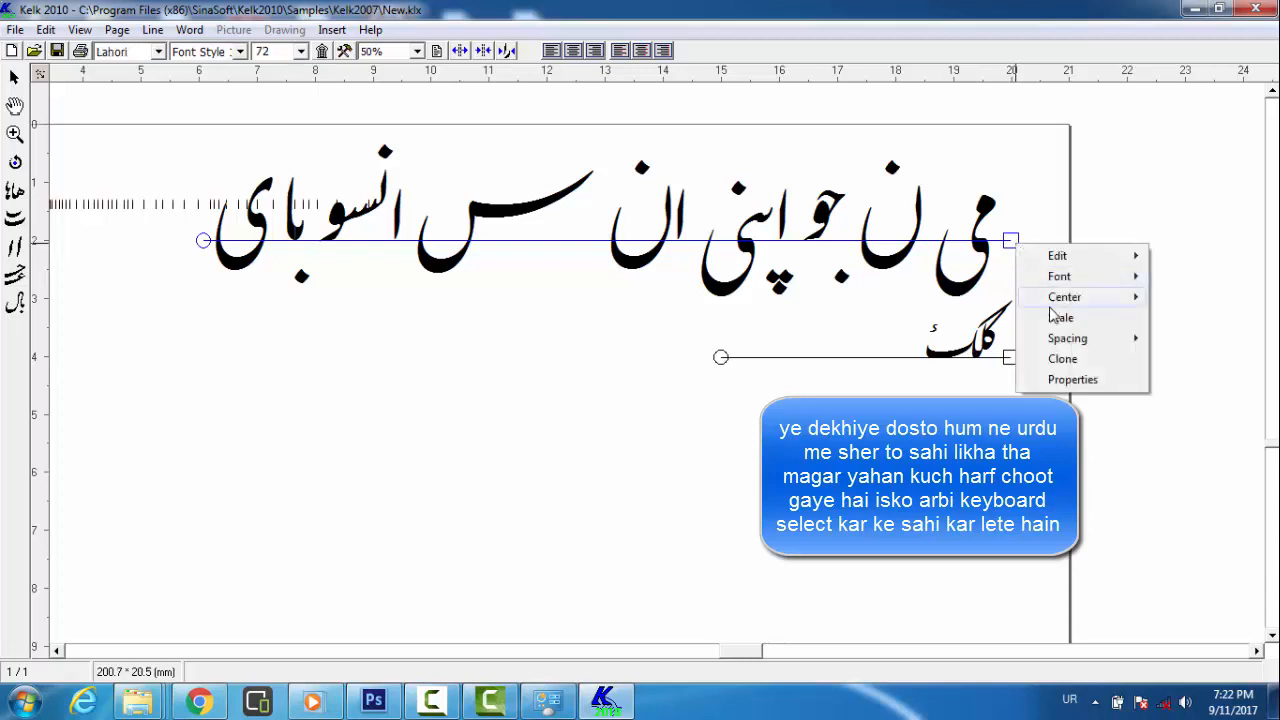
left_click(1079, 385)
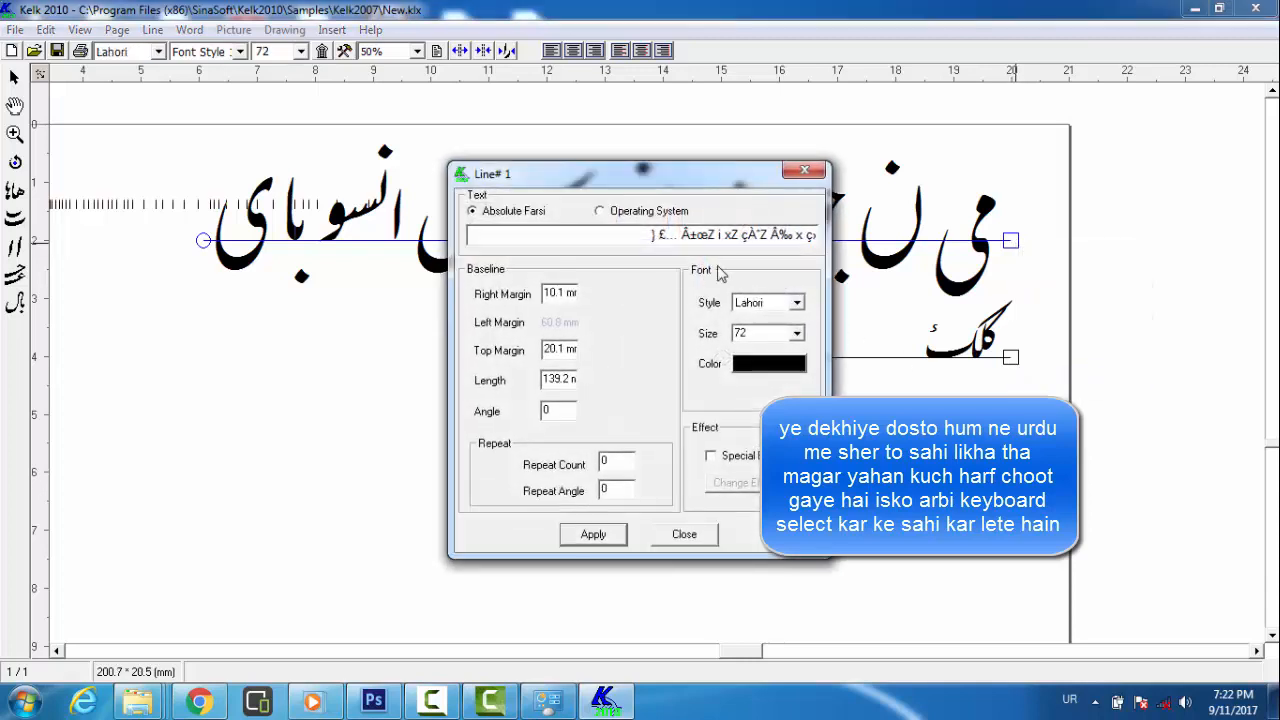
left_click(600, 212)
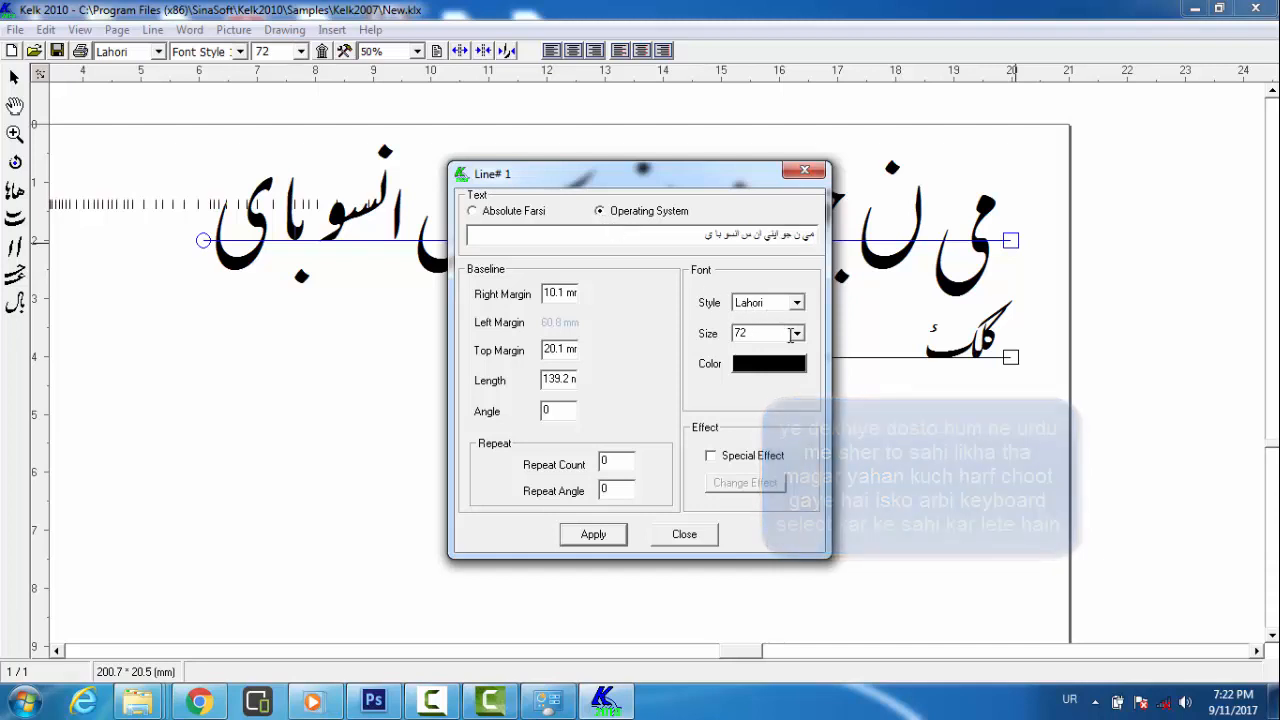
left_click(1068, 699)
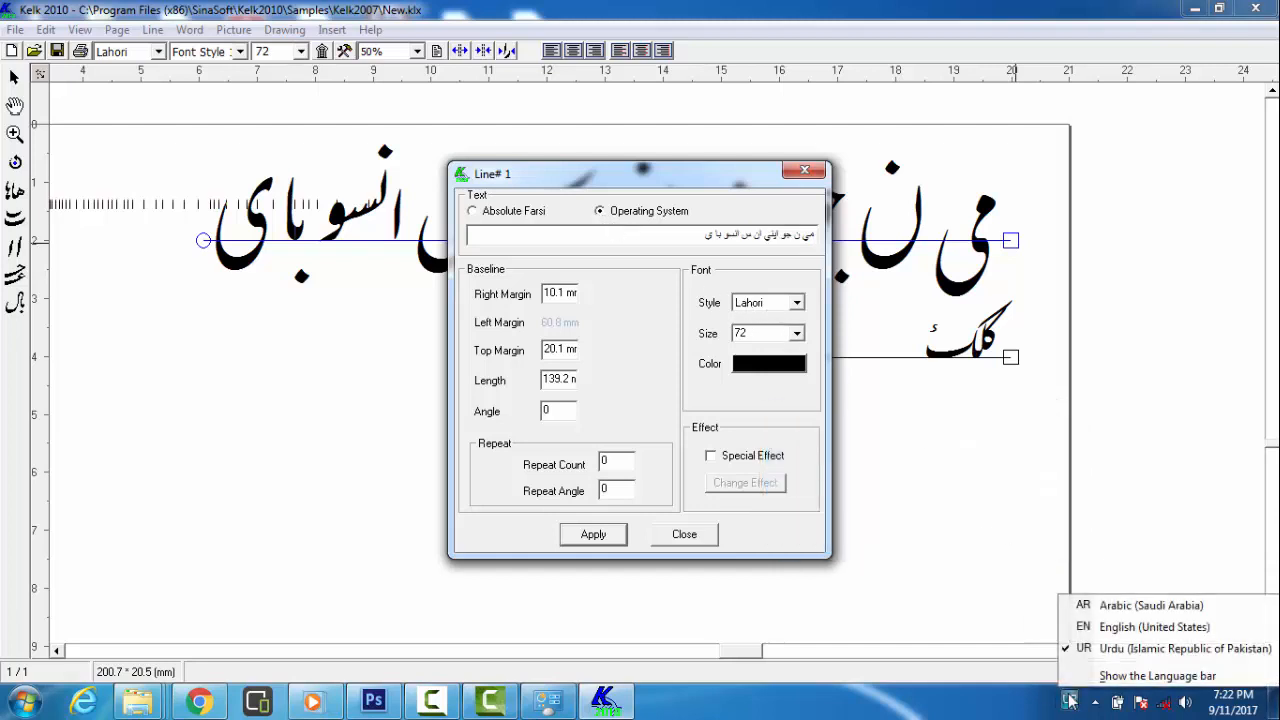
left_click(1083, 601)
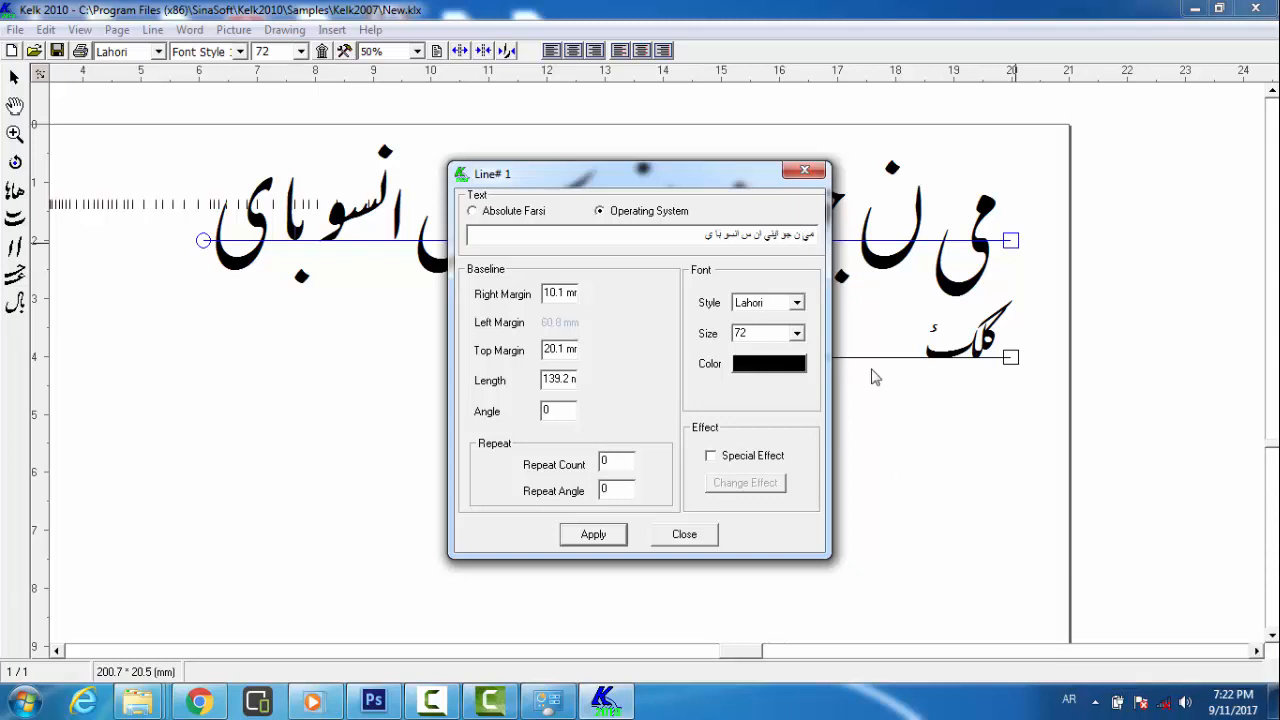
Correct the first two words of the verse to "مين ني"
key("BackSpace")
type("م")
key("BackSpace")
type("س")
key("BackSpace")
type("ین ن")
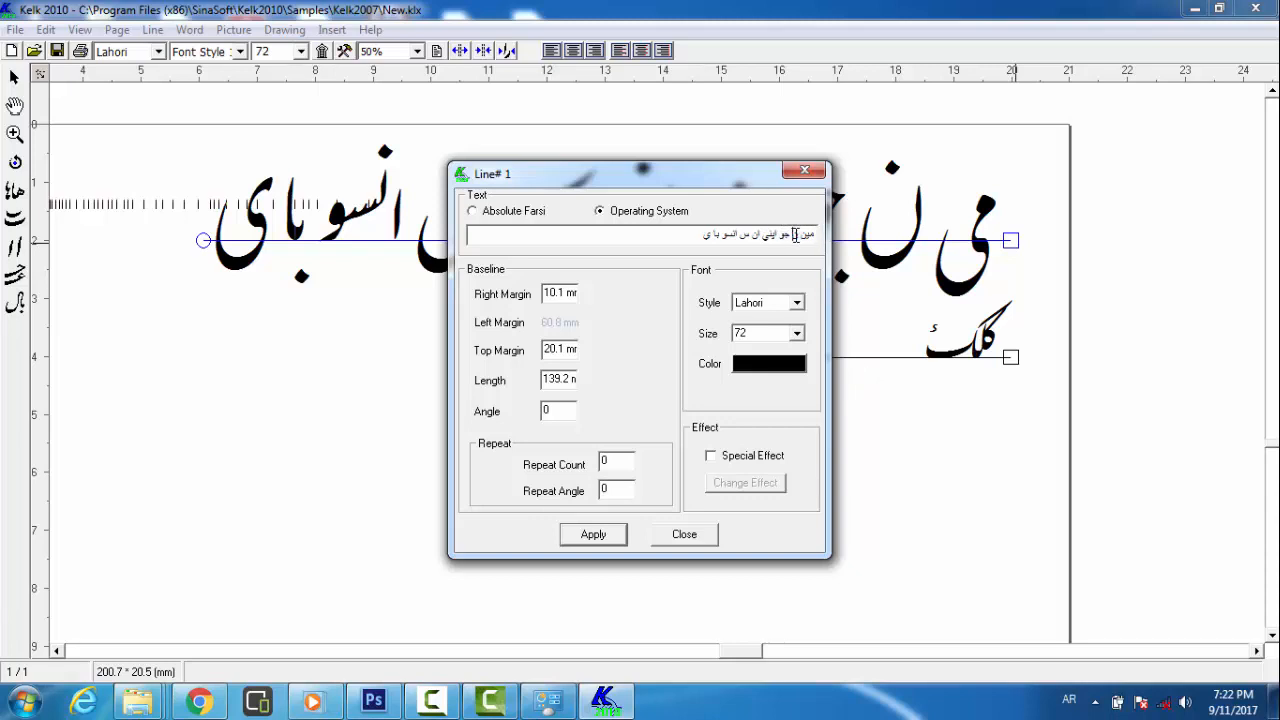
type("ی")
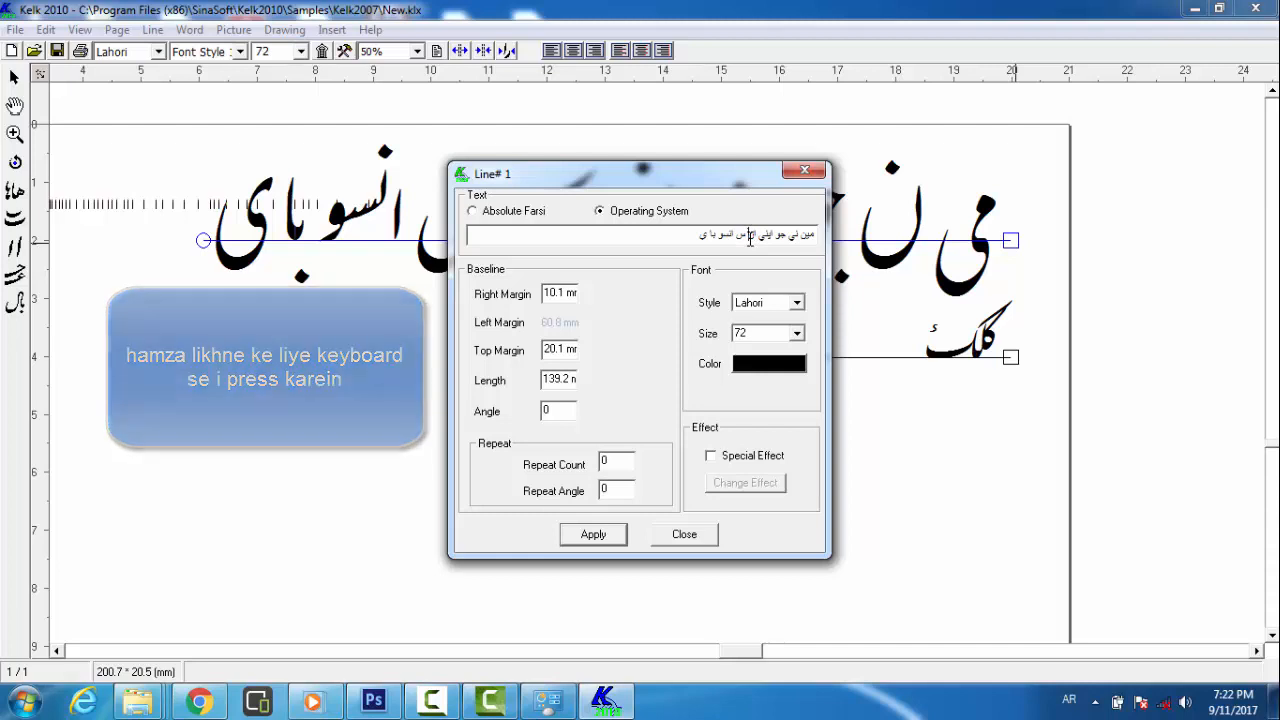
Correct the rest of the verse after "اپني" to read "انكه سي انسو بها ي هين"
type("ء")
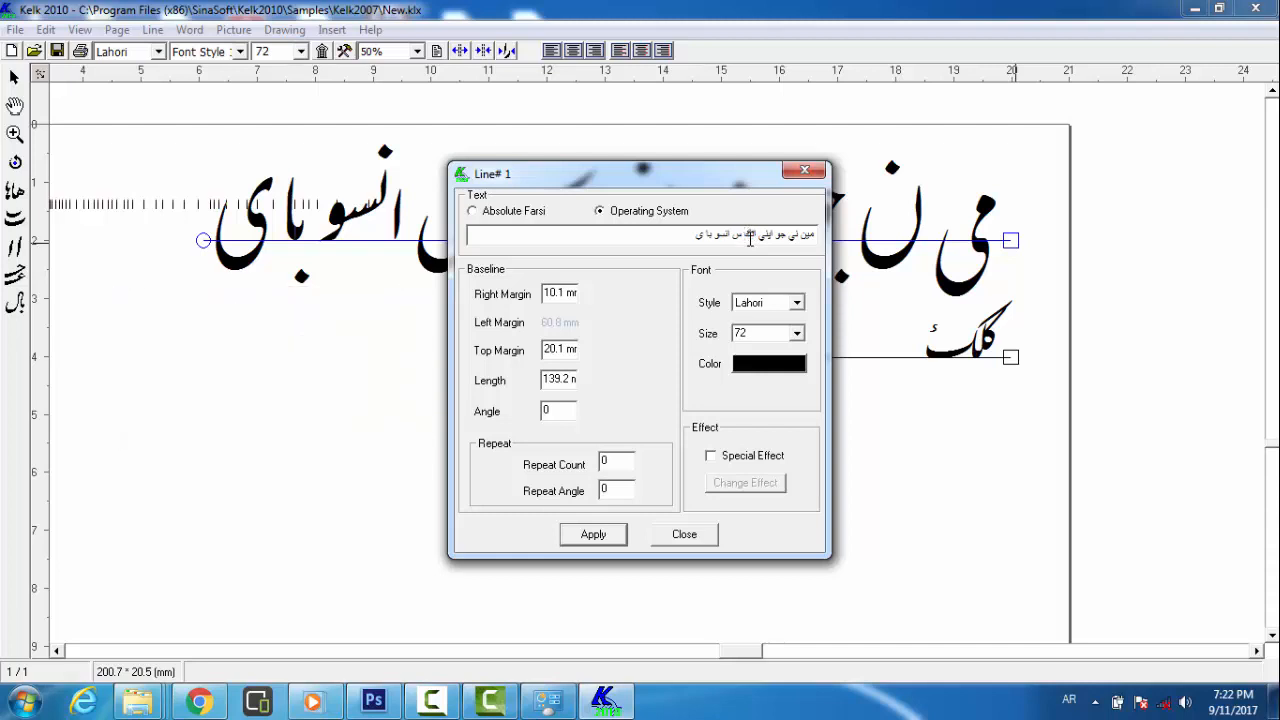
type("ء")
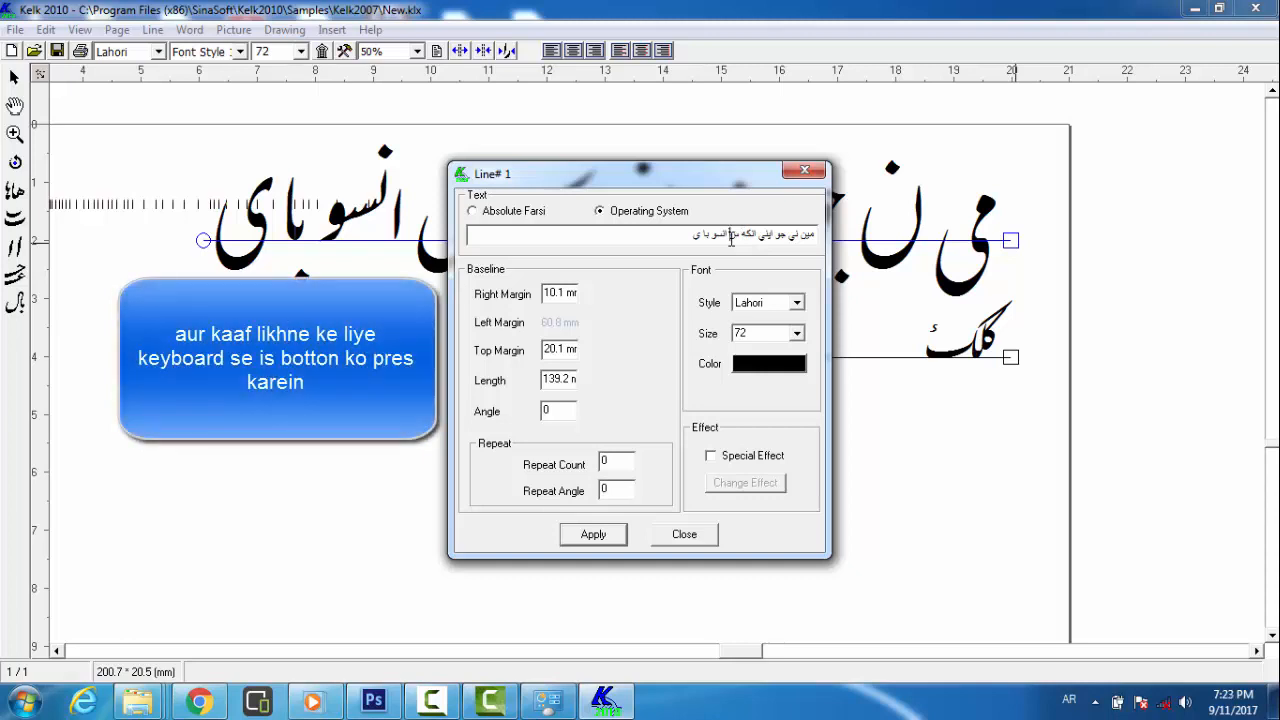
type("ي")
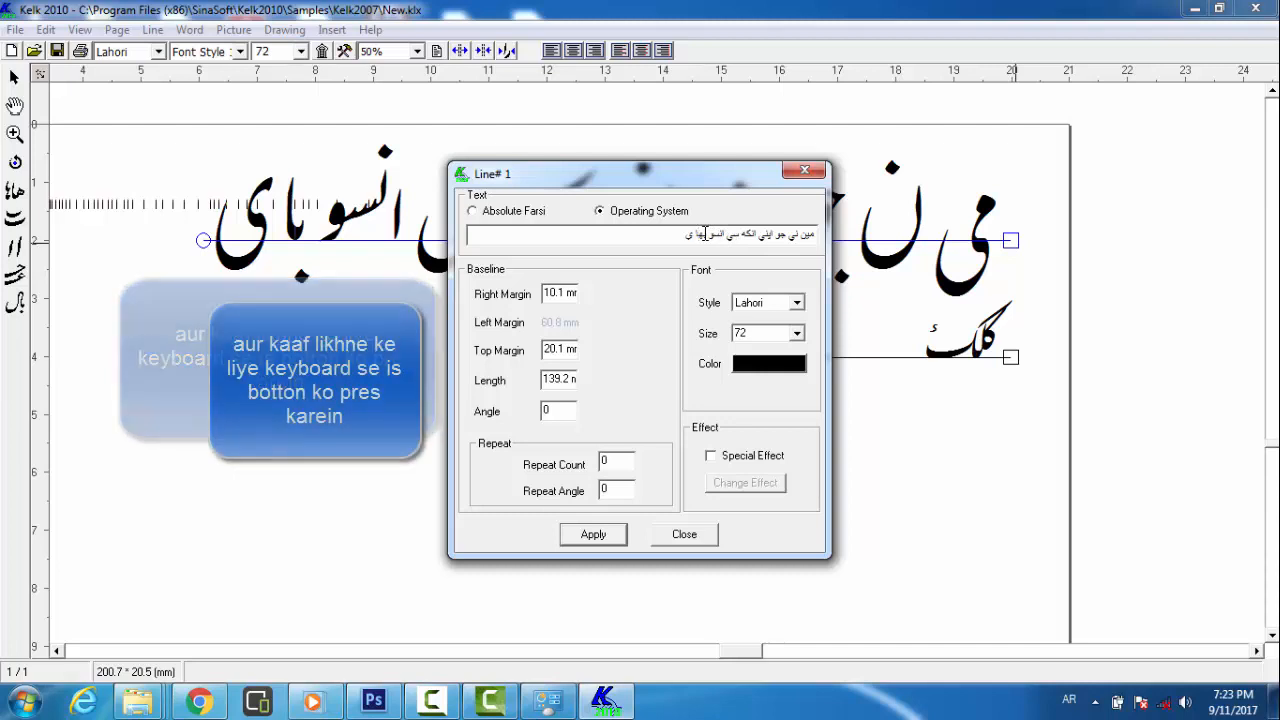
type("ک")
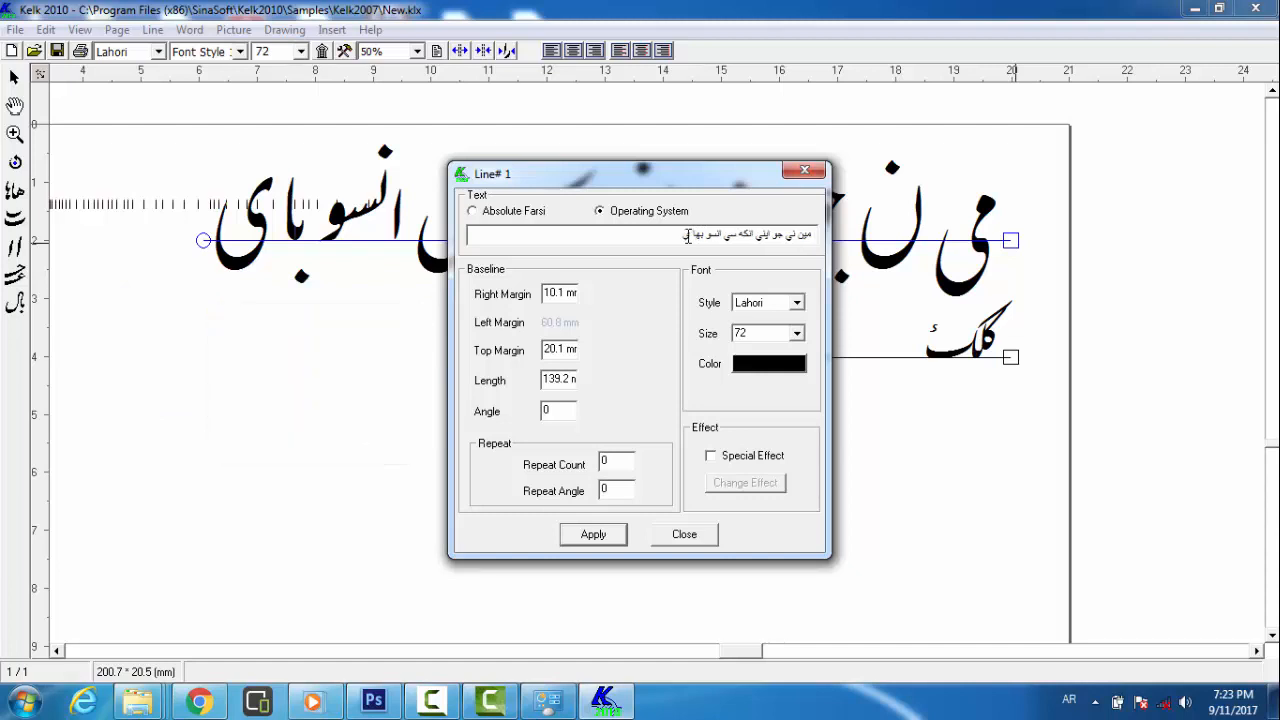
type(" یہی")
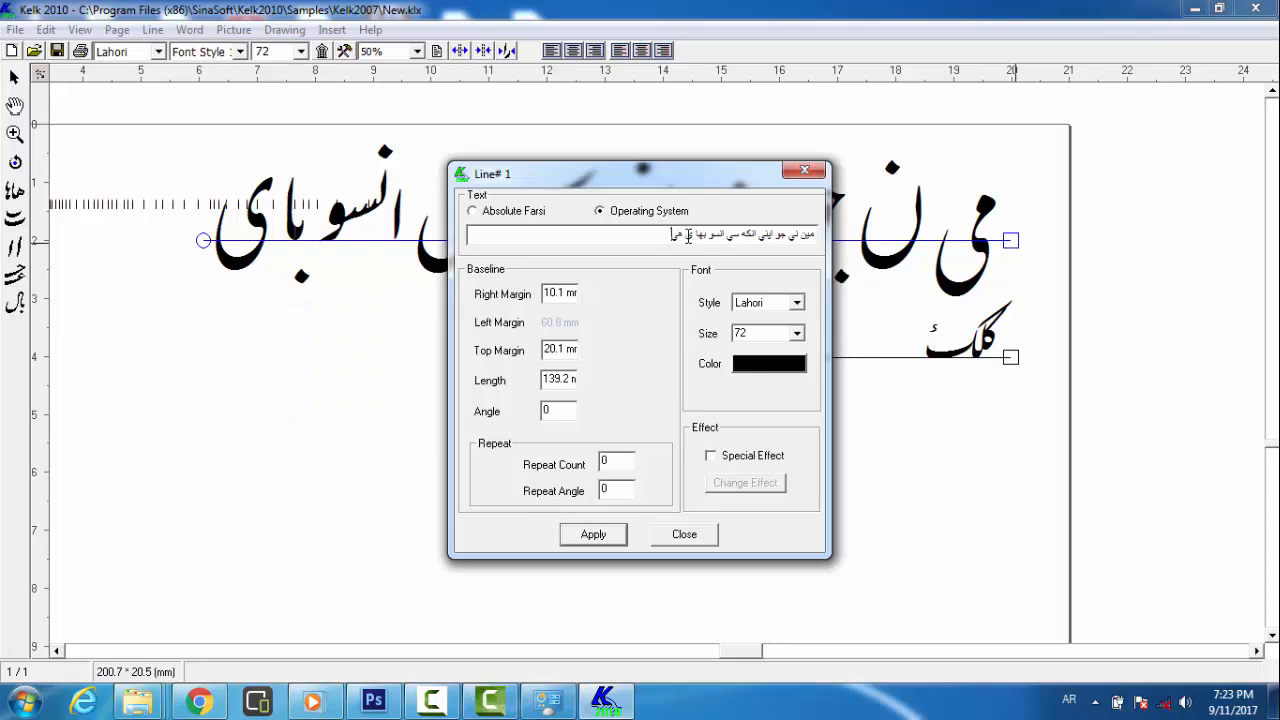
type("ں")
Apply the corrected text, close the properties and extend the baseline's left end to about 48 mm from the page edge
left_click(612, 540)
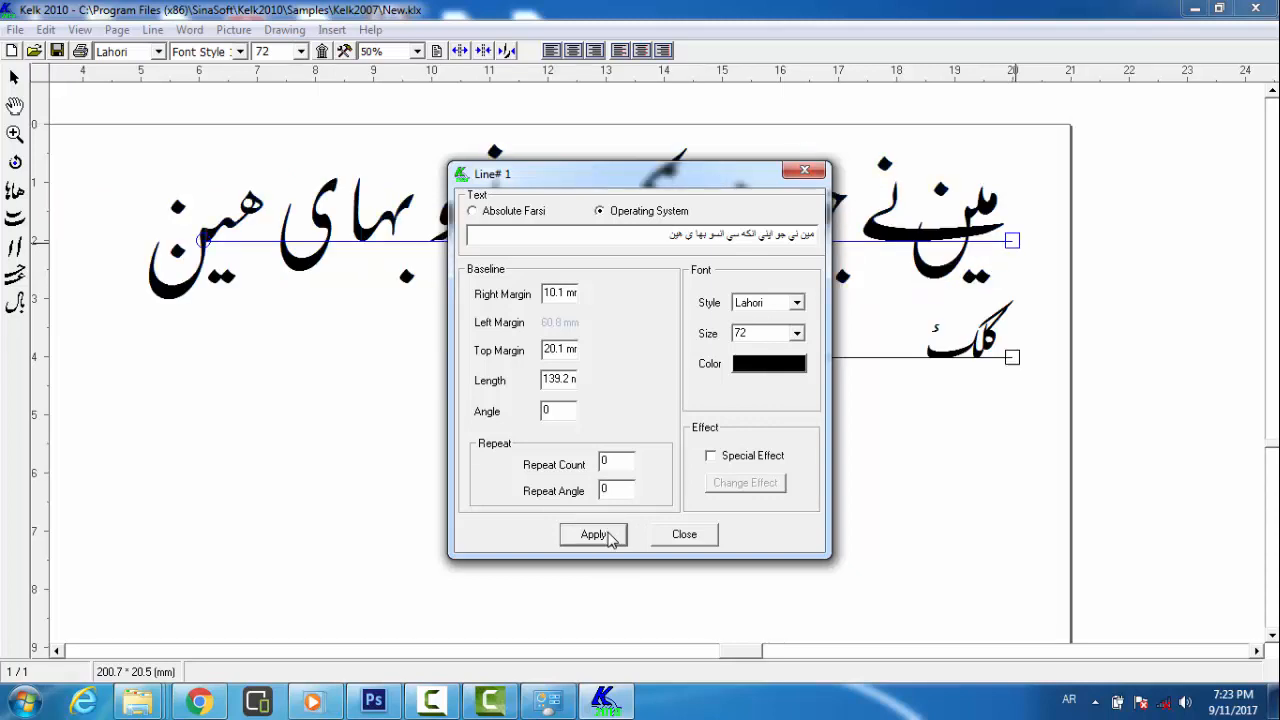
left_click(680, 536)
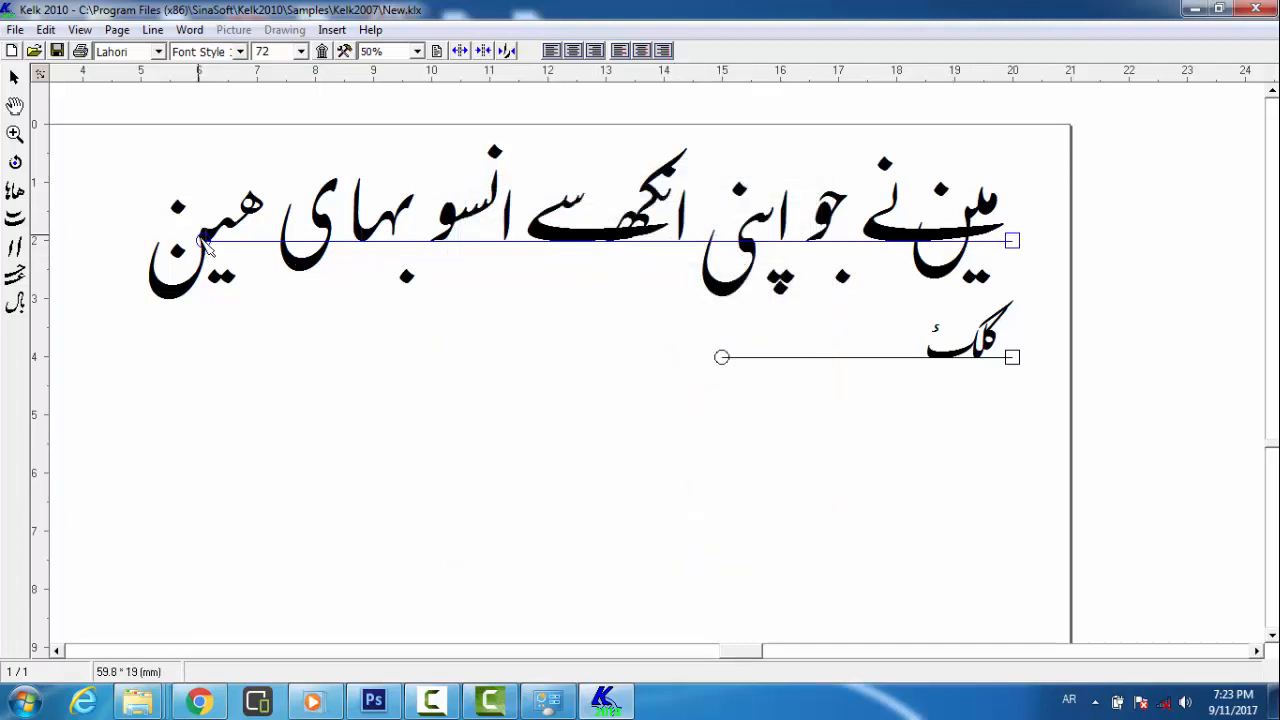
left_click_drag(198, 235, 131, 235)
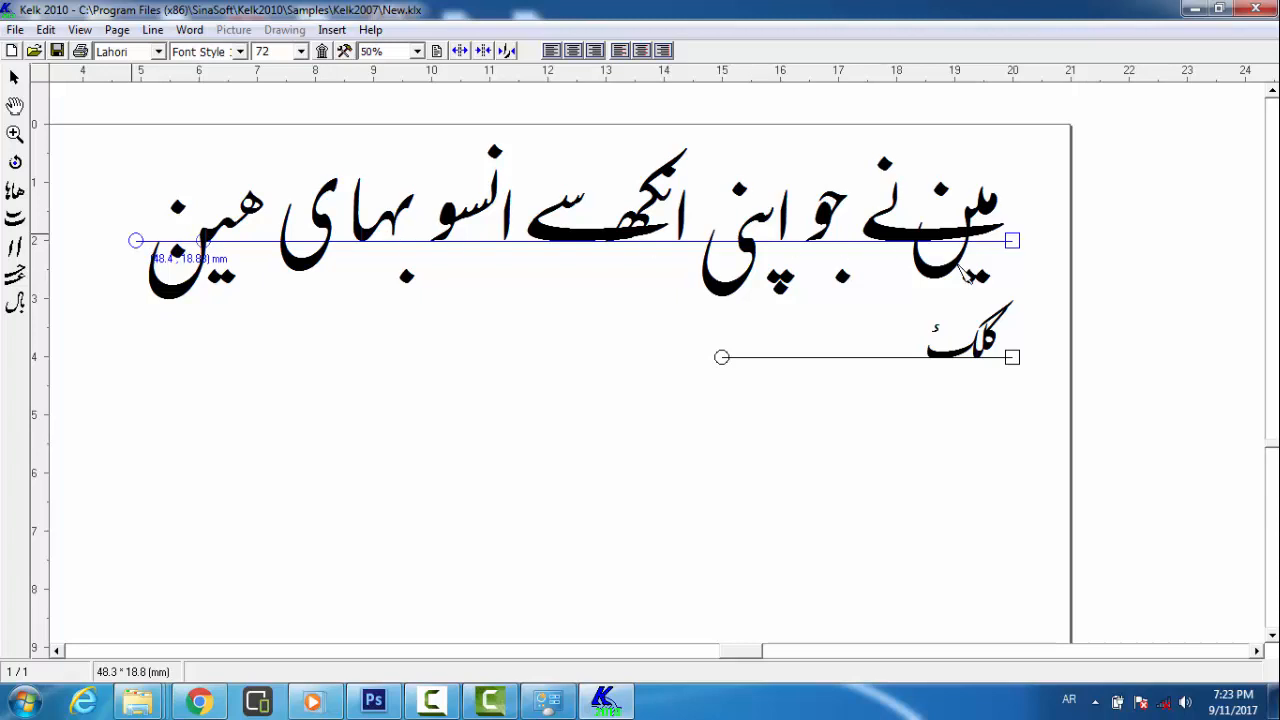
Open the second line's properties, set the keyboard language to Urdu (Islamic Republic of Pakistan) and choose Operating System text mode
left_click(1013, 358)
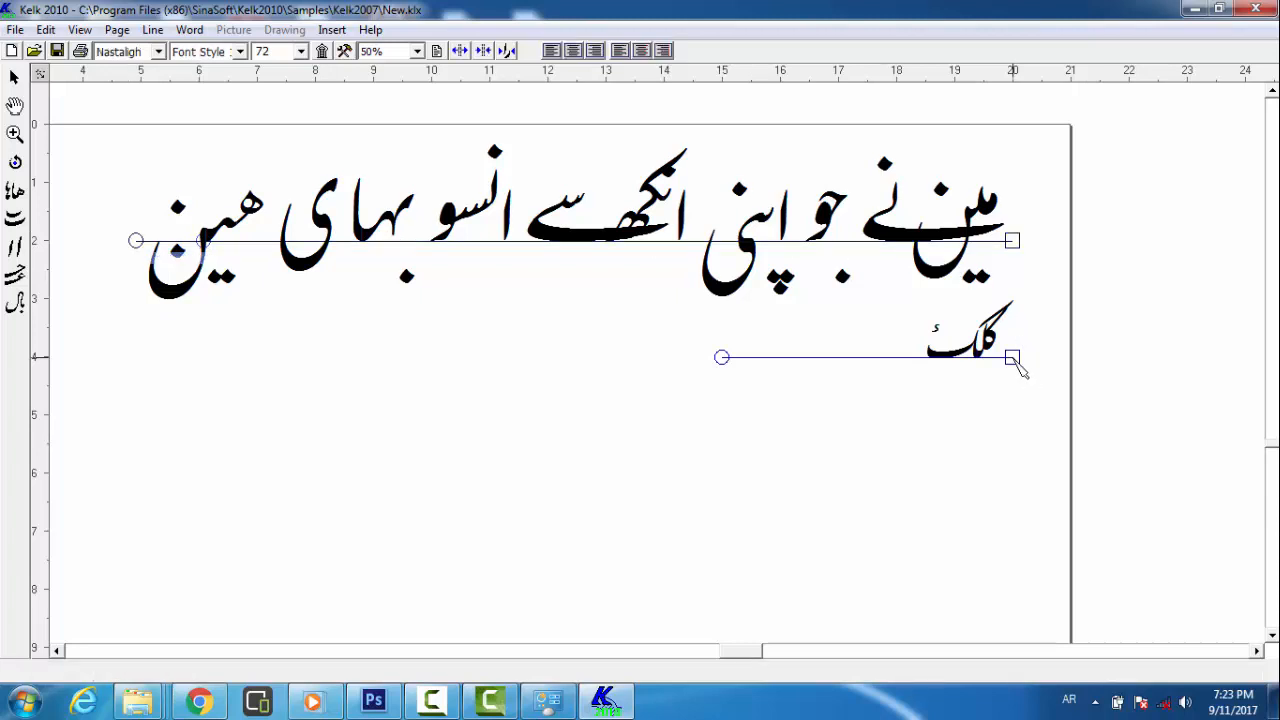
right_click(1014, 362)
left_click(1045, 492)
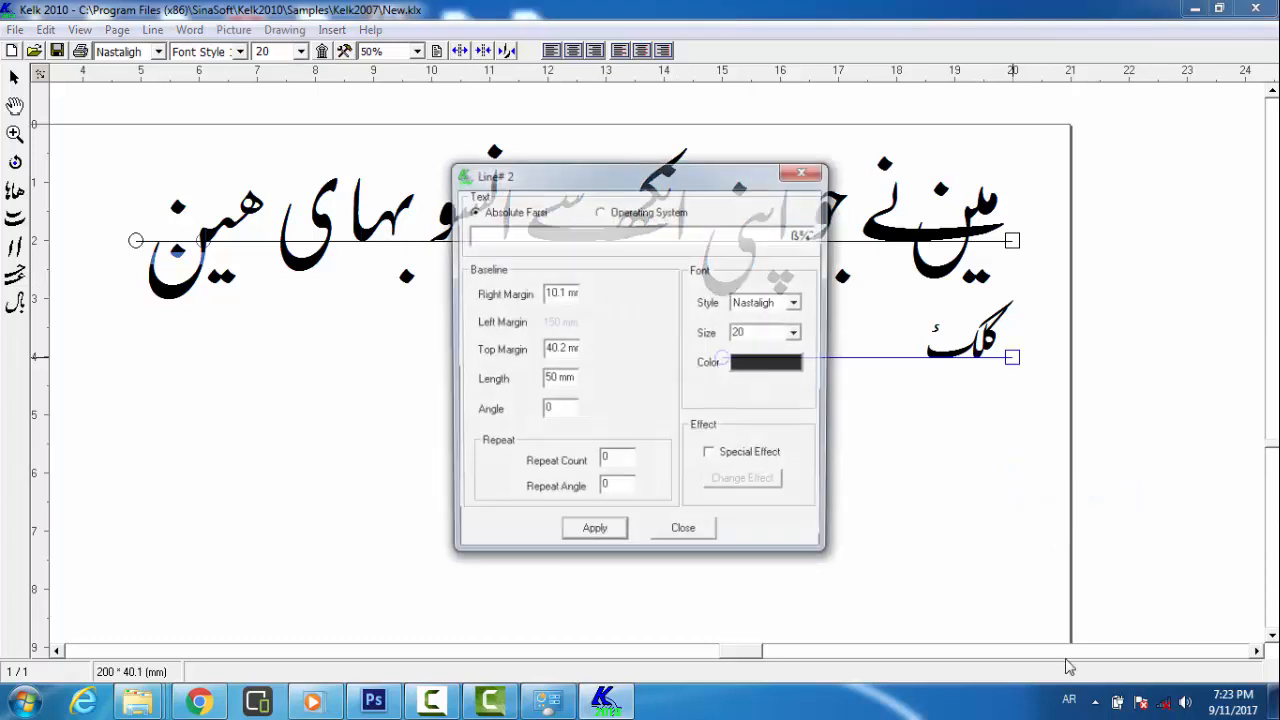
left_click(1069, 700)
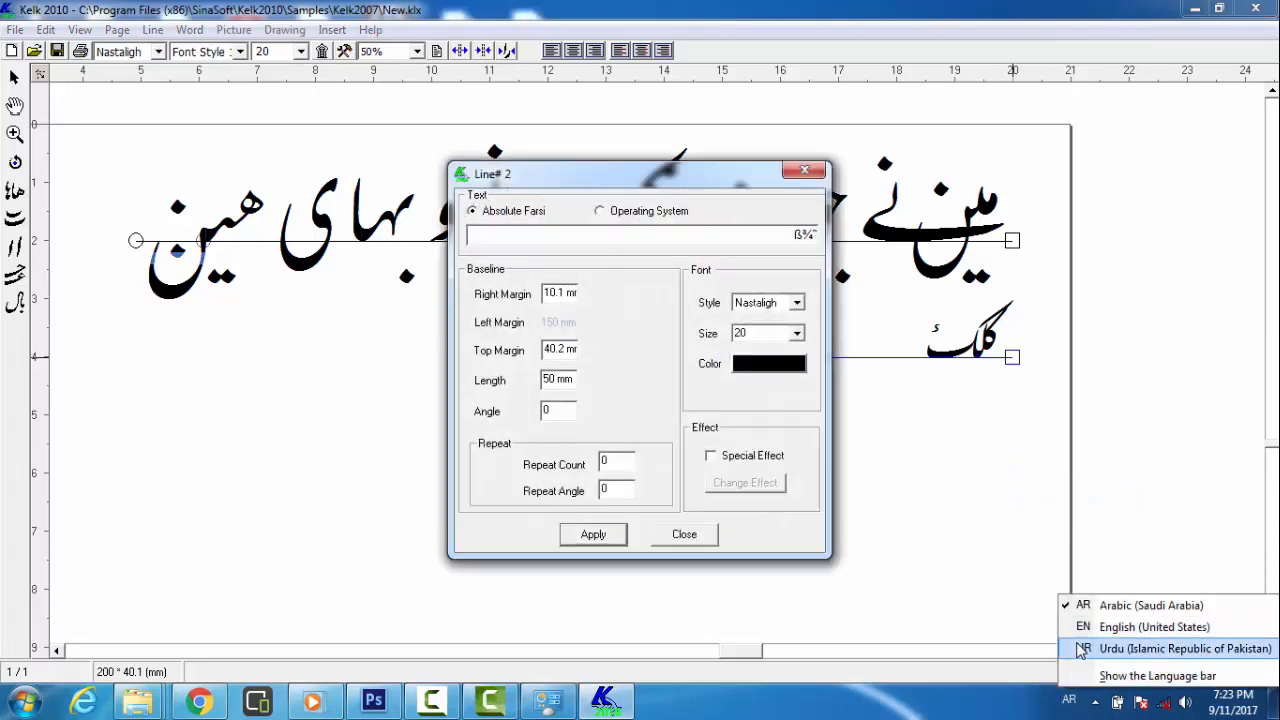
left_click(1082, 650)
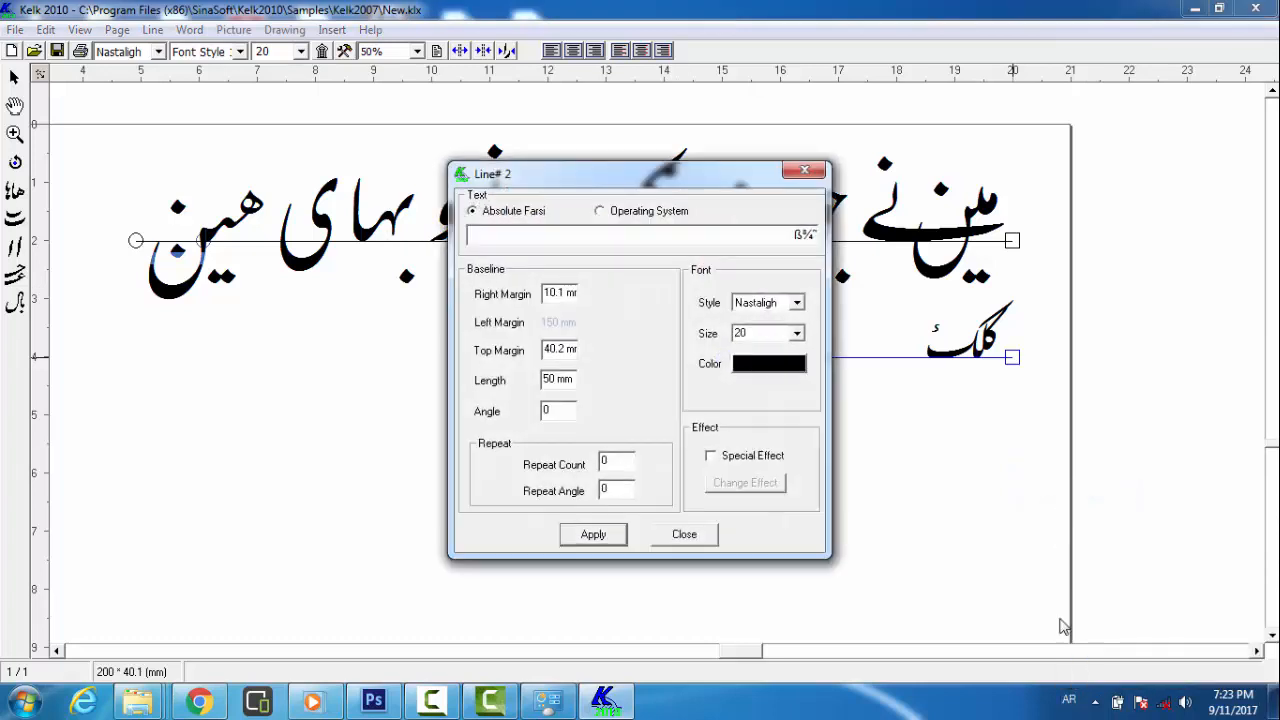
left_click(600, 211)
Replace the second line's placeholder text with the opening words "قطریر ایک مجھ"
key("BackSpace")
key("BackSpace")
key("BackSpace")
type("ذ")
type("طرا")
type("ب")
type("ی")
key("BackSpace")
key("BackSpace")
key("BackSpace")
type("یر")
type(" ایک مخ")
type("ھ")
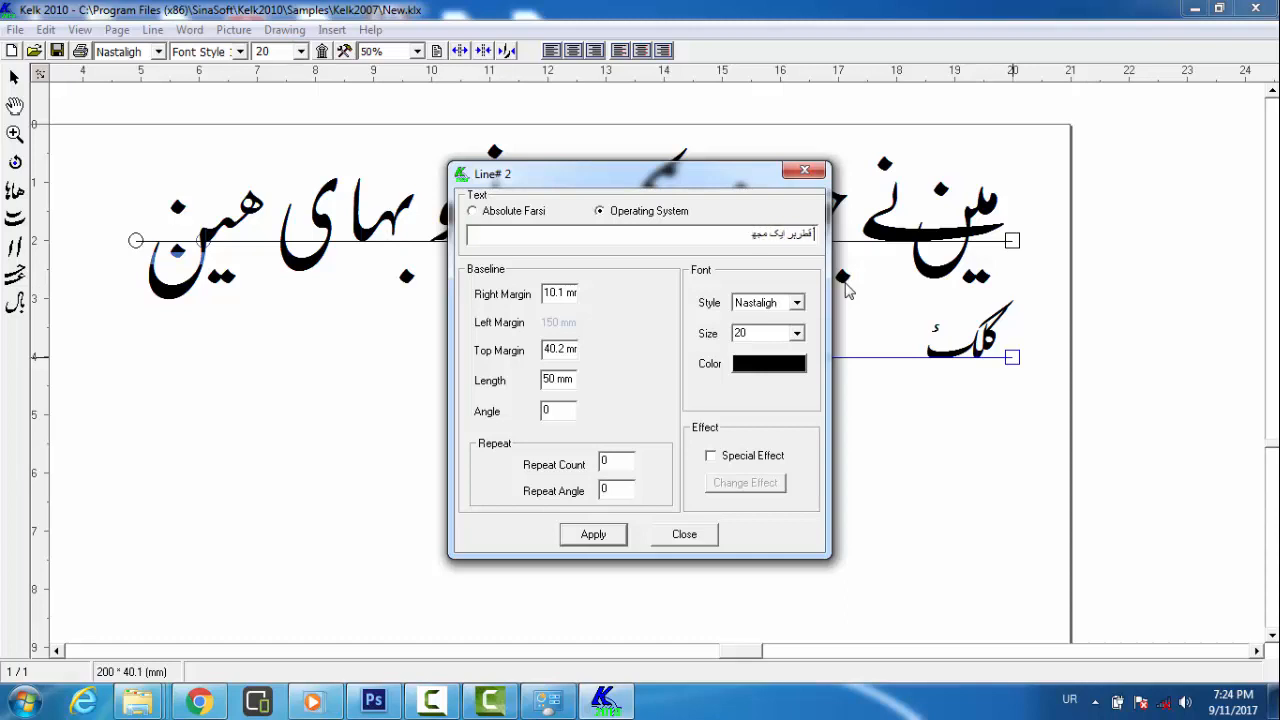
Complete the second line's text with "کو سمندر دکھائی دے"
type(" کو سمندر دکھای دے")
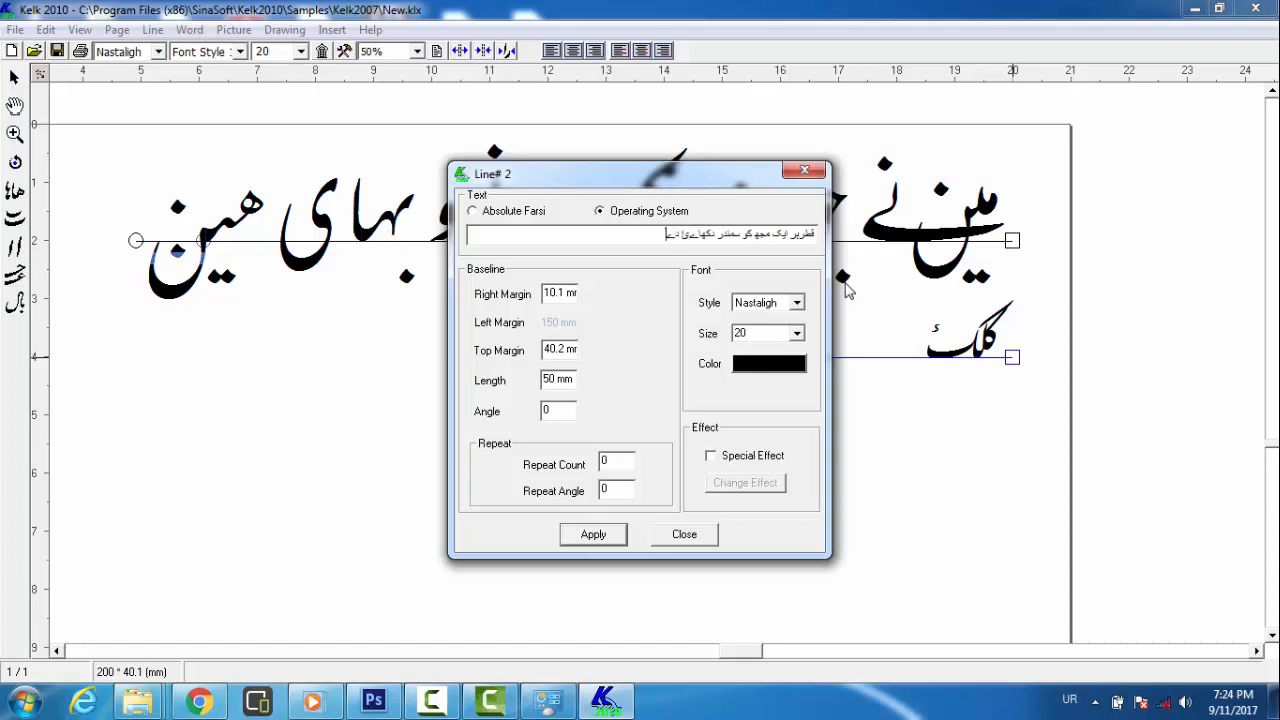
key("BackSpace")
key("BackSpace")
key("BackSpace")
key("BackSpace")
key("BackSpace")
type("ئی")
key("Home")
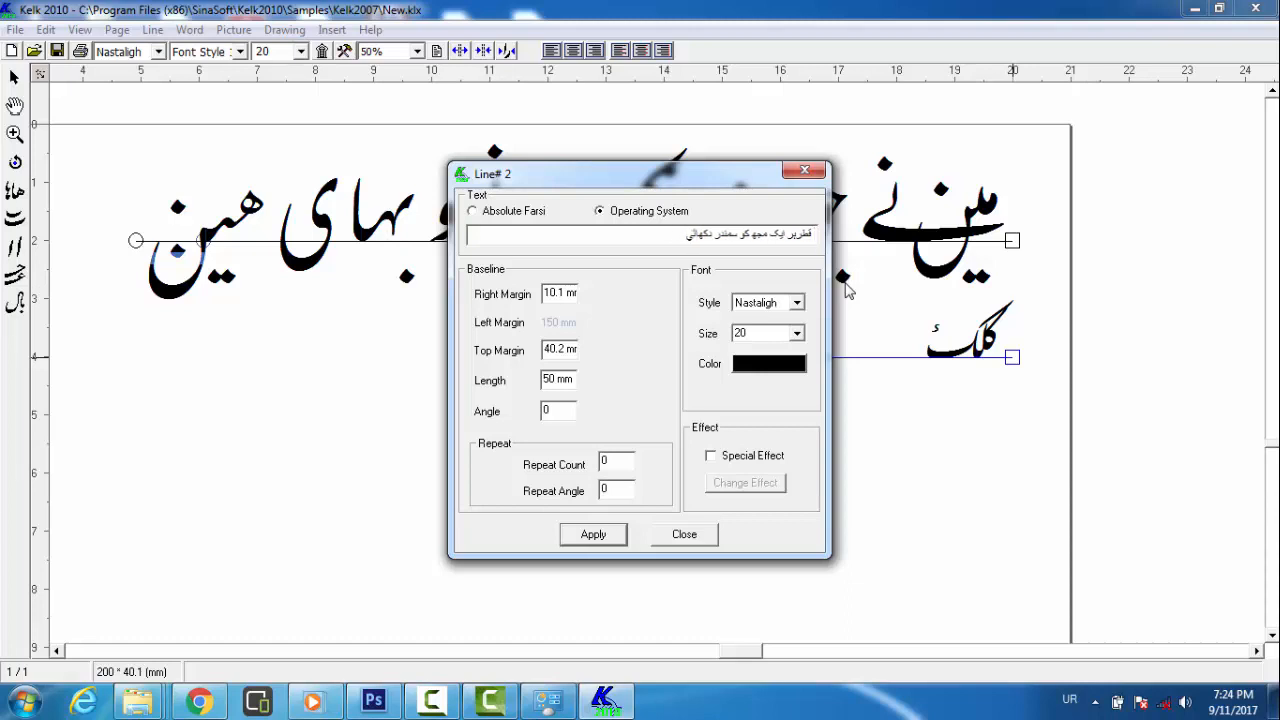
type("دے")
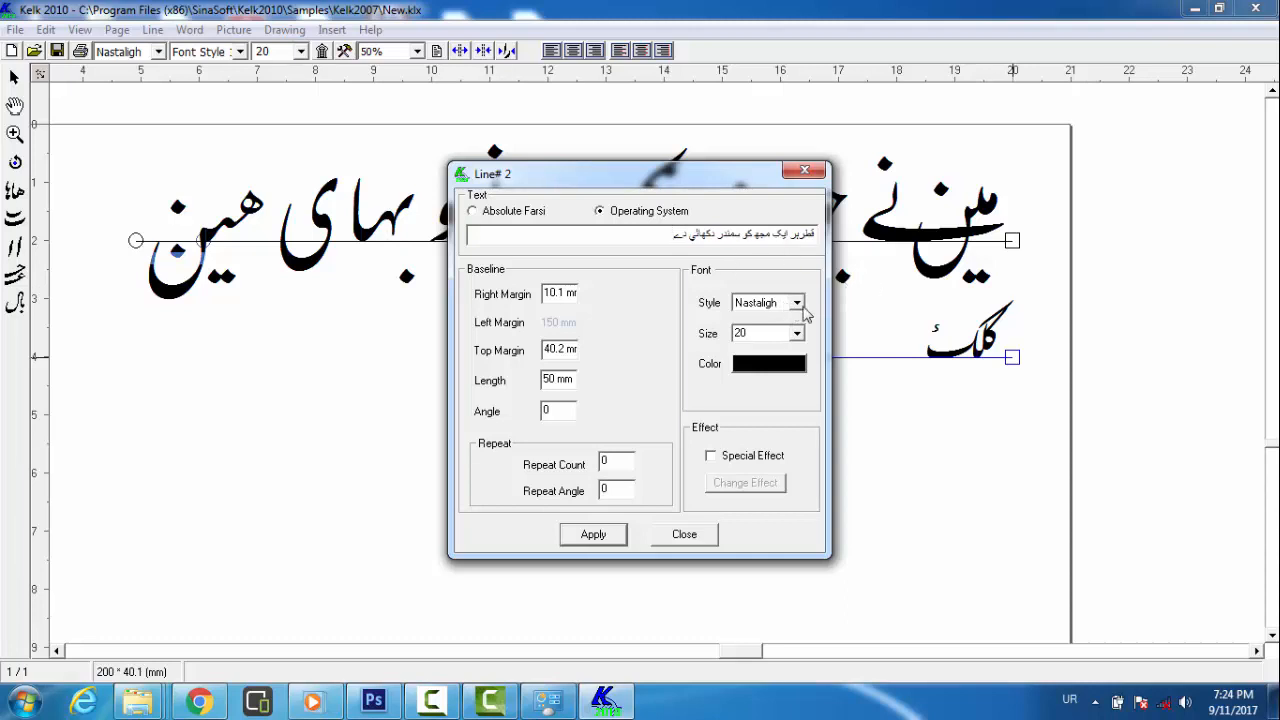
Set the second line's font style to Lahori and its size to 72, and apply the changes
left_click(797, 302)
scroll(803, 330, "down", 3)
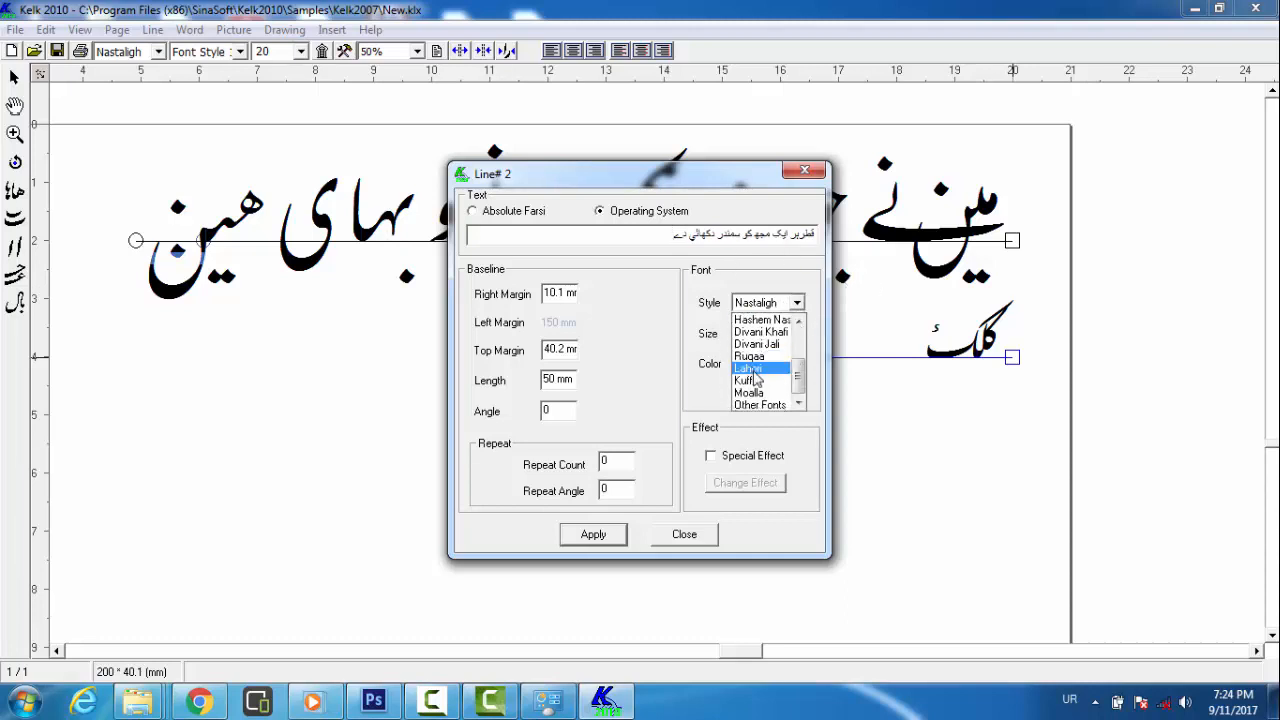
left_click(754, 369)
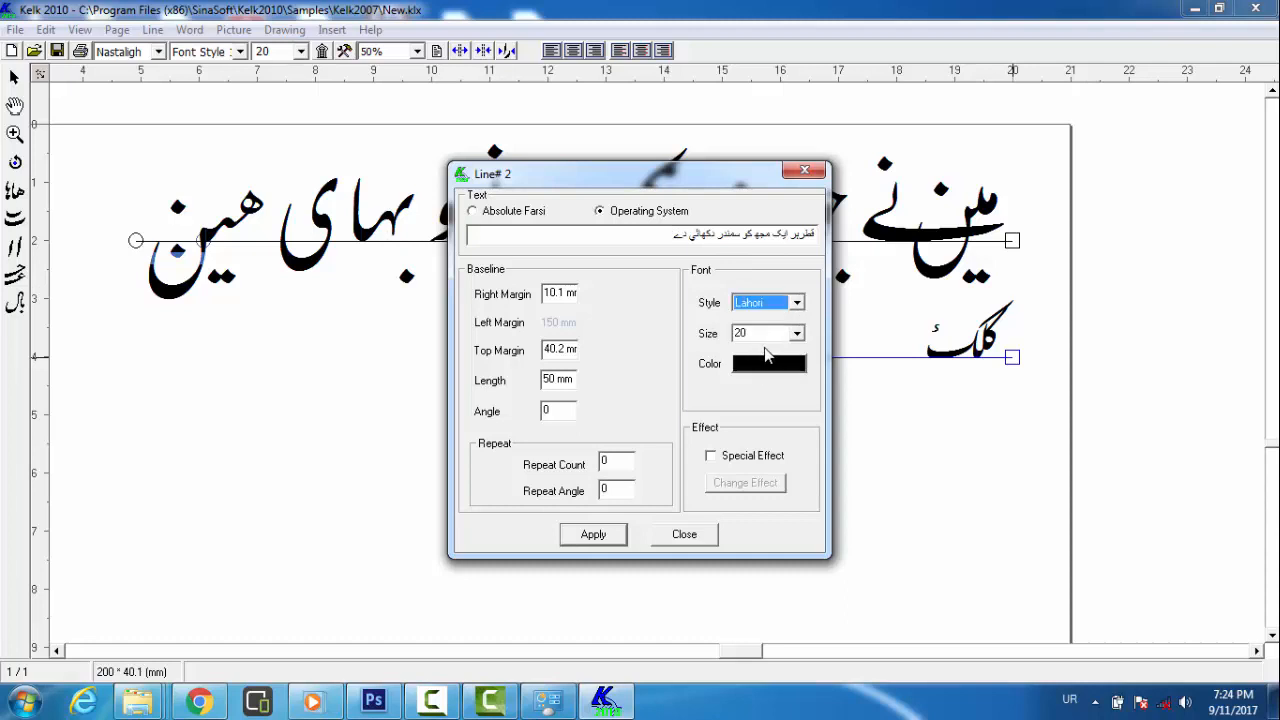
left_click(797, 333)
left_click(745, 442)
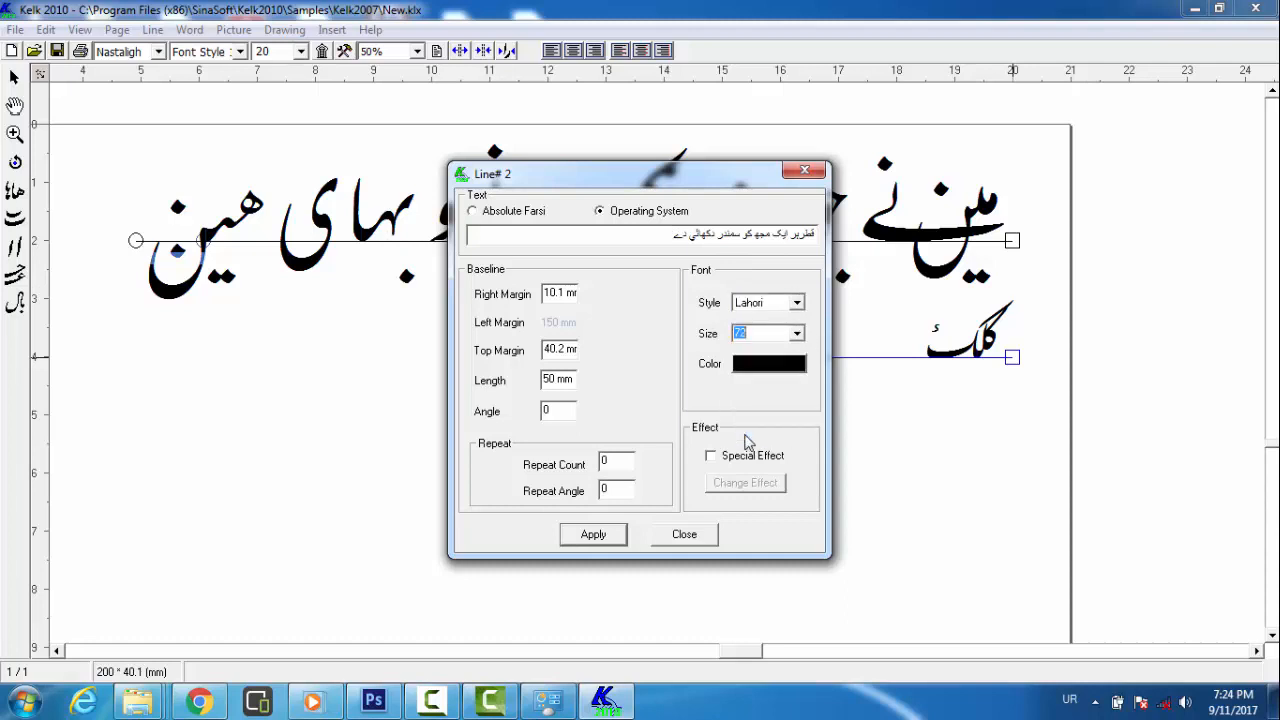
left_click(606, 538)
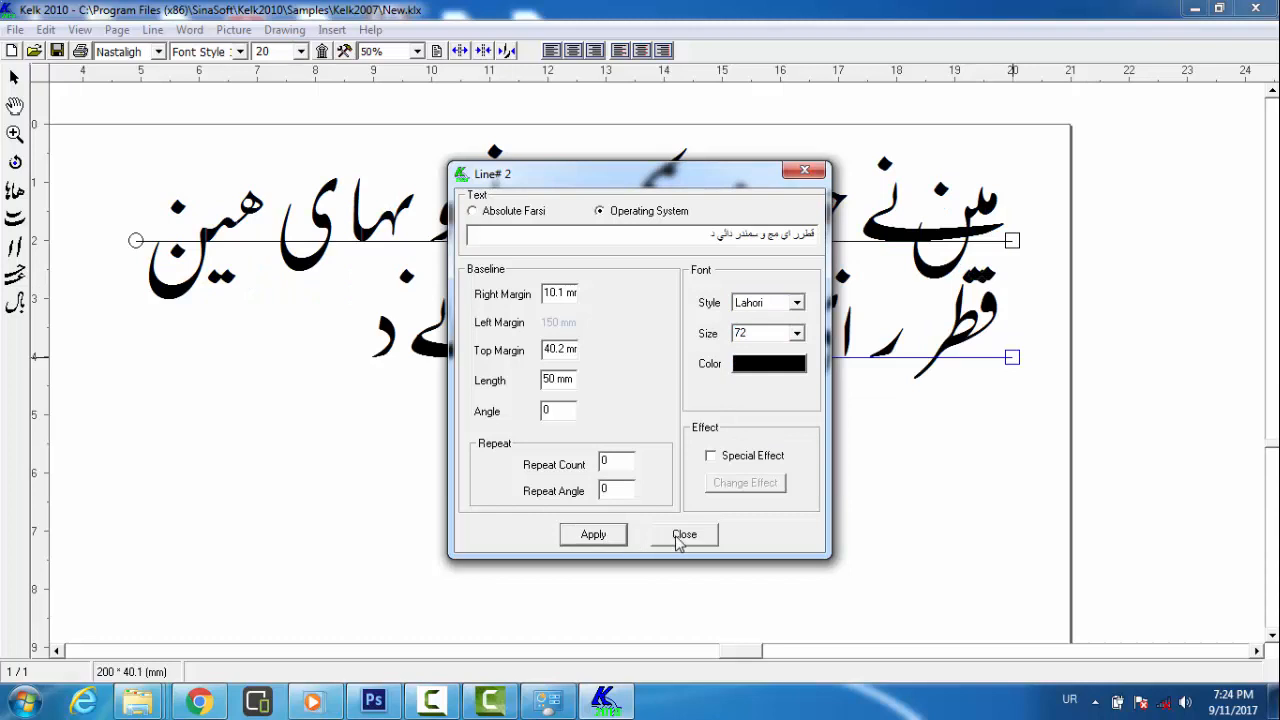
Move the properties dialog clear of the second line and set the keyboard language to Arabic (Saudi Arabia)
left_click_drag(705, 180, 687, 452)
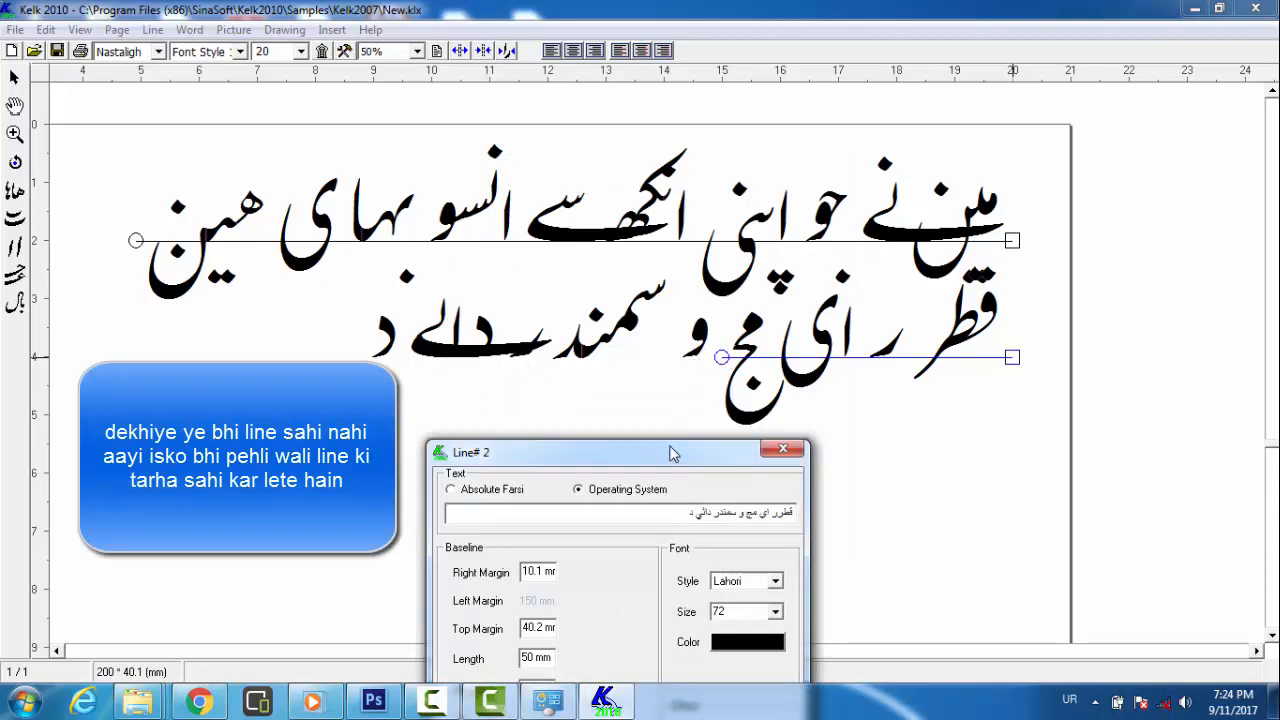
left_click_drag(672, 453, 660, 417)
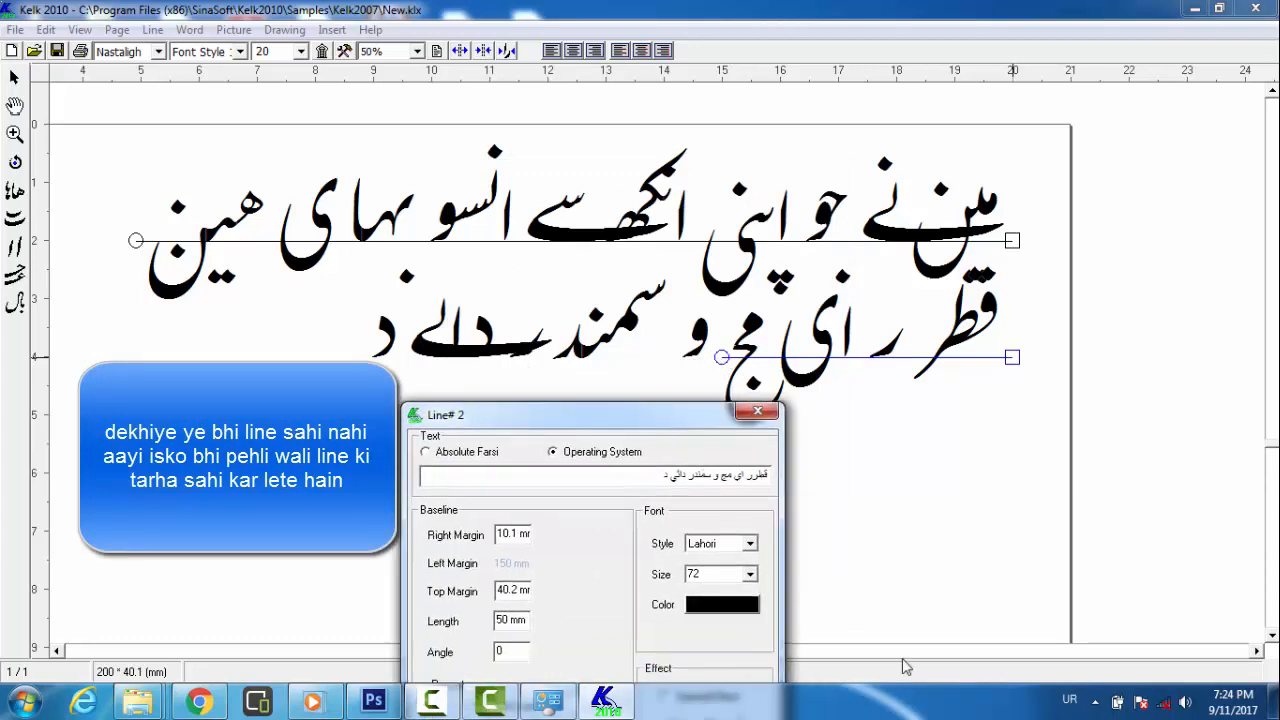
left_click(1069, 700)
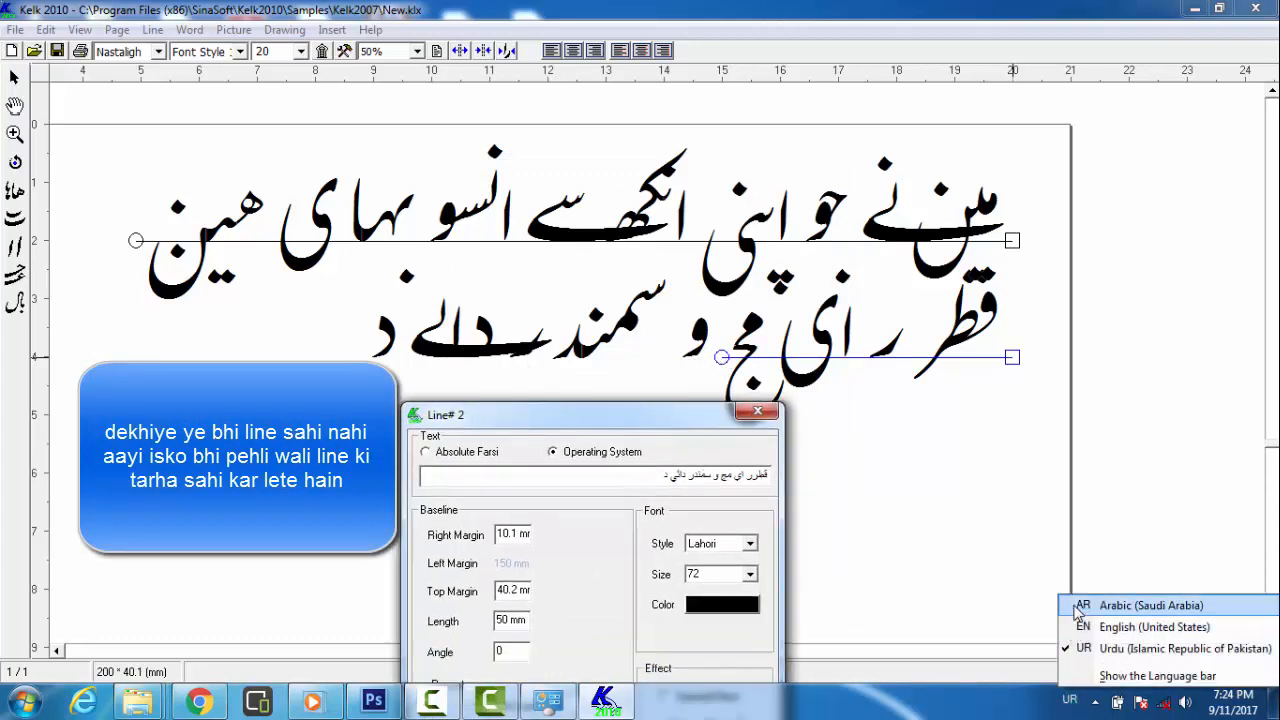
left_click(1078, 606)
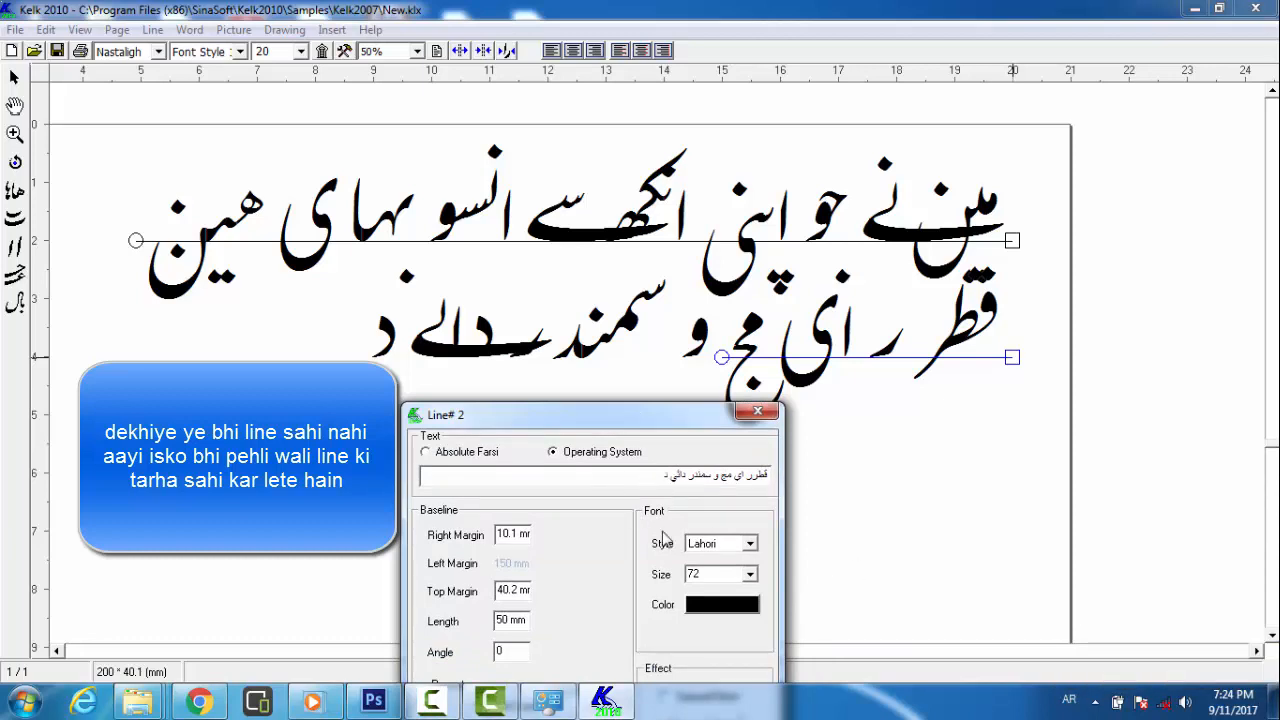
left_click_drag(634, 415, 577, 387)
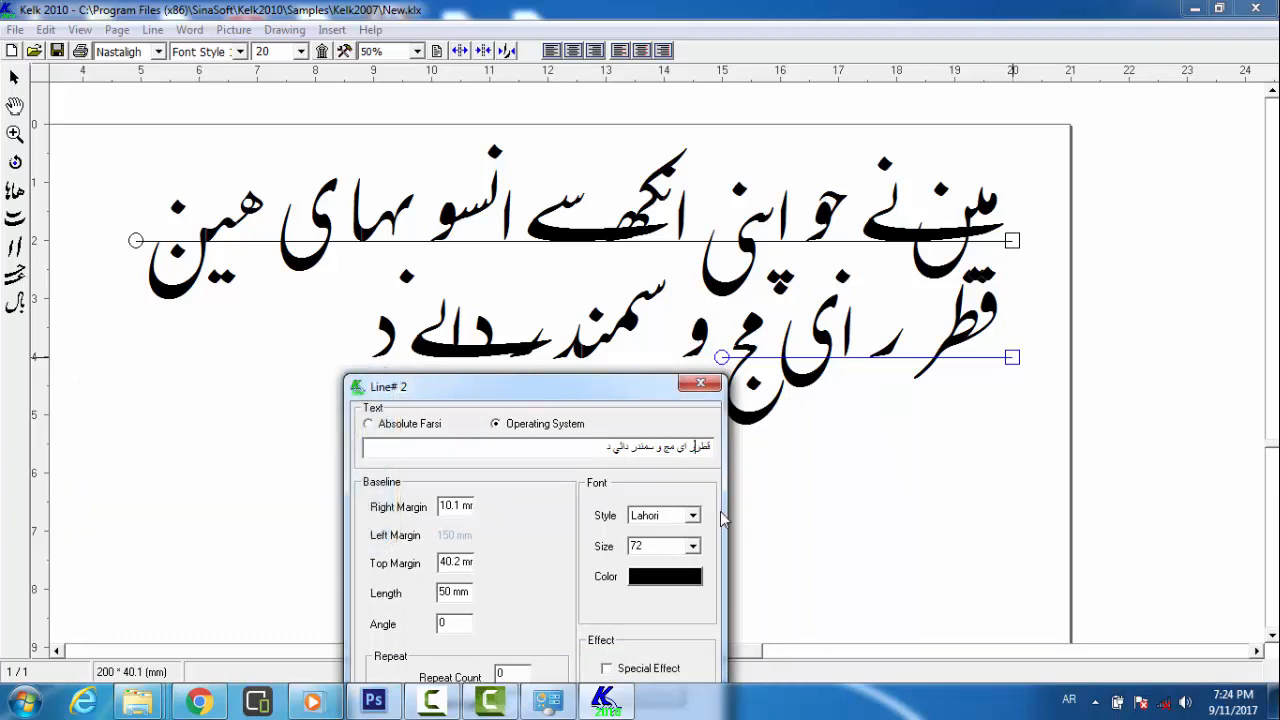
Fill in the second line's missing letters so the text reads "قطره هر ايك مجه كو سمندر دكهائي دي"
type("ه")
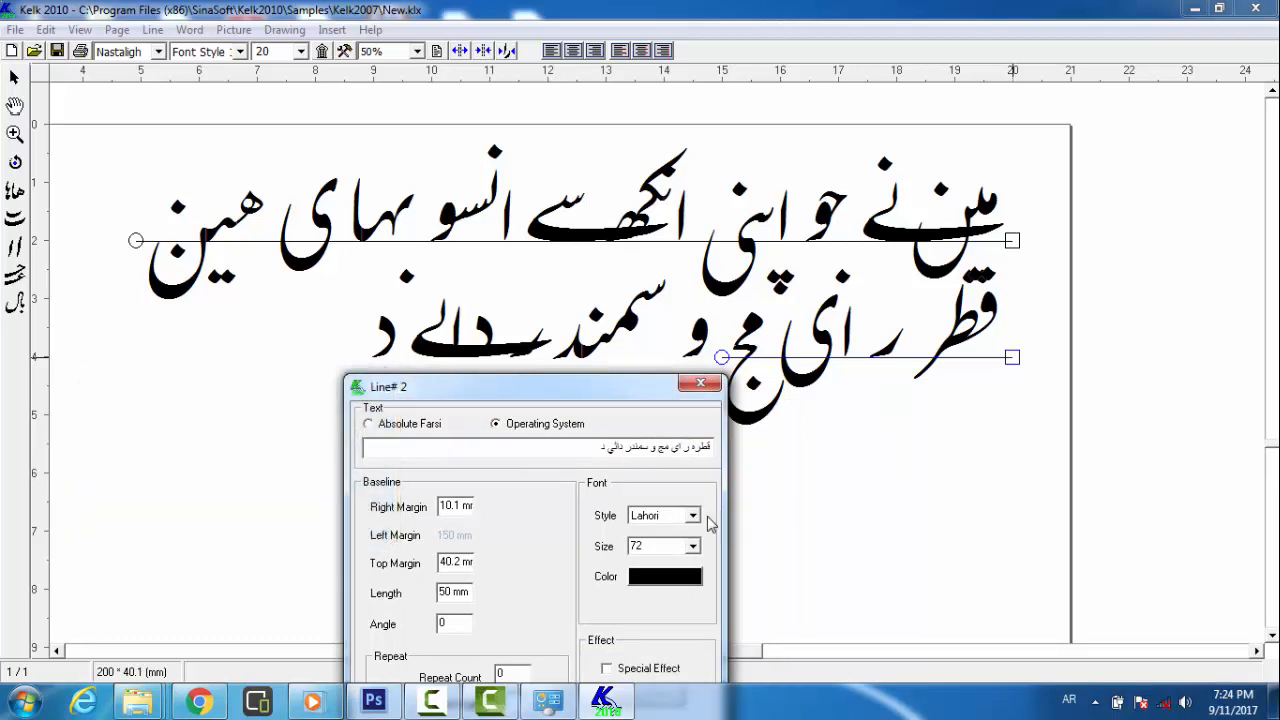
type(" ه")
type("ك")
type("هك")
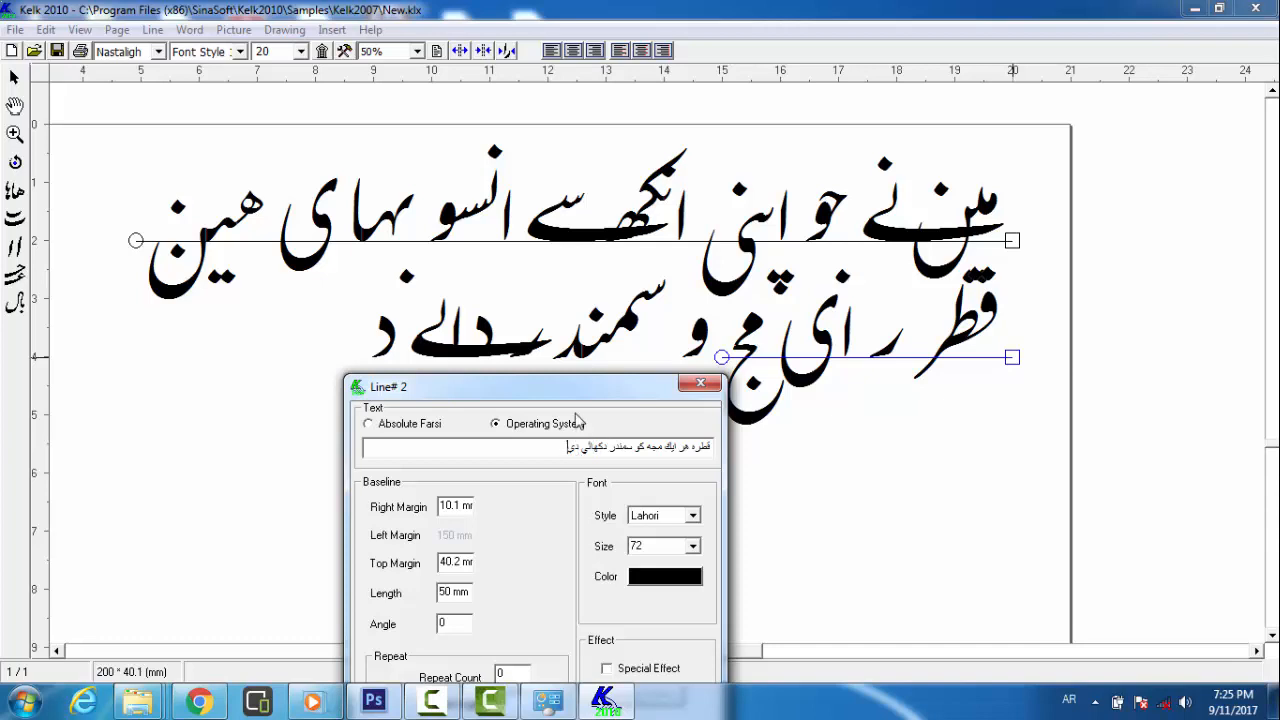
Apply the corrected text, close the properties and extend the second line's baseline to about 48 mm from the page's left edge
left_click_drag(650, 392, 650, 268)
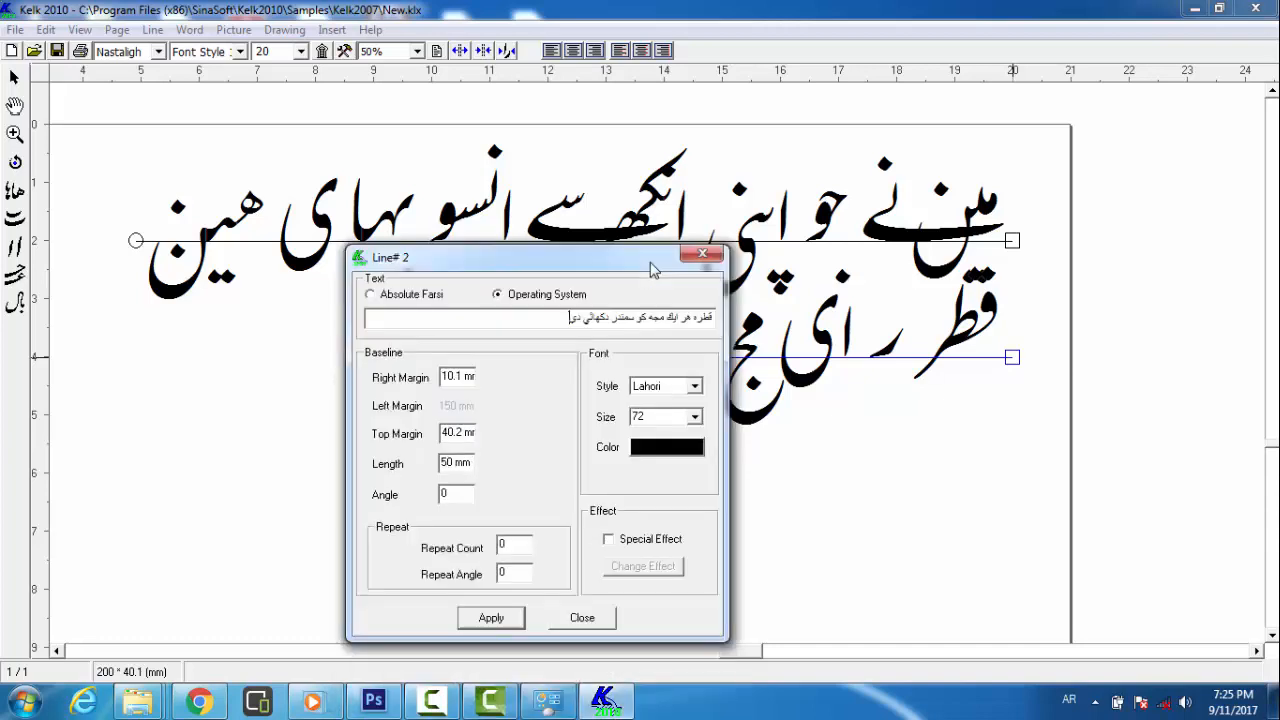
left_click(491, 620)
left_click(581, 617)
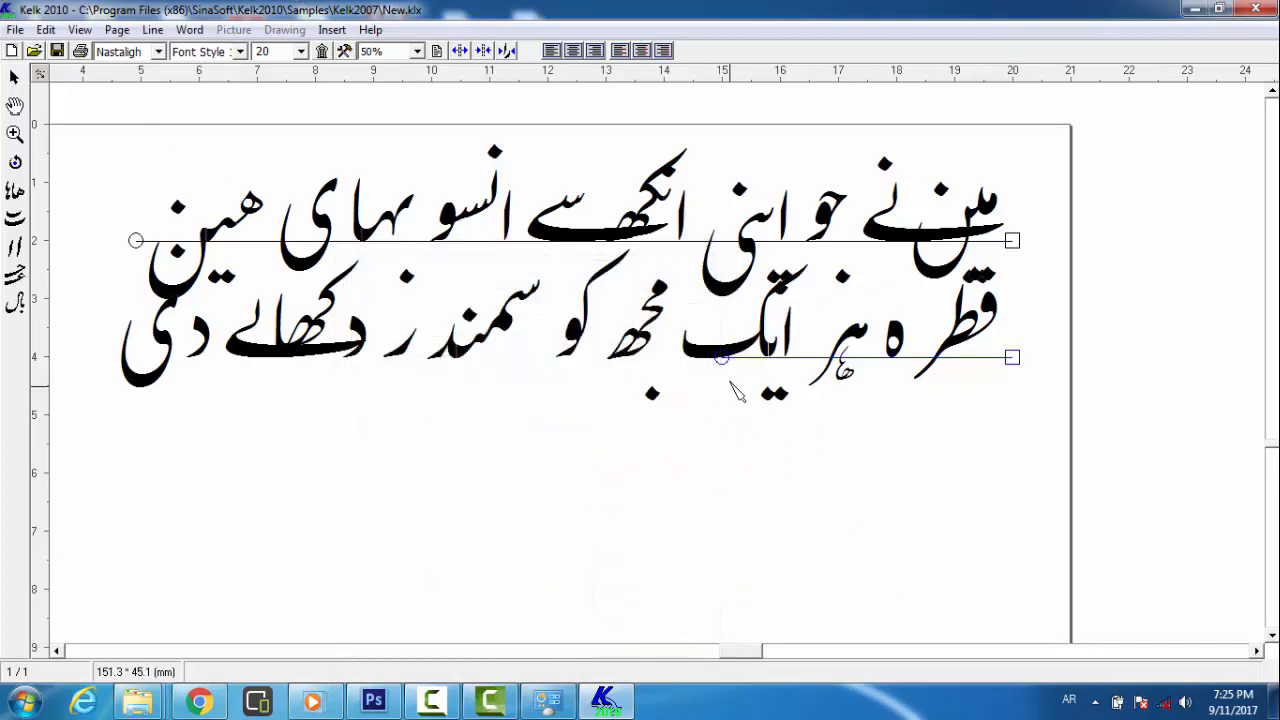
left_click_drag(714, 364, 126, 417)
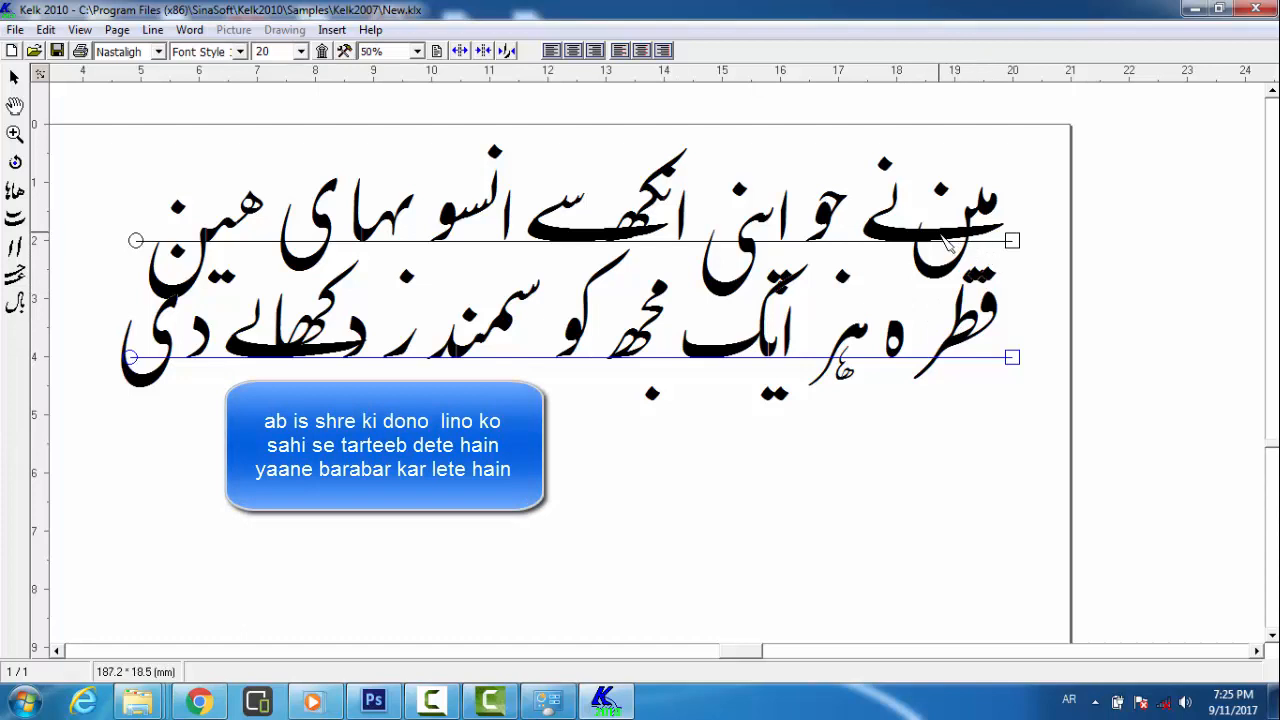
Lift the body of "نے" above the baseline and rearrange the dots of "مين", its nun dot high up and its two lower dots at the baseline
left_click_drag(920, 221, 1034, 143)
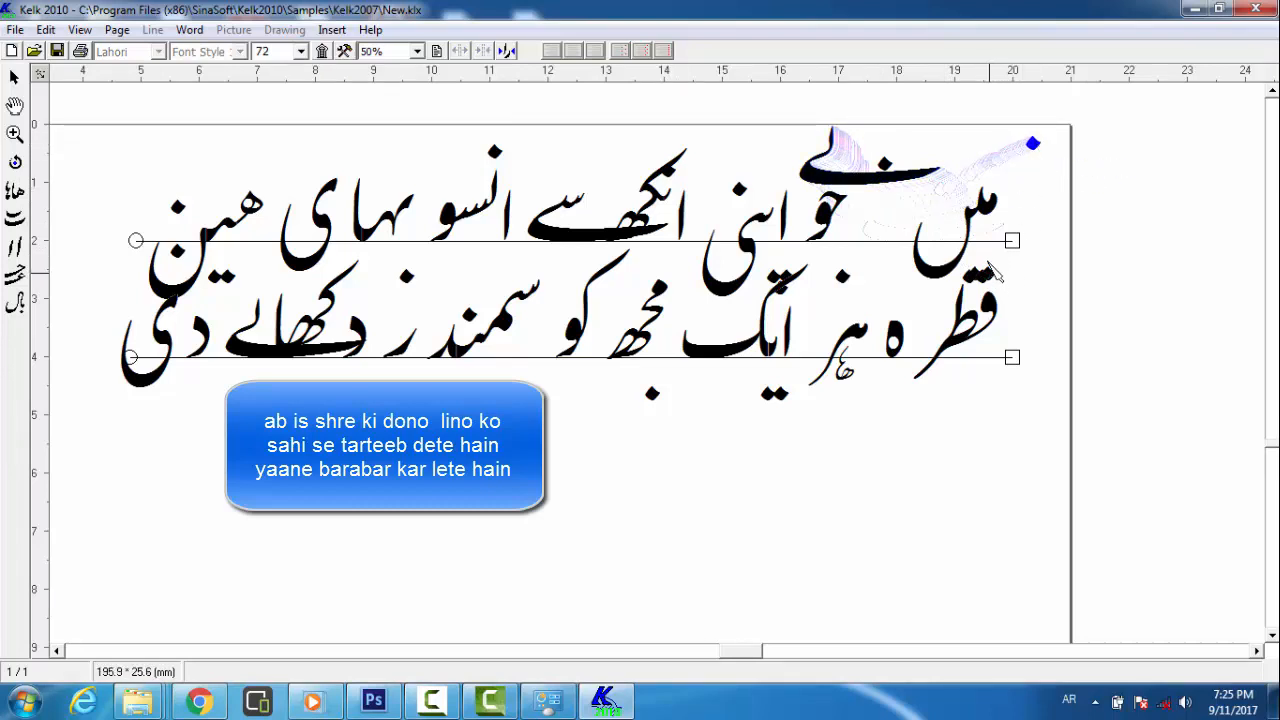
left_click_drag(996, 272, 1004, 246)
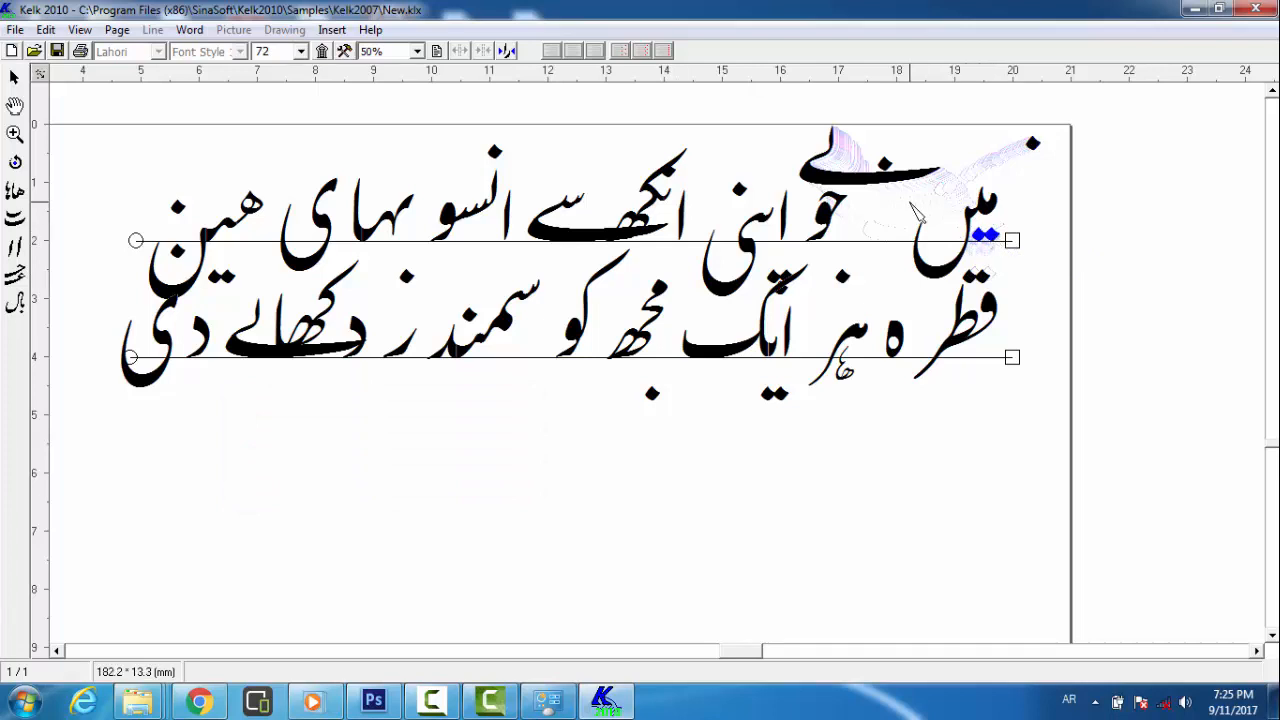
Shift "جو" left toward "اپني" and set "نے" back on the baseline beside it with its dot directly above
left_click(818, 228)
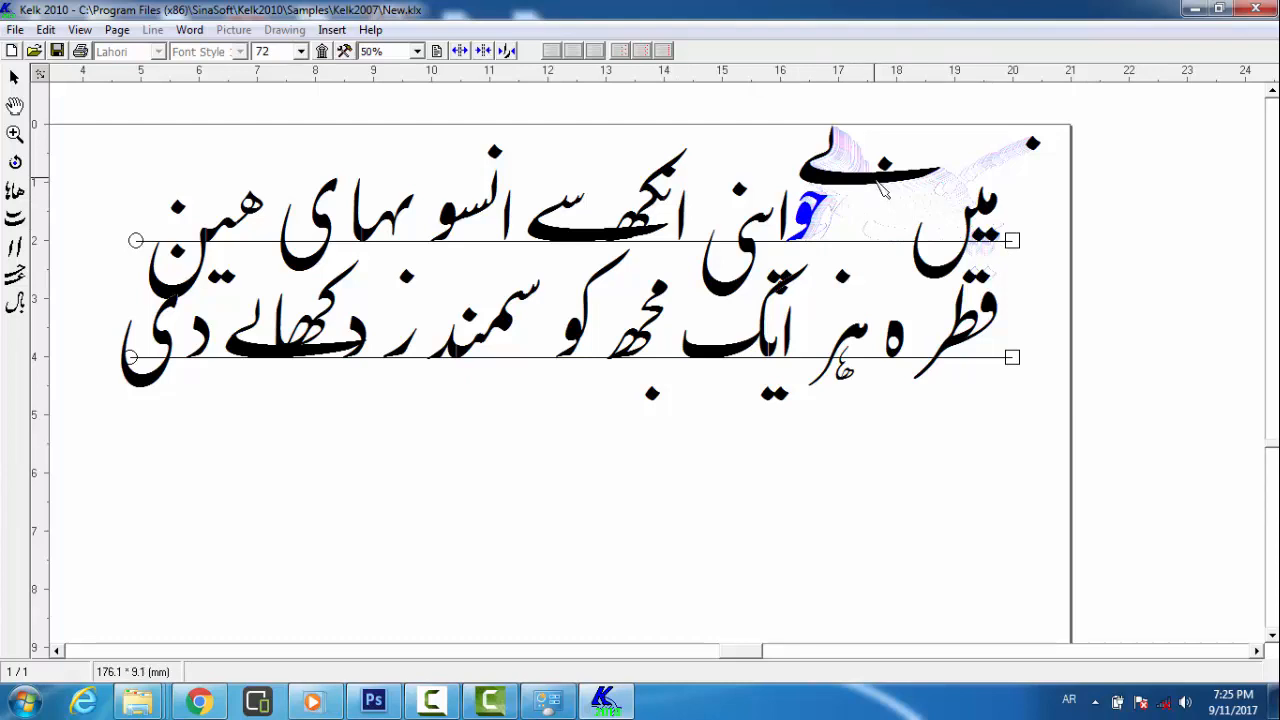
left_click_drag(885, 194, 901, 241)
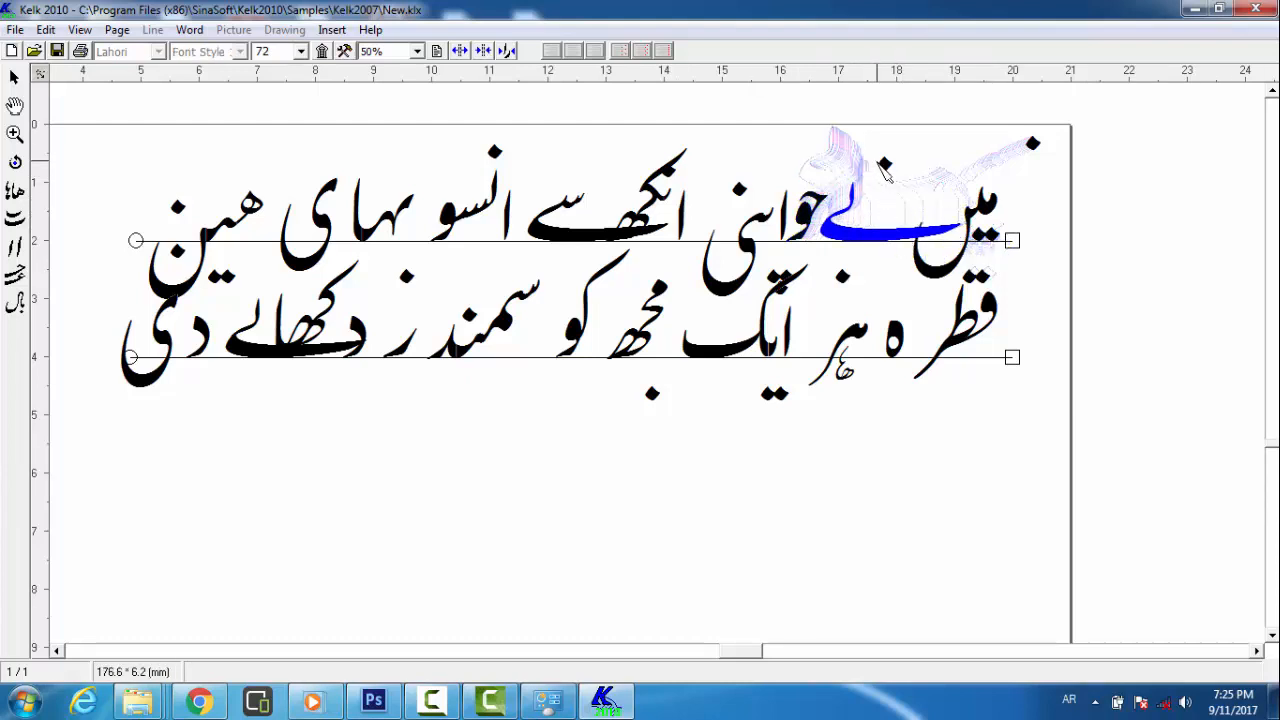
left_click(865, 171)
left_click_drag(868, 172, 857, 177)
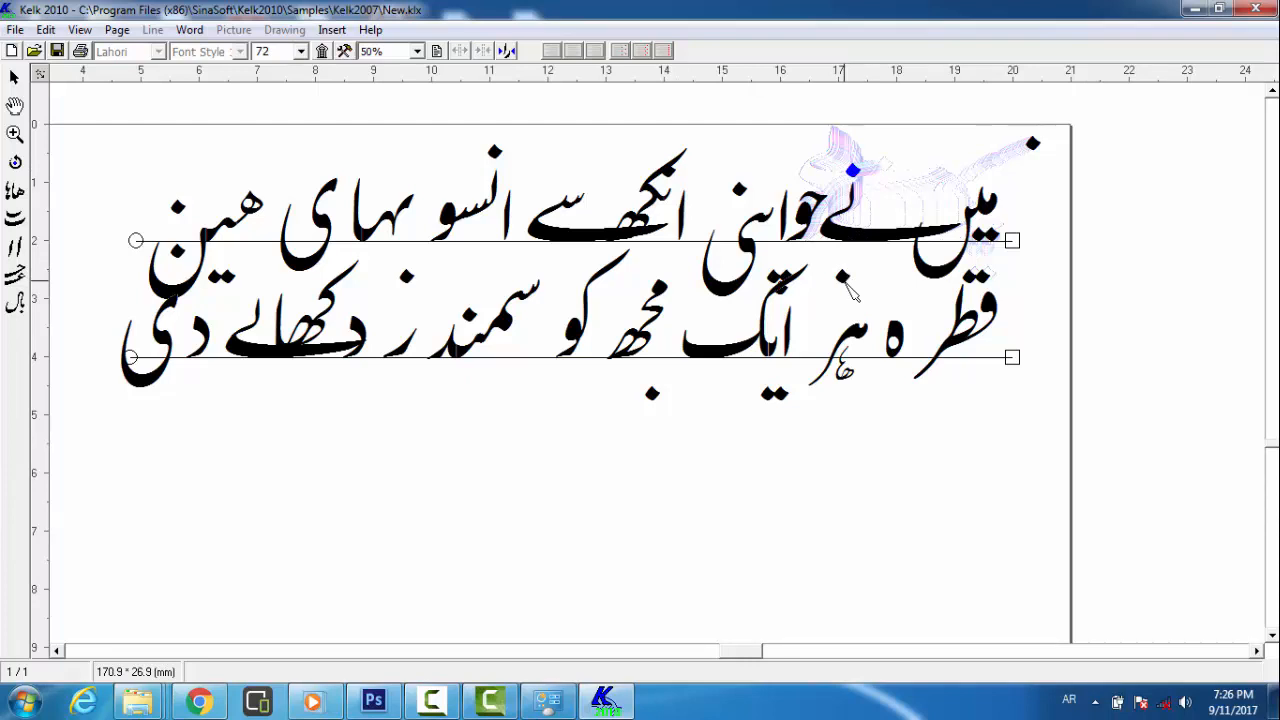
Move the jeem dot of "جو" up from below the baseline into the gap between "نے" and "جو"
left_click_drag(850, 290, 832, 224)
left_click(810, 224)
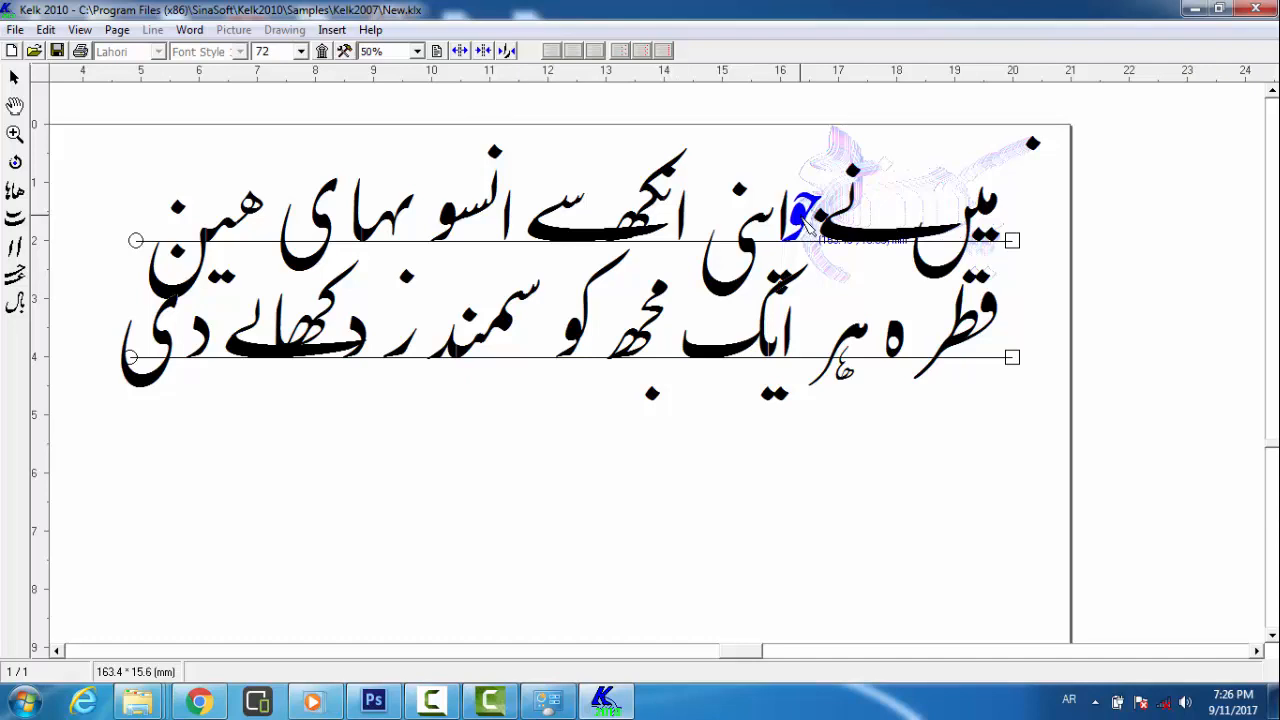
left_click(820, 217)
left_click_drag(820, 217, 818, 216)
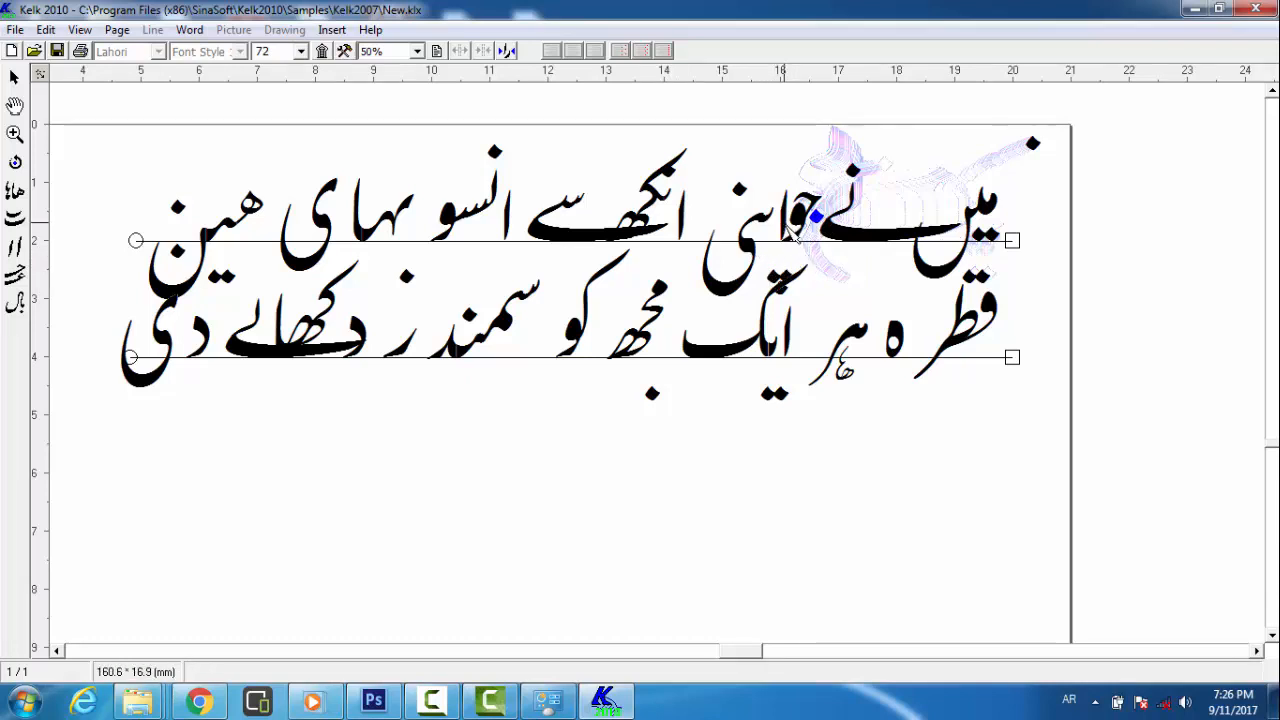
Tighten "اپني" against "جو" by shifting its letters left and tucking its lower and upper dots close to the letters
left_click(786, 229)
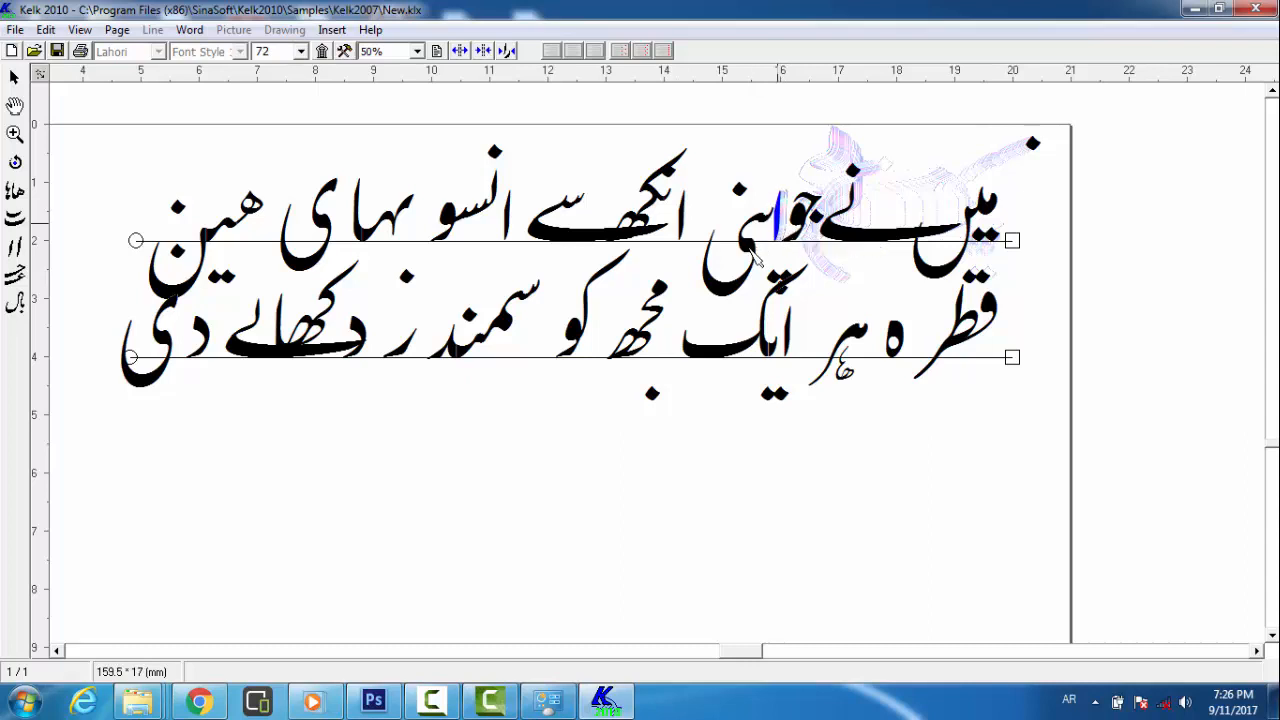
left_click(750, 258)
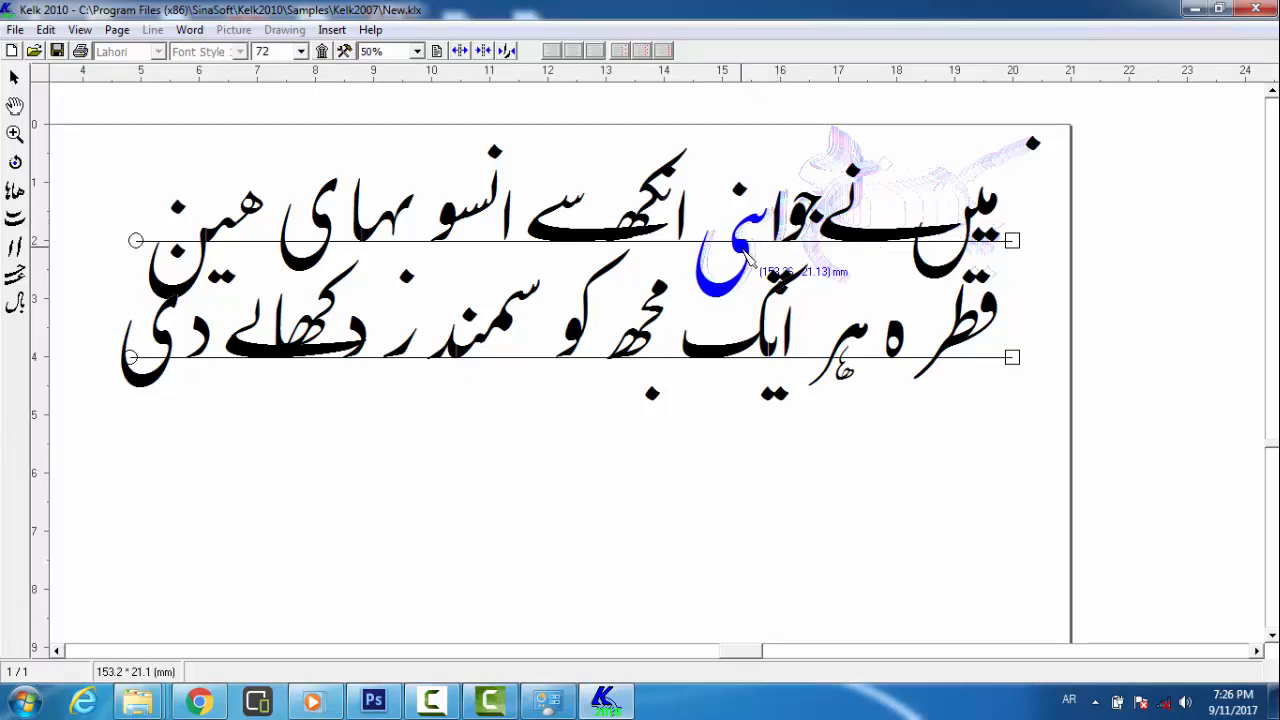
mouse_move(747, 257)
left_mouse_down()
mouse_move(766, 256)
mouse_move(757, 224)
mouse_move(744, 262)
mouse_move(745, 250)
left_mouse_up()
left_click(740, 193)
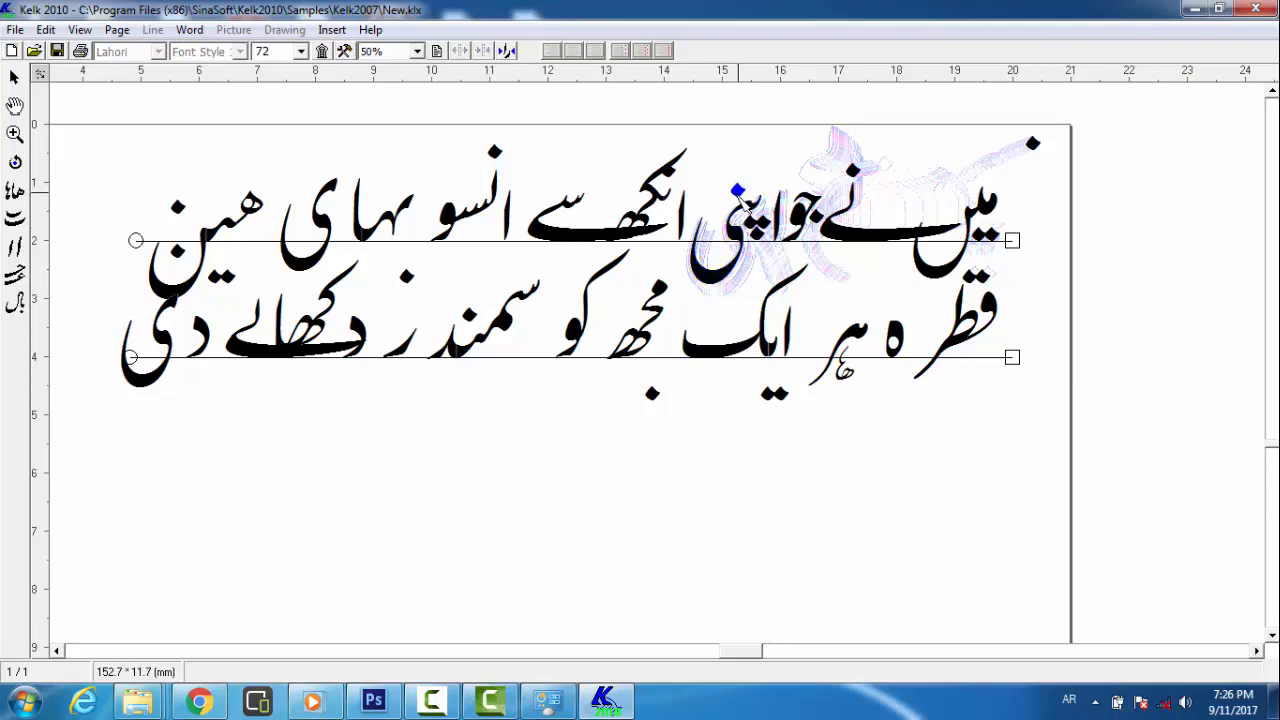
left_click_drag(745, 205, 733, 200)
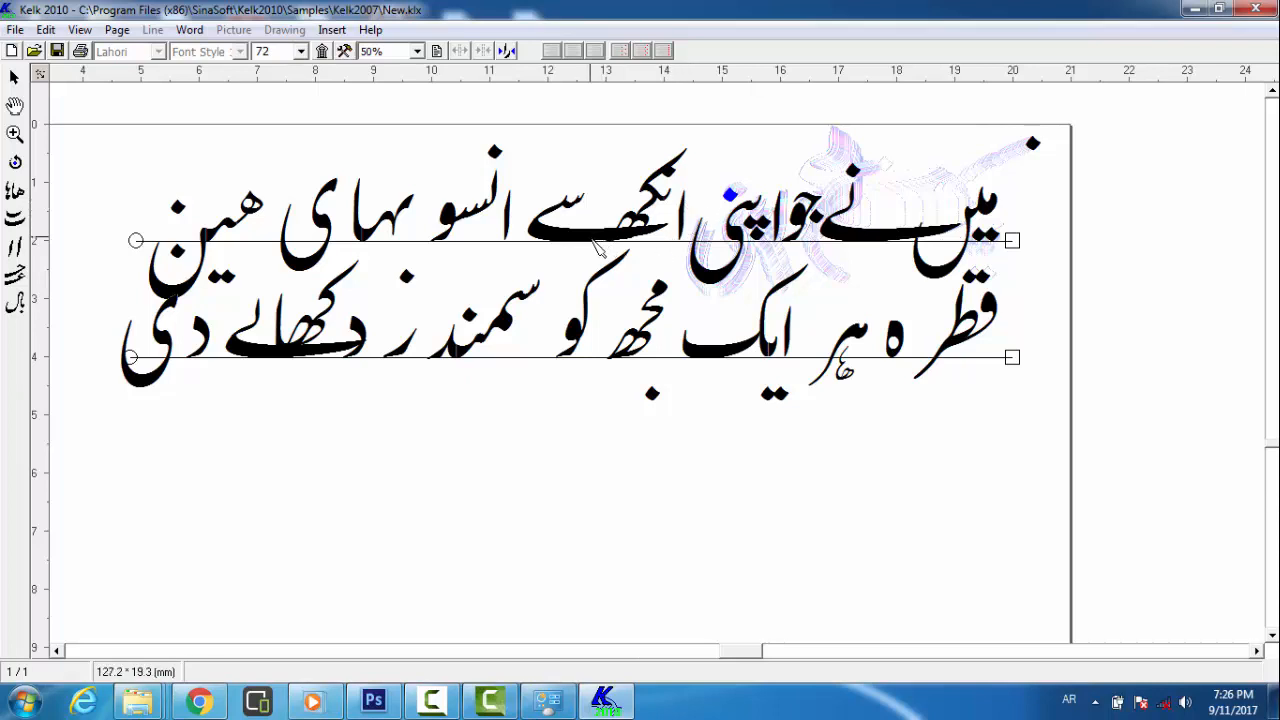
Lift "سے" above the first line's baseline, and try shifting the body of "انکھ" slightly right toward its alif
left_click_drag(583, 178, 568, 120)
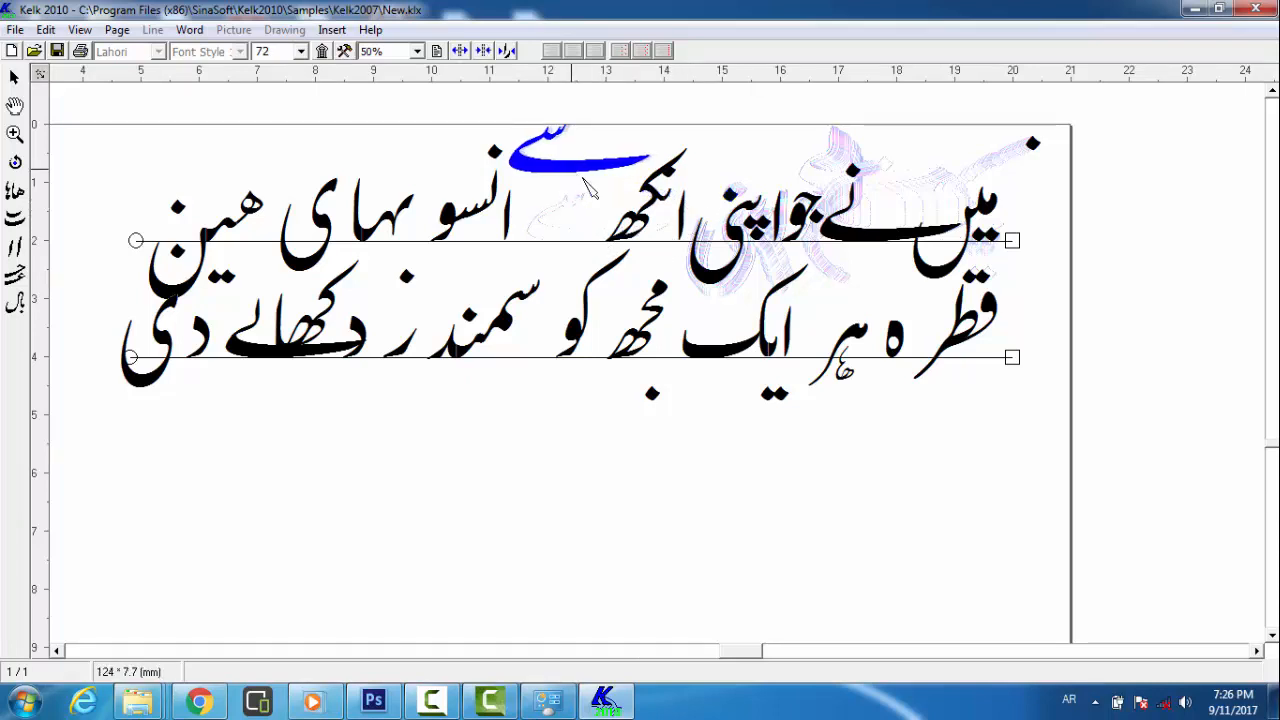
left_click(645, 228)
left_click_drag(650, 245, 659, 246)
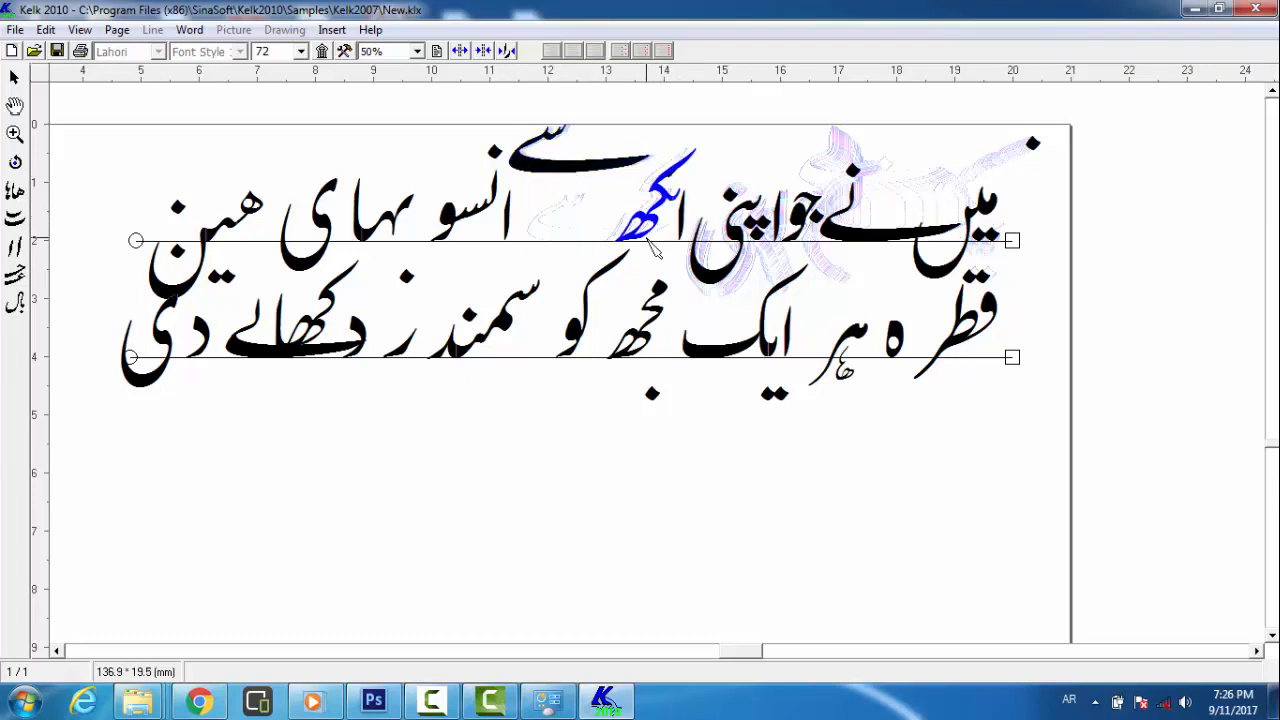
key("ctrl+z")
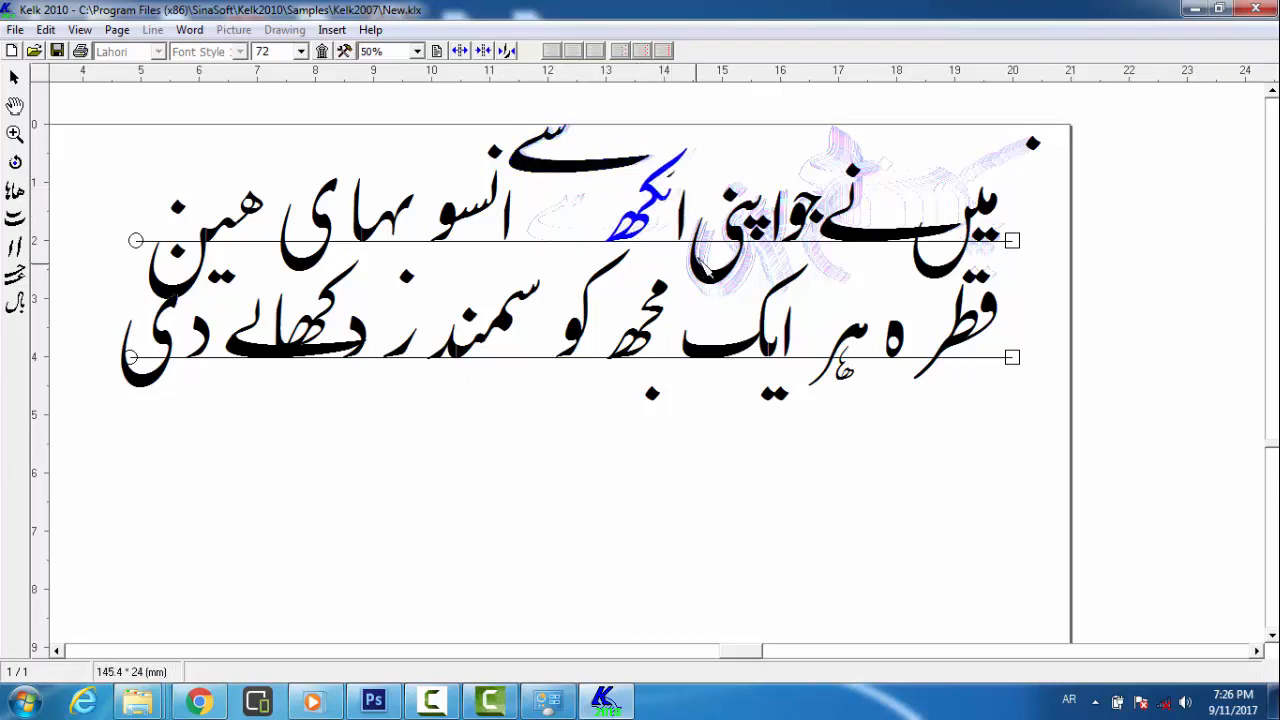
Clear the coloured movement traces behind the letters and fine-tune the nun dot of "انکھ" beside the top of its alif
left_click(673, 175)
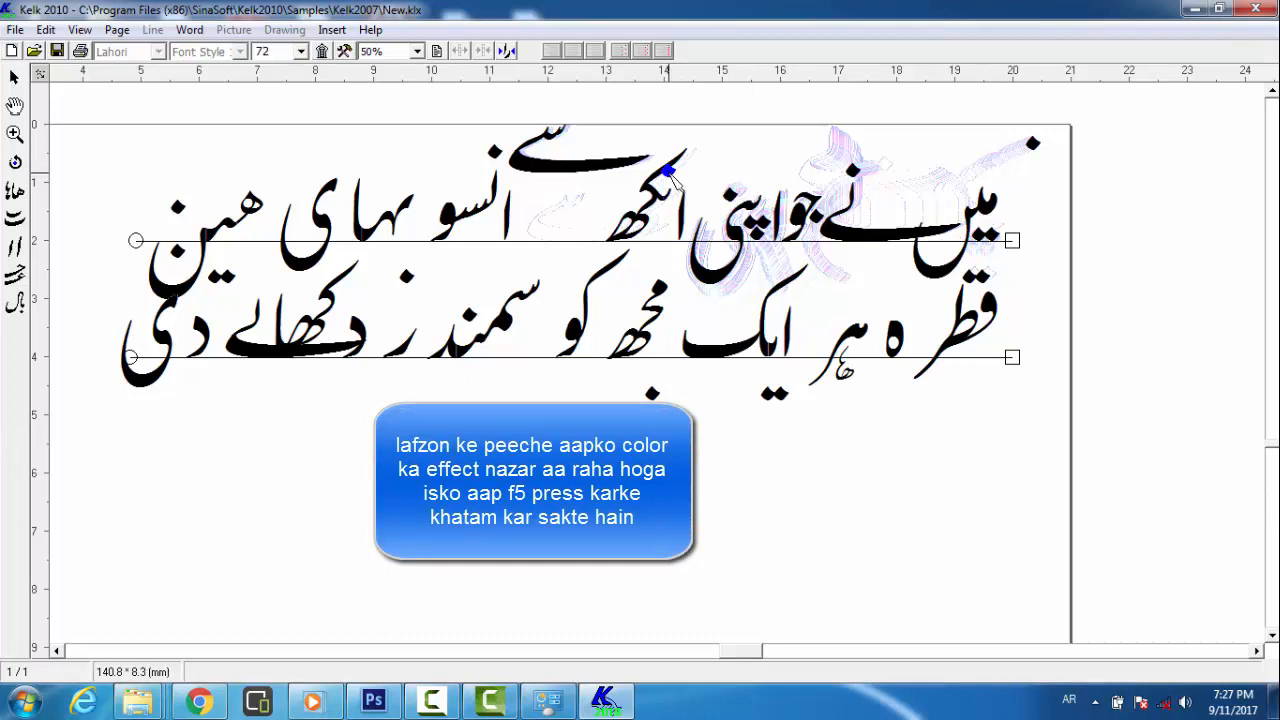
key("F5")
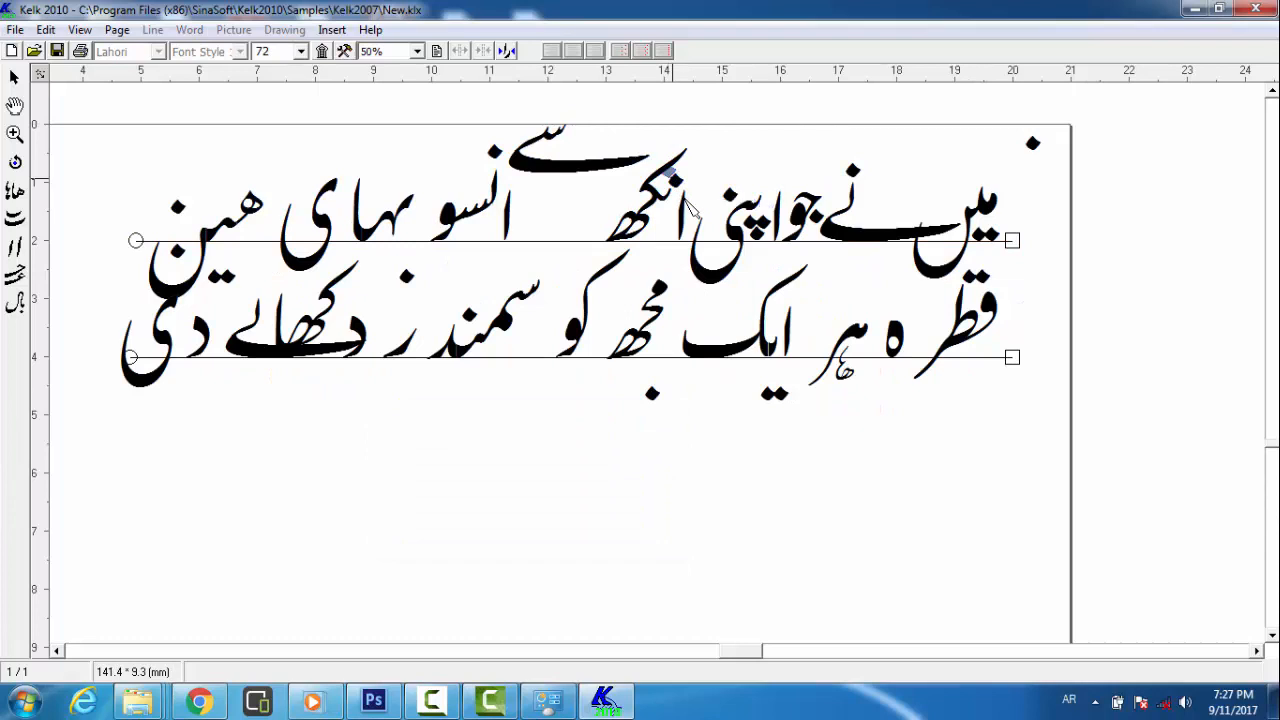
left_click(690, 200)
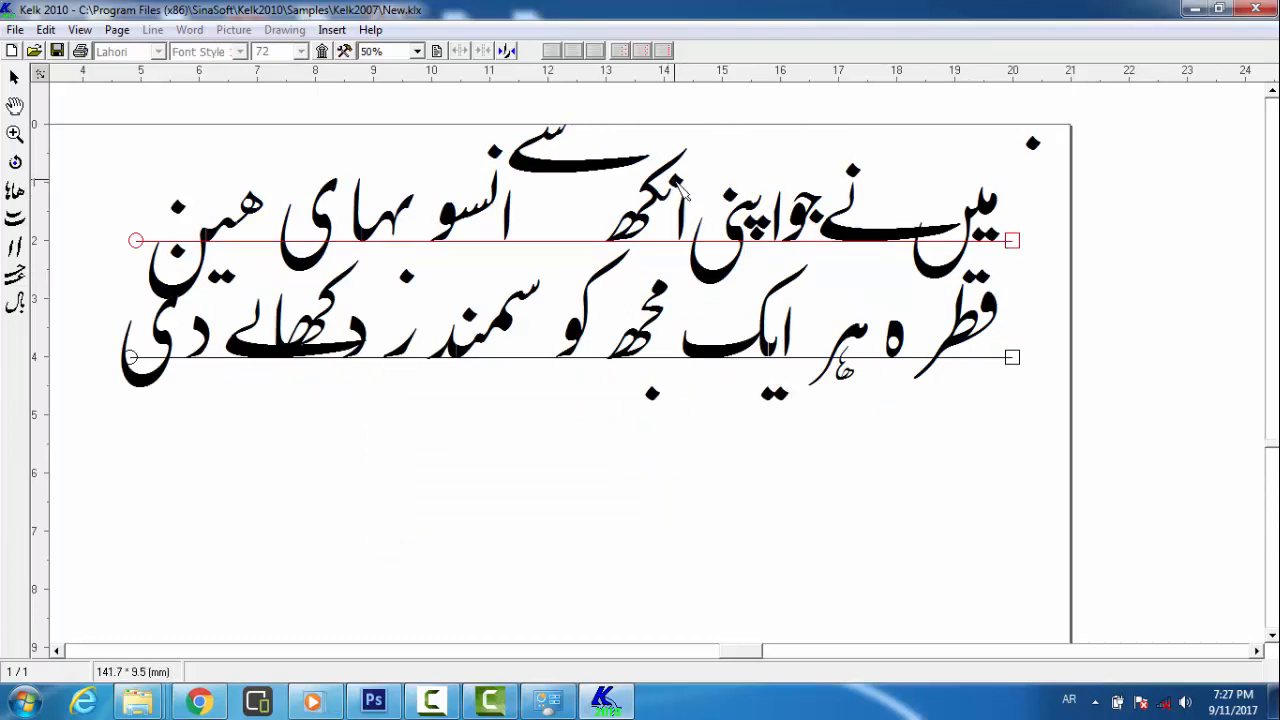
left_click(670, 182)
left_click_drag(667, 180, 672, 177)
Show the palette of dots and marks and place a madd on the alif of "انکھ"
left_click(700, 257)
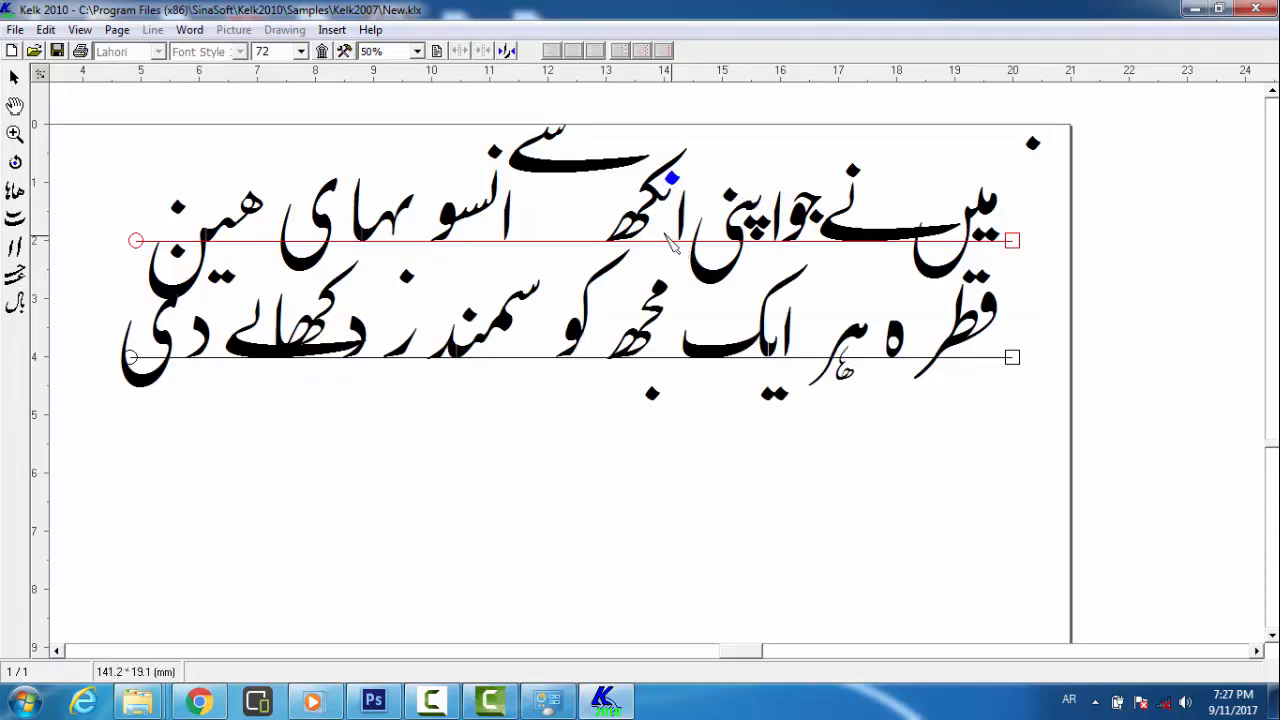
left_click(322, 52)
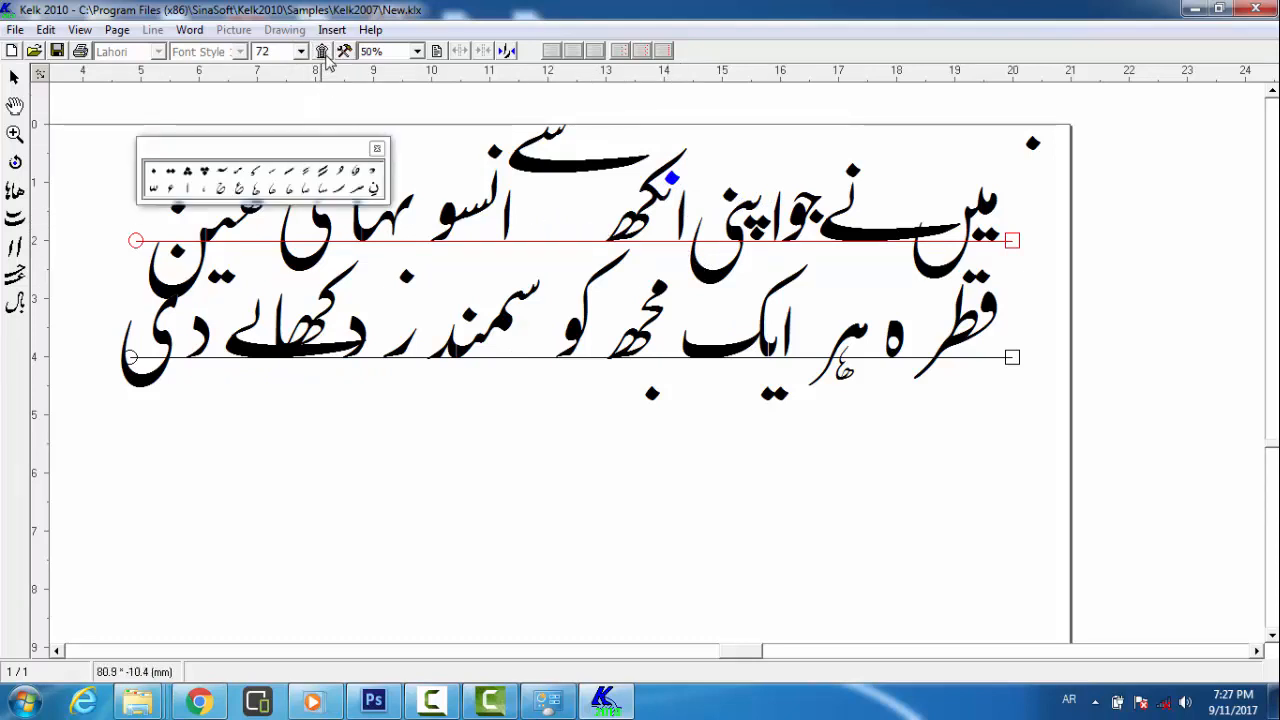
left_click_drag(222, 177, 690, 232)
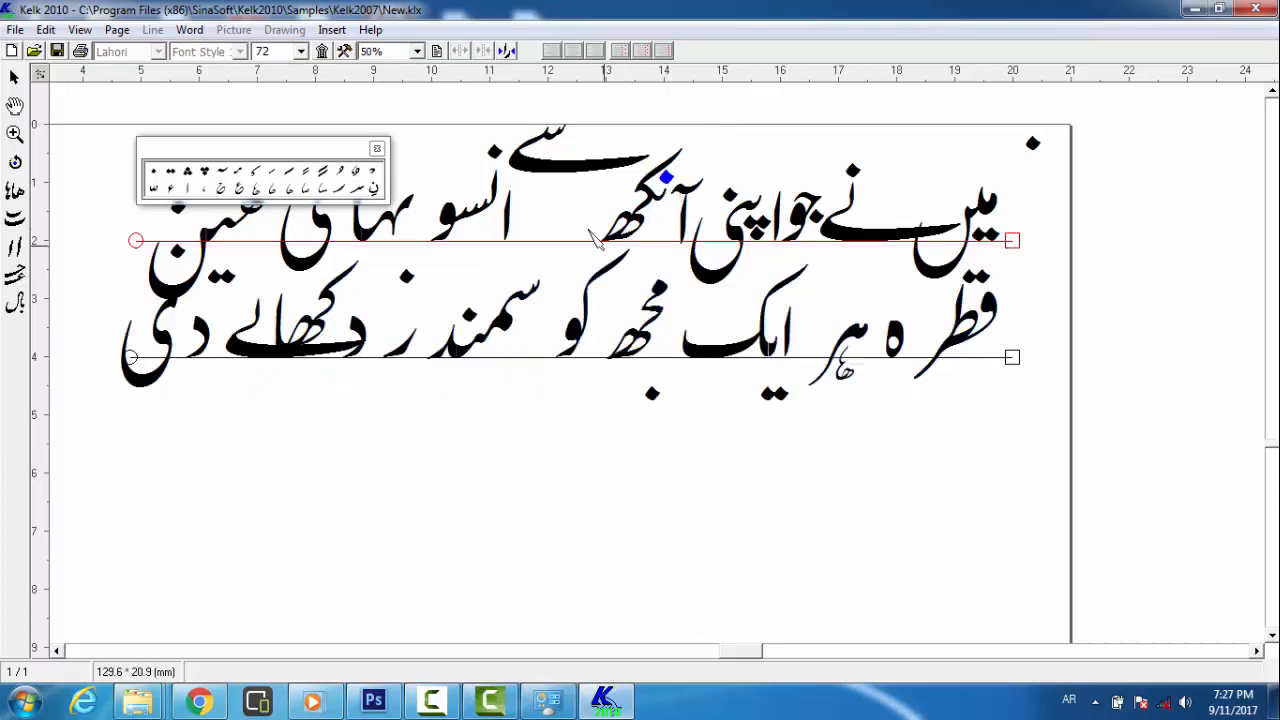
Shift "نسو" left against "بہا" and bring the alif of "انسو" left beside it, leaving the nun dot in place
left_click(457, 230)
left_click_drag(450, 228, 511, 220)
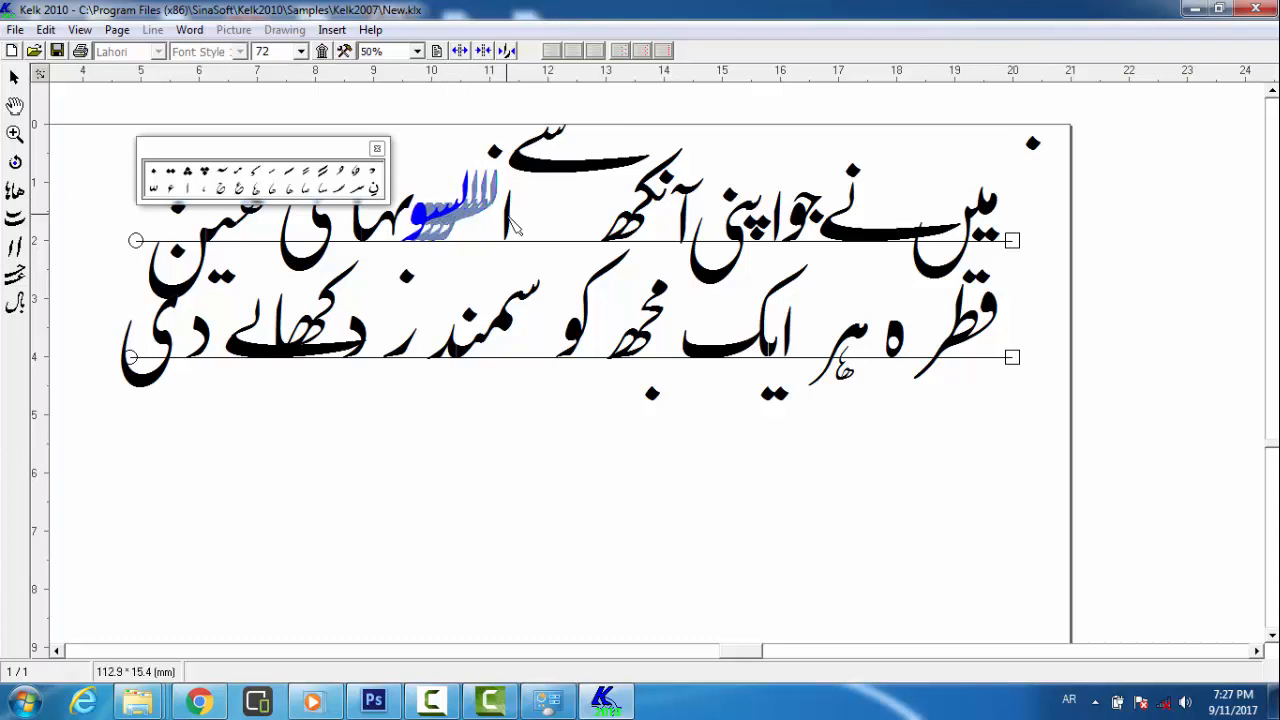
left_click(507, 214)
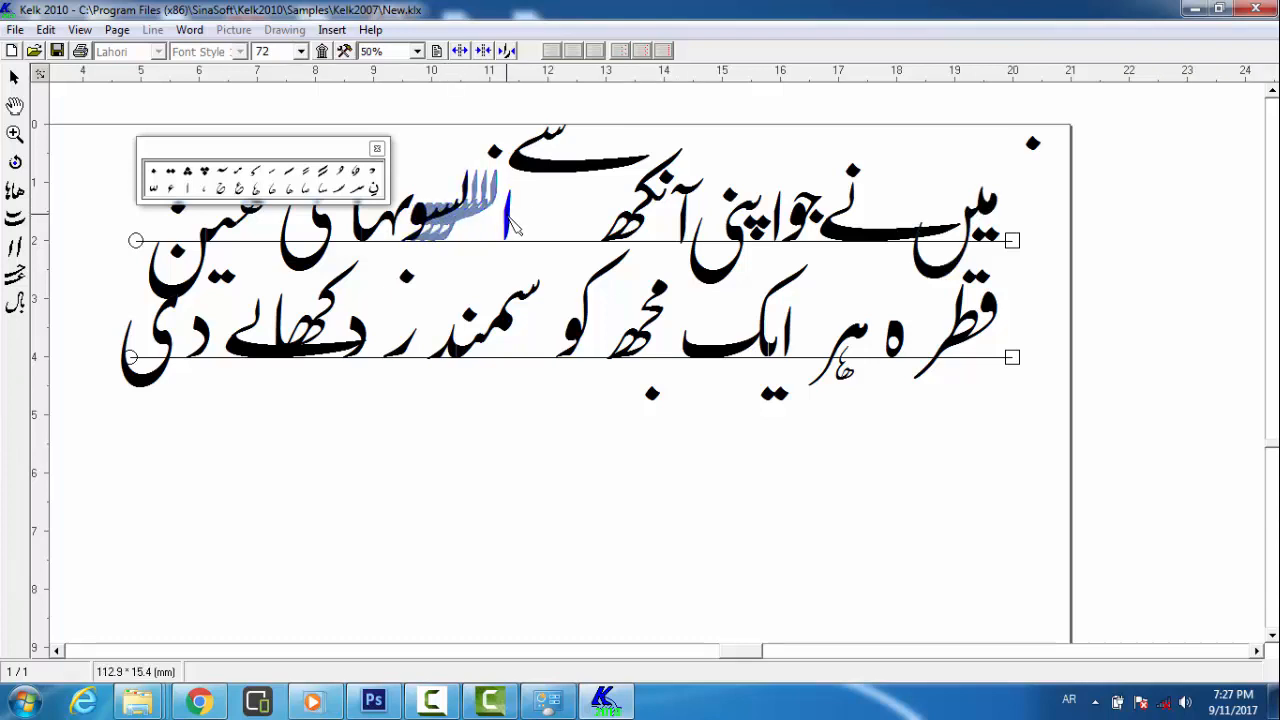
key("Left")
key("Left")
key("Left")
key("Left")
key("Left")
key("Right")
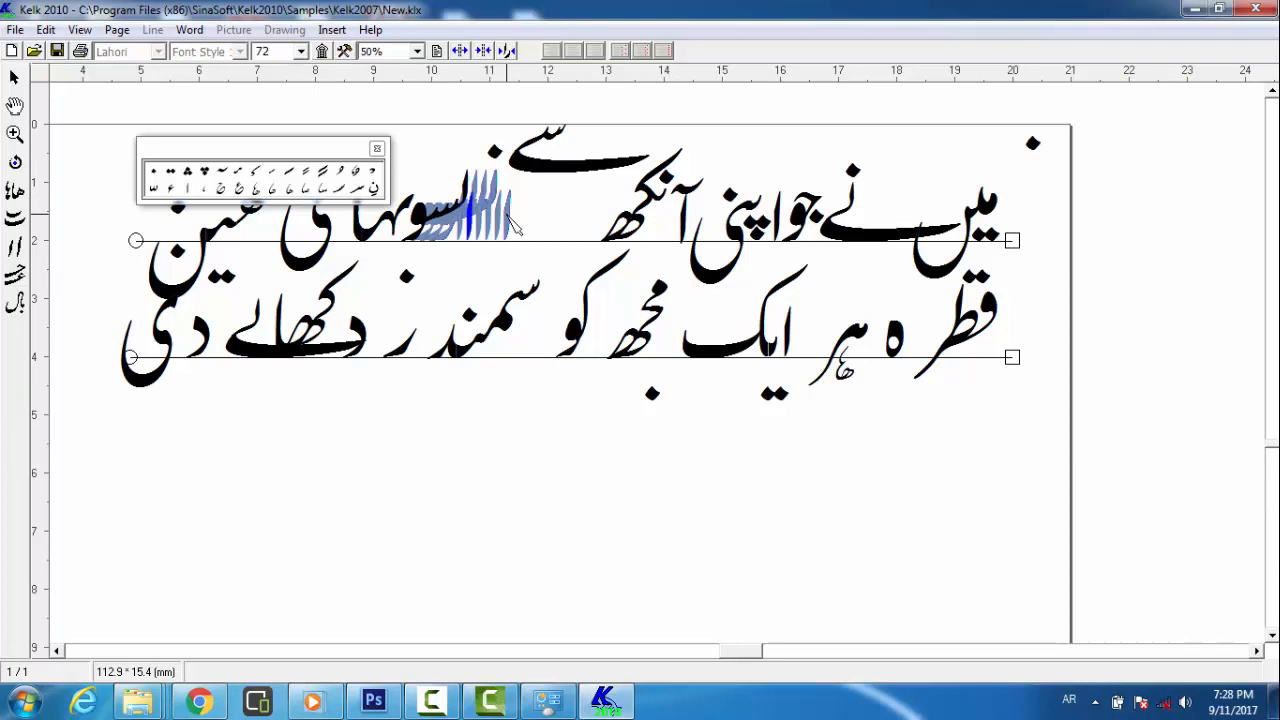
Set "سے" back on the baseline between "آنکھ" and "انسو", and move the marks palette clear of the first line
left_click(548, 180)
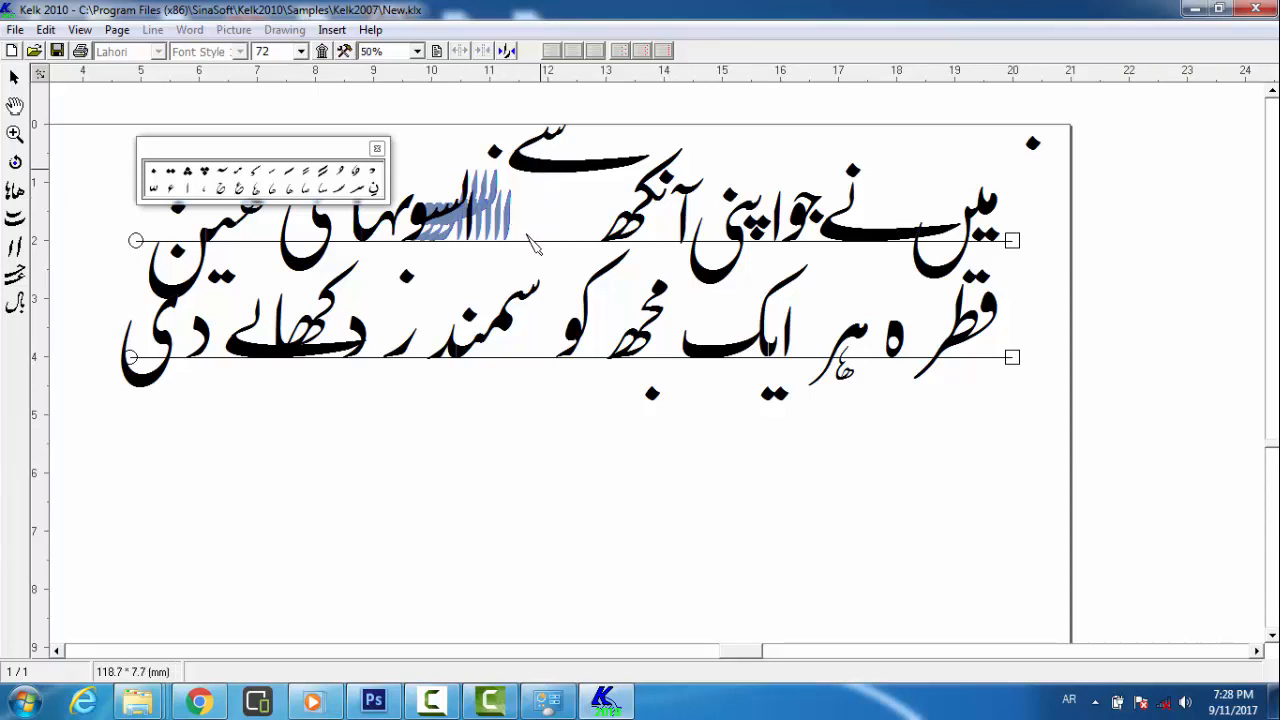
left_click_drag(535, 247, 494, 220)
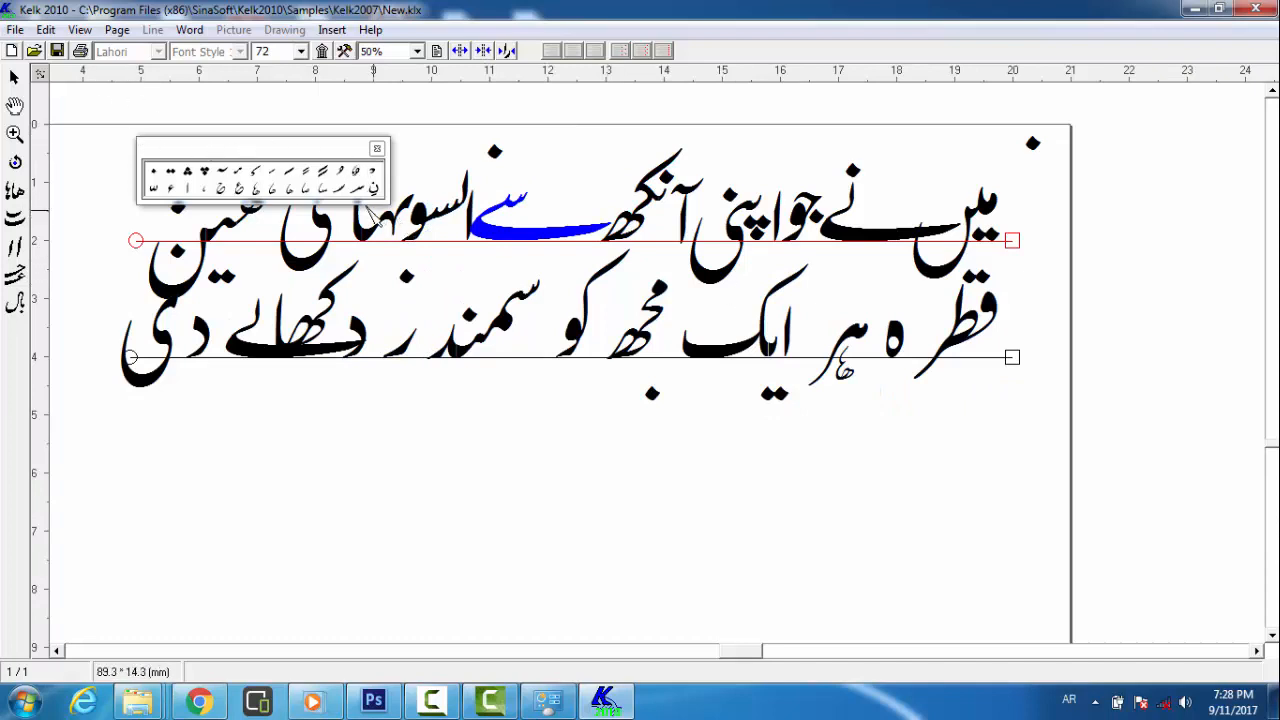
left_click_drag(300, 143, 252, 94)
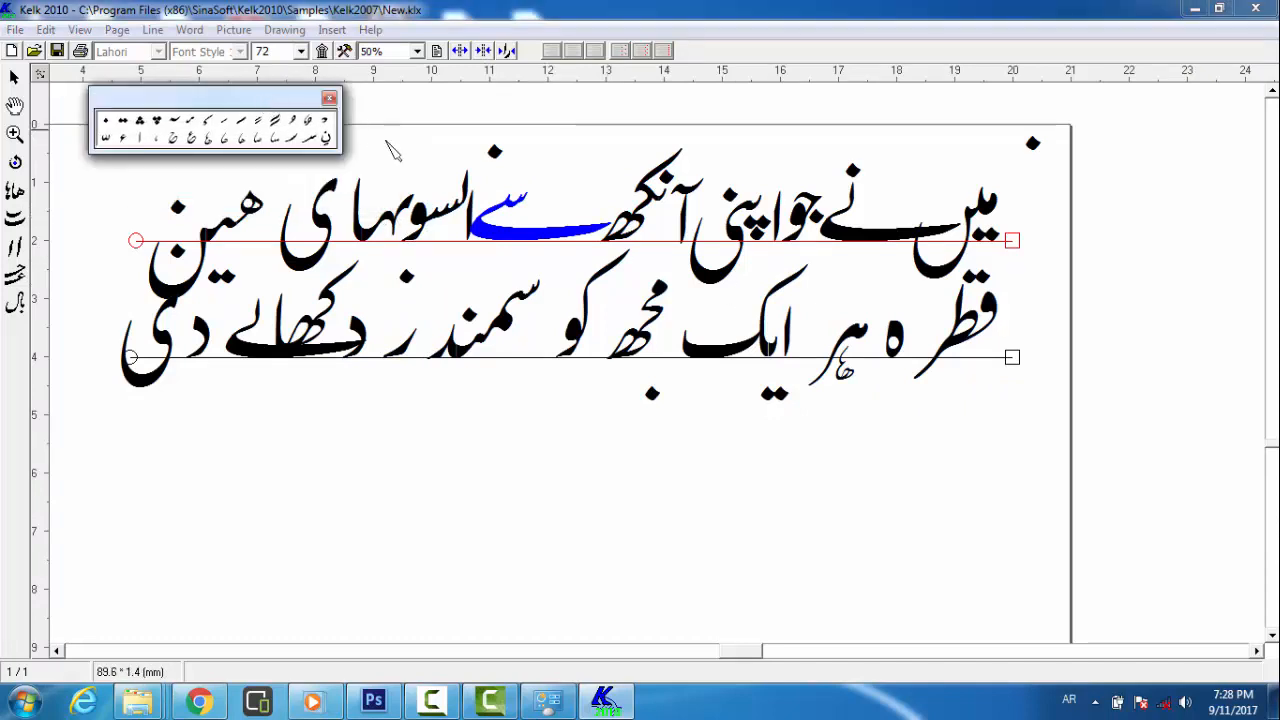
Shift "بہا" and the letters of "انسو" left toward "ی", and lower the nun dot onto "نسو"
left_click_drag(370, 234, 343, 236)
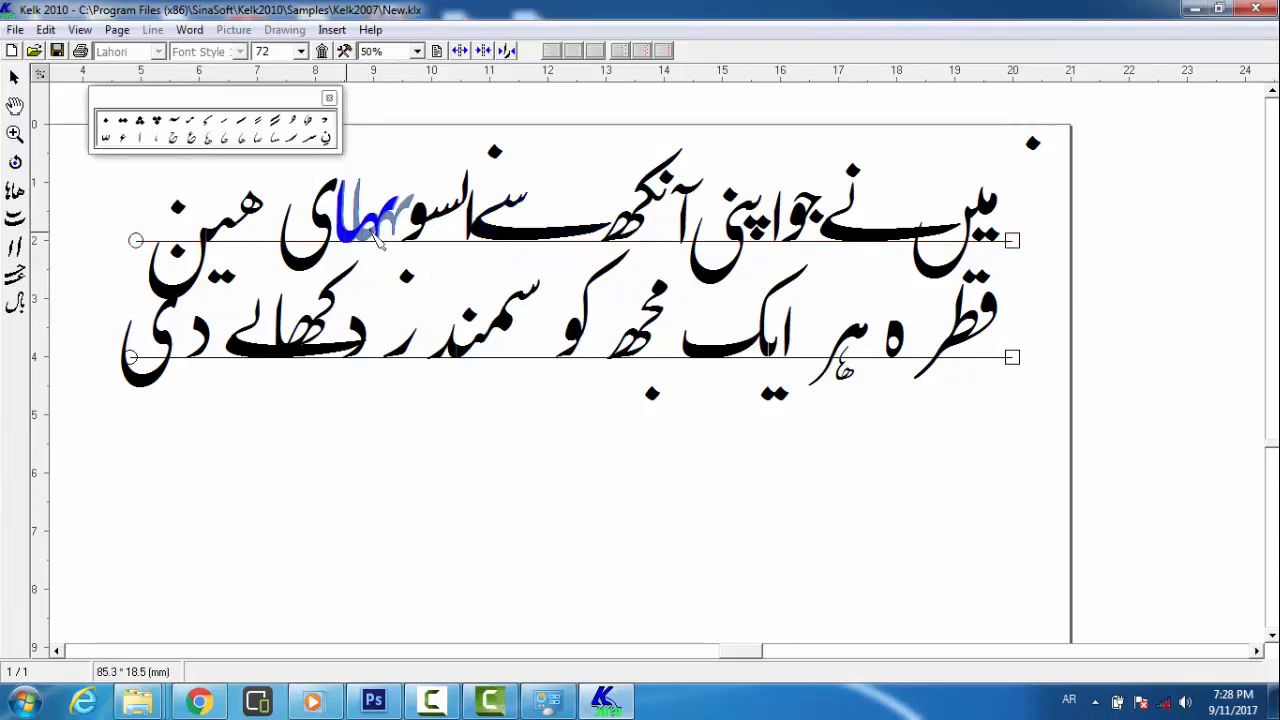
left_click_drag(430, 228, 460, 217)
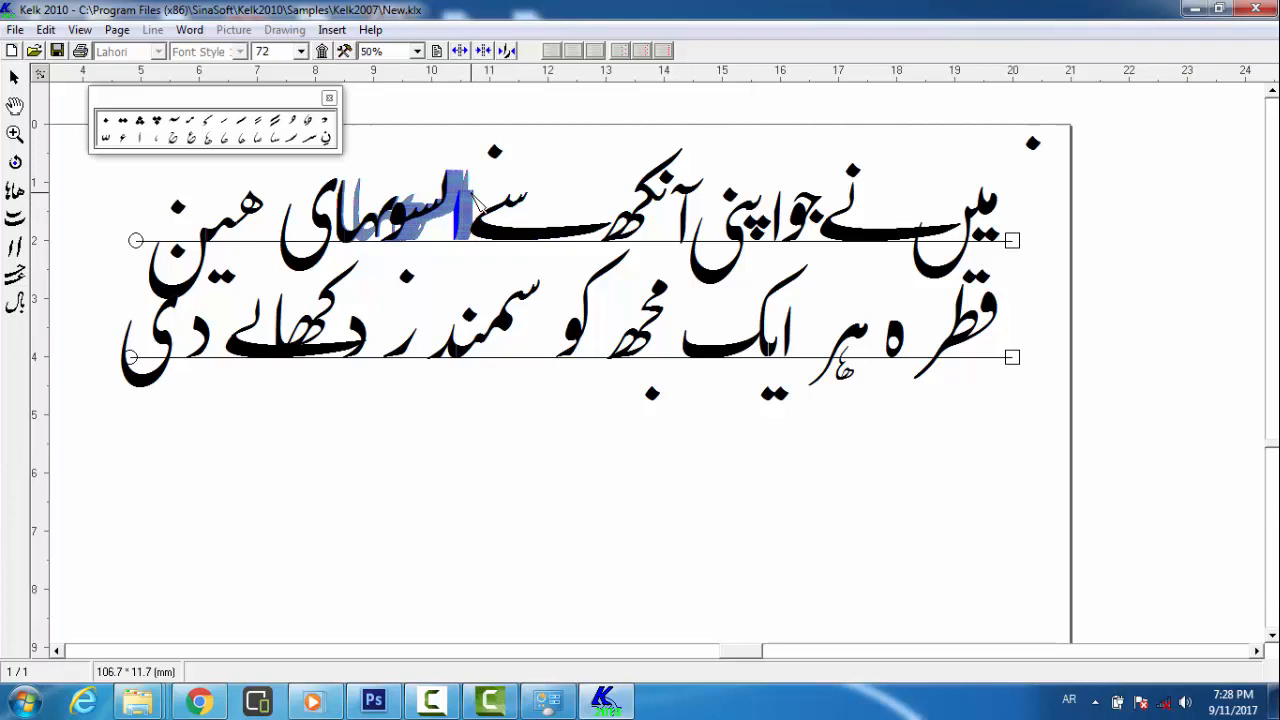
left_click(494, 155)
left_click_drag(496, 155, 440, 178)
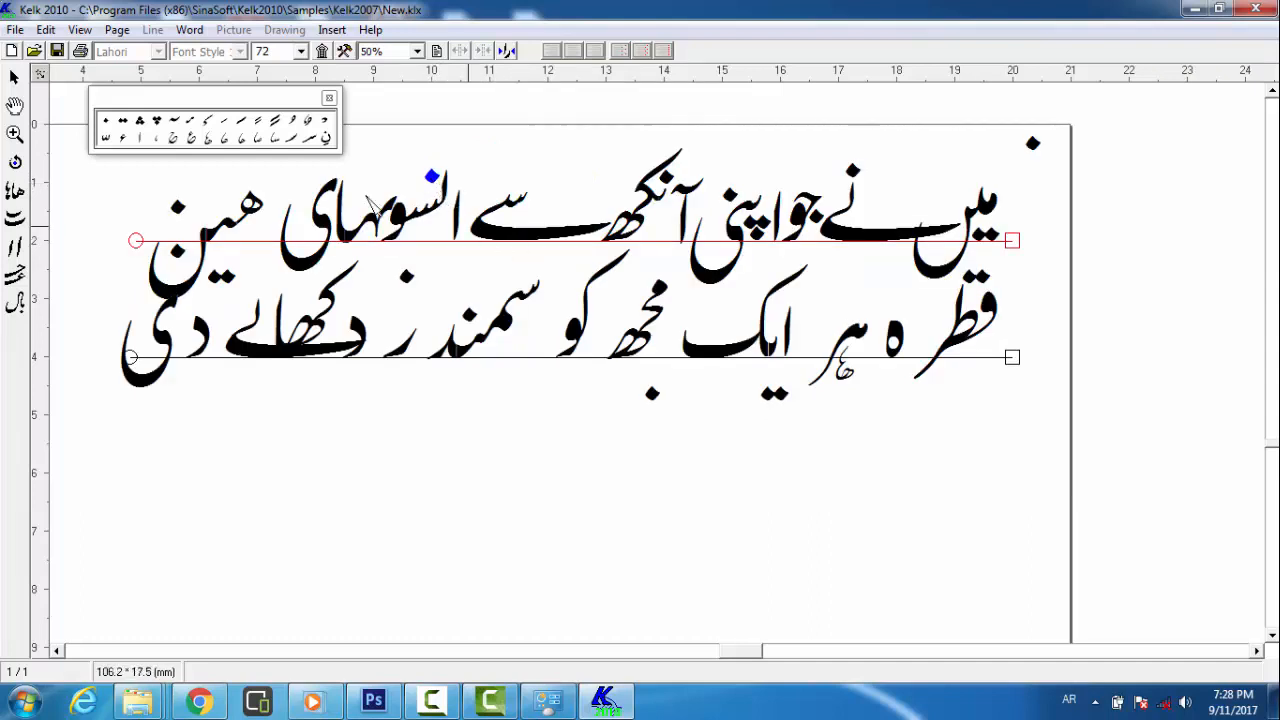
Add a madd on the alif of "انسو" and nudge that alif slightly right beneath it
left_click(175, 123)
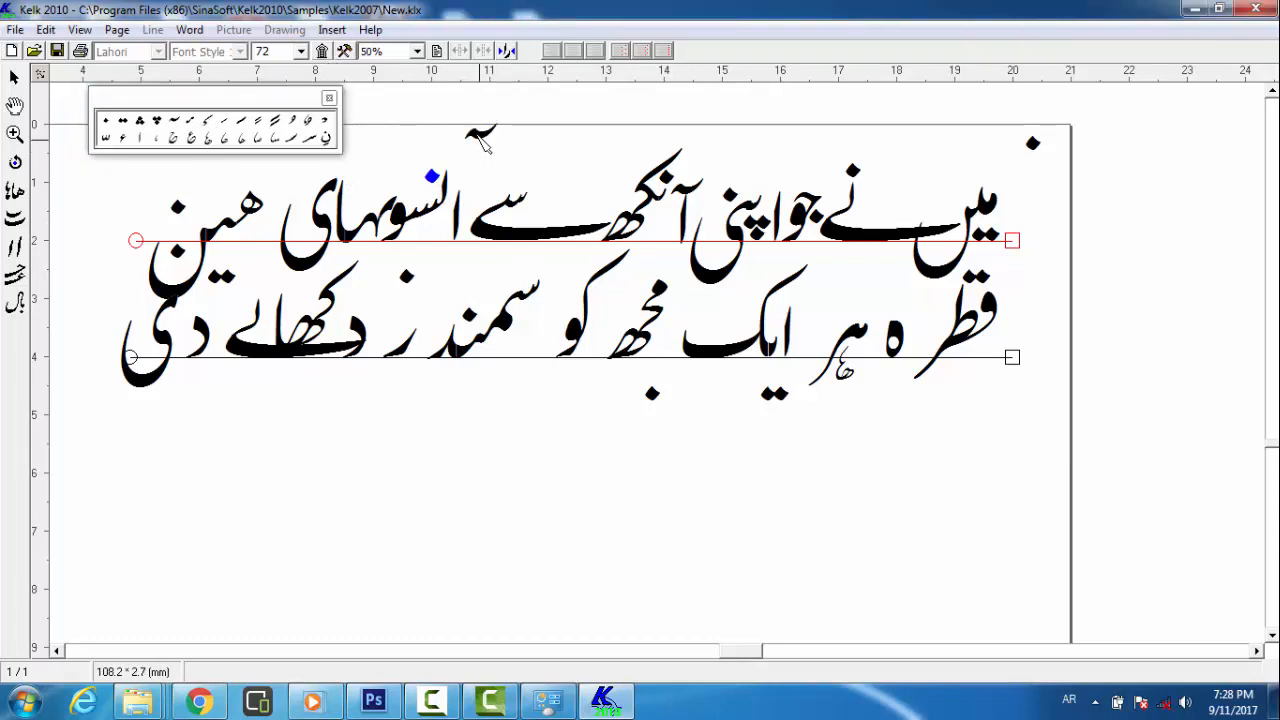
left_click(482, 143)
left_click_drag(476, 133, 466, 190)
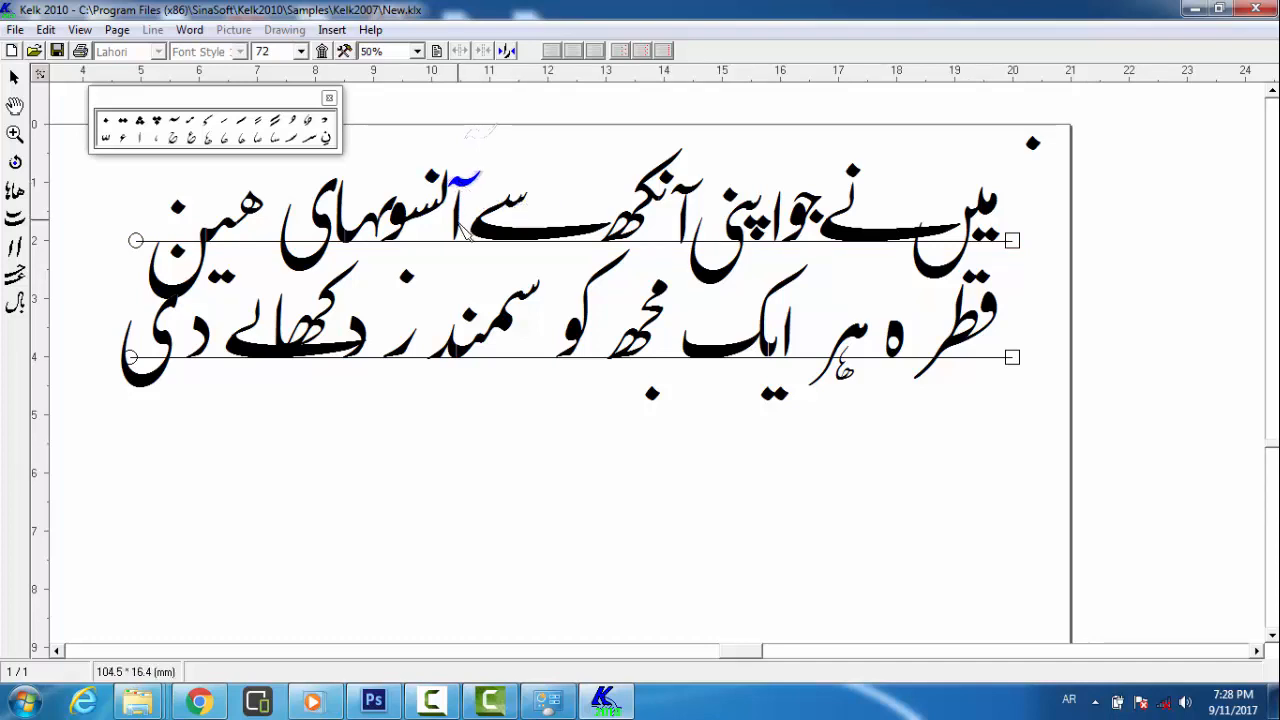
left_click_drag(460, 228, 469, 229)
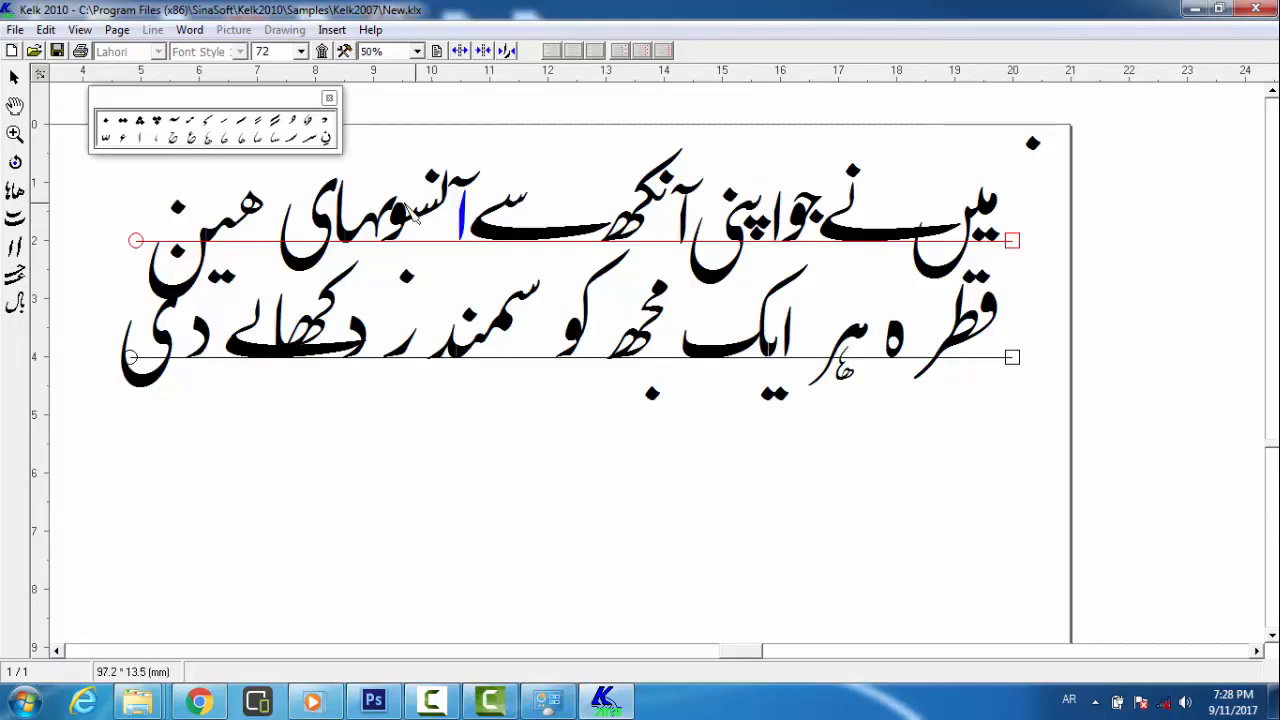
Nudge "ی", "بہا" and "نسو" slightly left in turn so they stay close together on the baseline
left_click(330, 232)
key("Left")
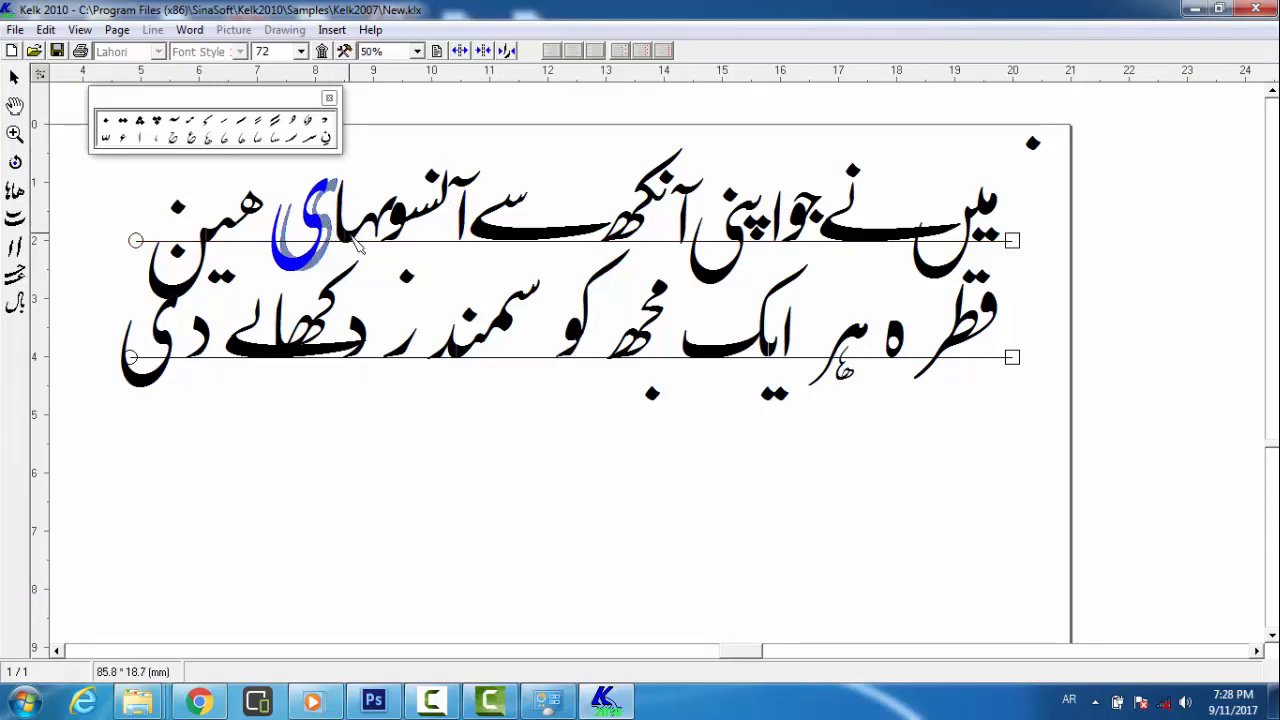
left_click(358, 246)
key("Left")
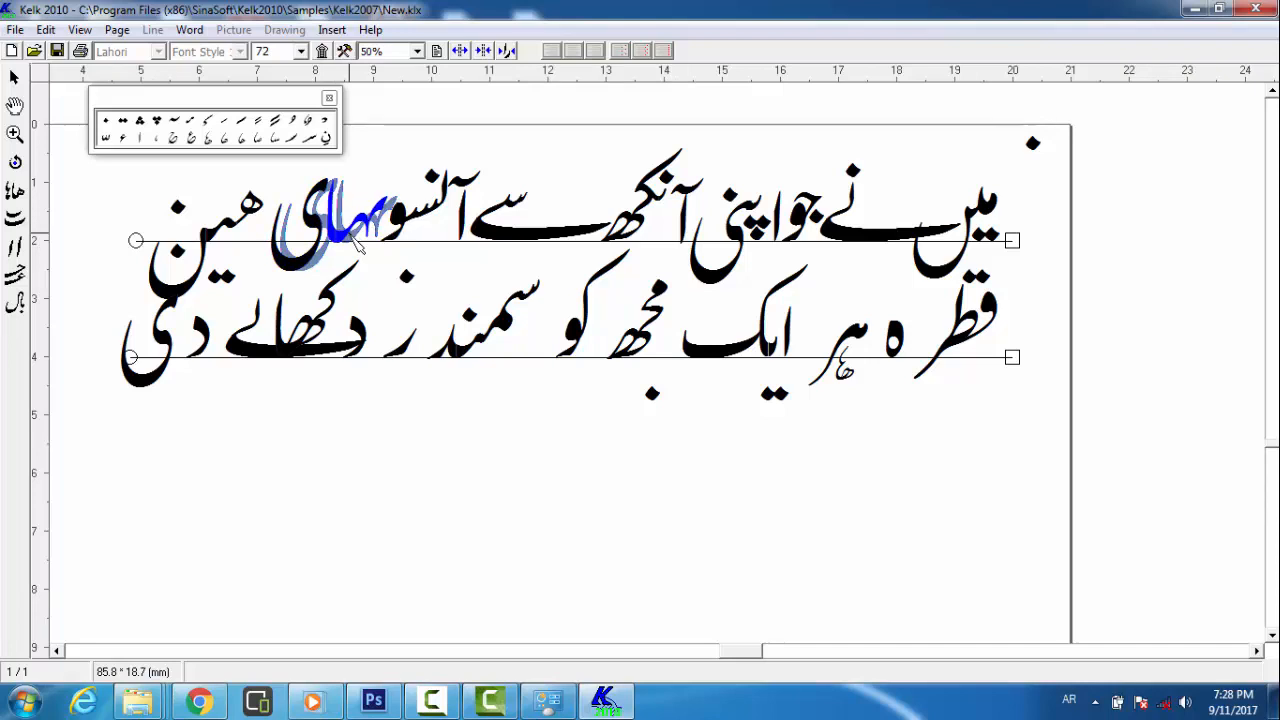
left_click(405, 228)
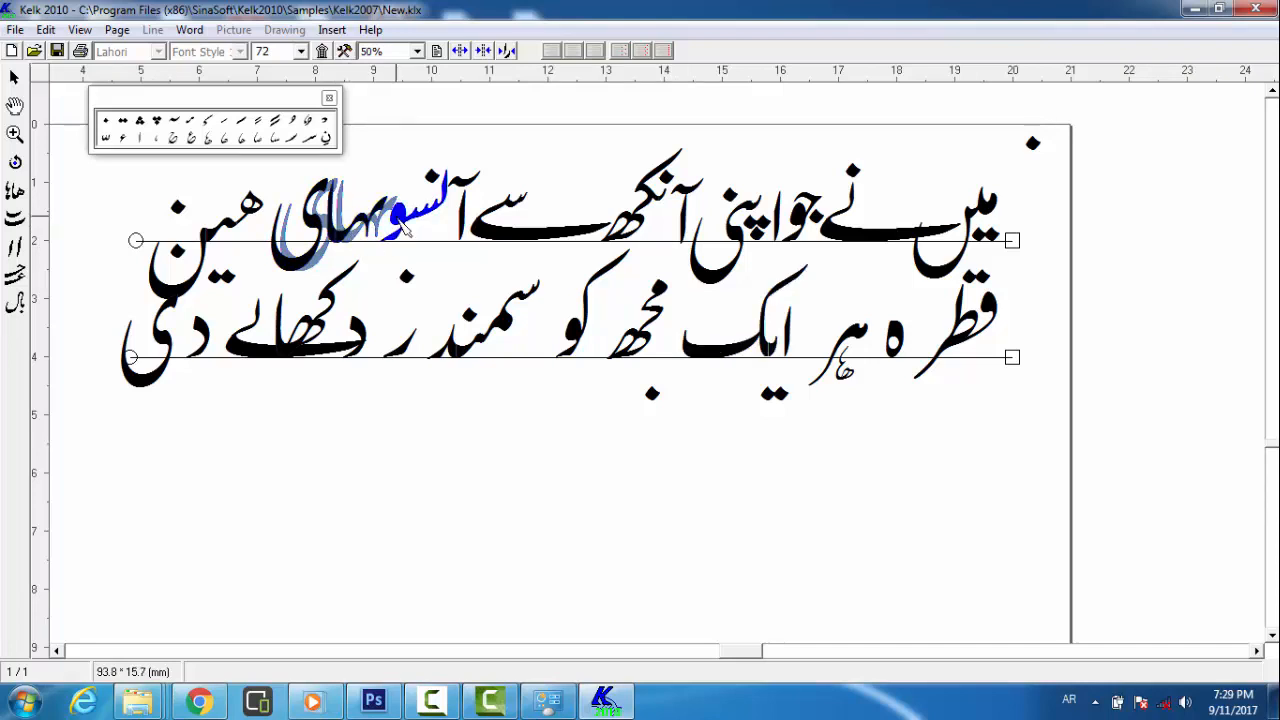
left_click_drag(405, 228, 440, 178)
Move the nun dot of "آنسو" slightly left, and shift its alif and madd left toward "نسو"
left_click(433, 176)
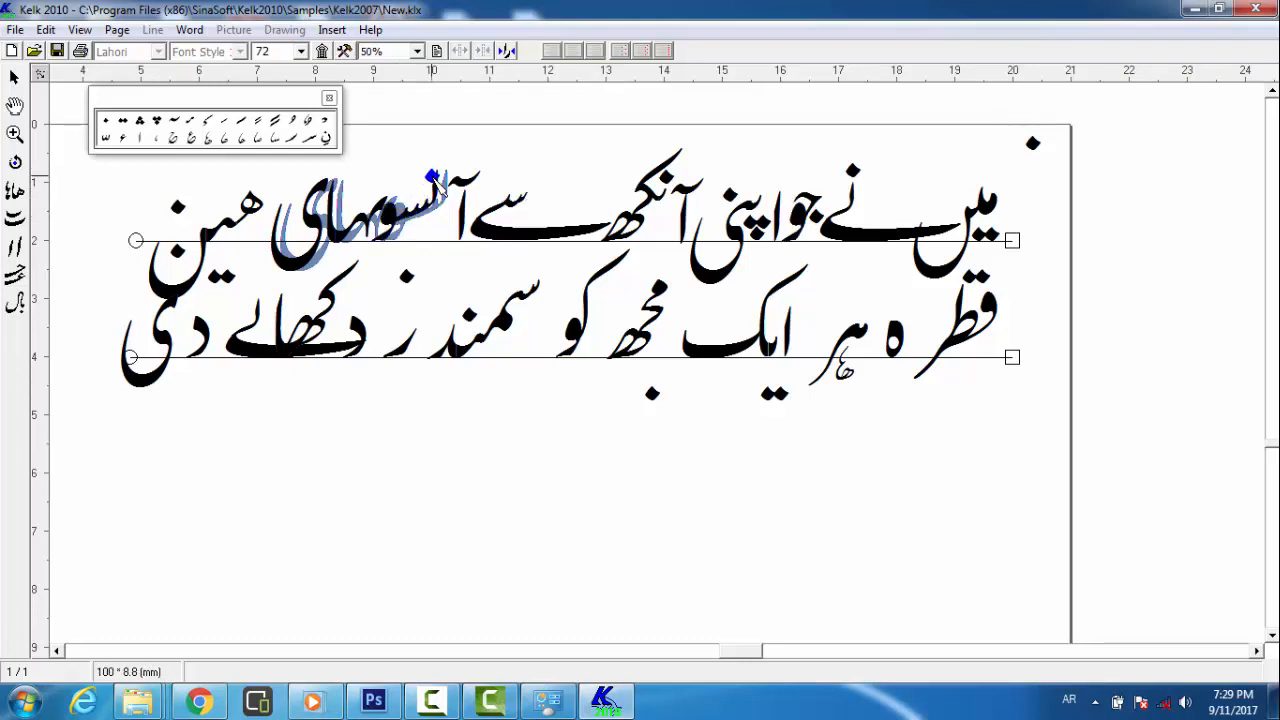
left_click_drag(432, 176, 431, 176)
left_click(437, 180)
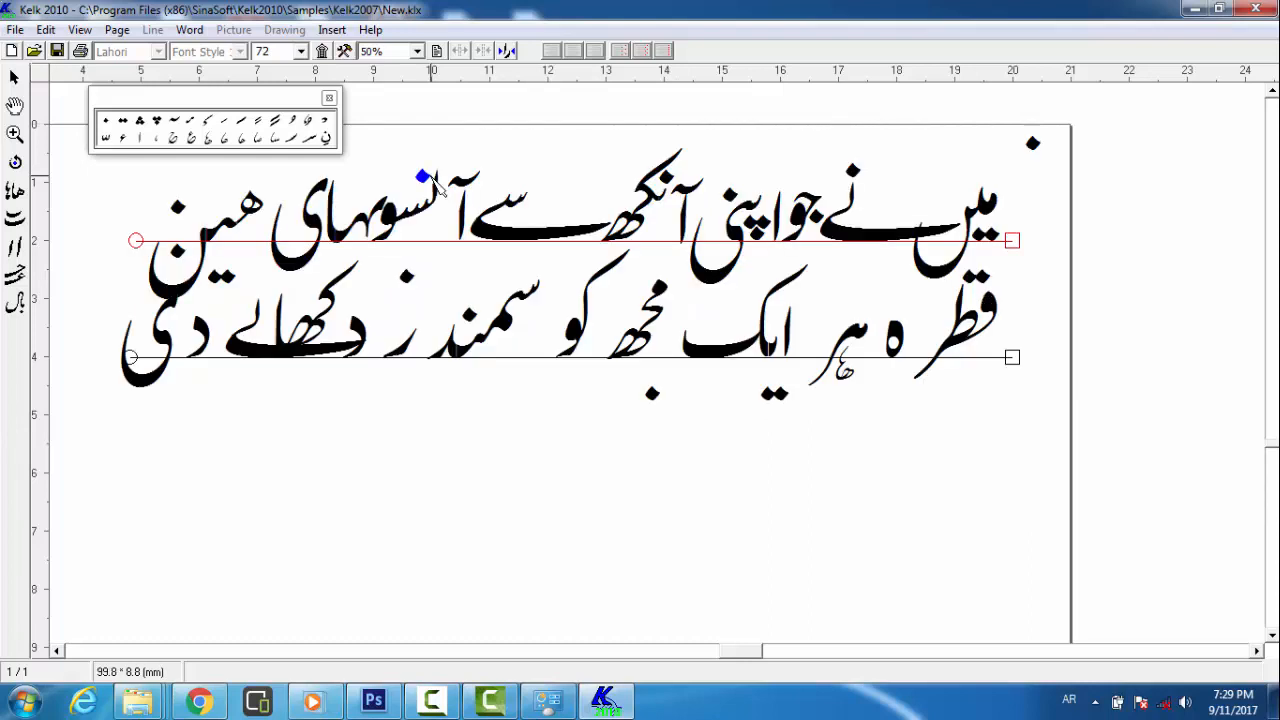
left_click(466, 220)
left_click_drag(464, 214, 459, 187)
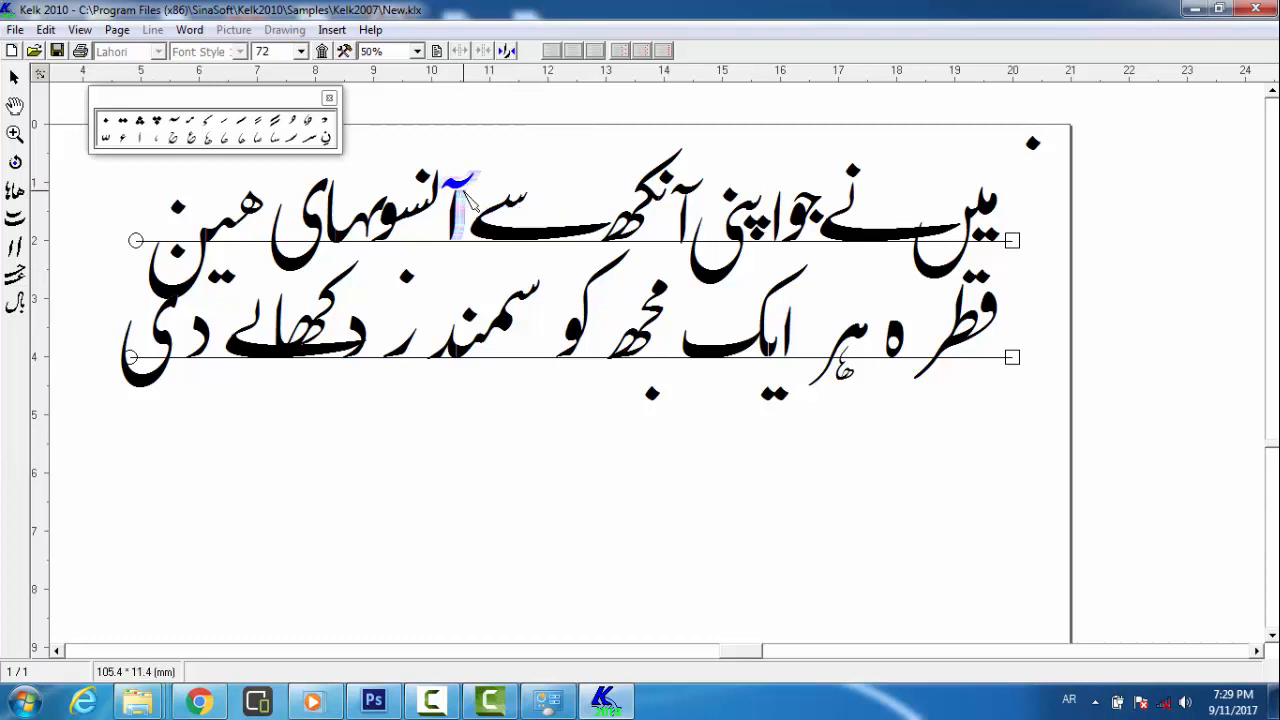
Shift "ی" and "بہا" further left, and place the dot and the small he hook beneath "بہا" close to the baseline
left_click(298, 228)
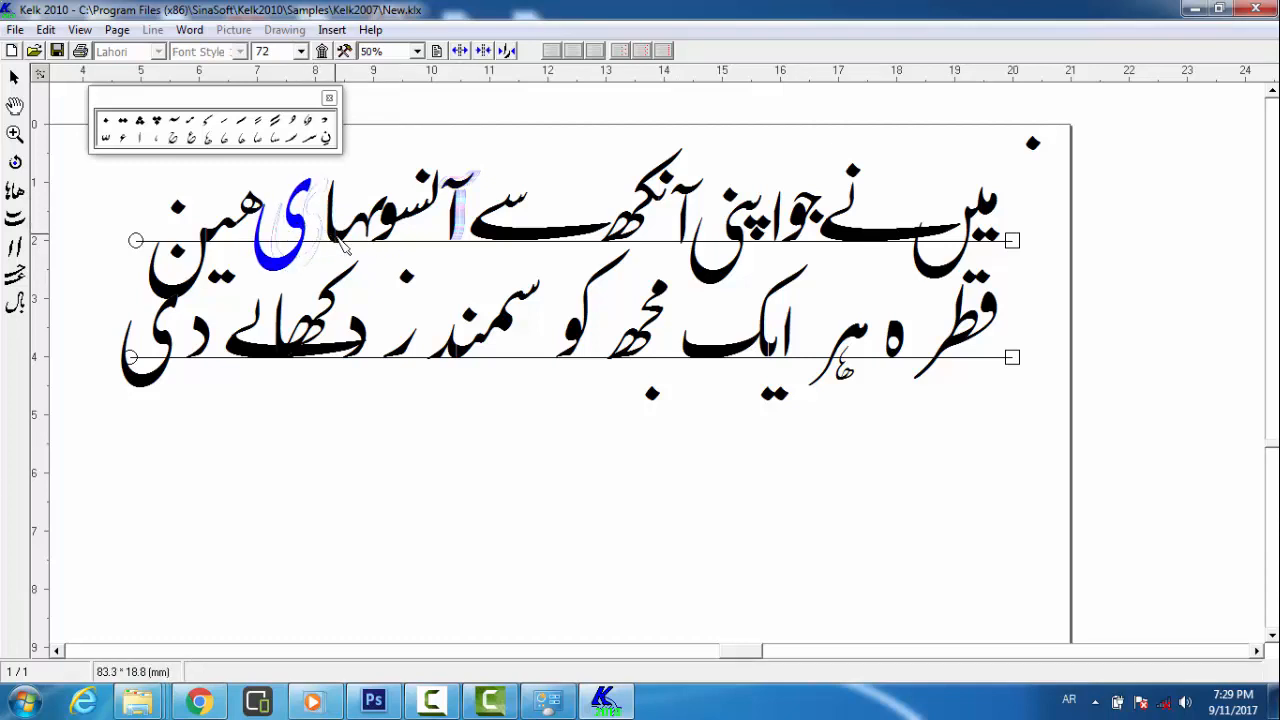
left_click(327, 234)
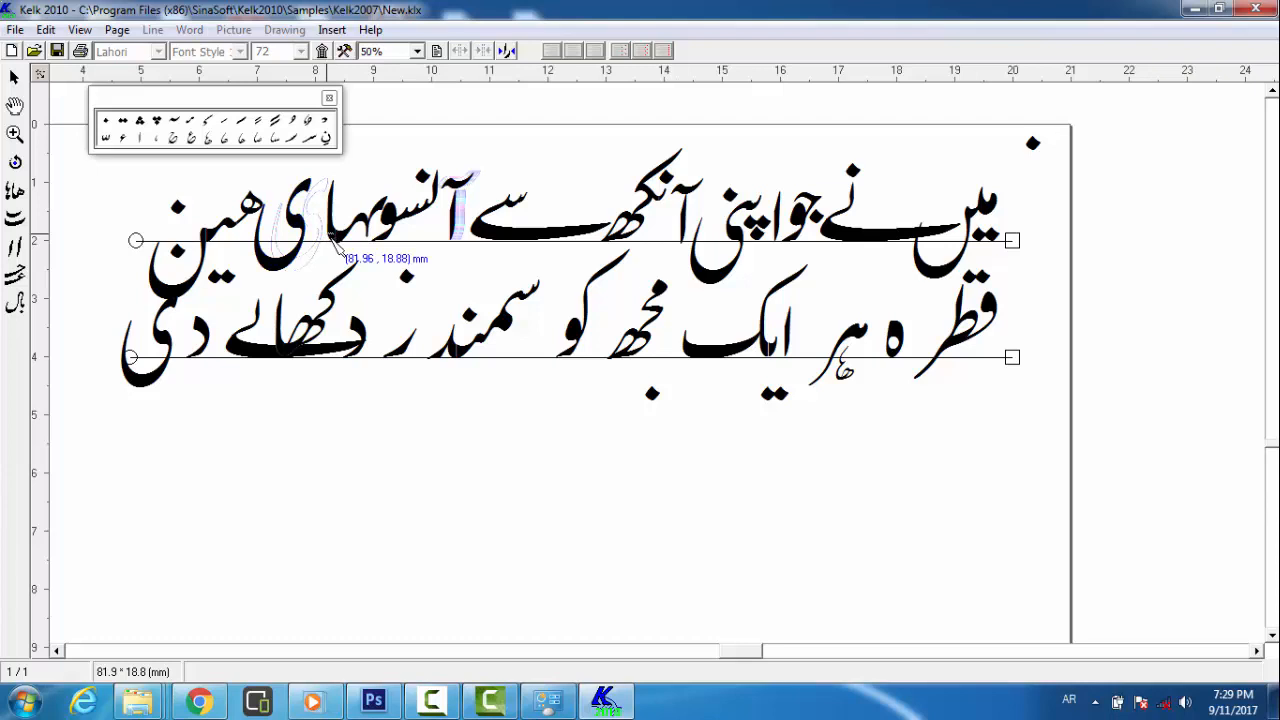
left_click(341, 247)
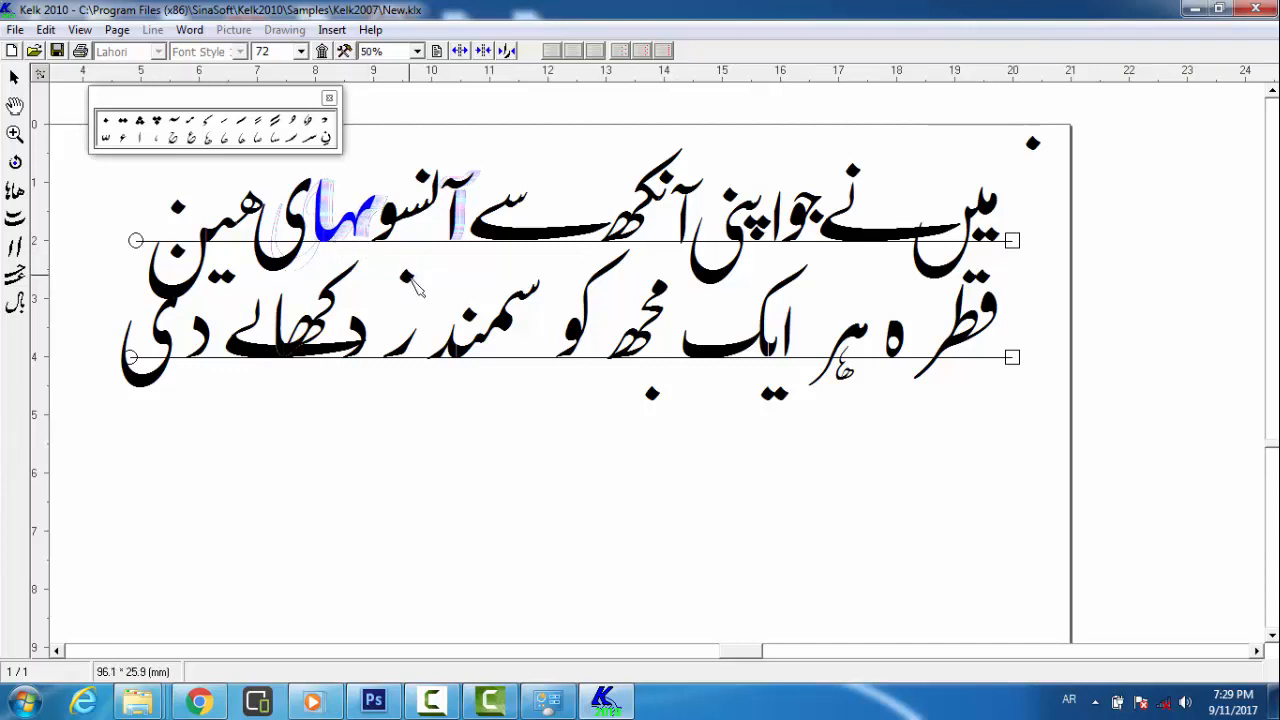
left_click_drag(407, 283, 371, 230)
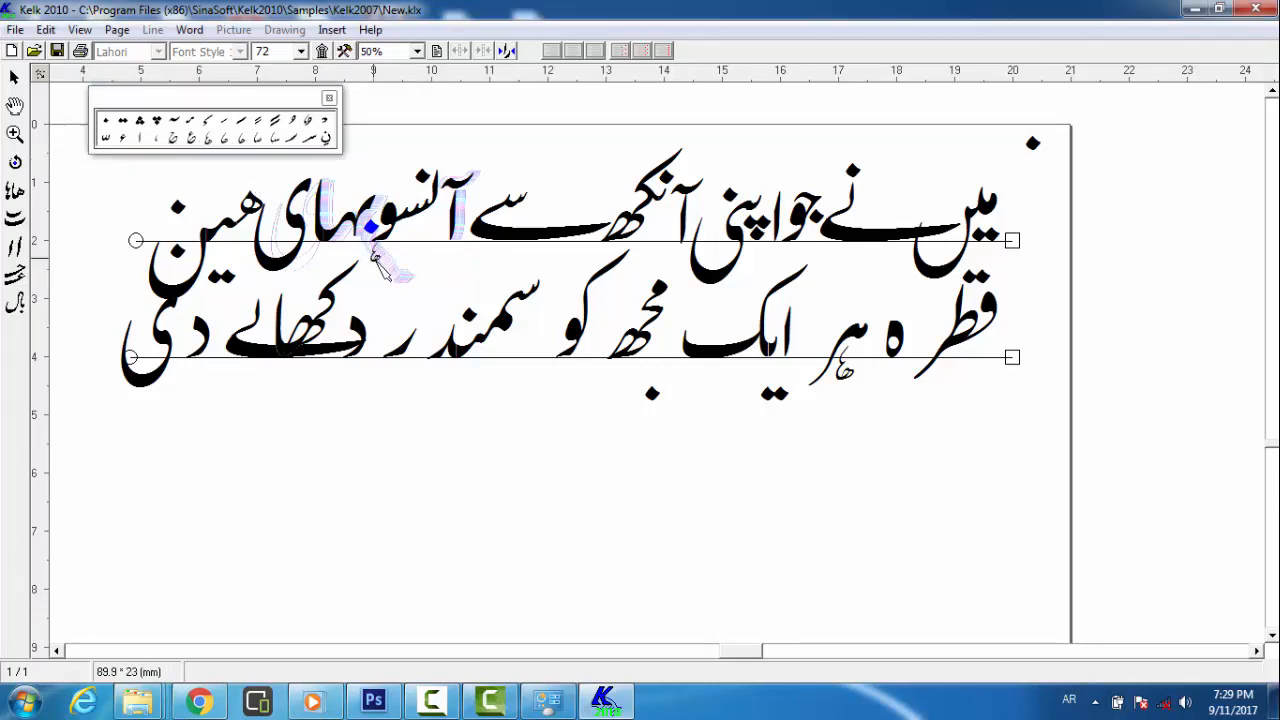
mouse_move(378, 265)
left_mouse_down()
mouse_move(355, 250)
mouse_move(378, 275)
left_mouse_up()
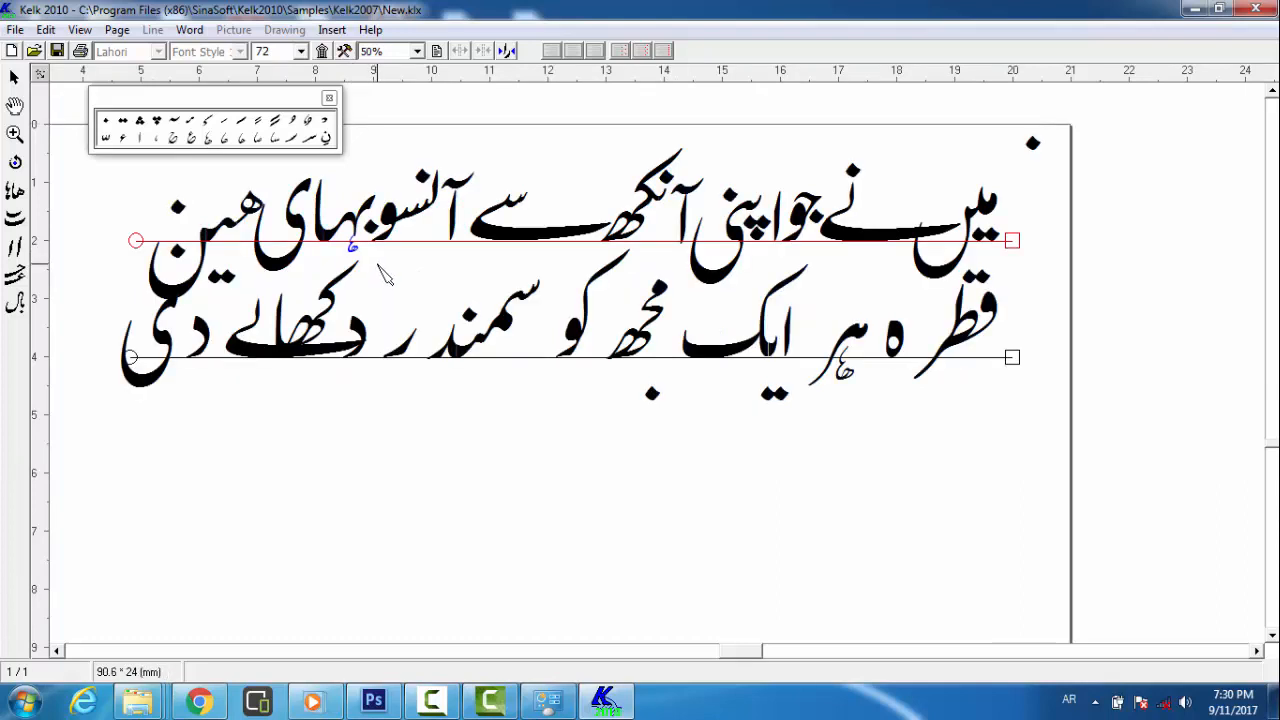
Replace the last word of the first line, "هین", with the alternative shape that forms a compact "ہیں"
left_click(222, 248)
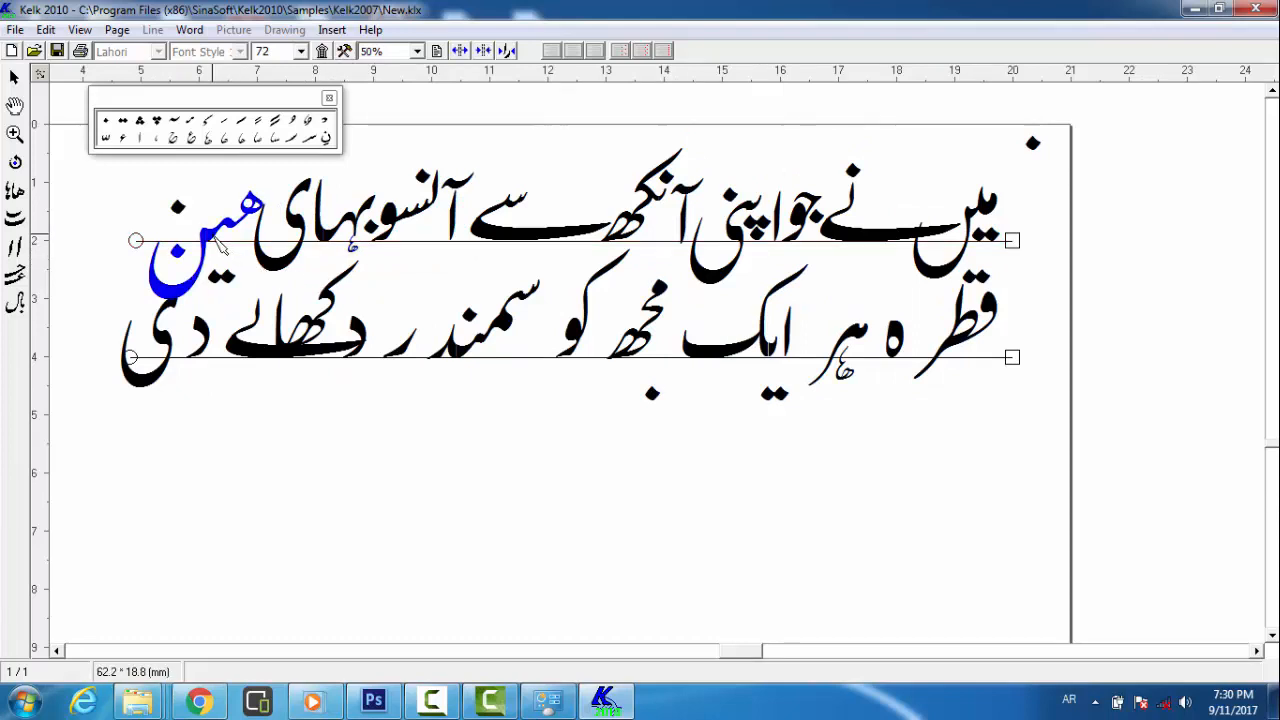
right_click(214, 238)
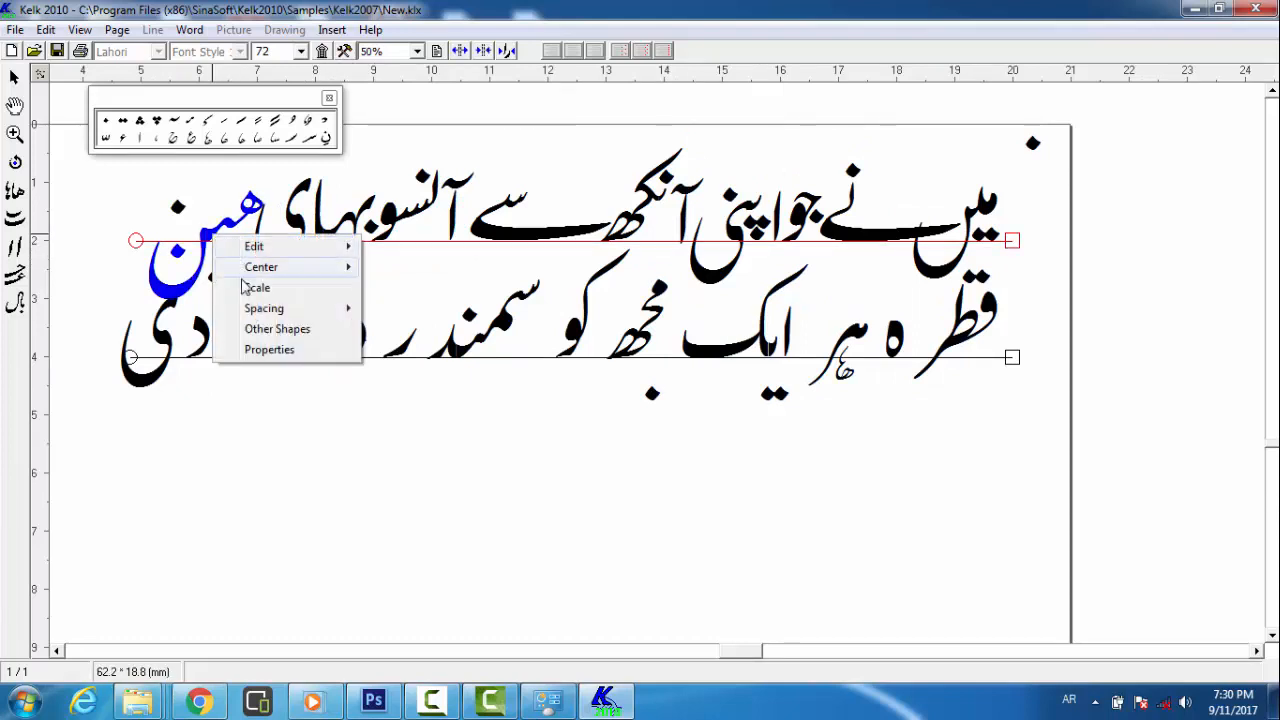
left_click(257, 330)
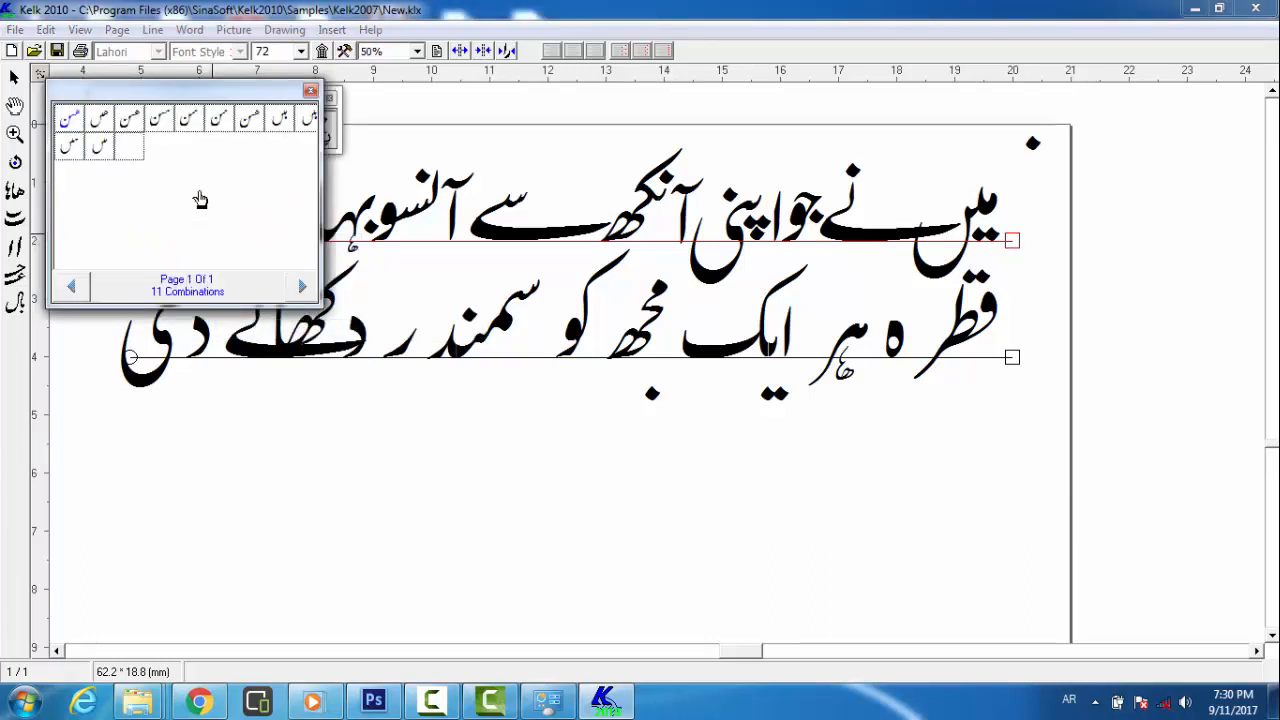
left_click(305, 120)
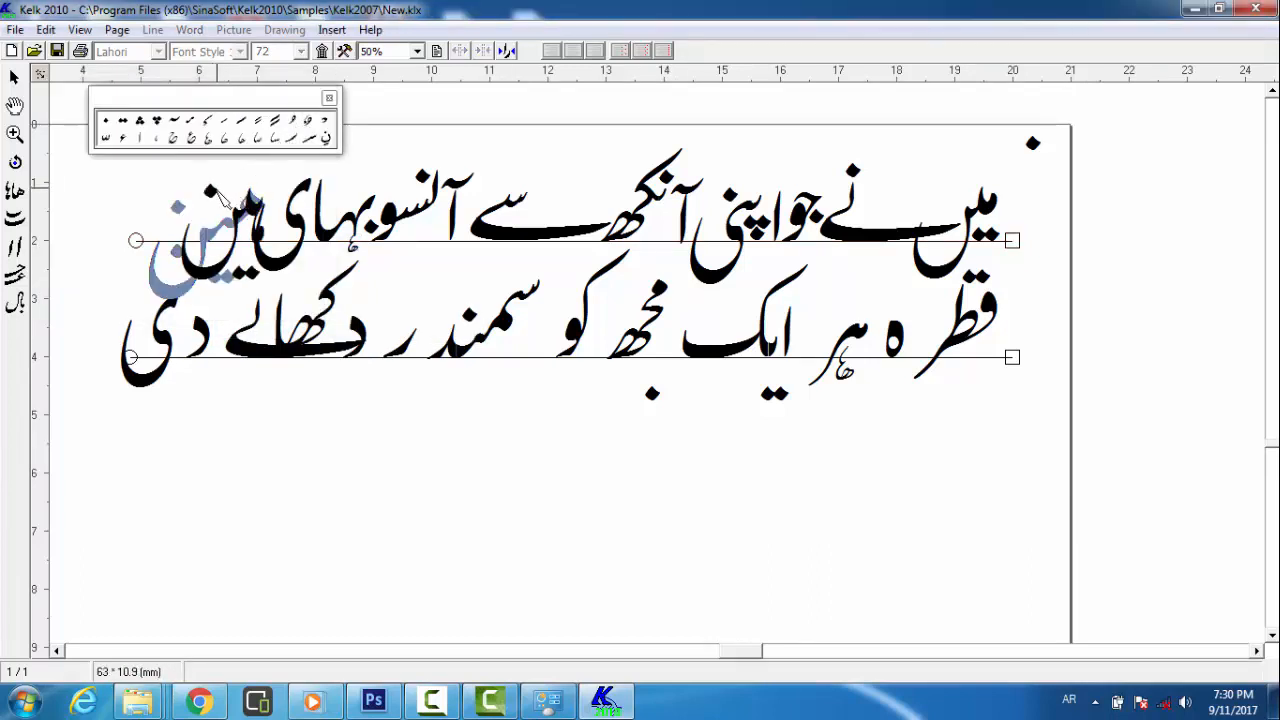
Move the nun dot of "ہیں" off above the page, shift the word slightly left and up, and place its two dots beneath it
left_click_drag(210, 190, 428, 116)
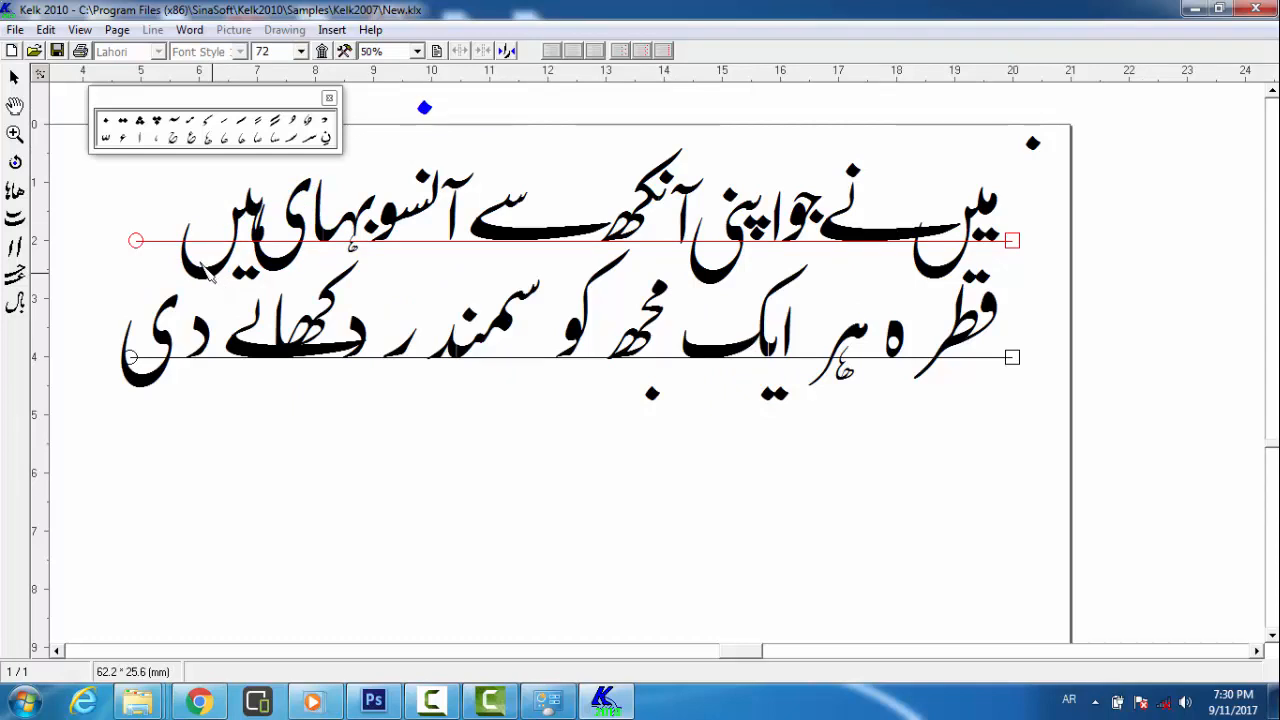
mouse_move(220, 282)
left_mouse_down()
mouse_move(200, 275)
mouse_move(238, 278)
left_mouse_up()
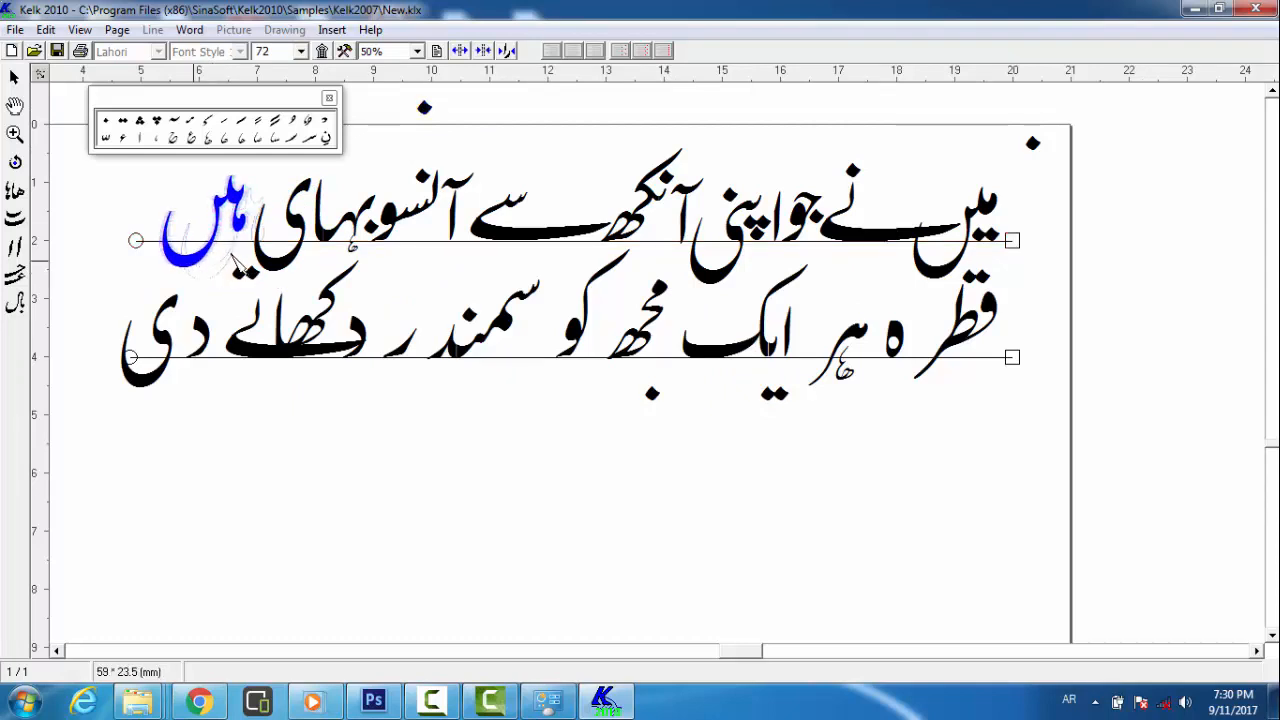
left_click_drag(240, 273, 225, 245)
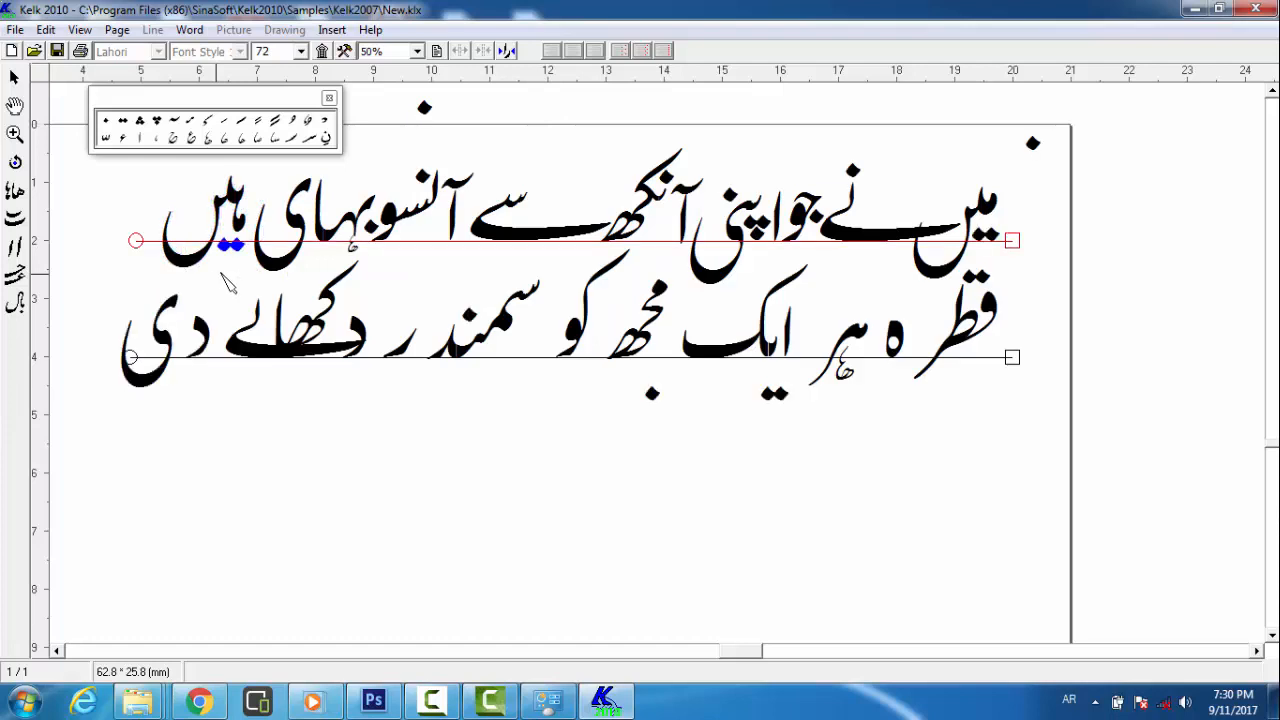
Replace the "ی" after "بہا" with the long "ے" shape and raise it right so its stroke crosses the alif
left_click(284, 268)
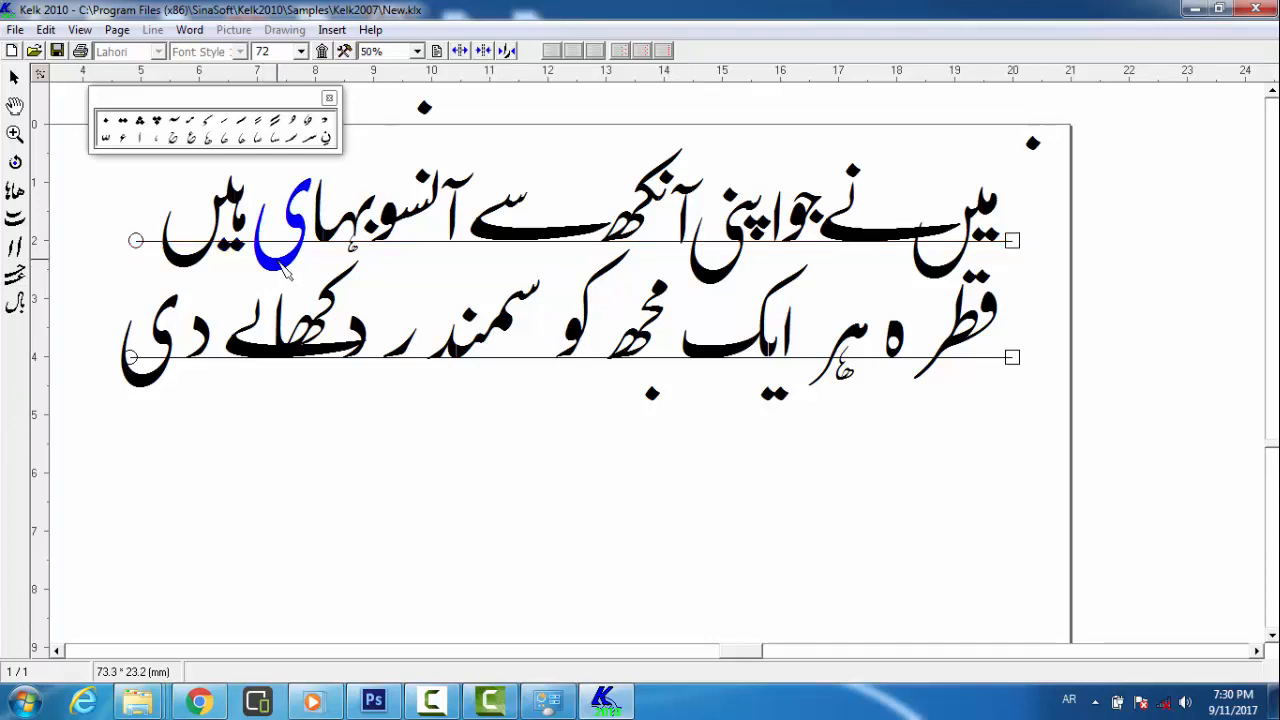
right_click(282, 264)
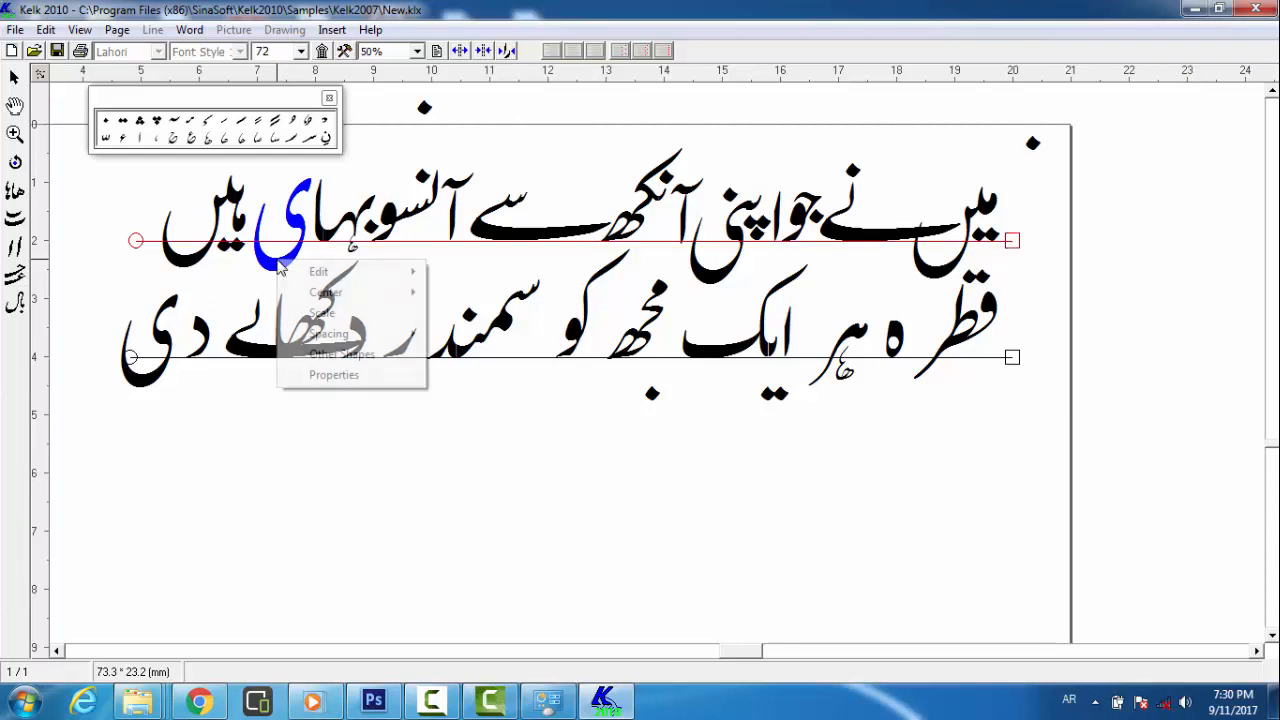
left_click(342, 354)
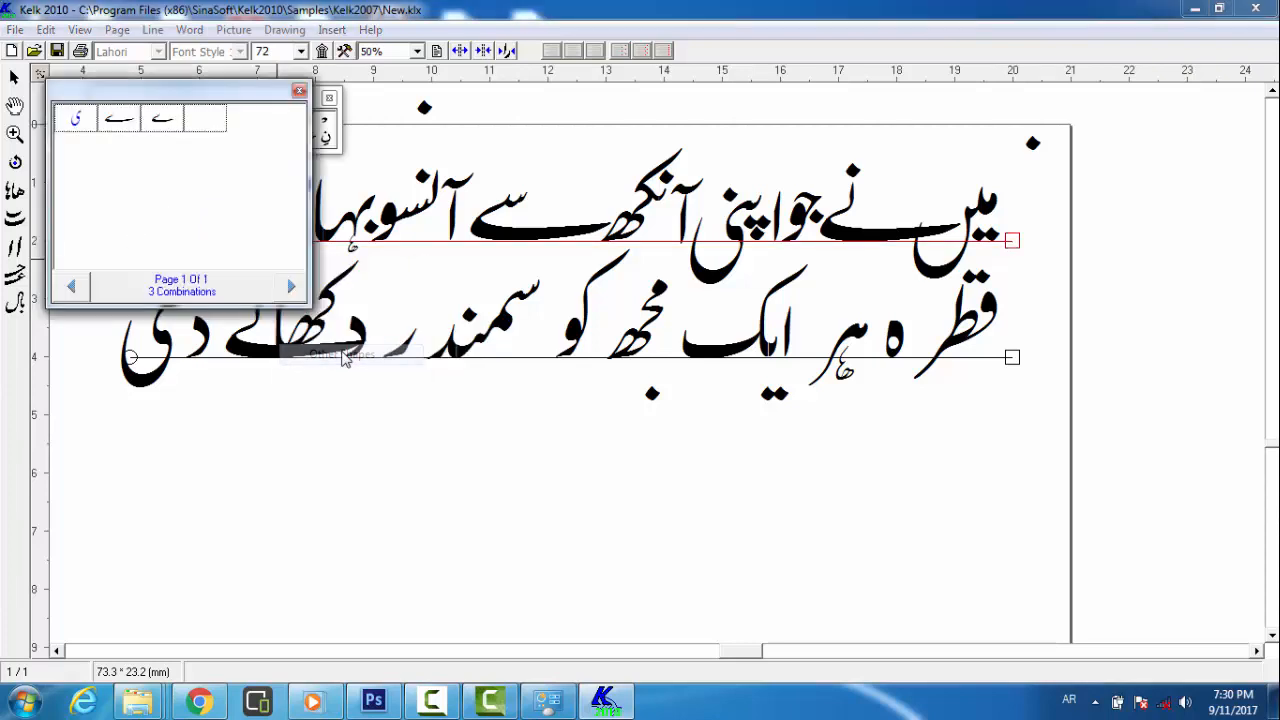
double_click(156, 124)
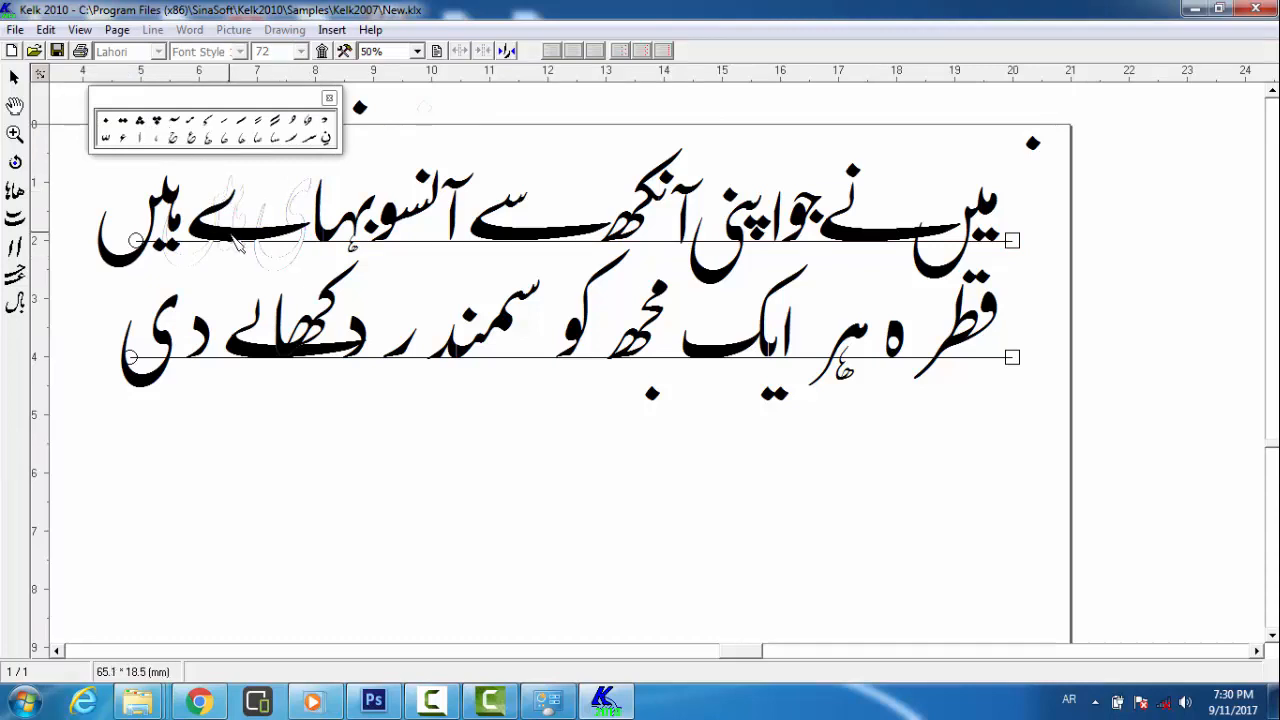
left_click_drag(237, 245, 279, 211)
Add a small hamza mark and place it just above the head of the "ے" in "بہائے"
left_click_drag(195, 101, 489, 94)
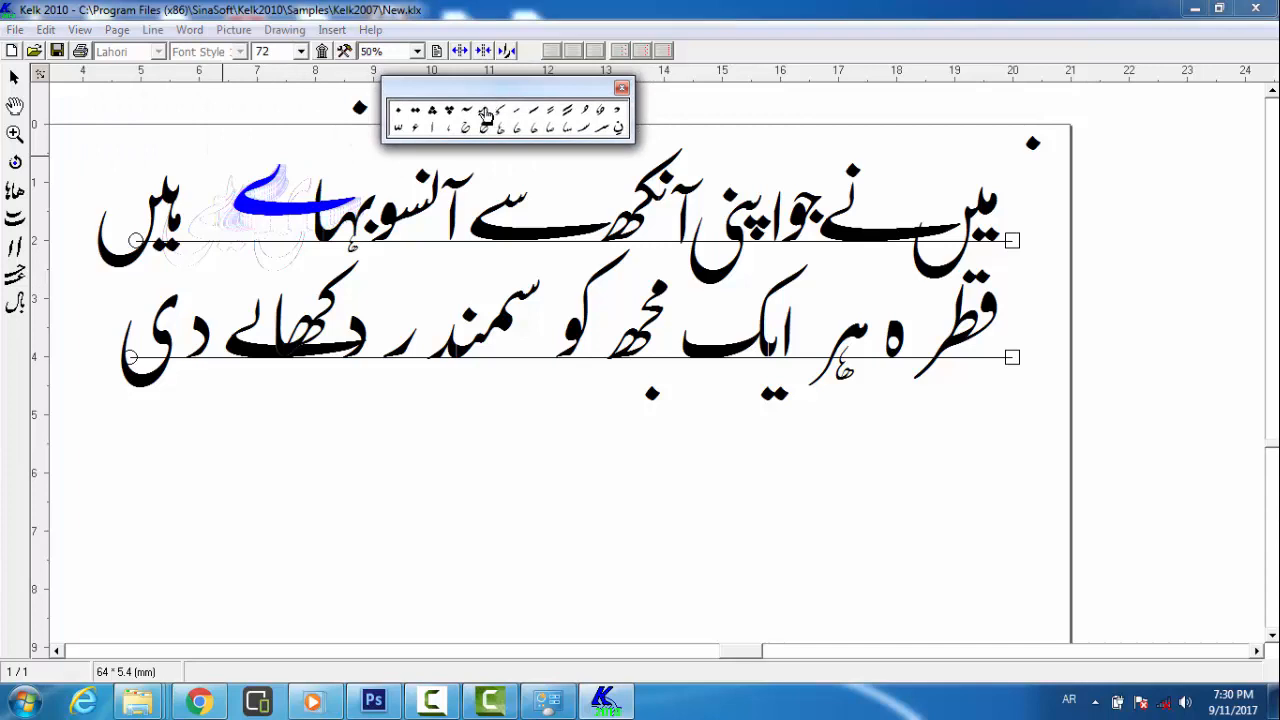
left_click(259, 150)
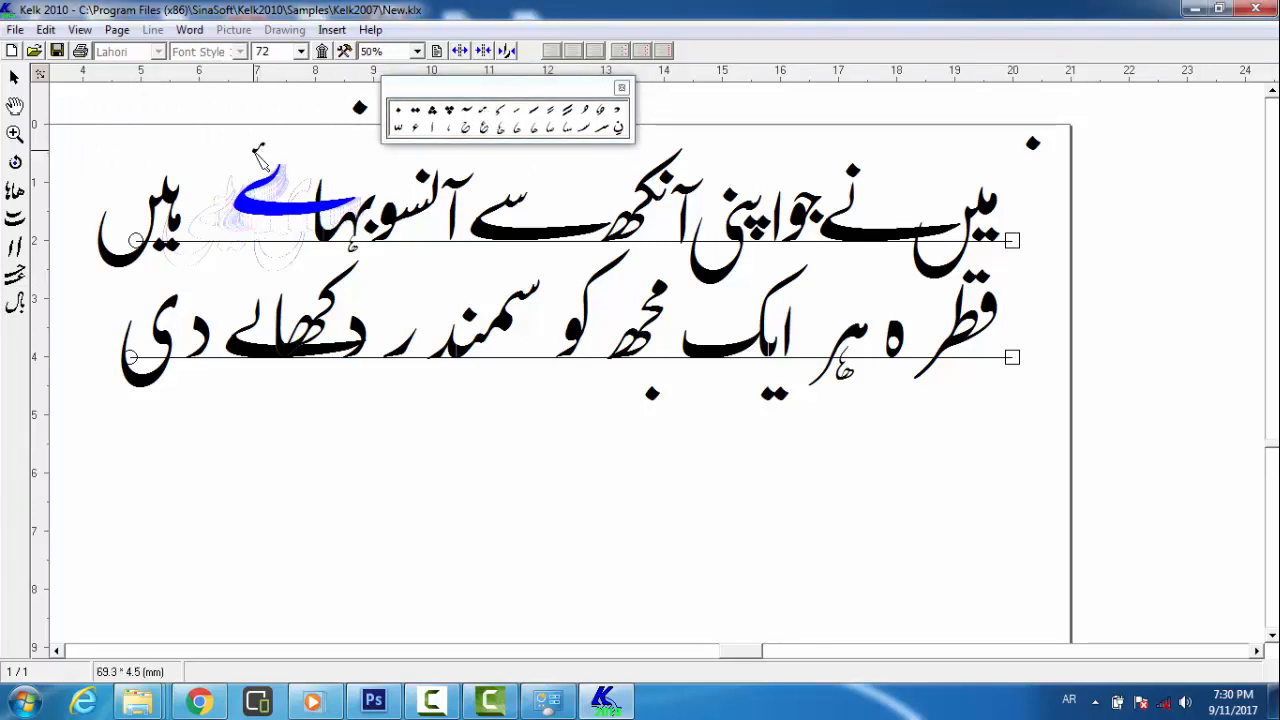
left_click_drag(255, 147, 274, 151)
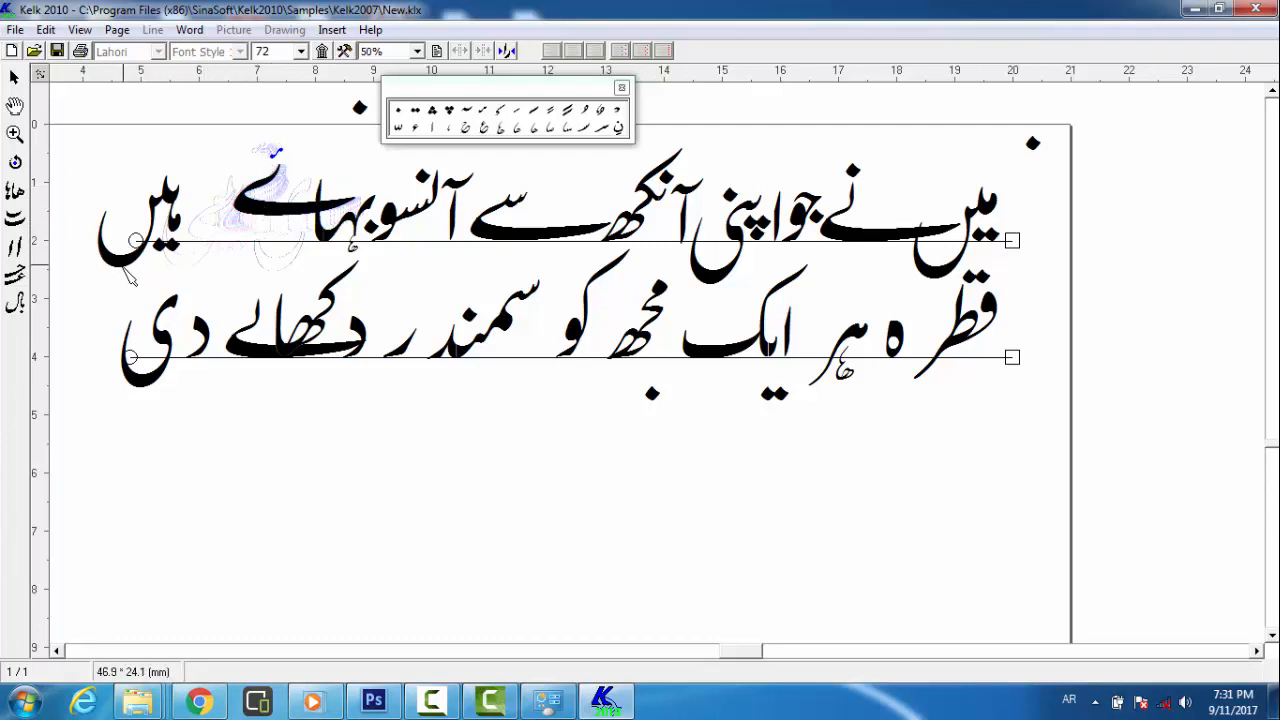
Move "ہیں" right and slightly up close to "بہائے", and place its two dots directly beneath its tooth
left_click_drag(127, 275, 171, 257)
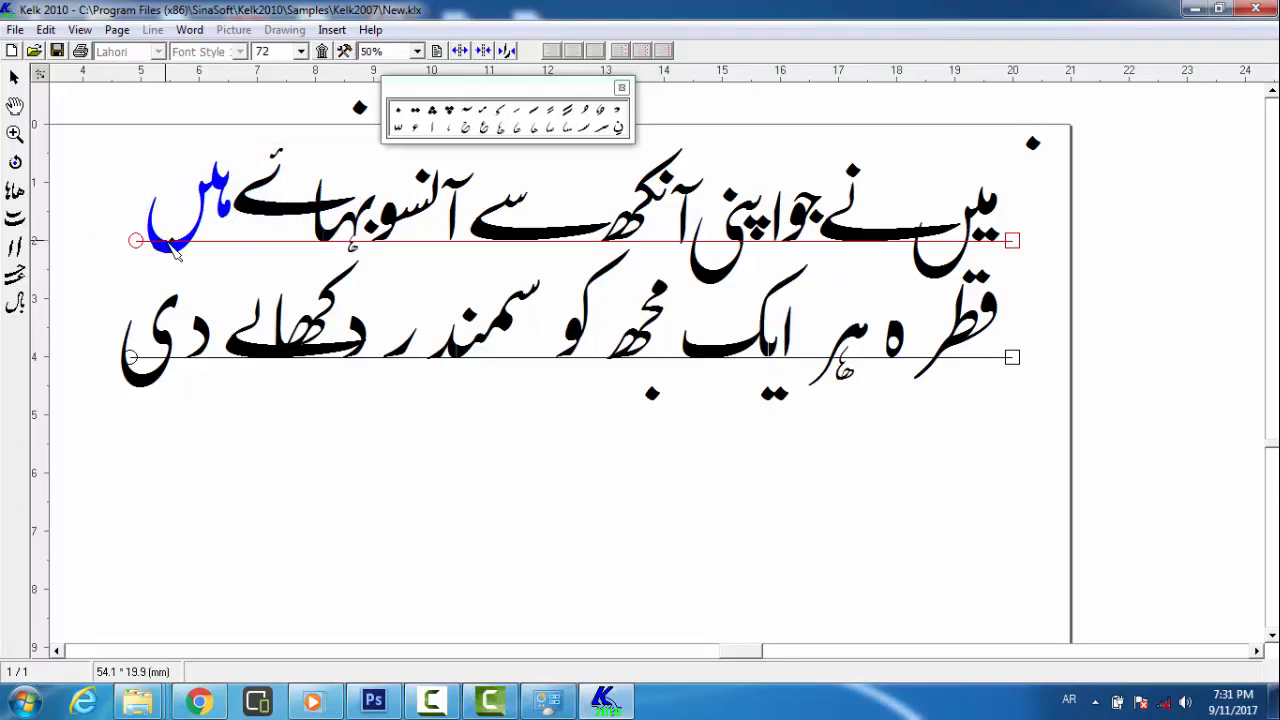
left_click_drag(177, 252, 228, 248)
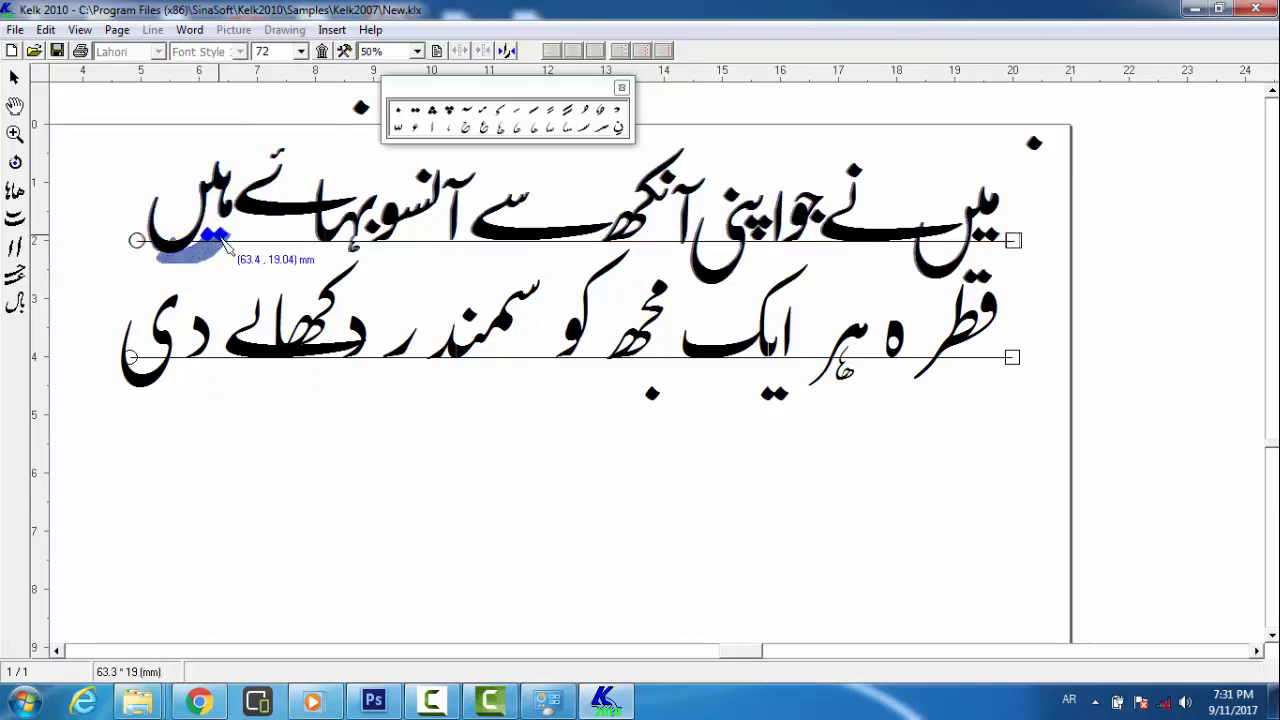
left_click_drag(225, 250, 226, 254)
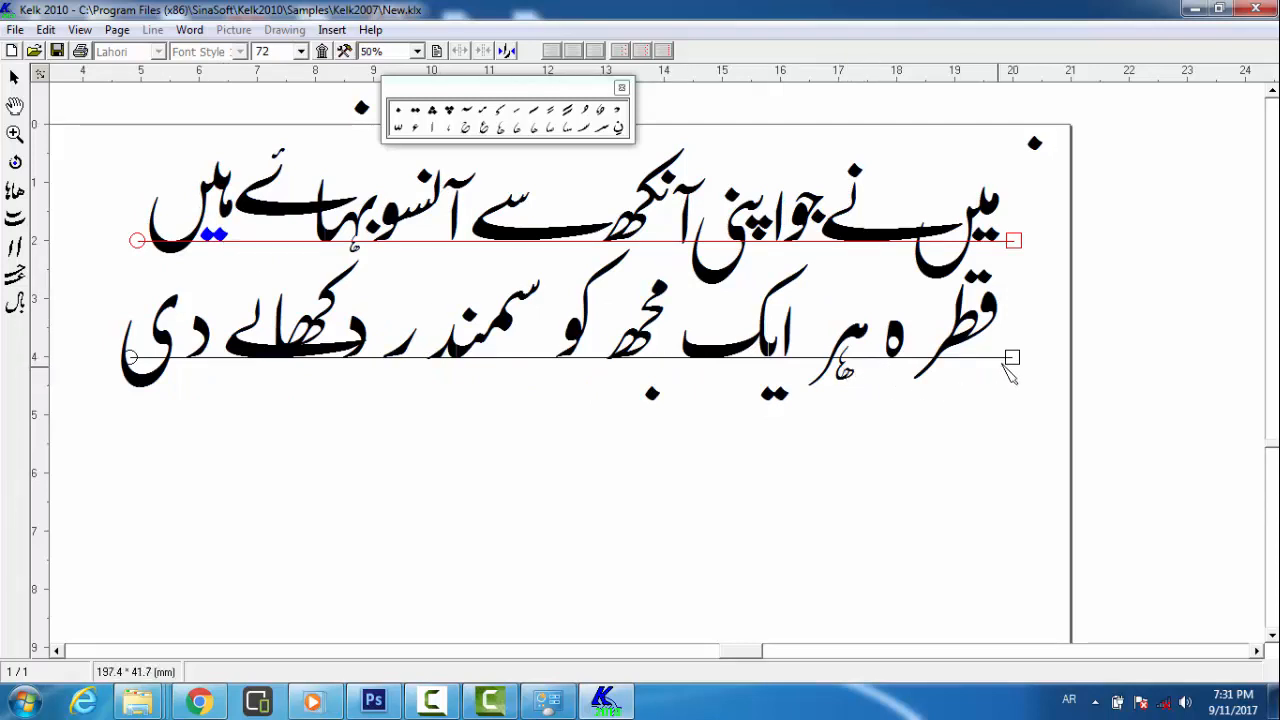
In the second line, move the "ہ" right to complete "قطرہ" and shift "ہر" right toward it
left_click(900, 336)
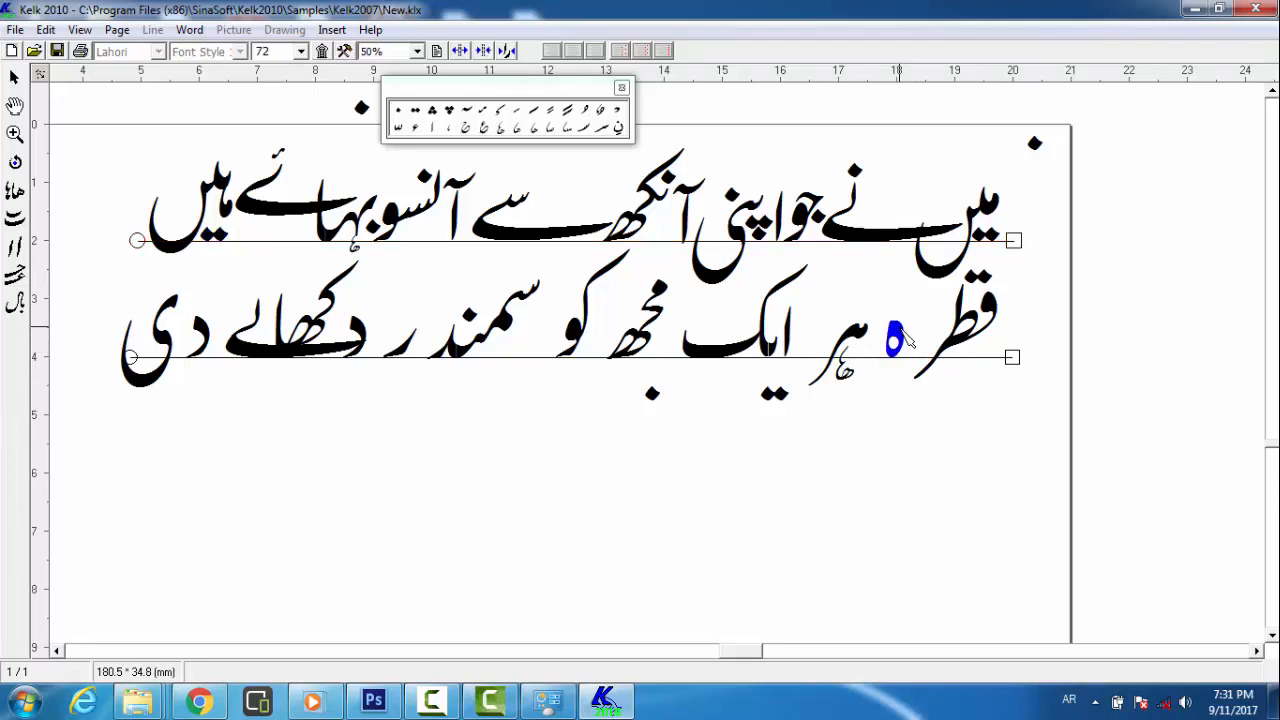
key("Right")
key("Right")
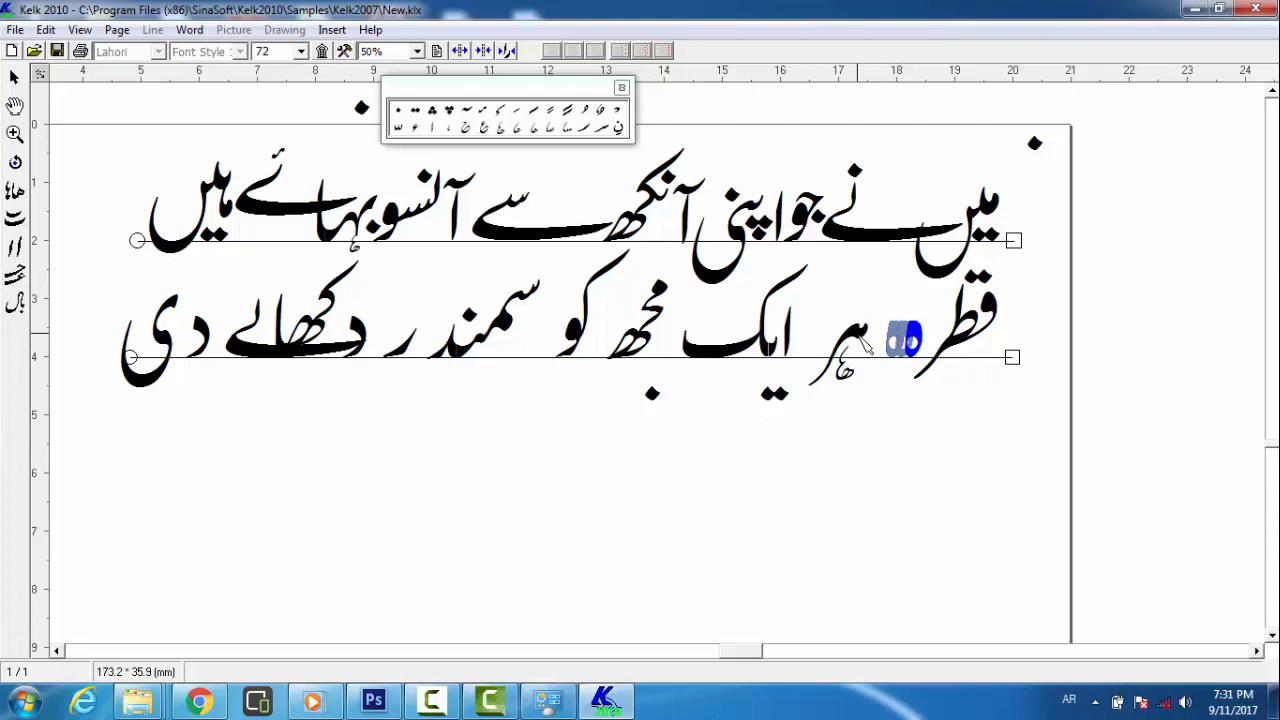
left_click_drag(857, 334, 881, 333)
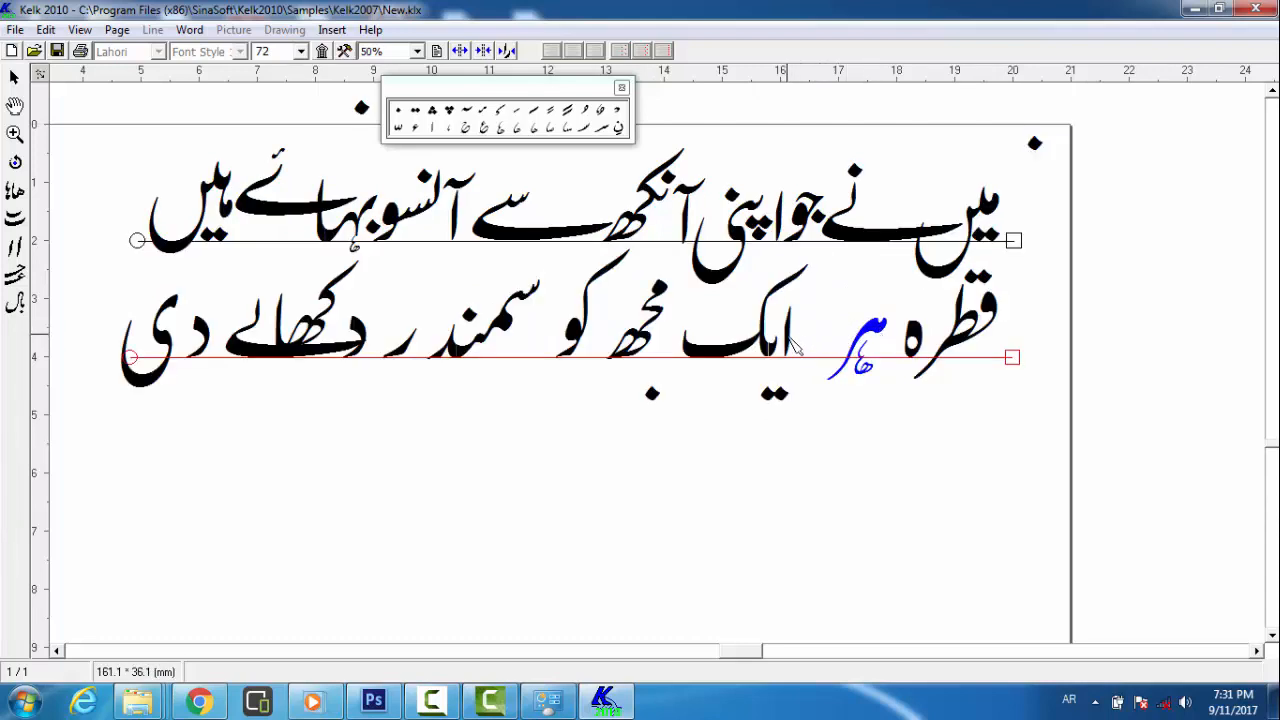
Nudge the alif of "ایک" right toward "ہر" along the baseline
left_click(790, 340)
key("Right")
key("Right")
key("Right")
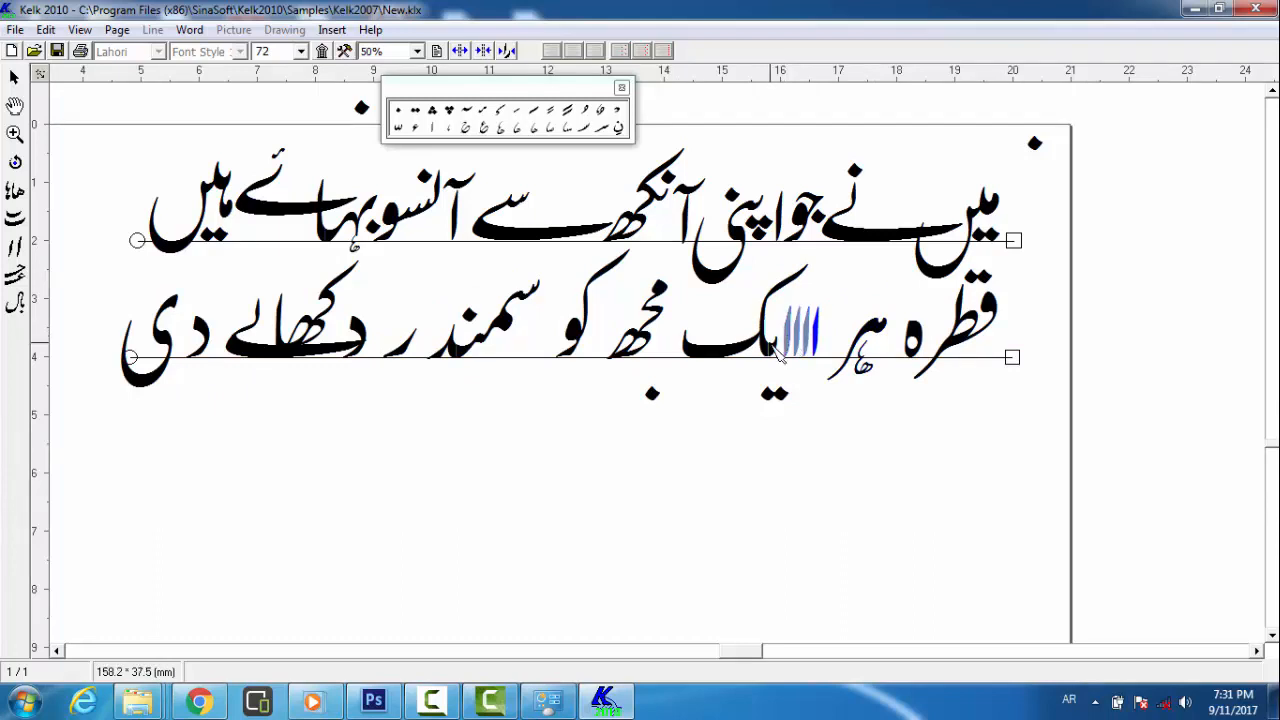
Nudge "یک" right up to its alif and bring its two dots up close beneath the letter
left_click(773, 362)
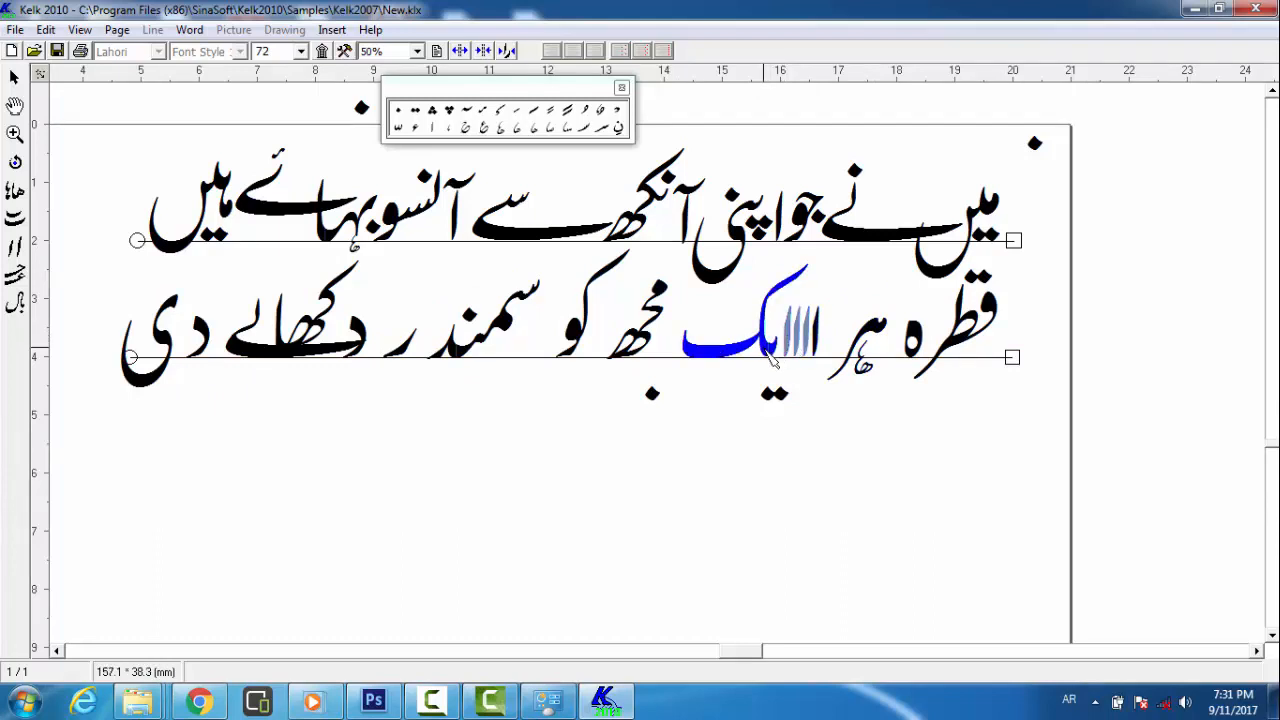
key("Right")
key("Right")
key("Right")
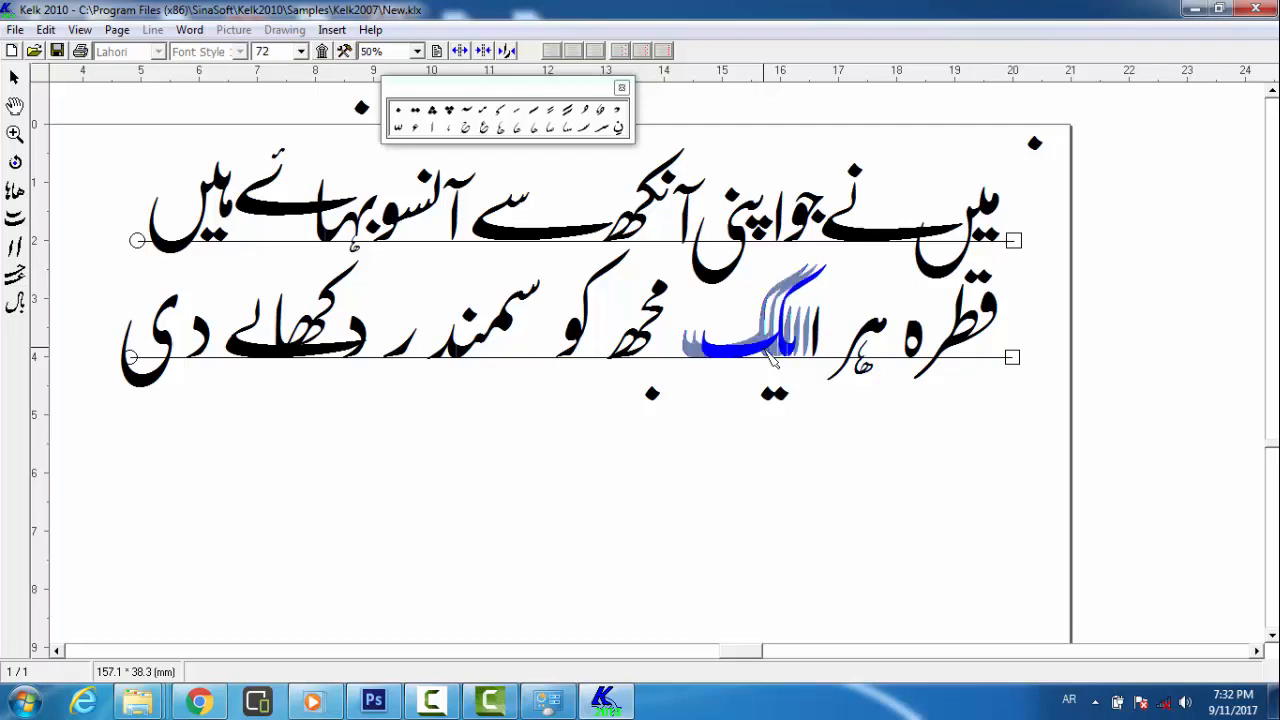
key("Right")
key("Right")
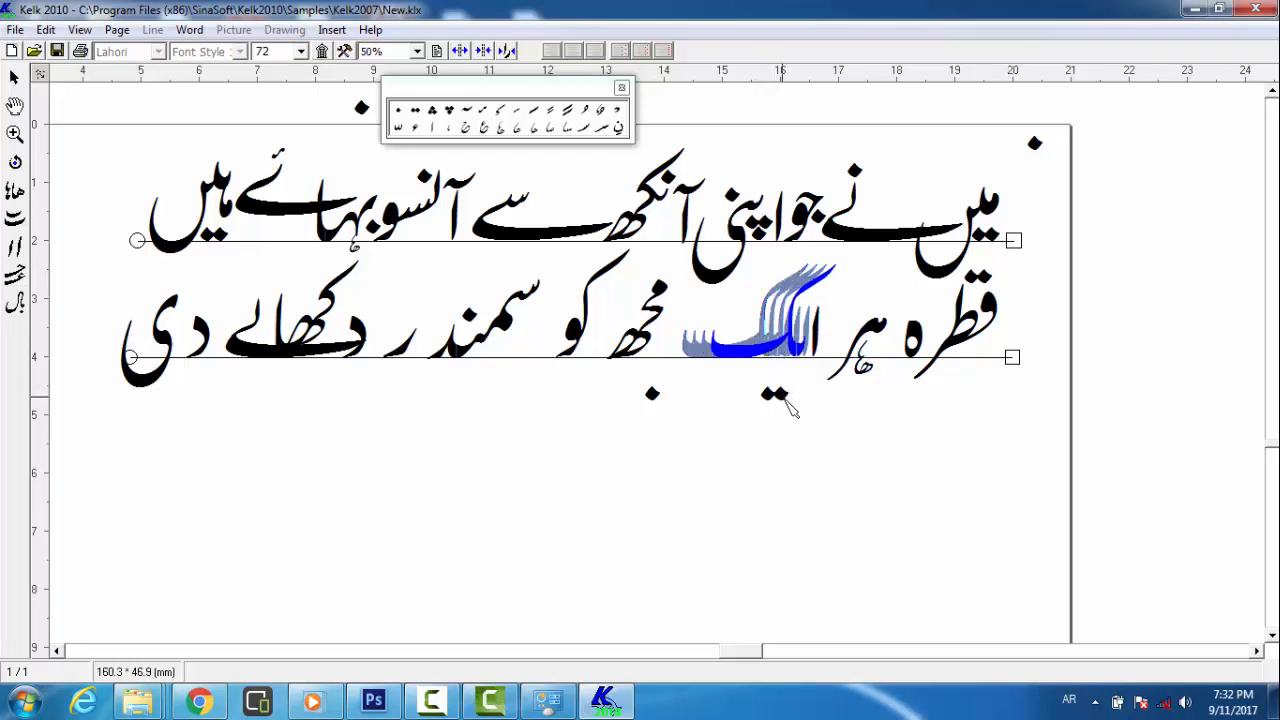
mouse_move(790, 396)
left_mouse_down()
mouse_move(798, 374)
mouse_move(810, 378)
left_mouse_up()
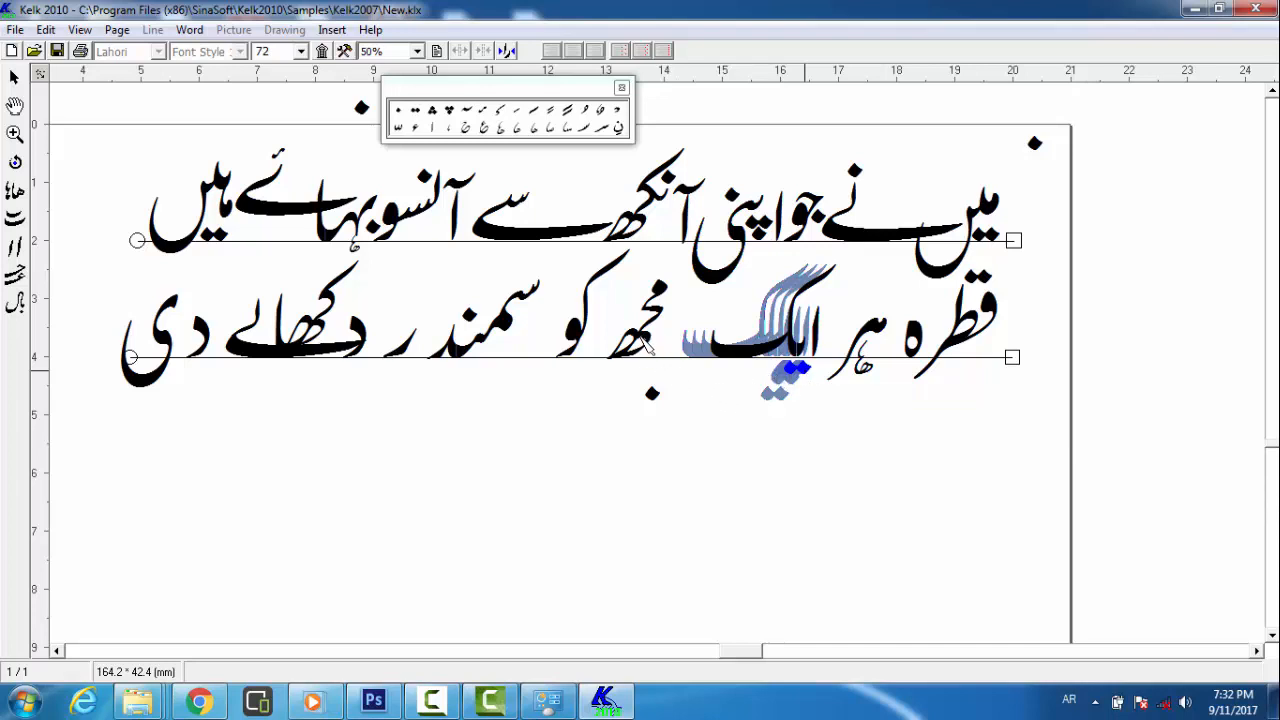
Shift "مجھ" right toward "ایک" and place its jeem dot beside the letter, above the baseline
left_click(647, 344)
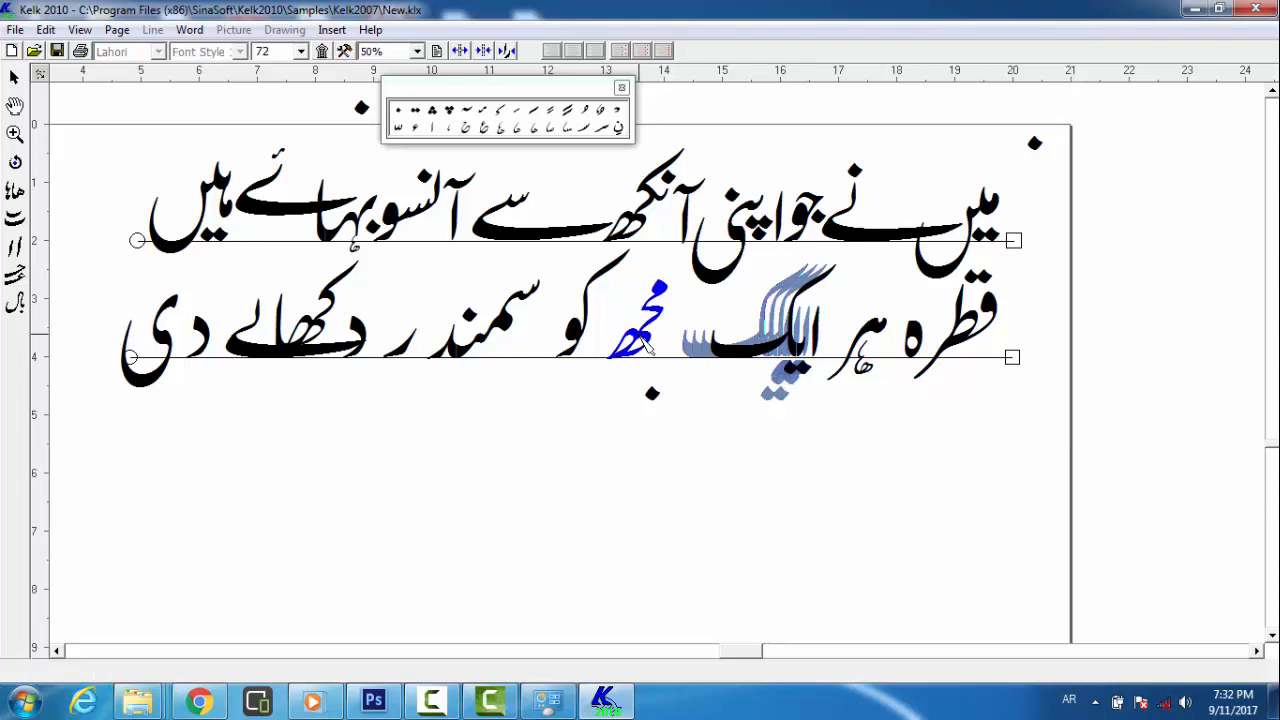
left_click_drag(649, 346, 646, 346)
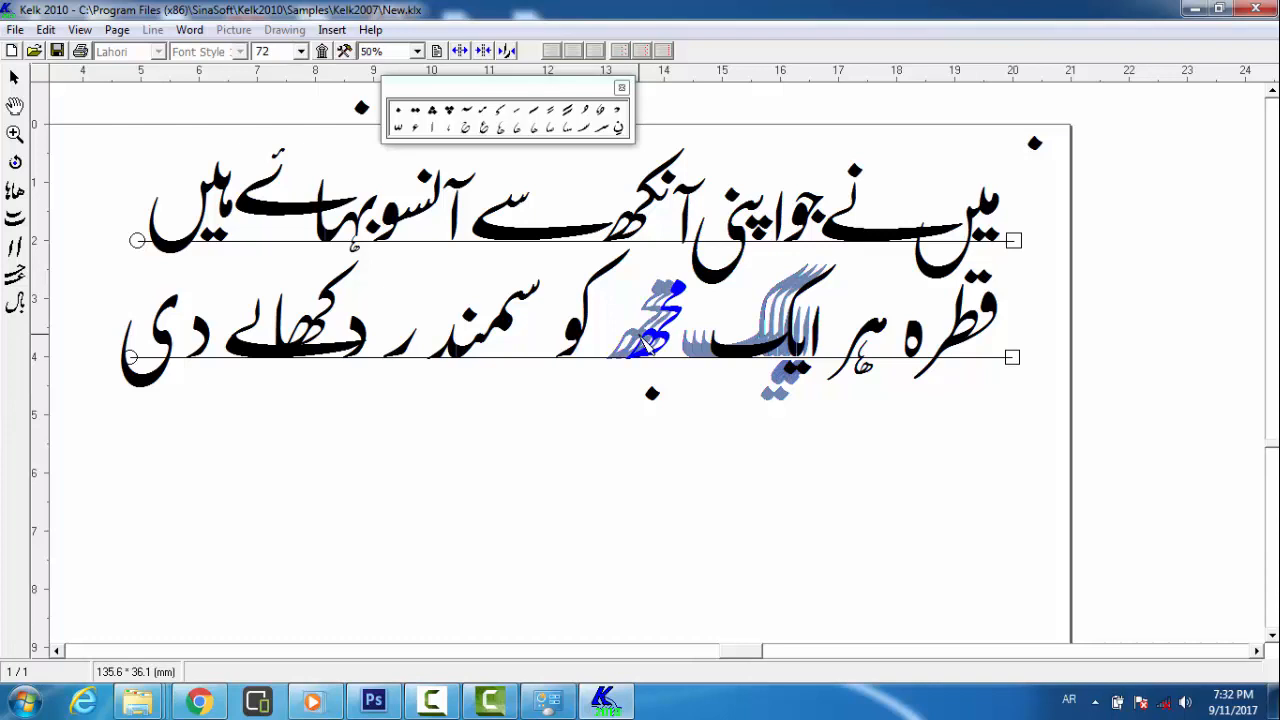
key("Right")
key("Right")
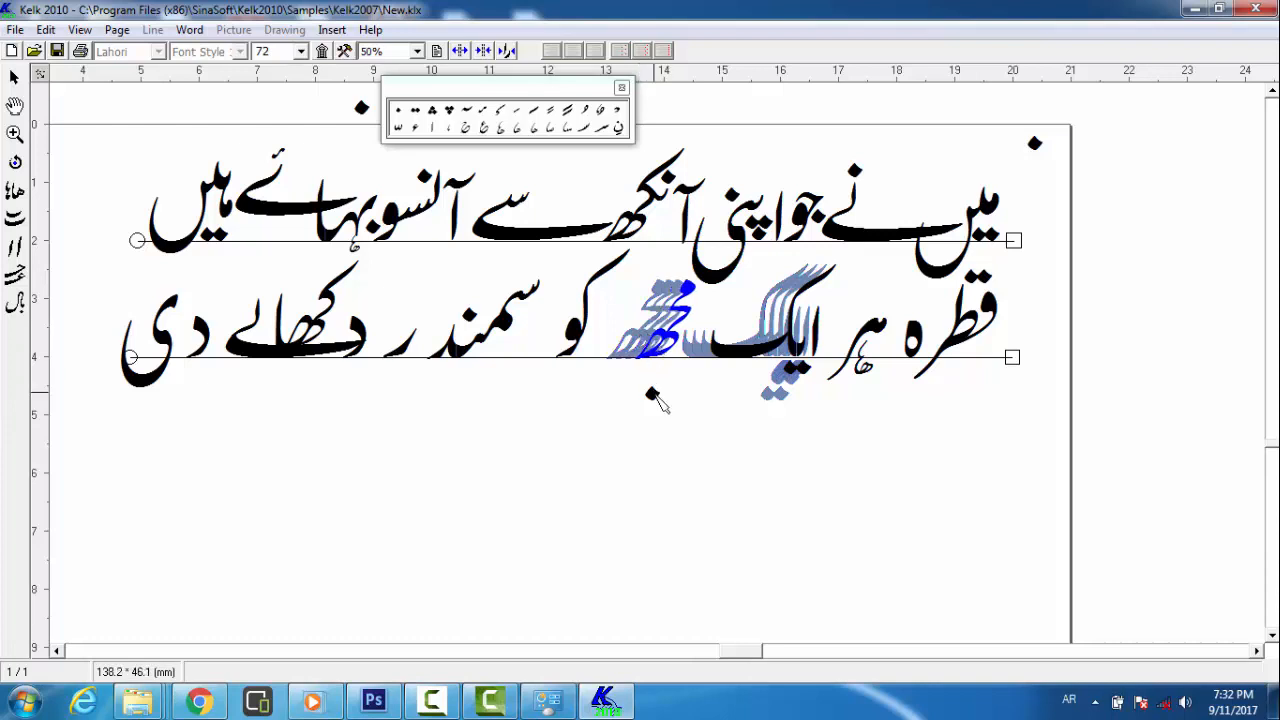
left_click_drag(655, 395, 703, 343)
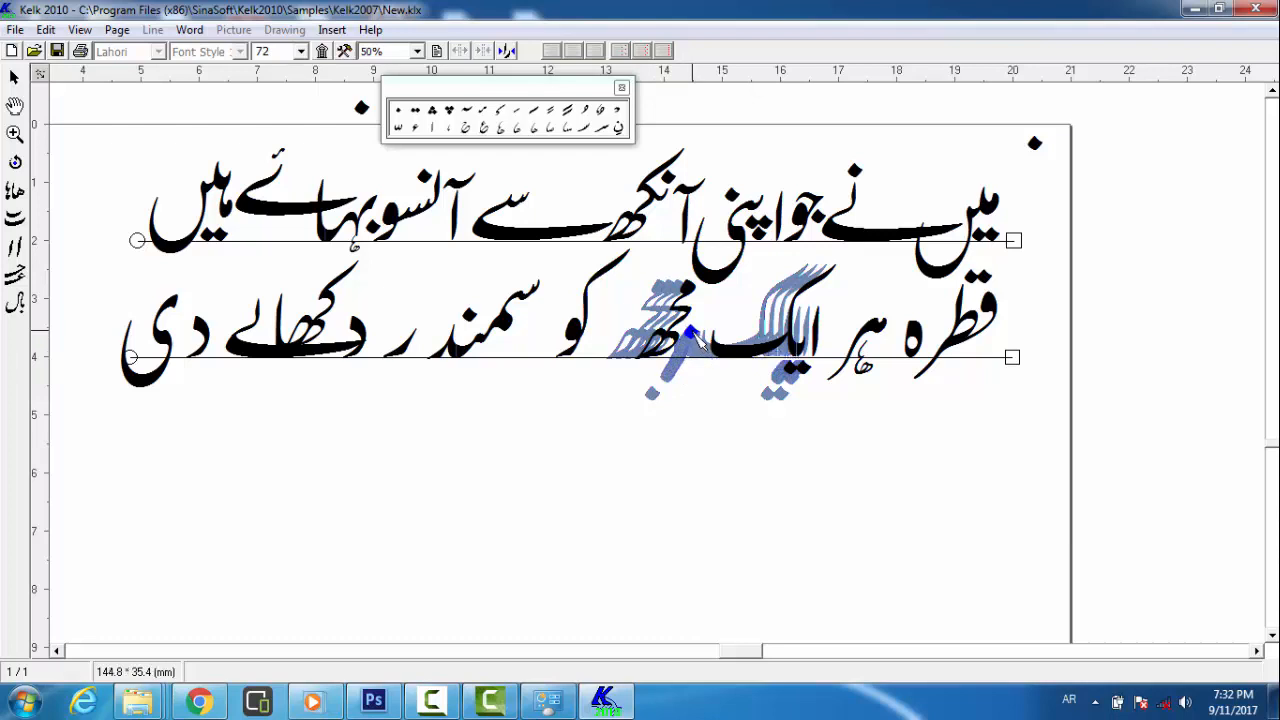
Nudge "کو" right until it sits close against "مجھ", and refresh the page display
left_click(578, 338)
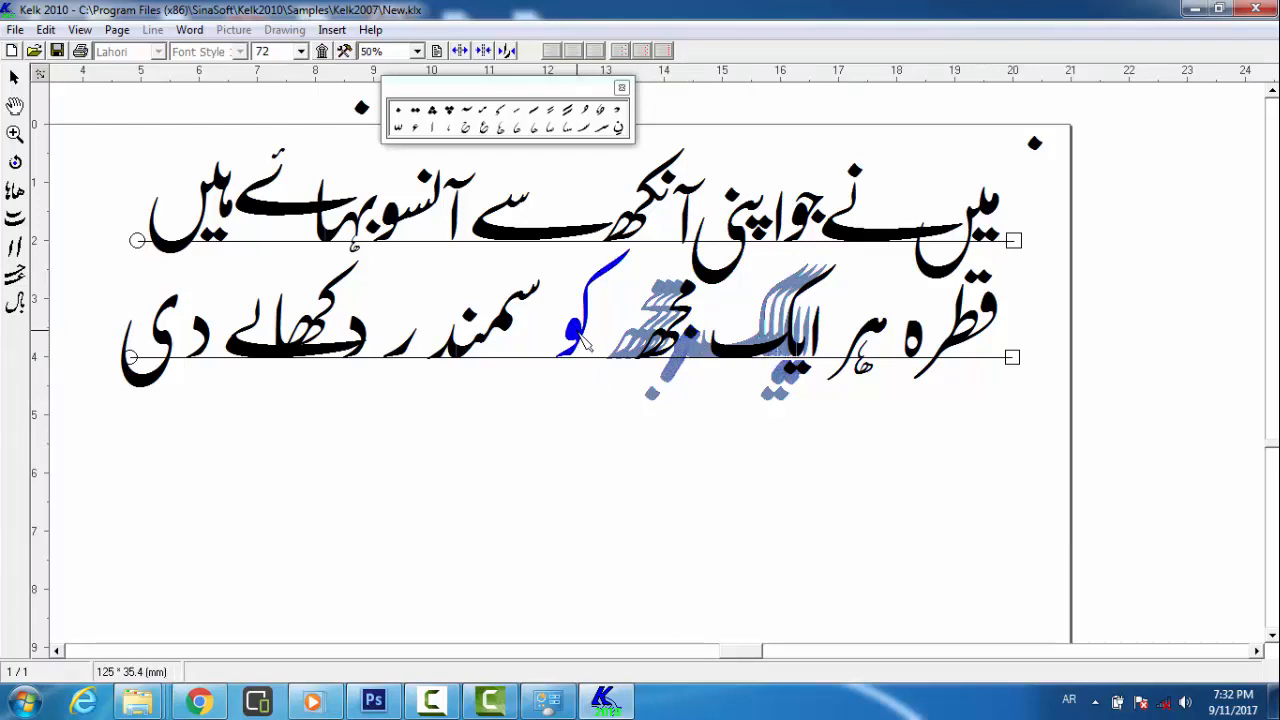
key("Right")
key("Right")
key("Right")
key("Right")
key("Right")
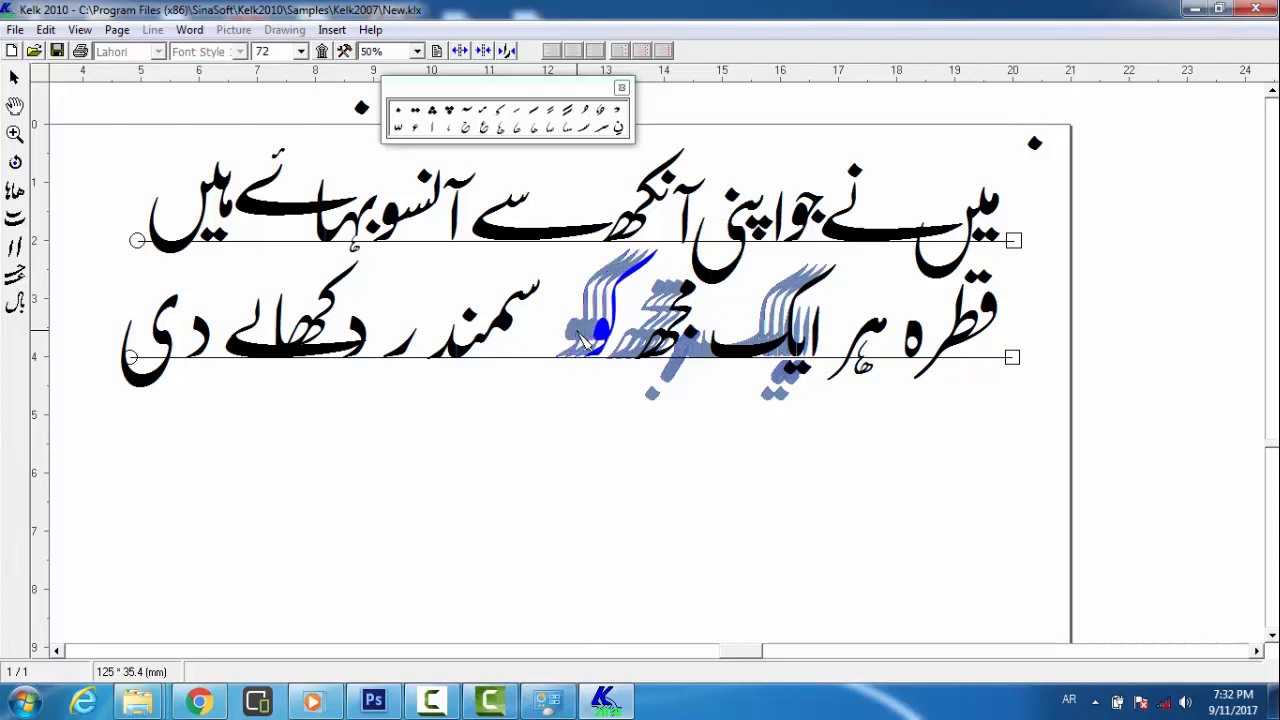
key("Down")
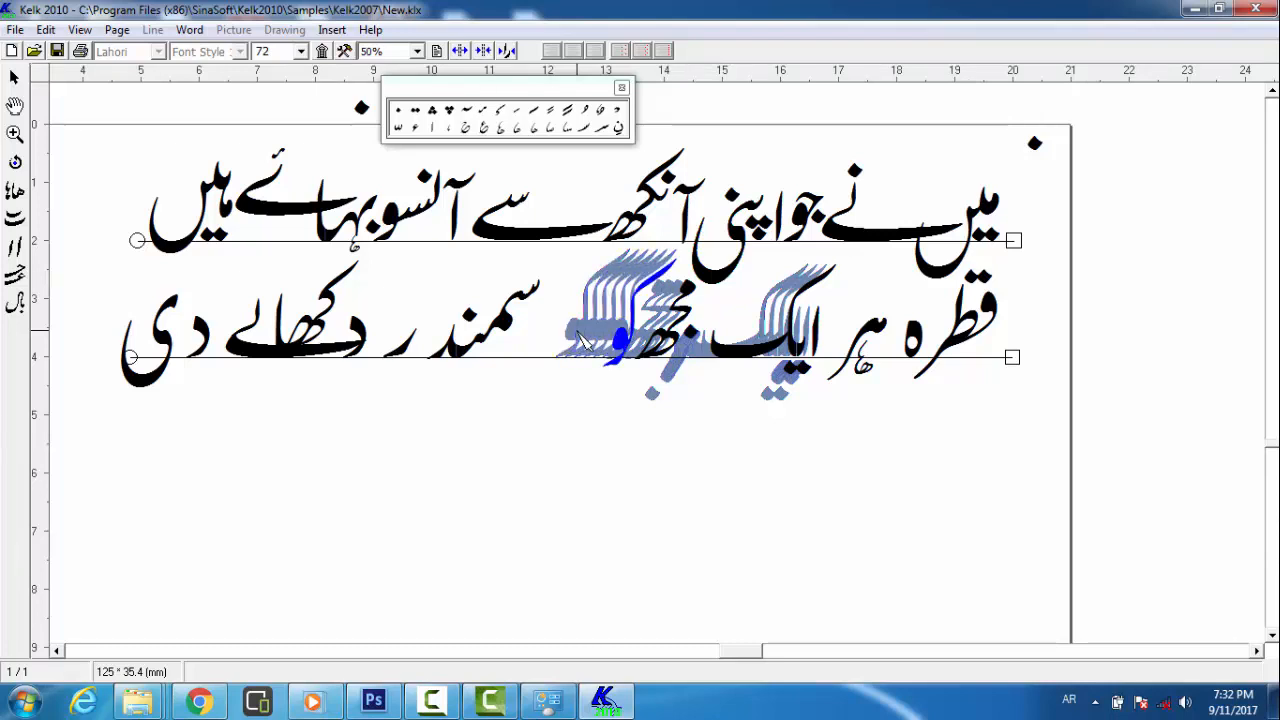
key("Up")
key("F5")
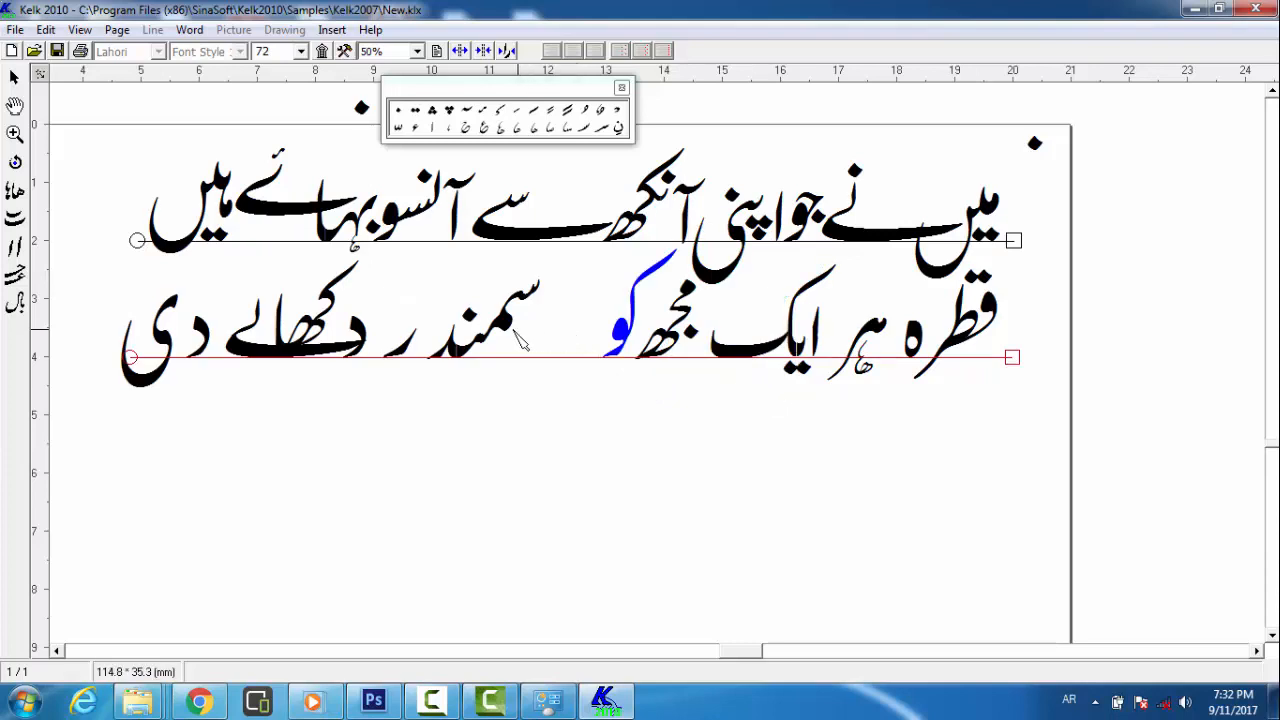
left_click(511, 330)
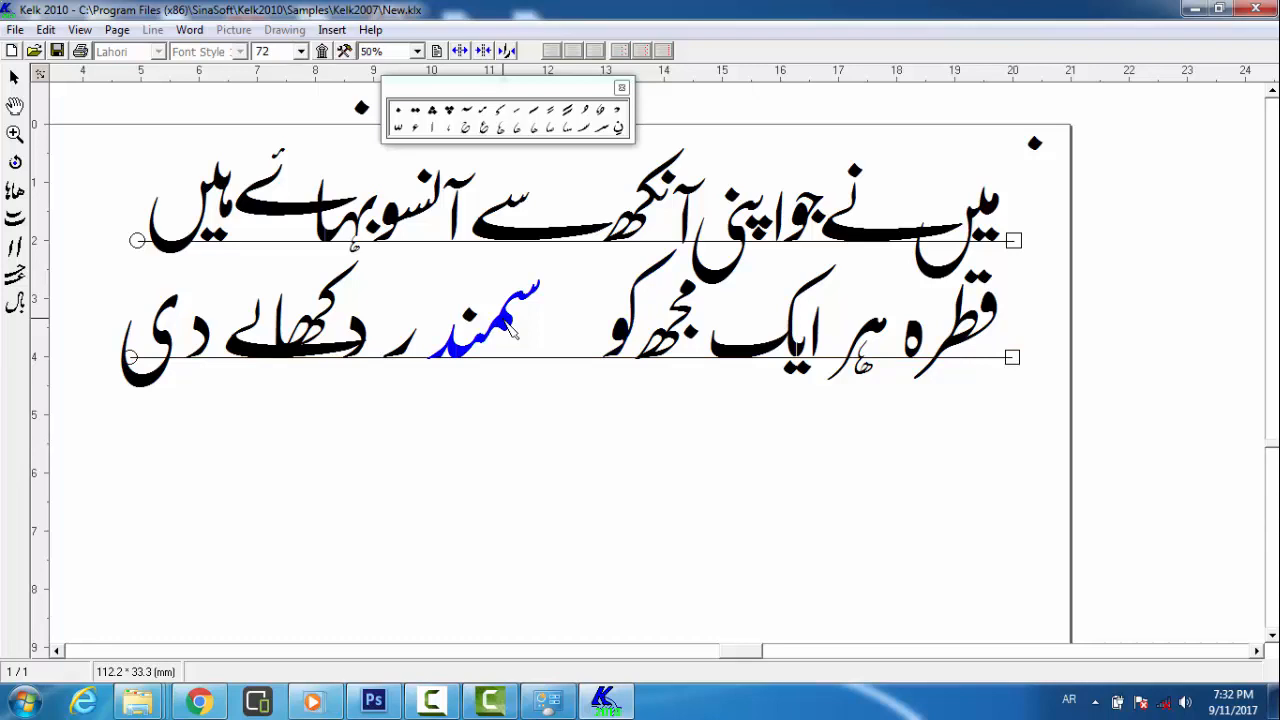
right_click(511, 330)
left_click(540, 416)
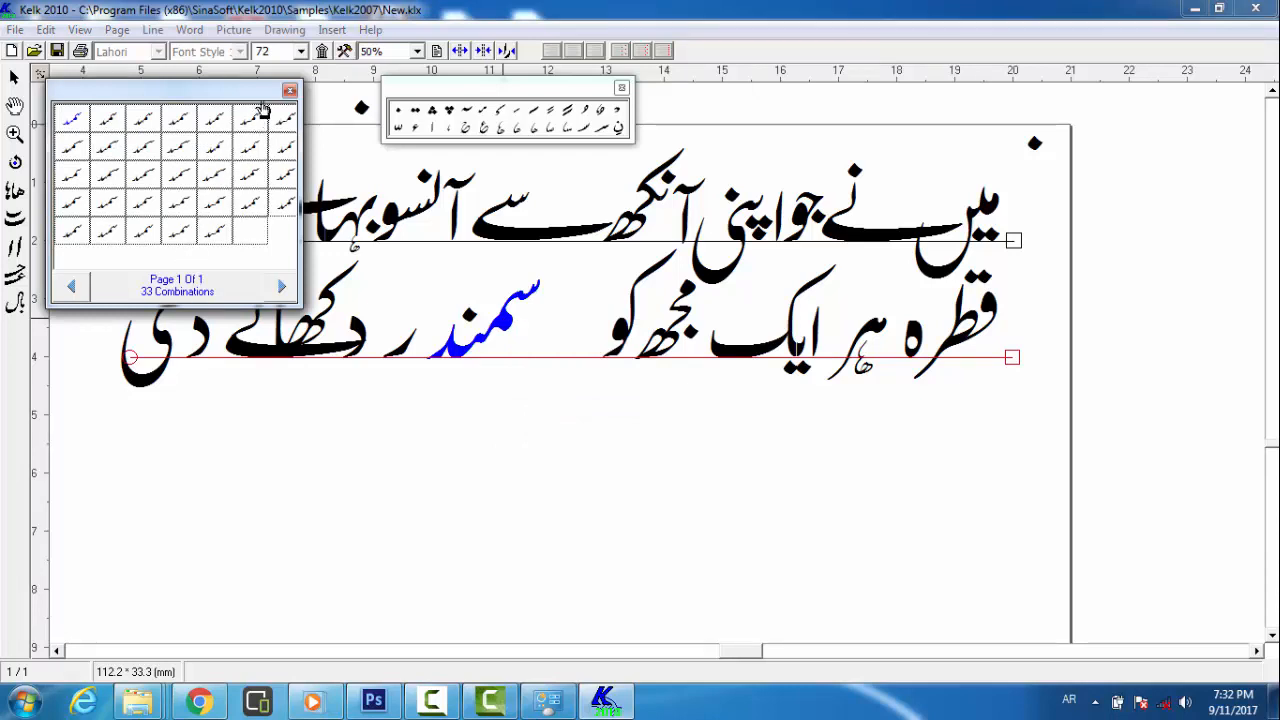
left_click(289, 91)
left_click(318, 300)
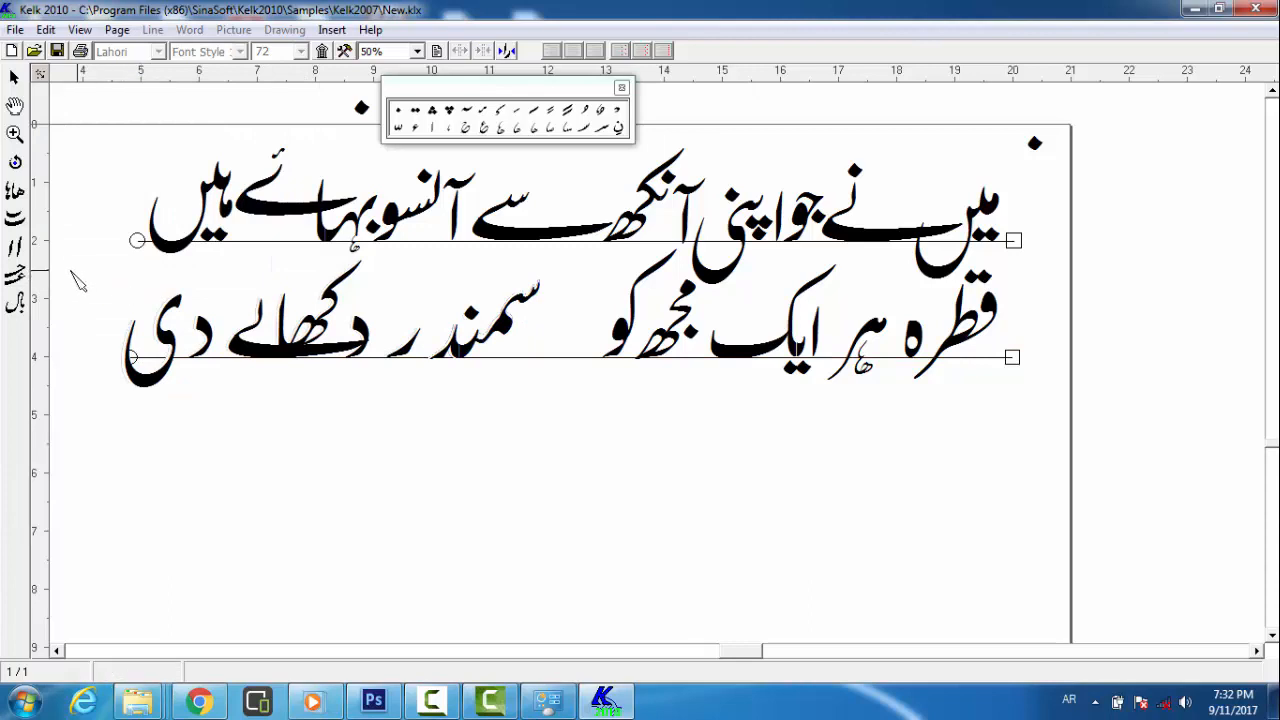
Lengthen the stroke between the meem and noon of "سمند" in the second line with the kashida tool
left_click(15, 278)
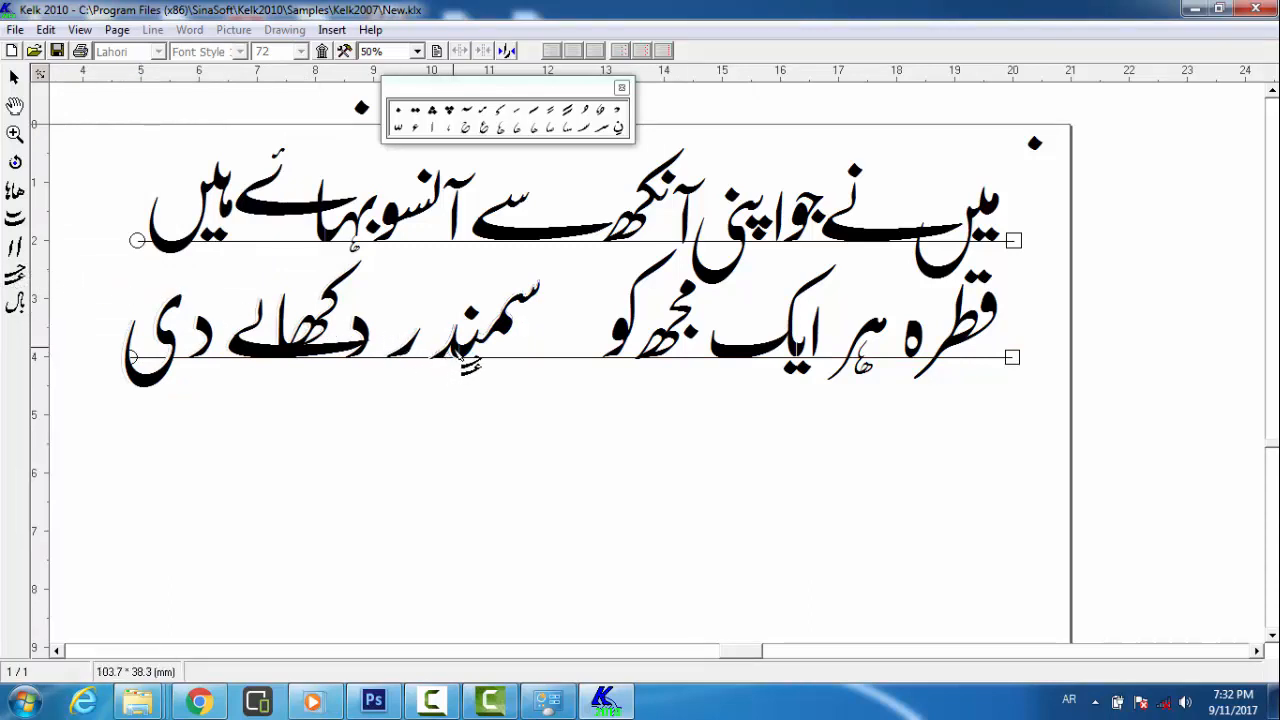
left_click(458, 352)
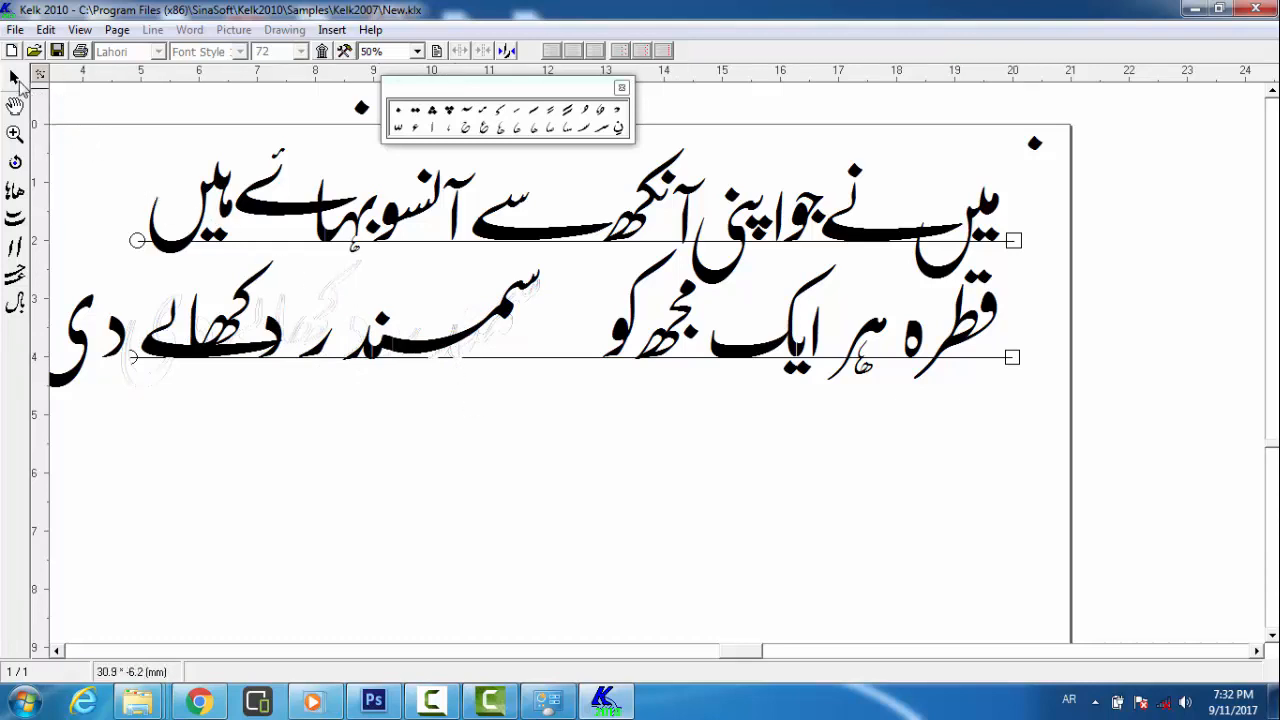
Shift the lengthened "سمند" right against "کو", with its dot above the noon and the final "ر" close beside it
left_click(15, 79)
left_click_drag(427, 348, 500, 350)
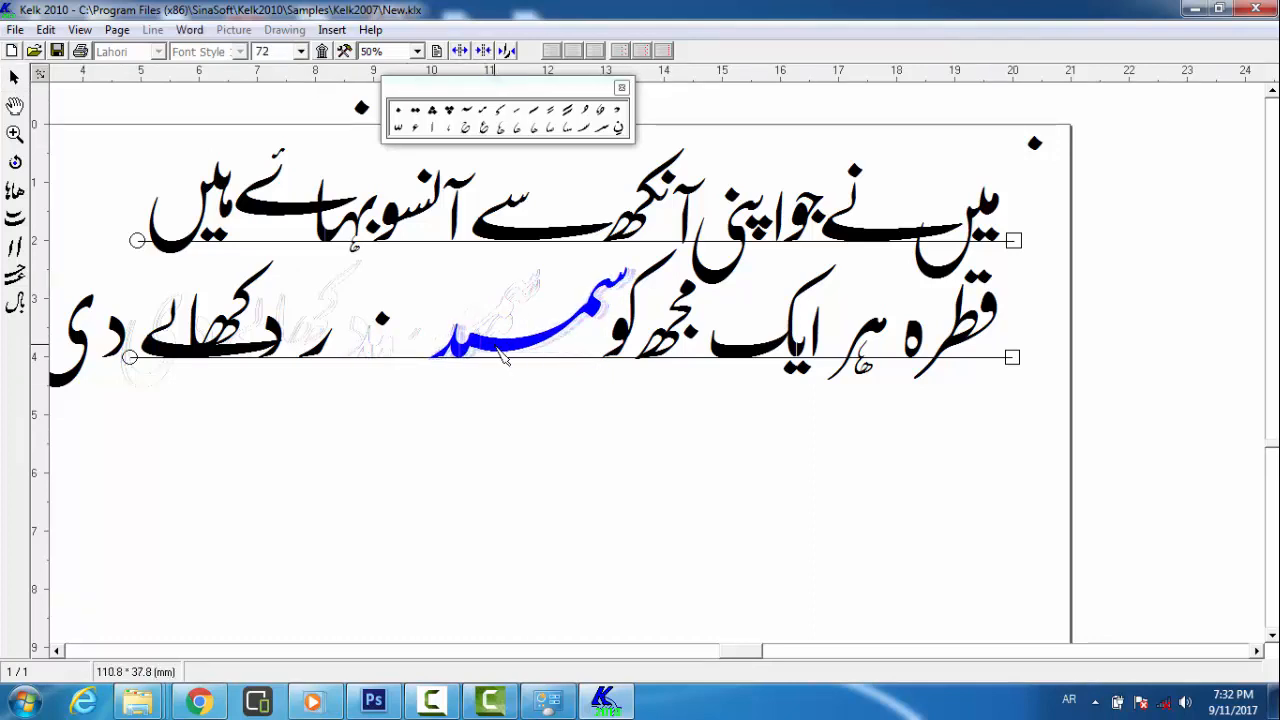
left_click_drag(386, 320, 472, 318)
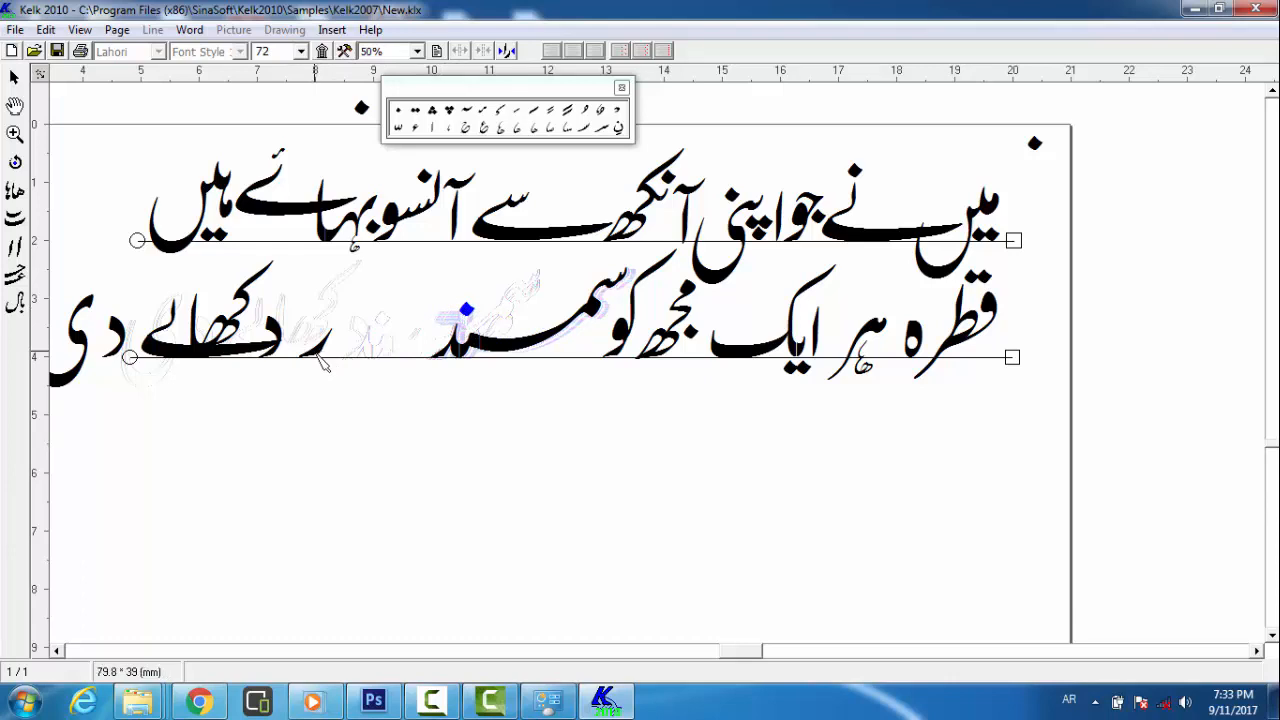
left_click_drag(322, 364, 436, 360)
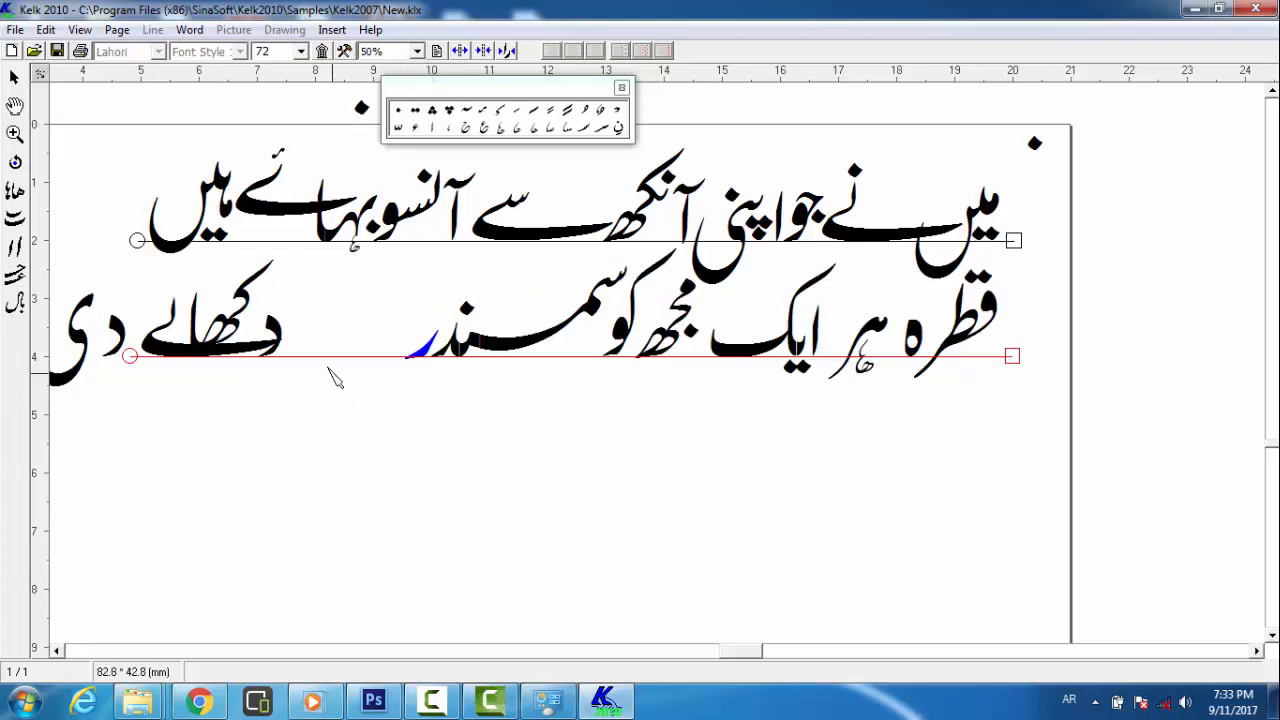
Bring the dal after "سمندر" right until it sits near the word, and move "کھا" right beside that dal
left_click(280, 340)
key("Right")
key("Right")
key("Right")
key("Right")
key("Right")
key("Right")
key("Right")
key("Right")
key("Right")
key("Right")
key("Right")
key("Right")
key("Right")
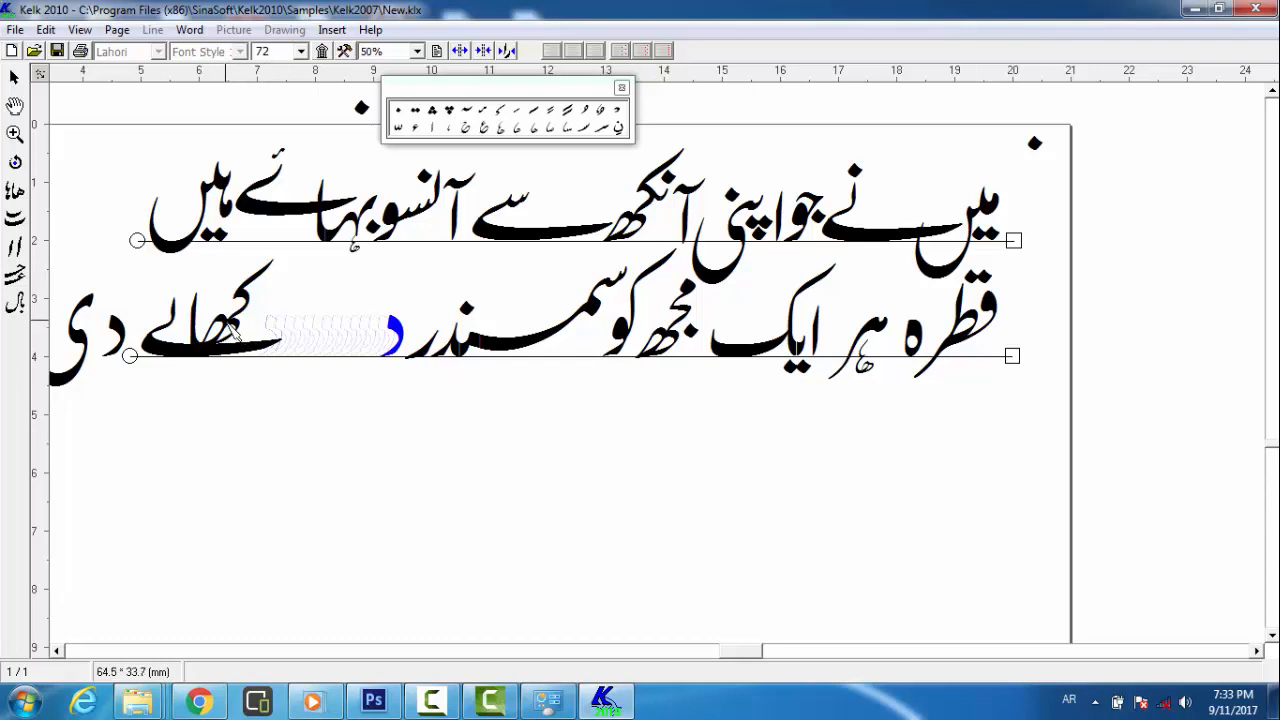
left_click(231, 330)
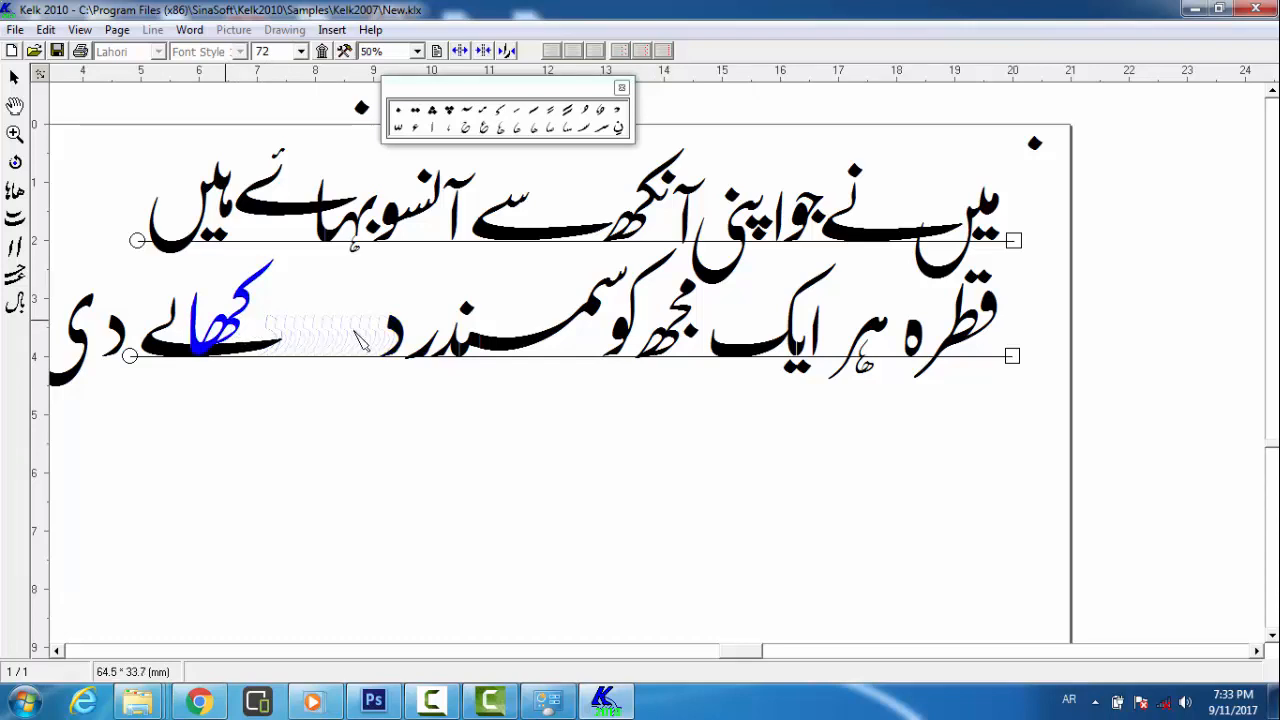
left_click_drag(355, 332, 362, 331)
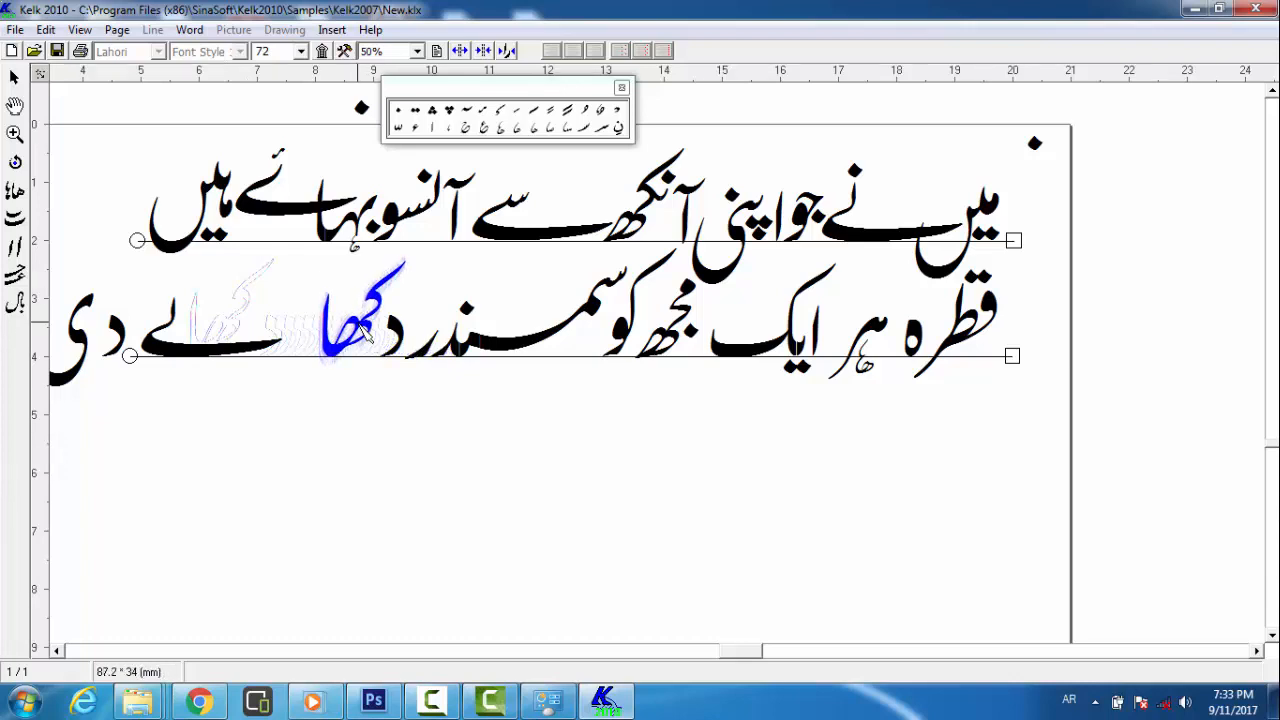
Change the bari ye shape after "کھا" to its round "ئی" alternative, and shift it and the following dal right toward "کھا"
left_click(188, 354)
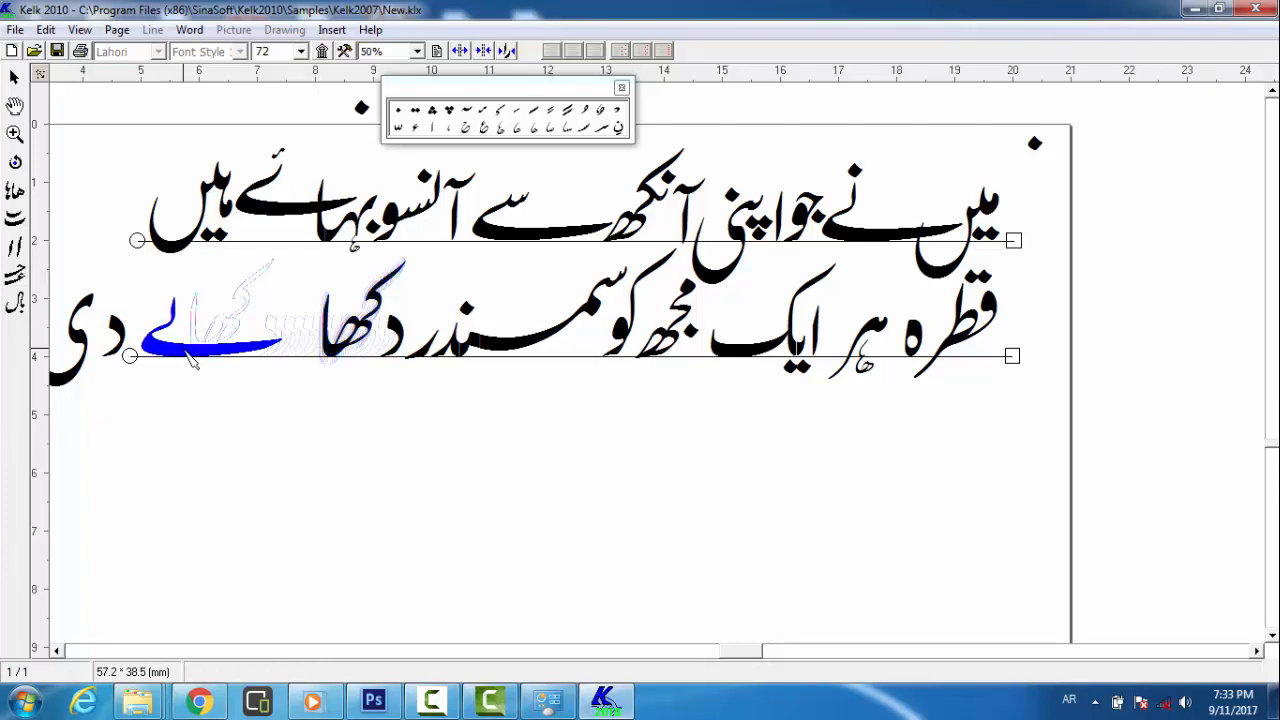
right_click(188, 353)
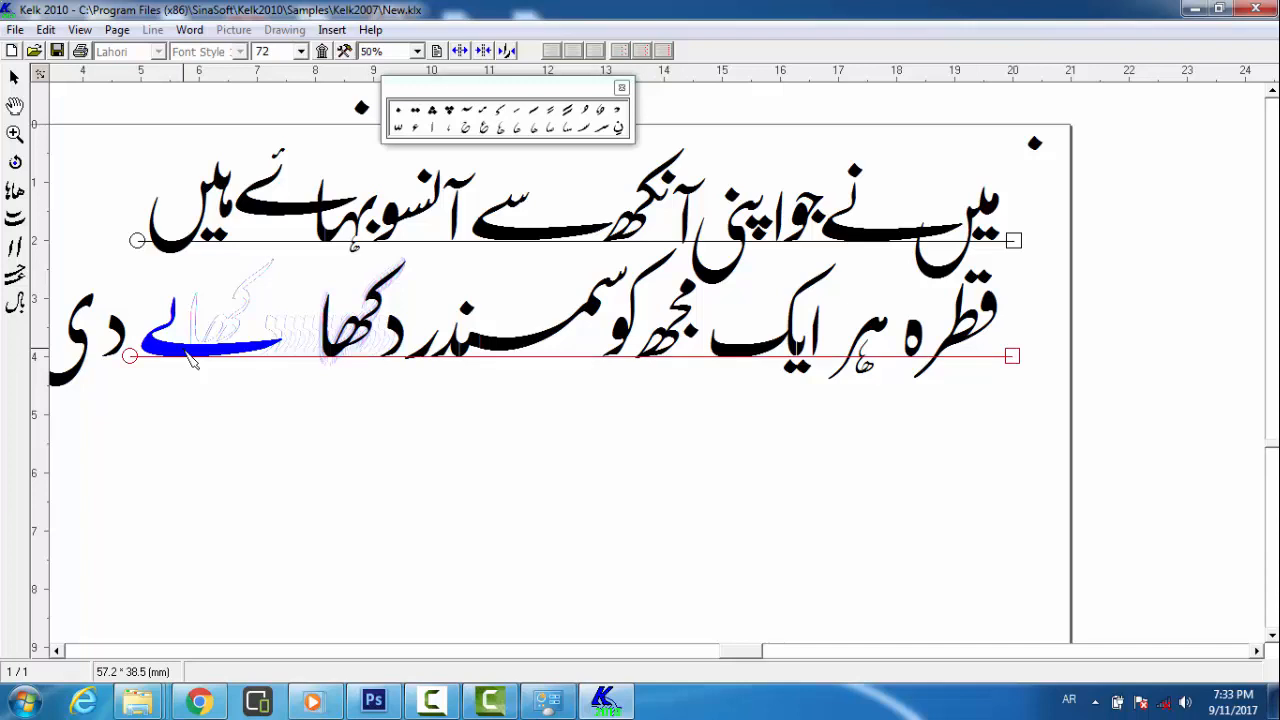
left_click(243, 444)
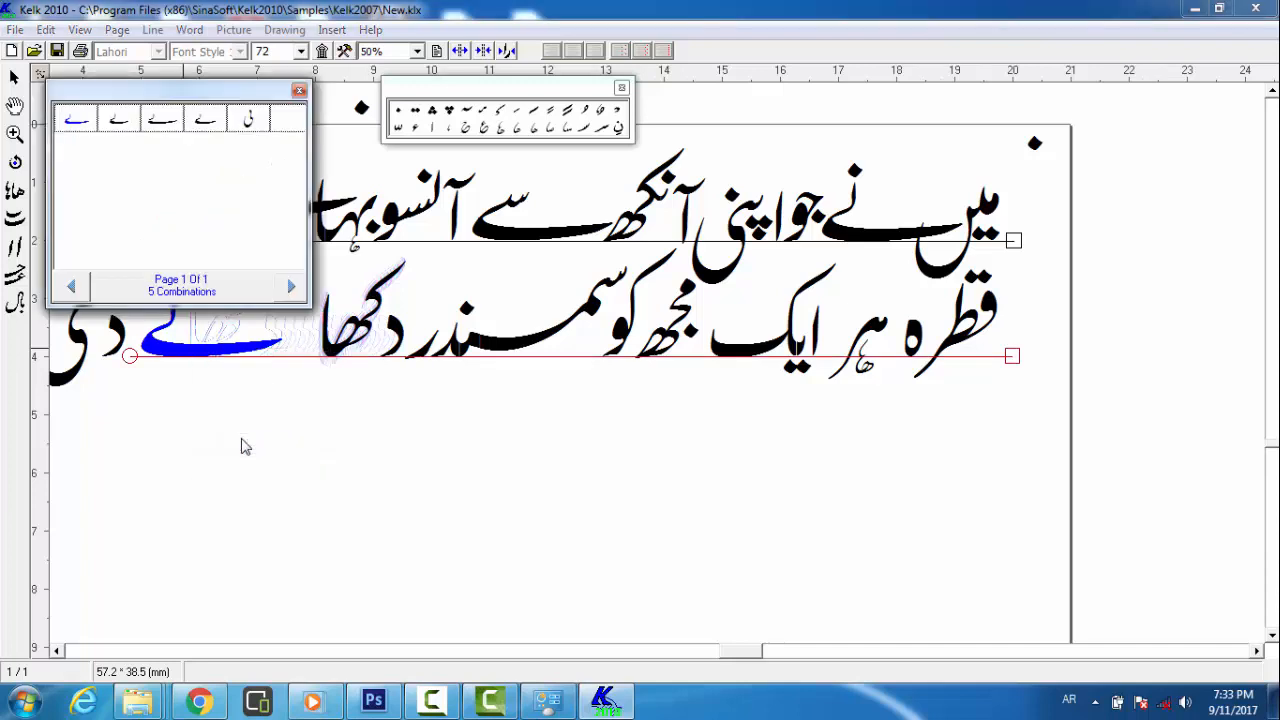
left_click(249, 121)
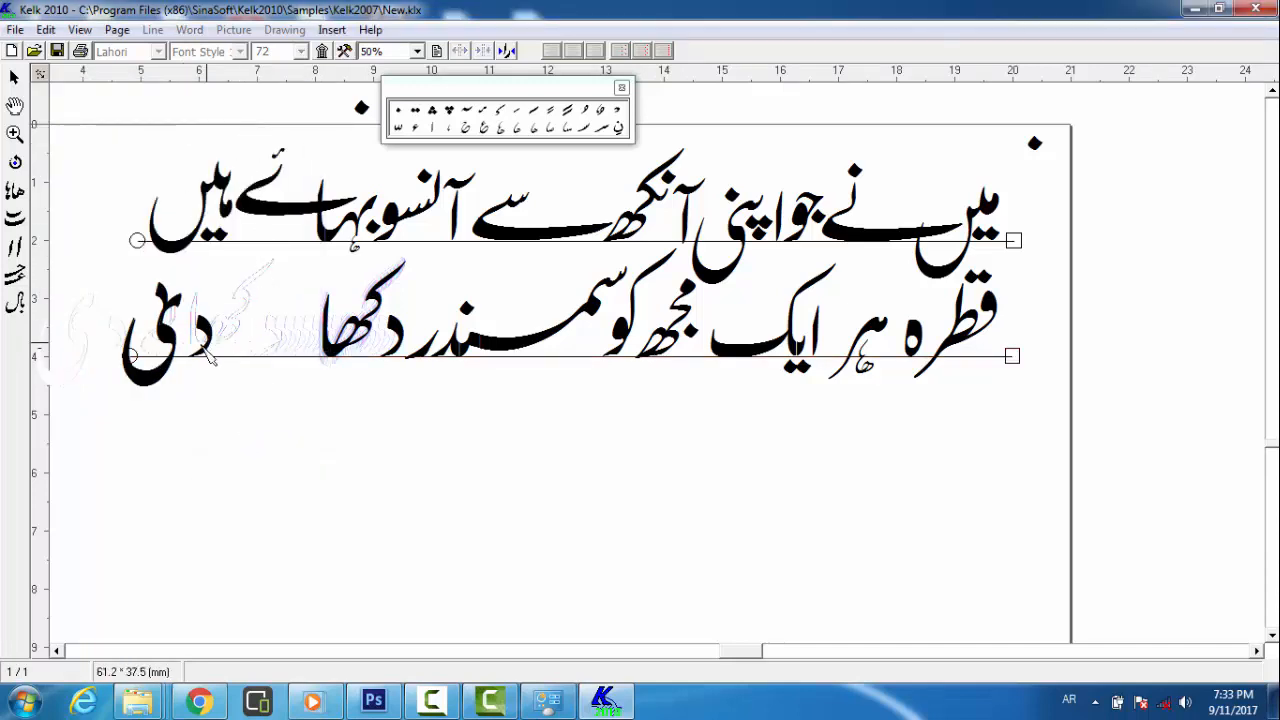
left_click_drag(160, 290, 308, 284)
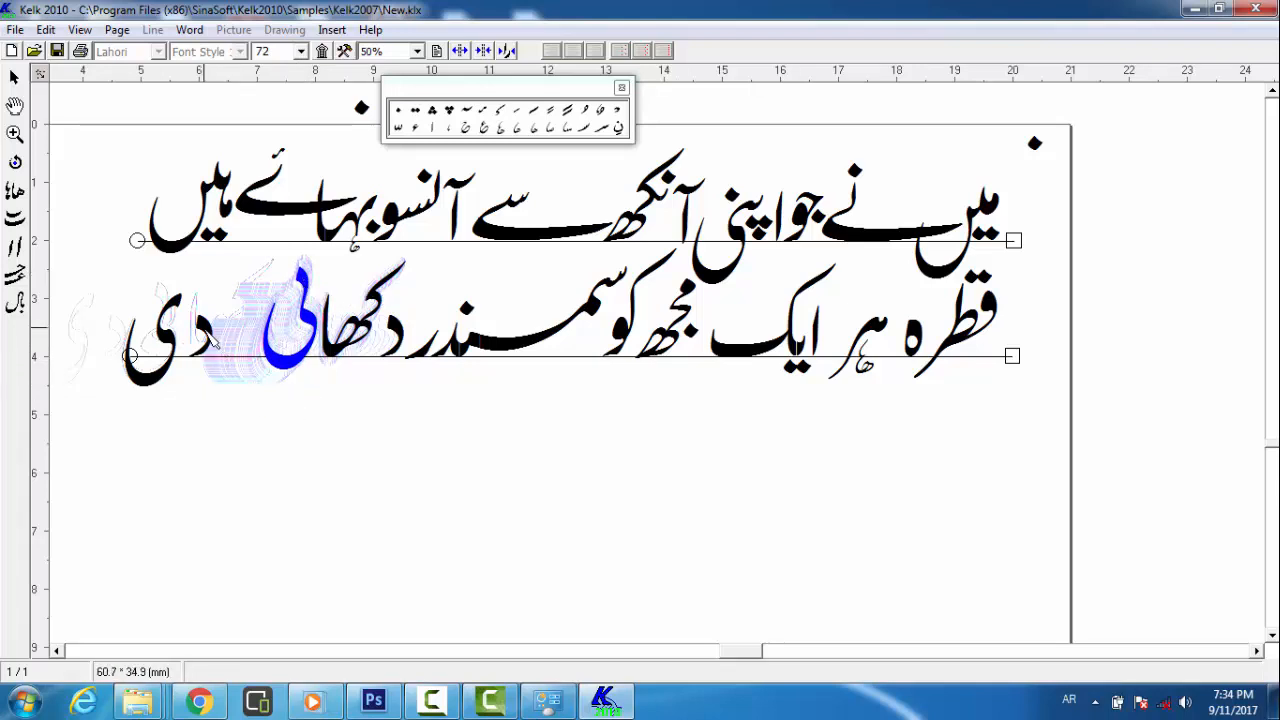
left_click_drag(212, 340, 255, 345)
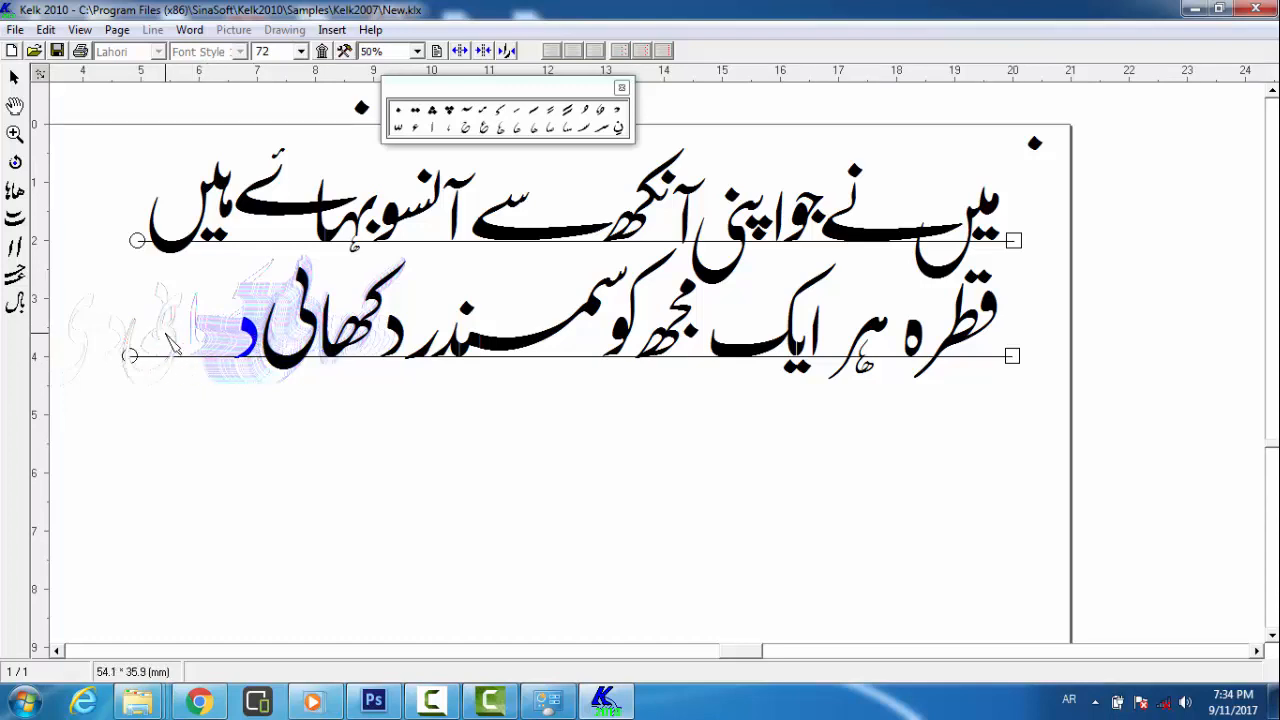
Replace the final "ی" of the second line with its "ے" alternative shape and tuck it right beneath the last dal
left_click(173, 344)
right_click(175, 345)
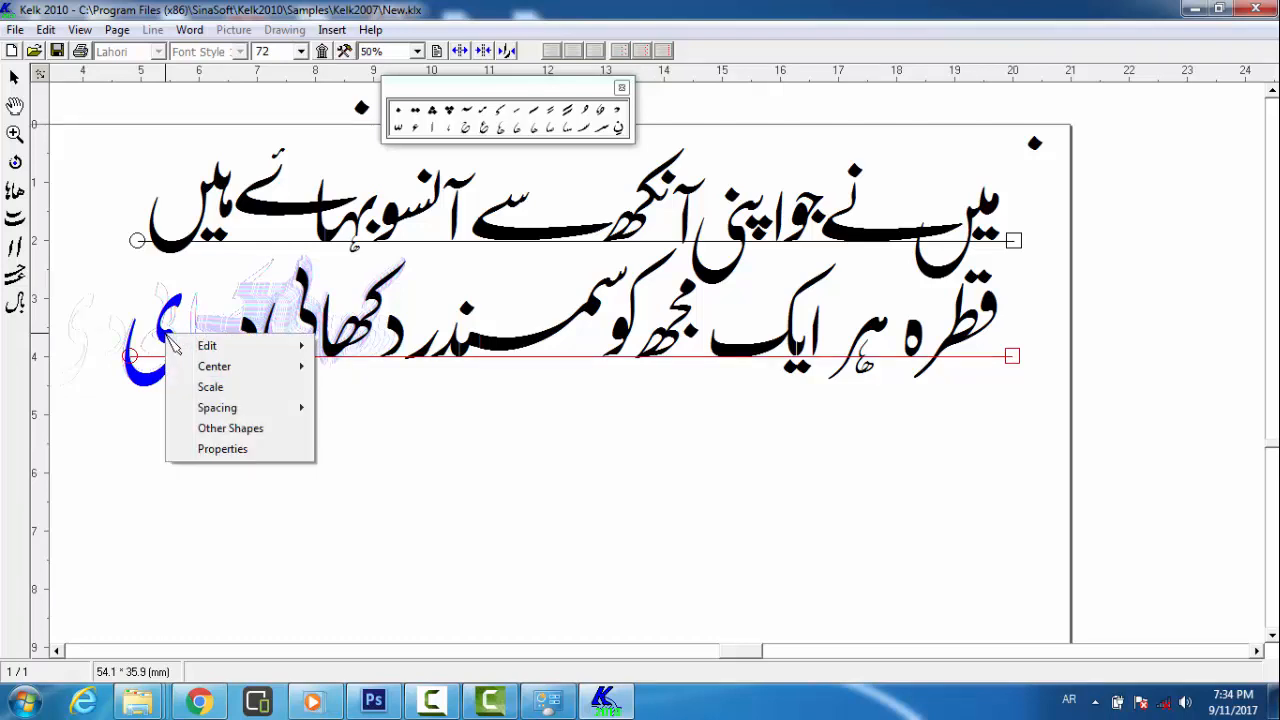
left_click(210, 430)
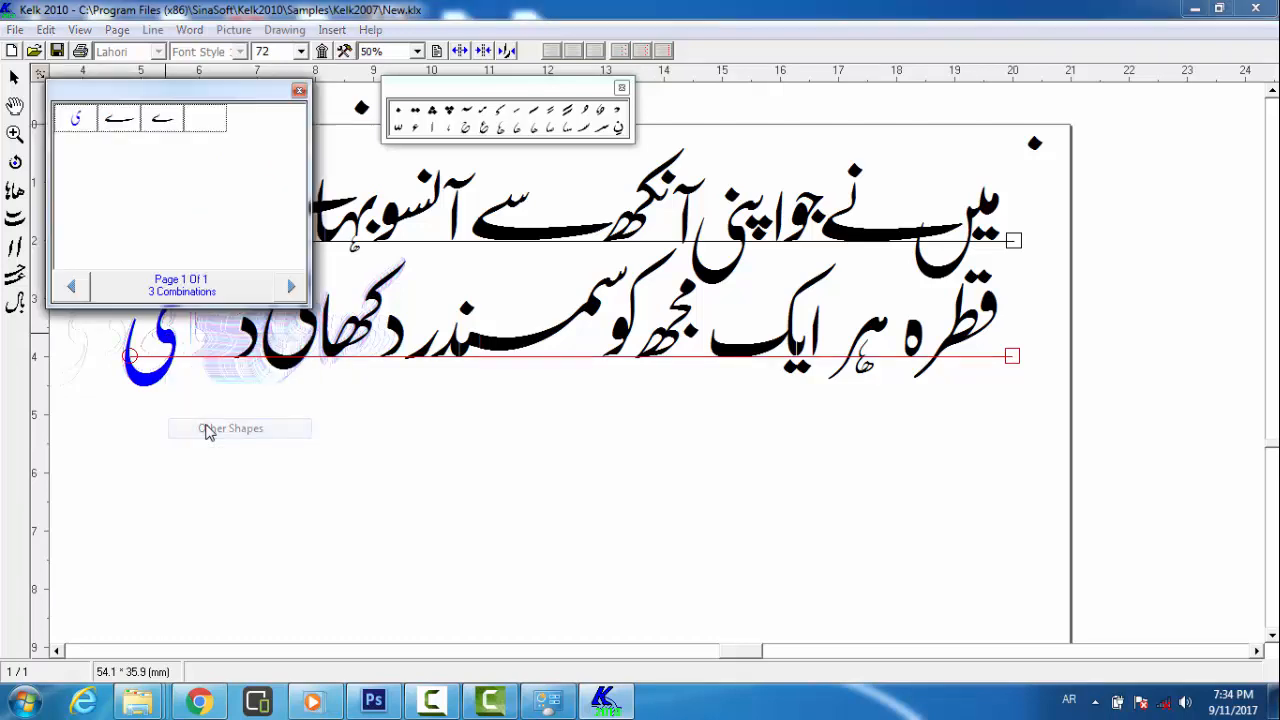
double_click(150, 121)
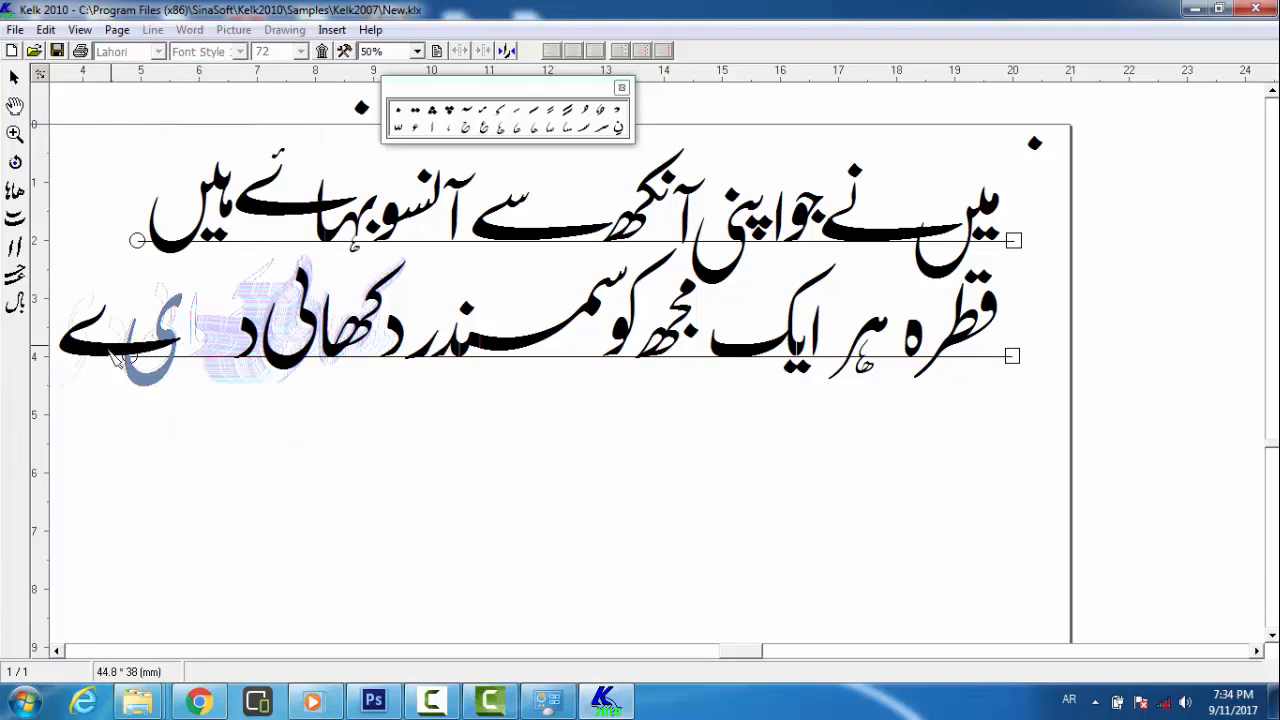
left_click_drag(153, 352, 186, 378)
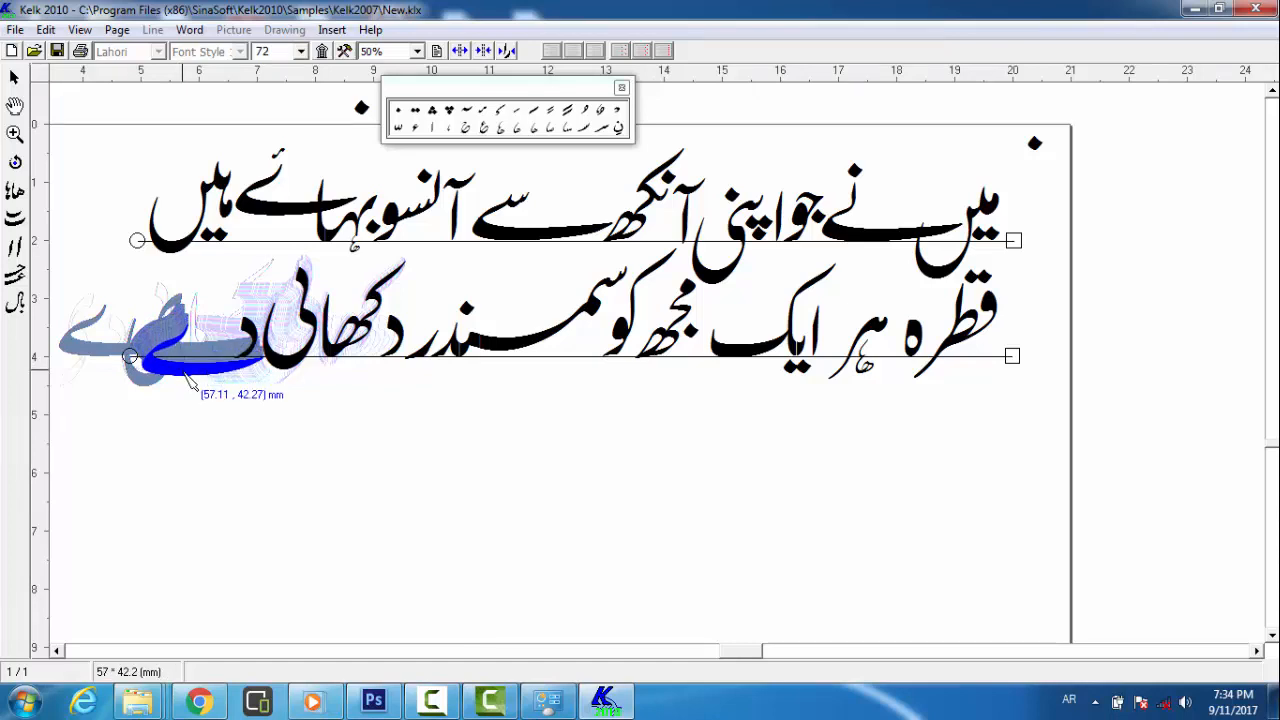
left_click_drag(188, 381, 190, 382)
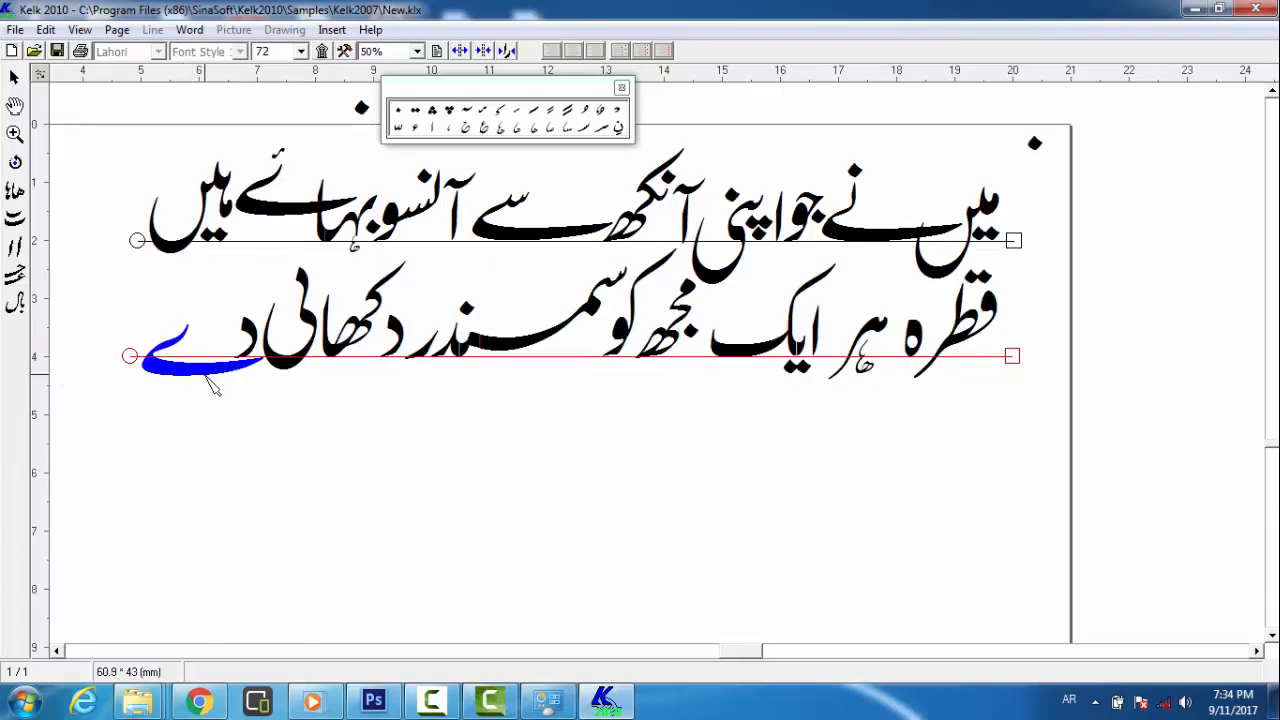
Nudge "ہر" right toward "قطرہ" and shift the alif of "ایک" right to follow it
left_click(873, 338)
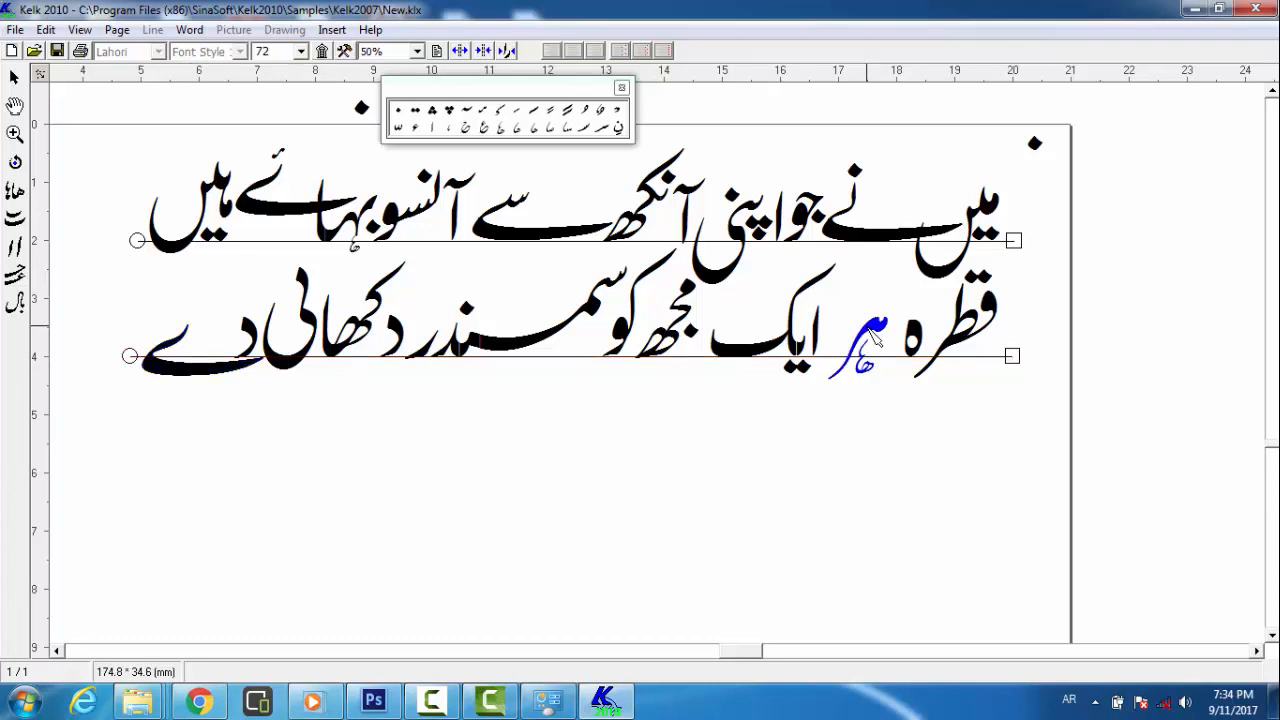
left_click_drag(869, 330, 879, 330)
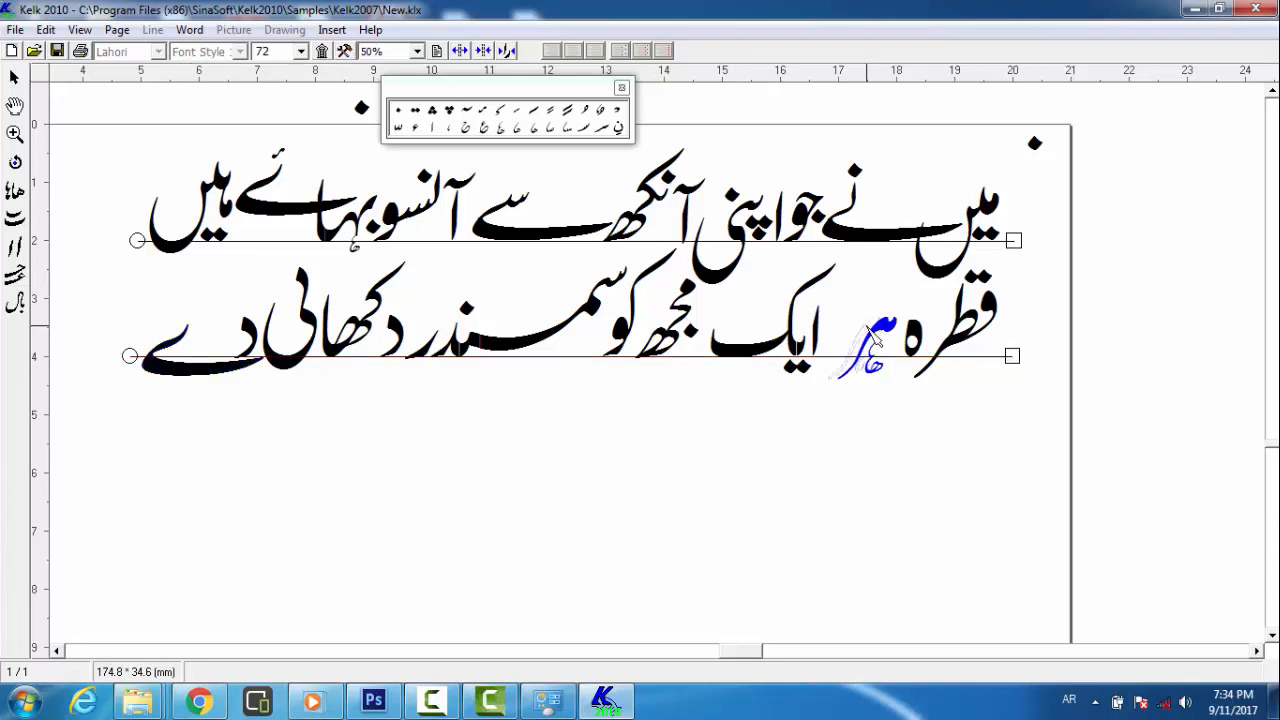
left_click(820, 342)
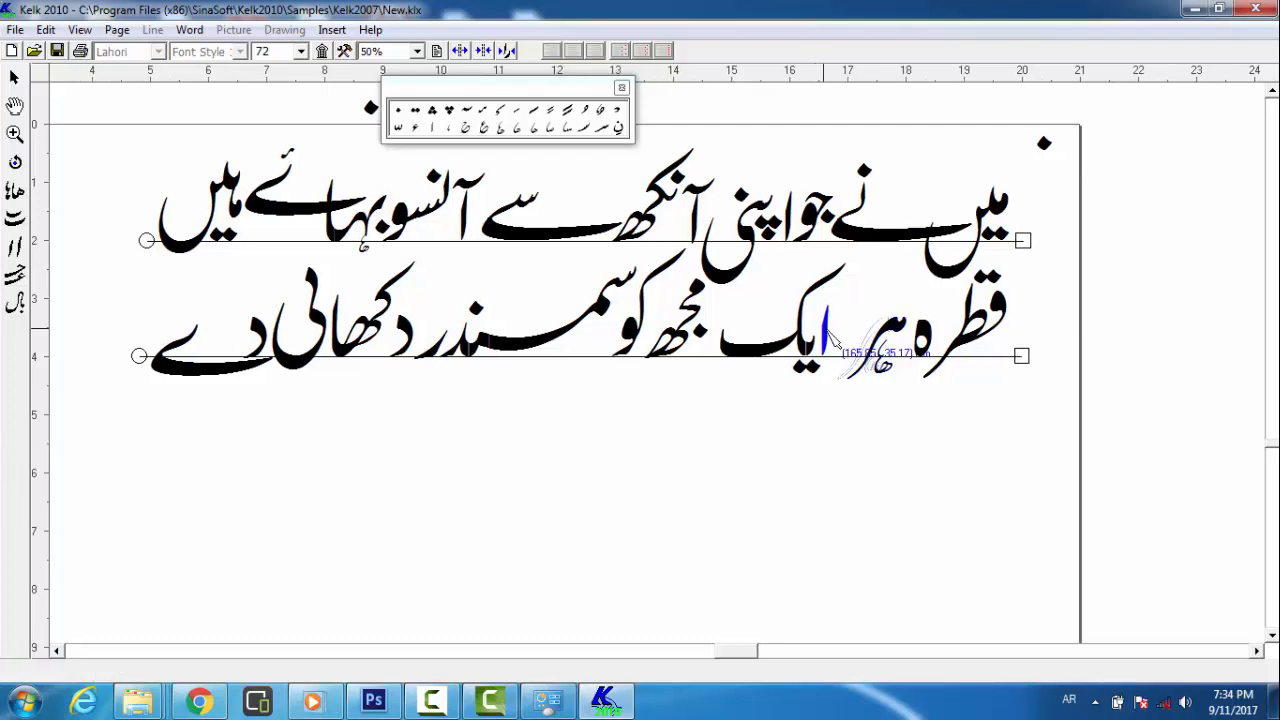
left_click_drag(829, 340, 847, 340)
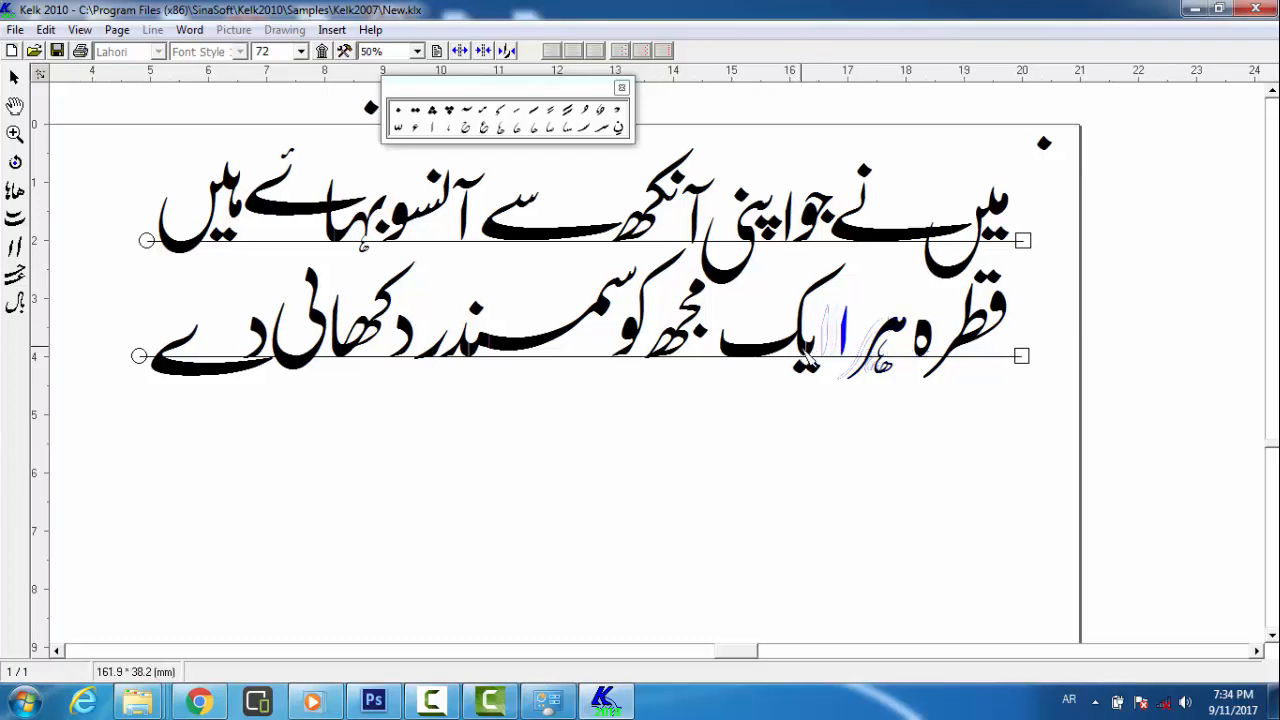
Shift "یک" slightly right to close the gap to its alif, and move its two dots right beneath it
left_click(806, 356)
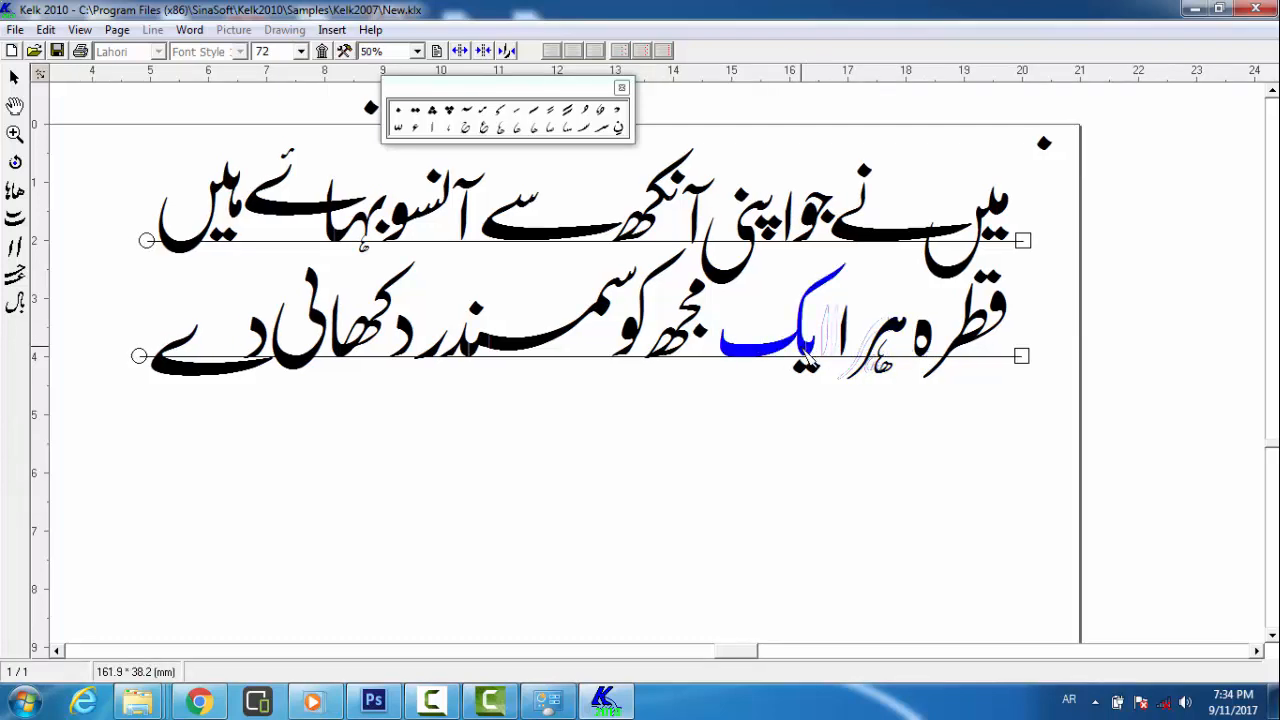
key("Right")
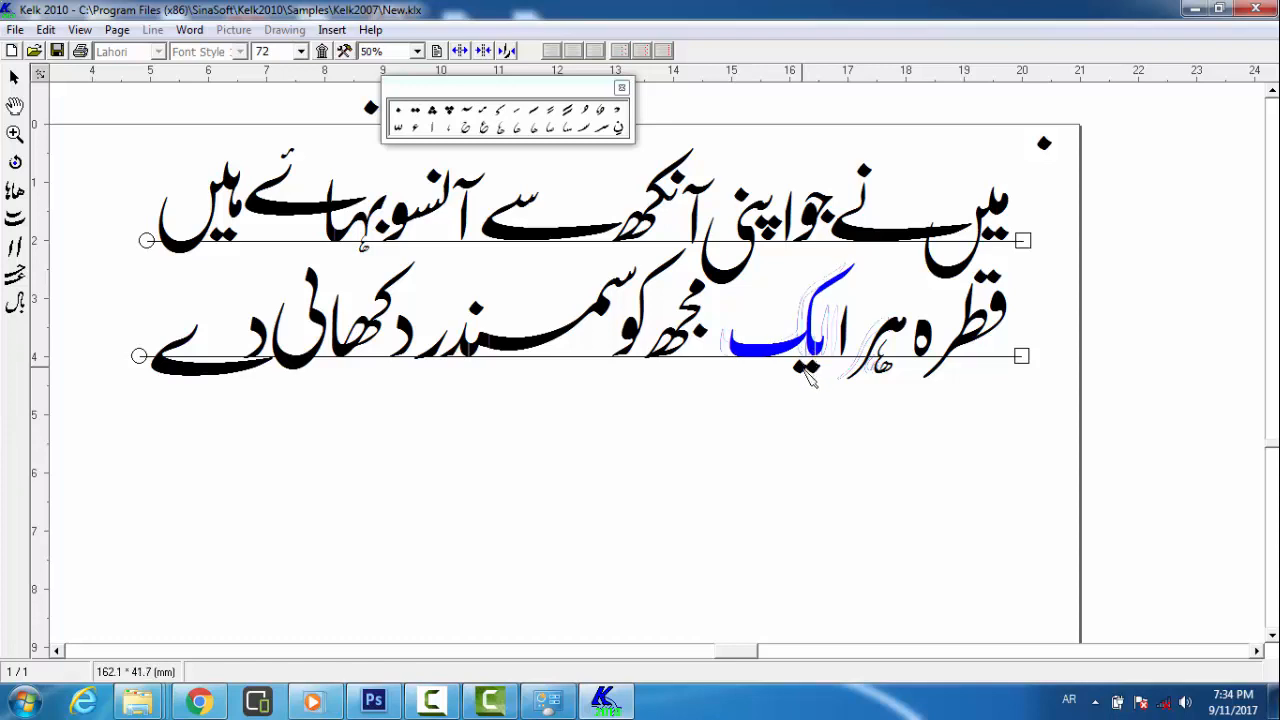
left_click(806, 368)
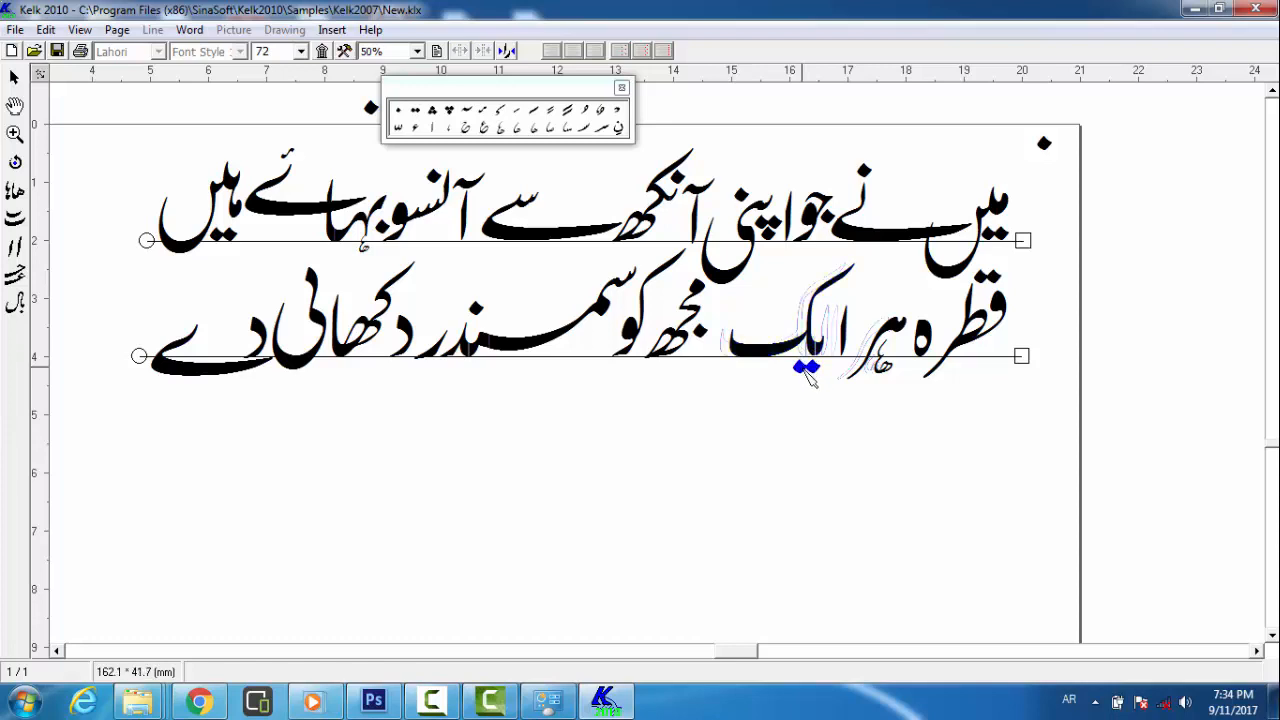
key("Right")
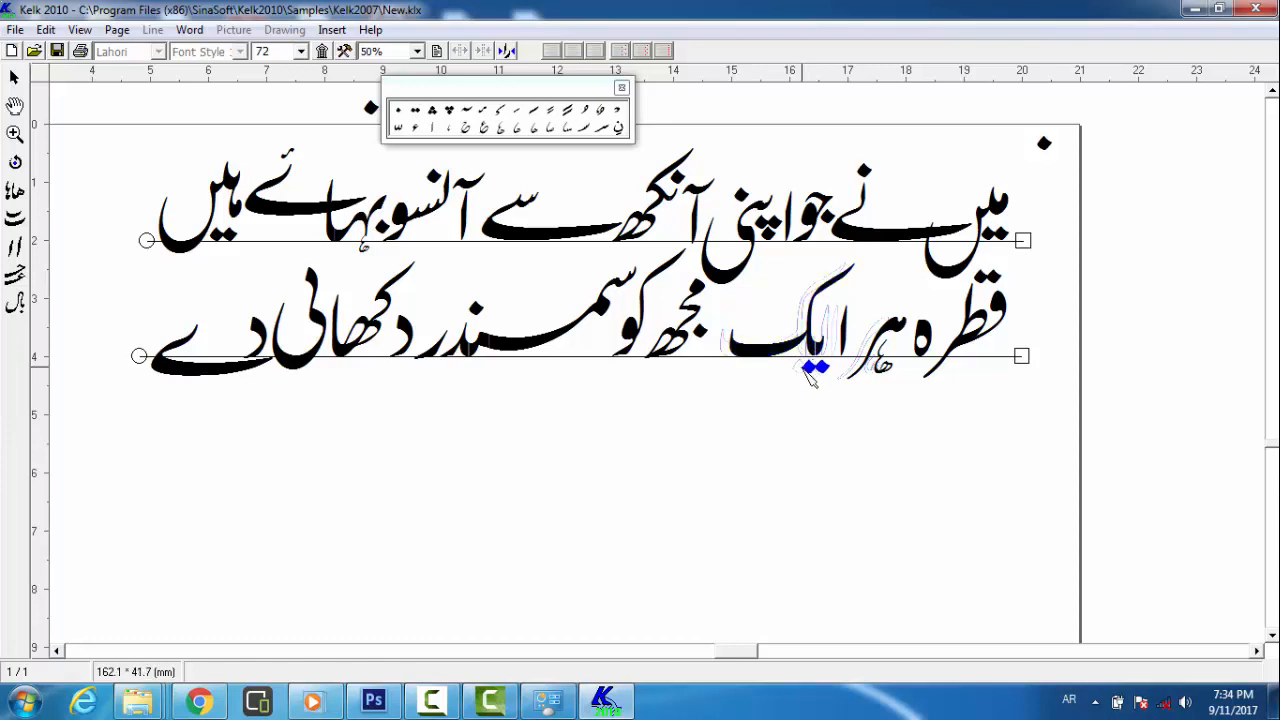
Nudge the jeem dot and then the letters of "مجھ" slightly right toward "ایک"
left_click(705, 339)
key("Right")
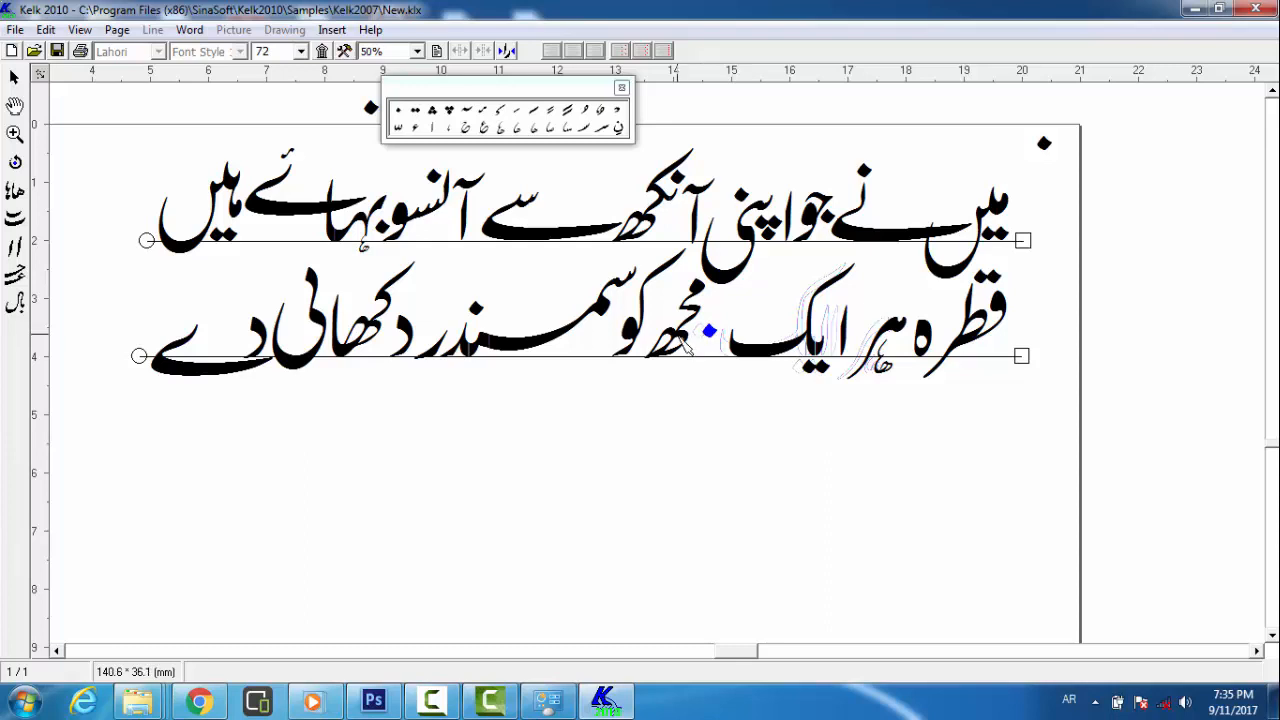
left_click(685, 341)
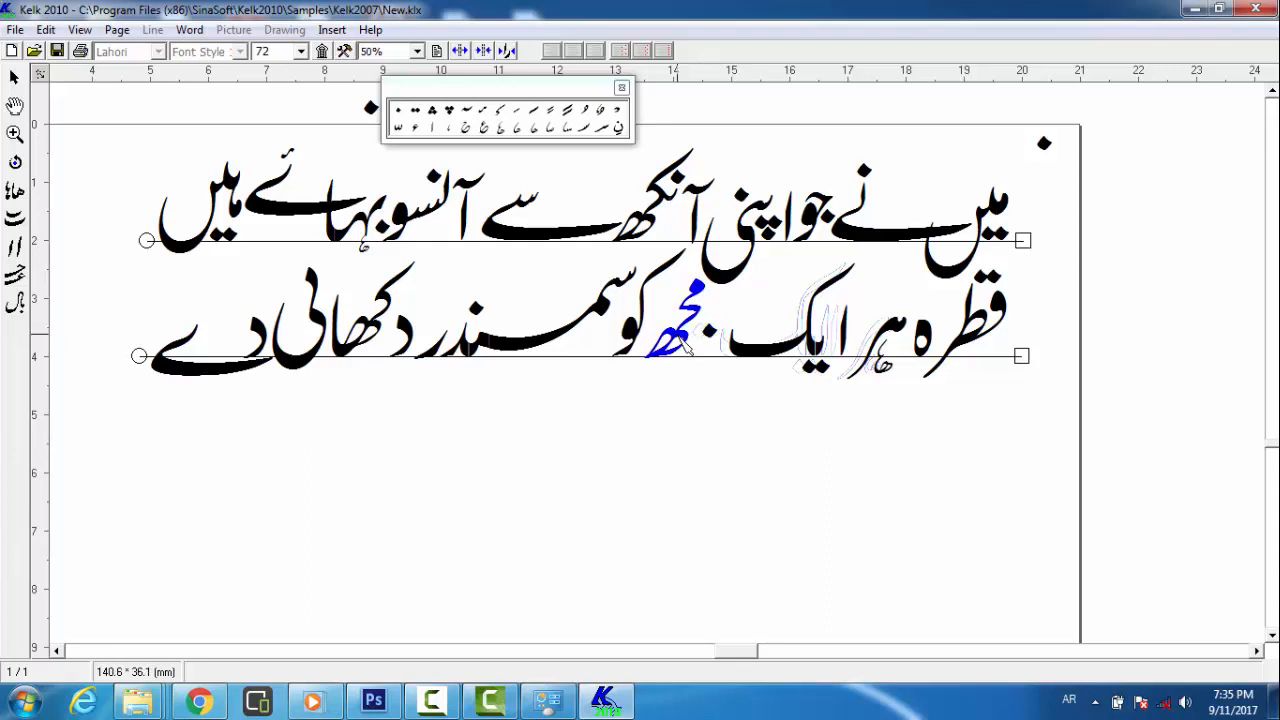
key("Right")
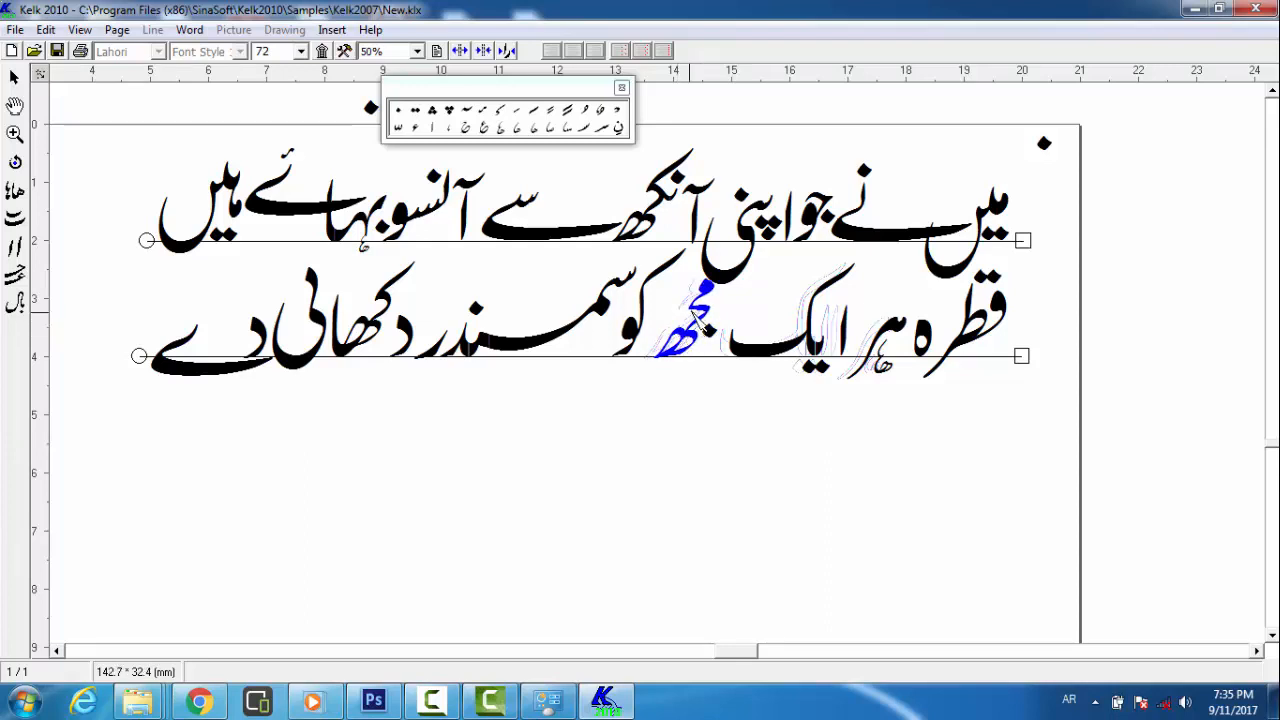
Raise the "پنی" part of "اپنی" slightly in the first line and place its noon dot above the letter
left_click_drag(721, 280, 726, 274)
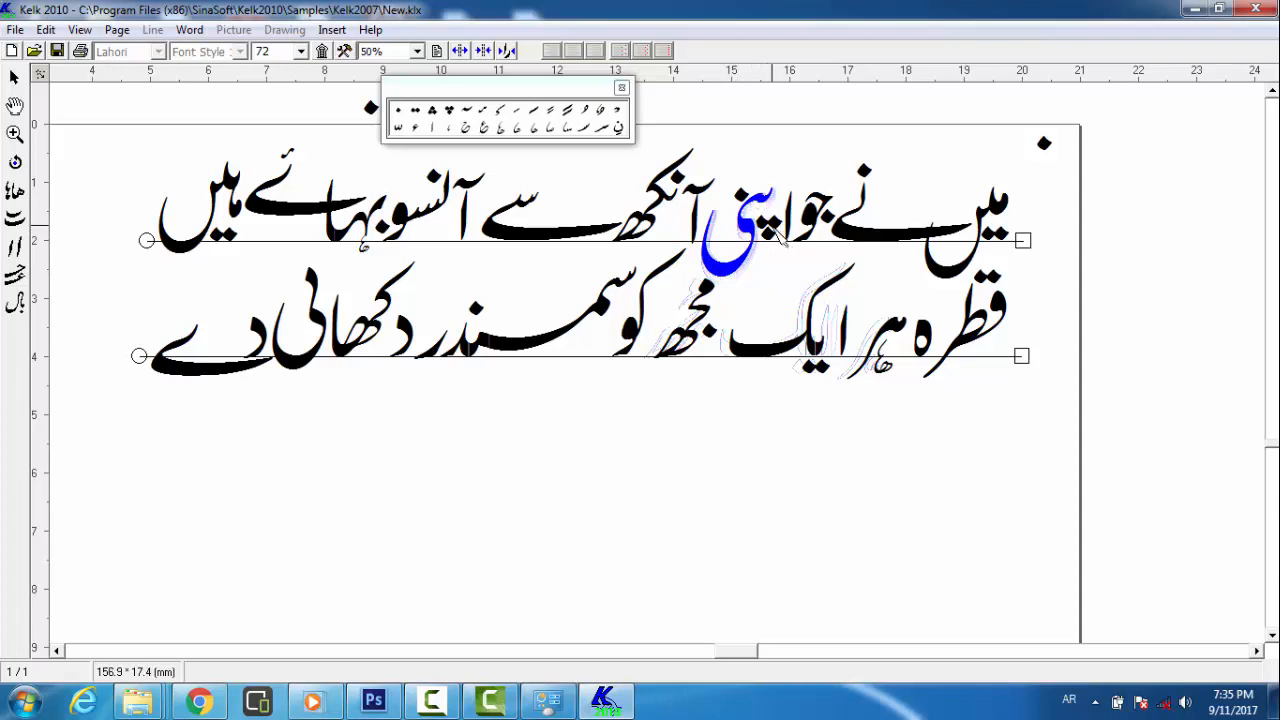
left_click_drag(776, 228, 749, 186)
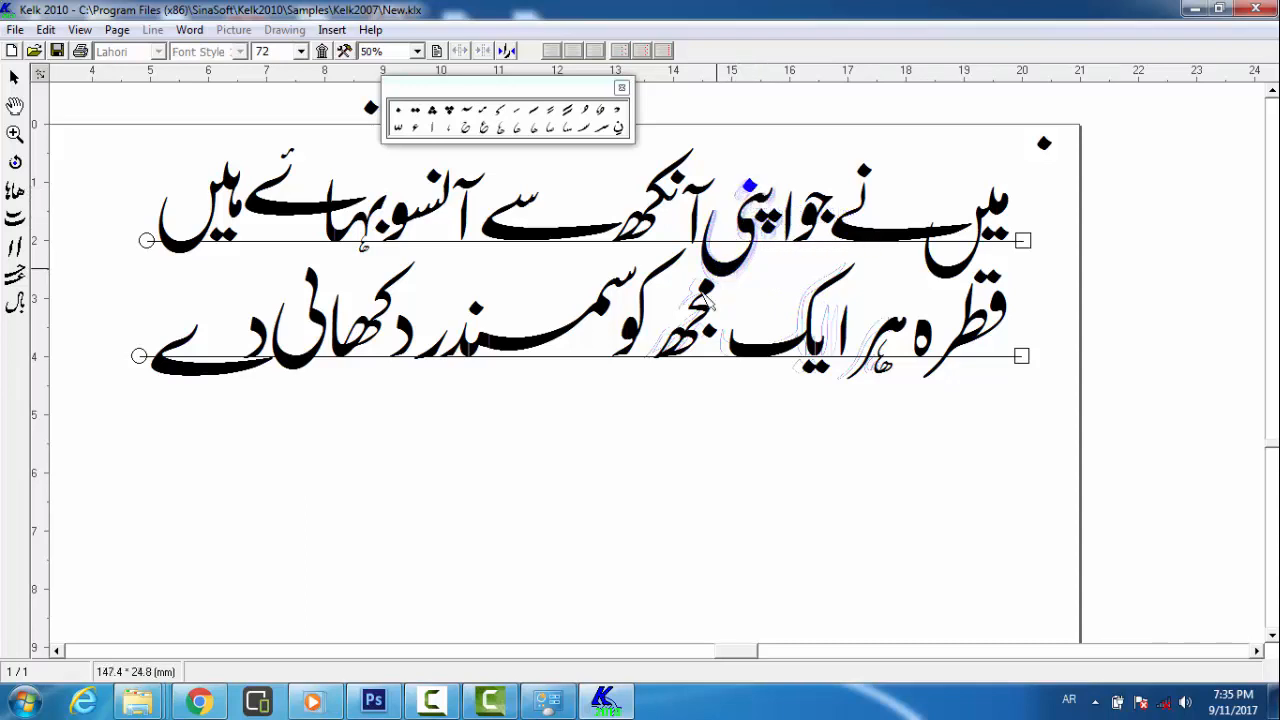
Shift "کو" and then the "سمند" shape with its noon dot slightly right toward "مجھ" in the second line
left_click(637, 340)
left_click_drag(637, 340, 646, 340)
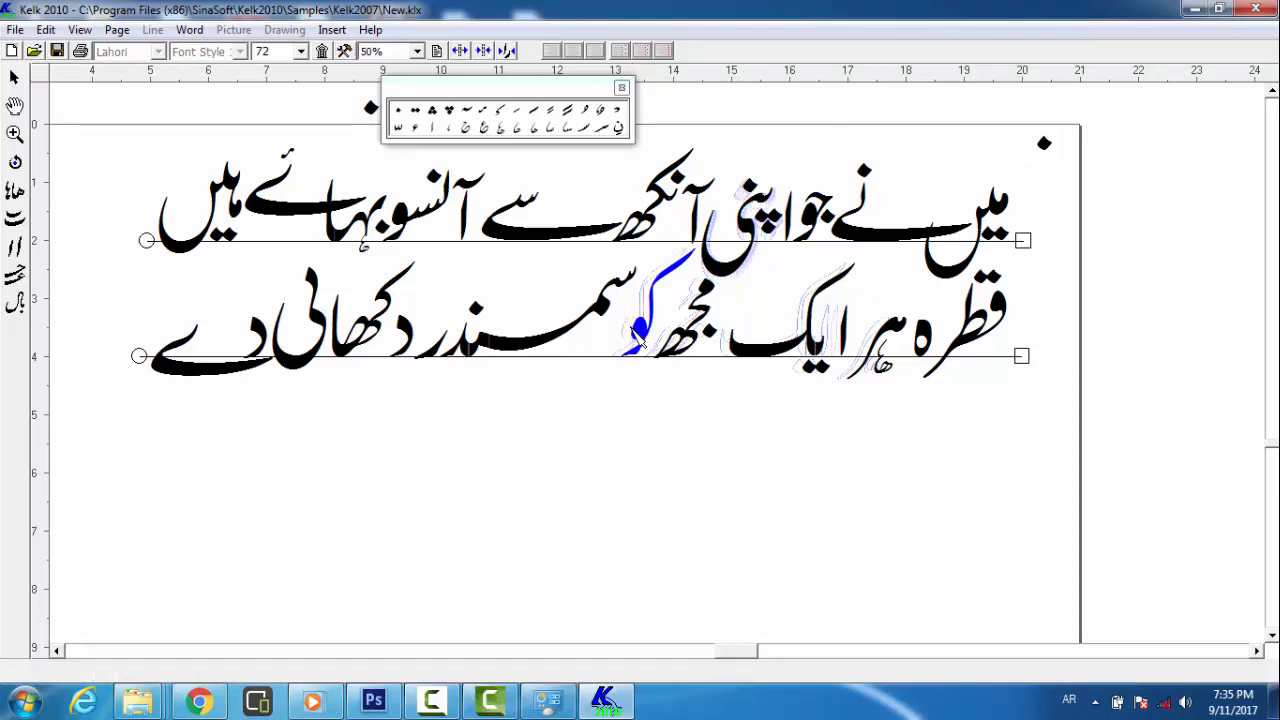
left_click(548, 345)
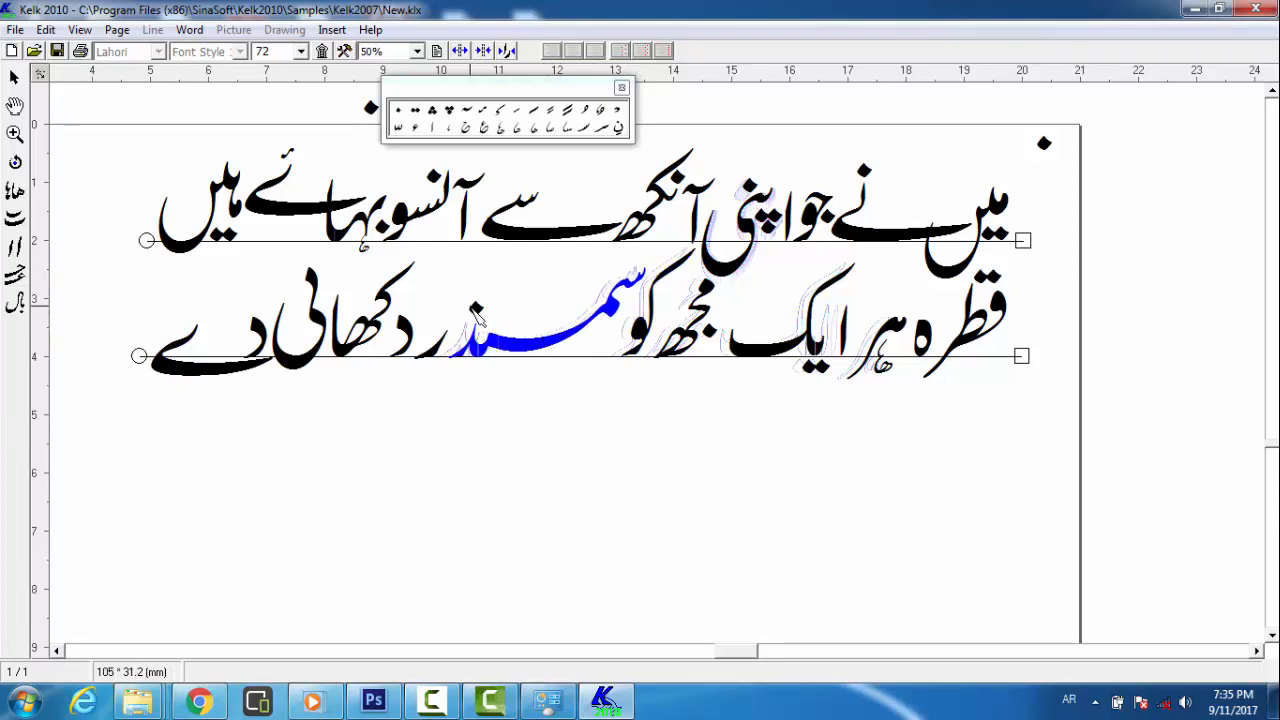
left_click(478, 316)
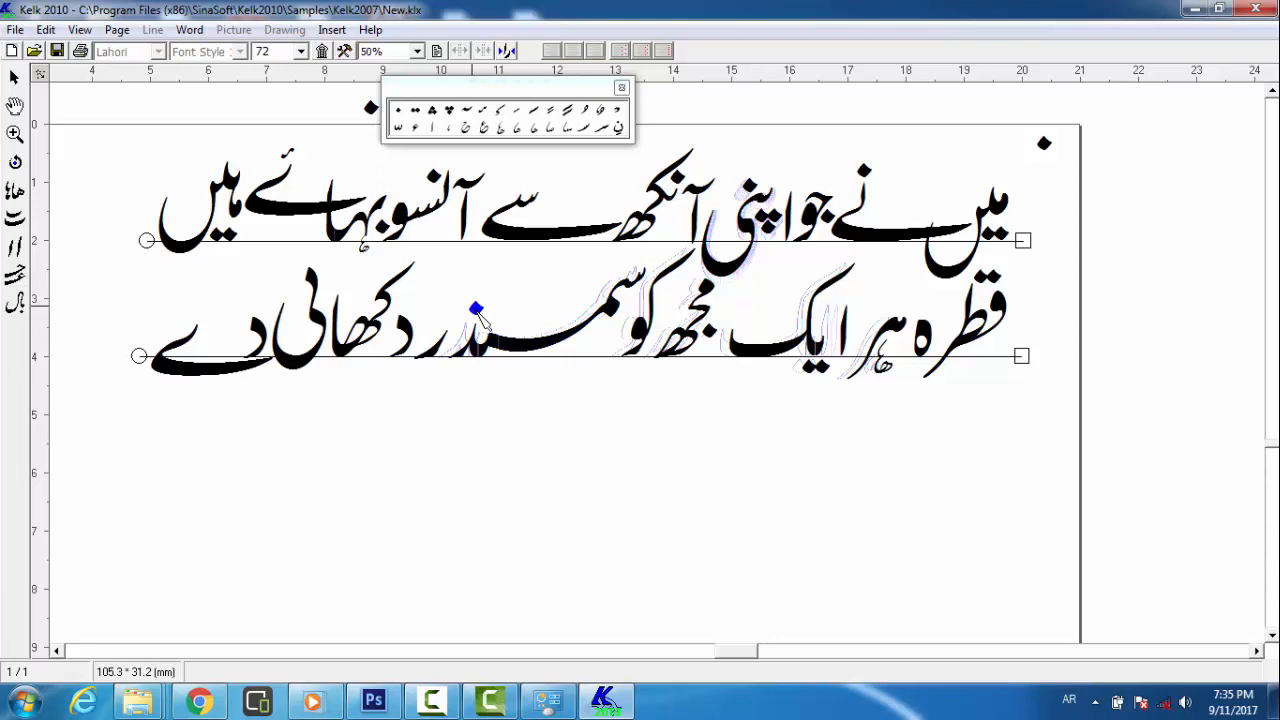
left_click_drag(475, 308, 484, 308)
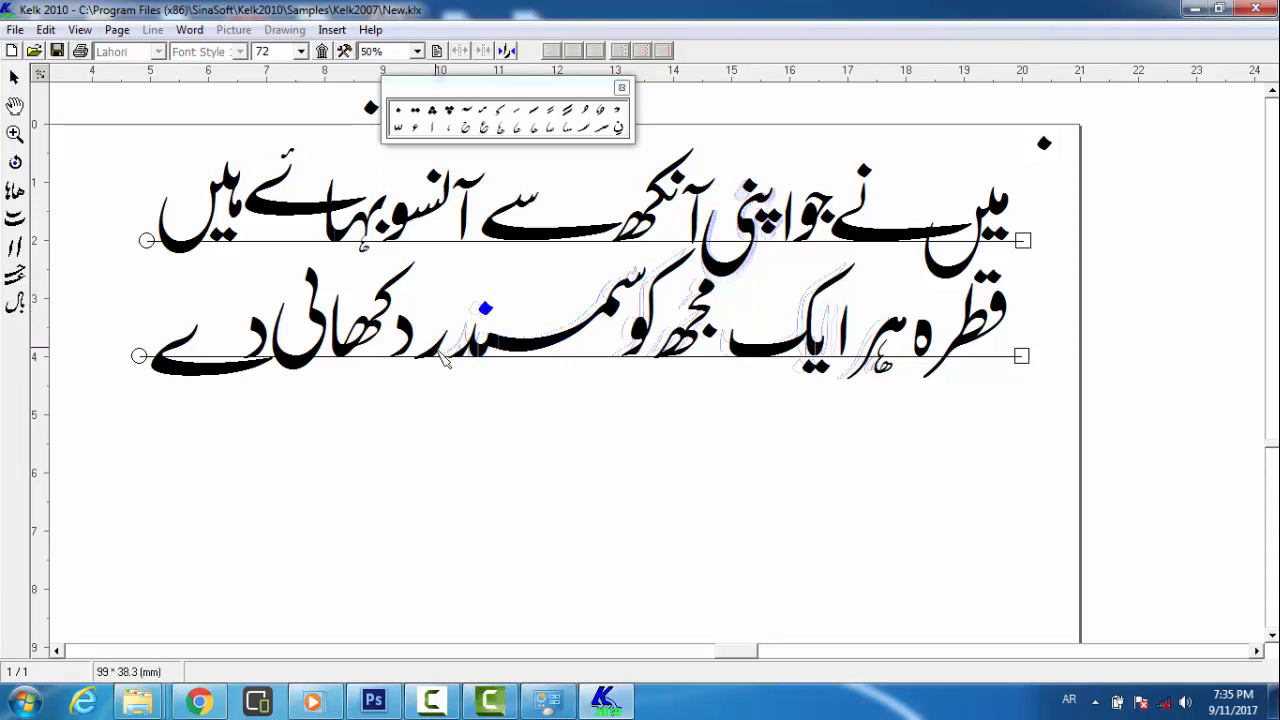
key("Delete")
Nudge the reh of "سمندر" and the dal of "دکھائی" slightly right to close the gaps
left_click_drag(441, 353, 450, 353)
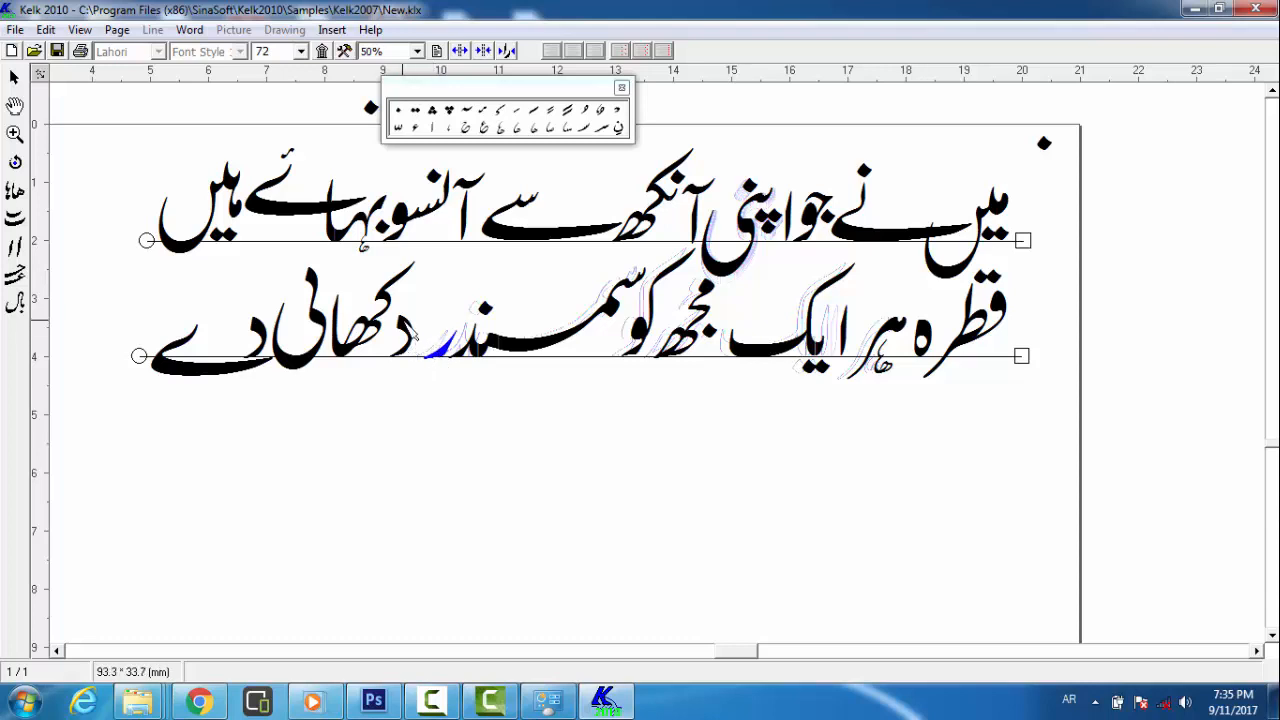
left_click(408, 333)
left_click_drag(411, 333, 421, 334)
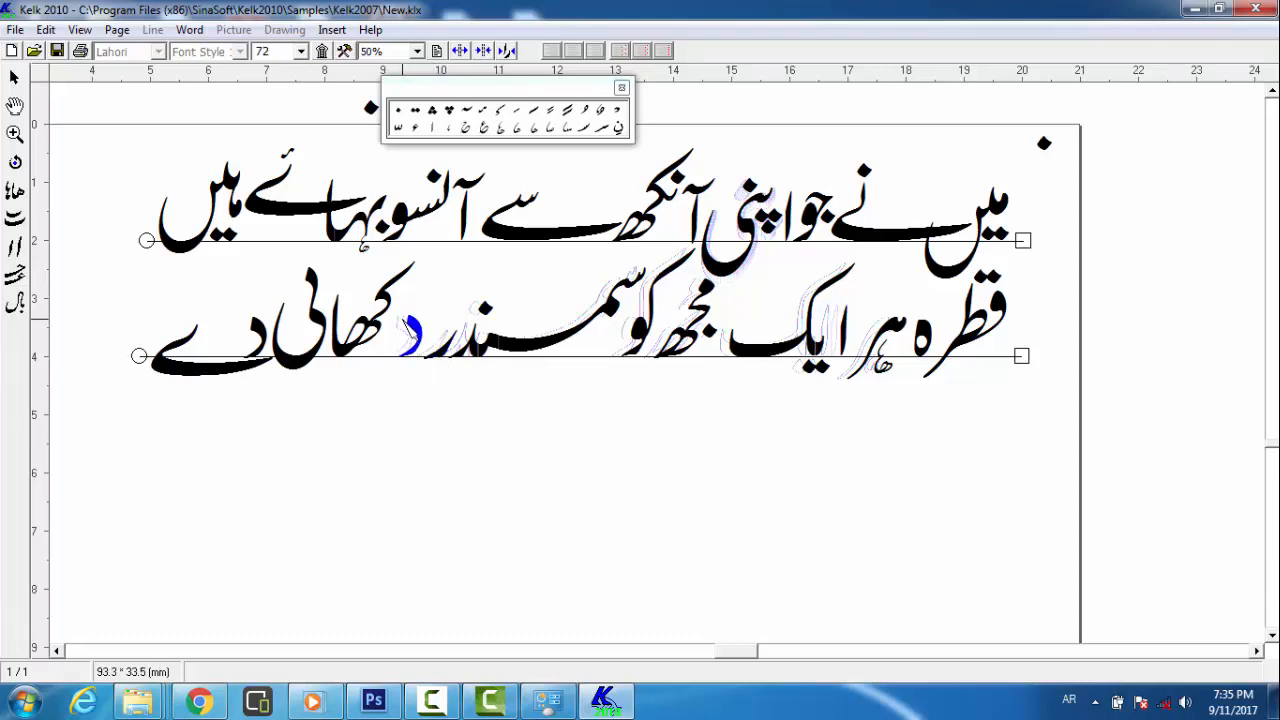
Shift the "کھا" and "ئی" parts of "دکھائی" slightly right to follow their dal
left_click(376, 334)
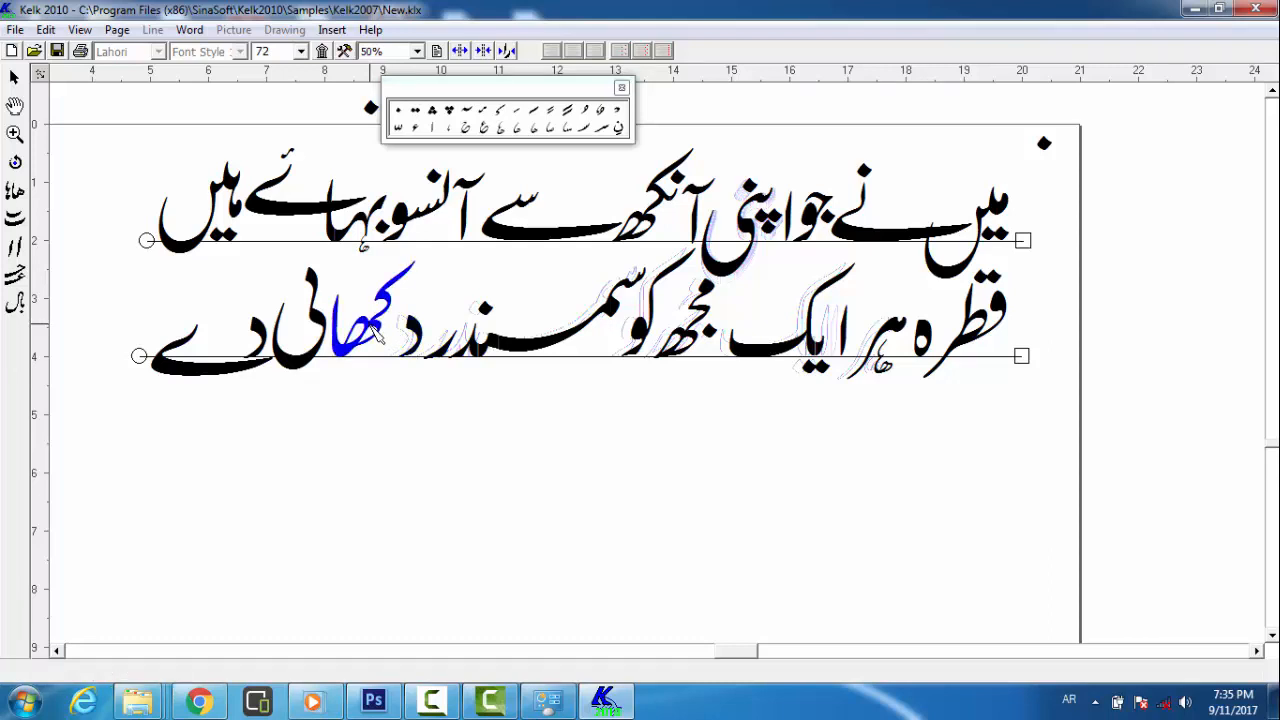
left_click_drag(376, 334, 387, 334)
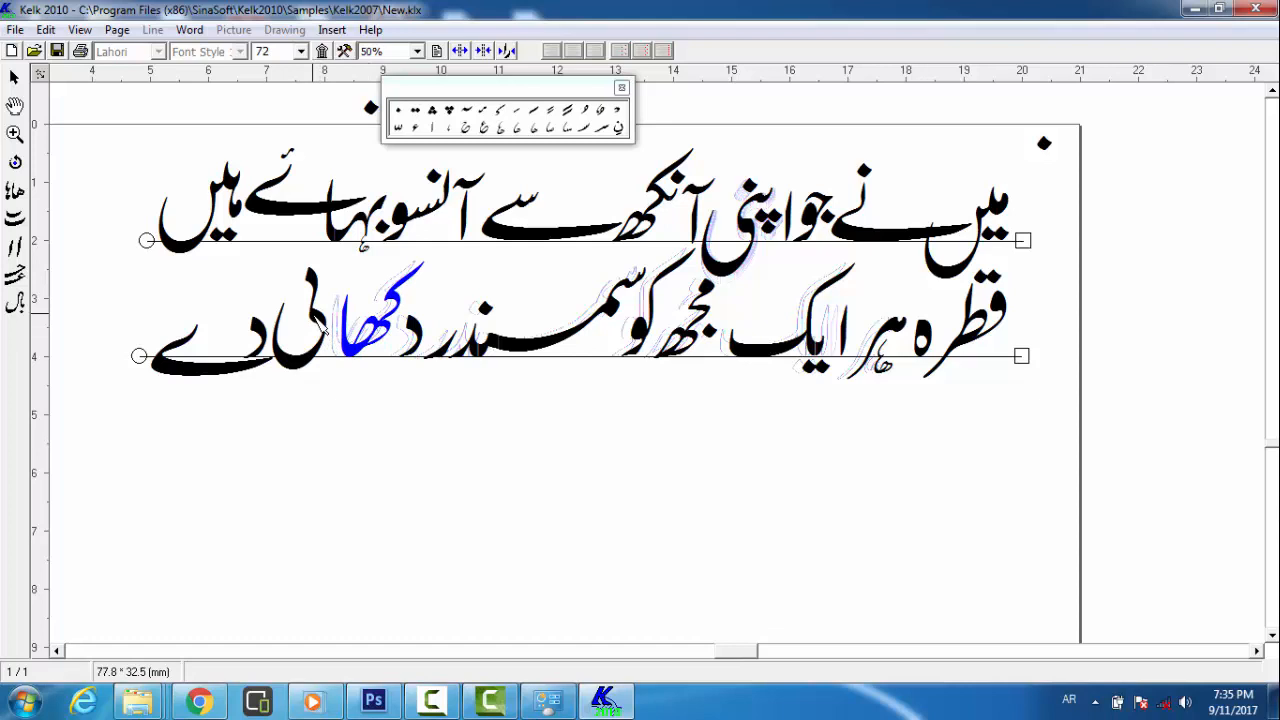
left_click(320, 326)
left_click_drag(320, 326, 330, 326)
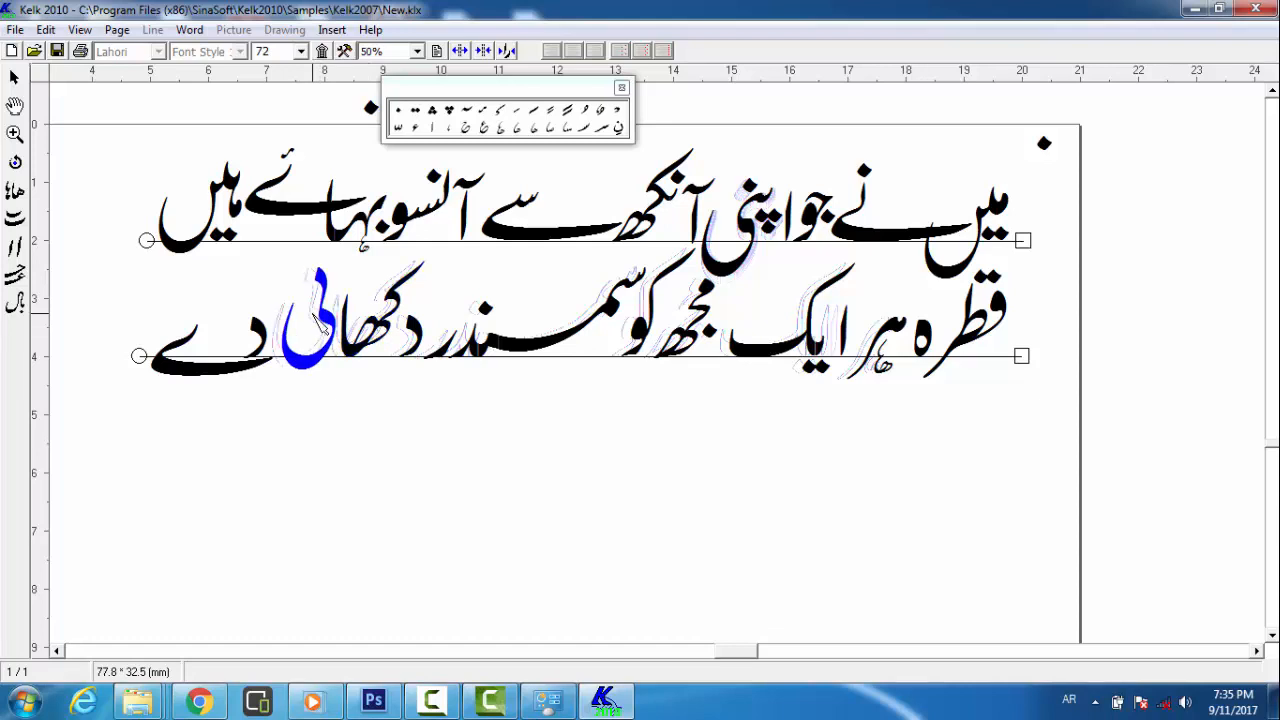
Move the dal of "دے" slightly right and raise its long yeh so that it rests on the second baseline
left_click(262, 336)
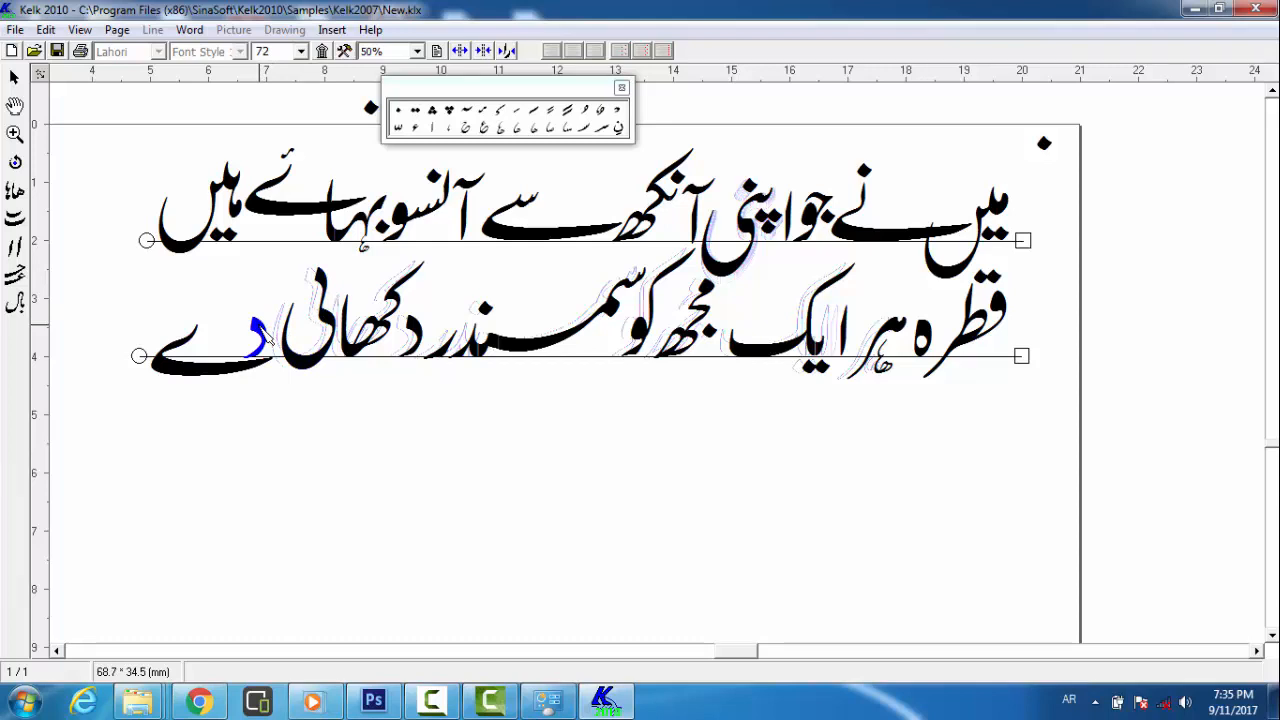
left_click_drag(265, 337, 273, 337)
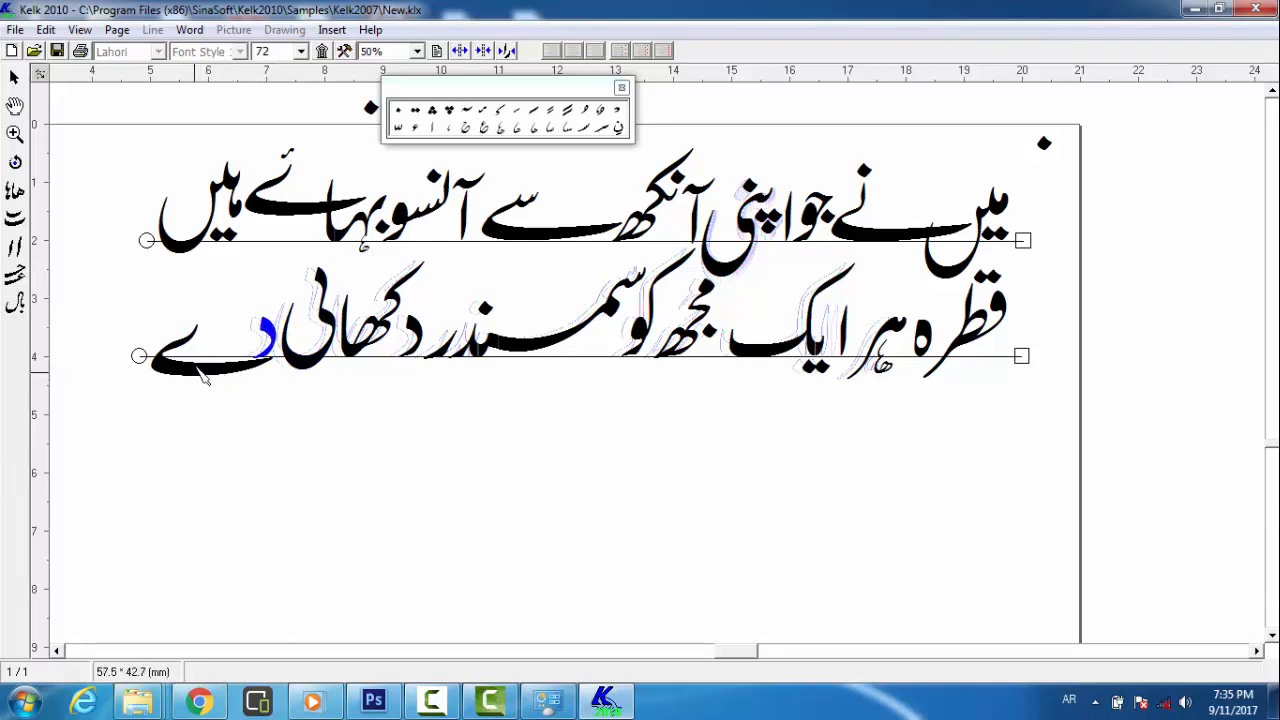
left_click_drag(203, 372, 199, 364)
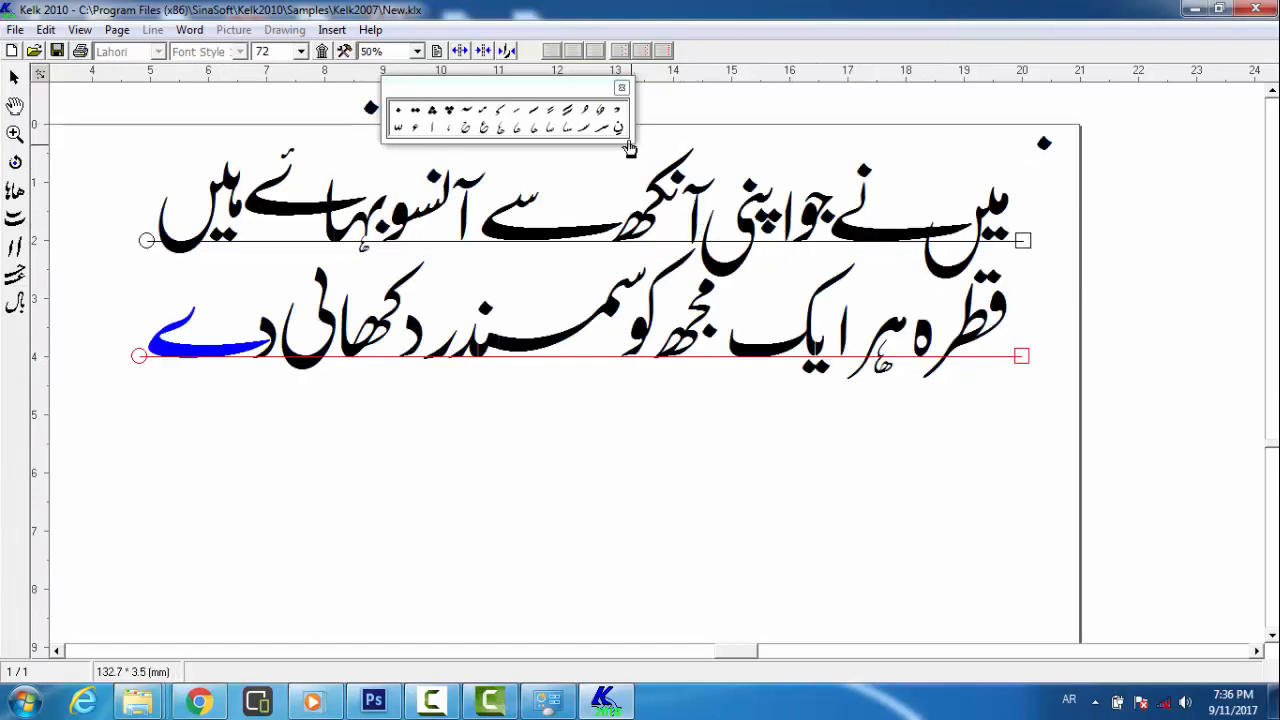
Place a hamza-like mark above the noon of "میں" and a small kaf-shaped mark over the long yeh of "نے"
left_click(486, 113)
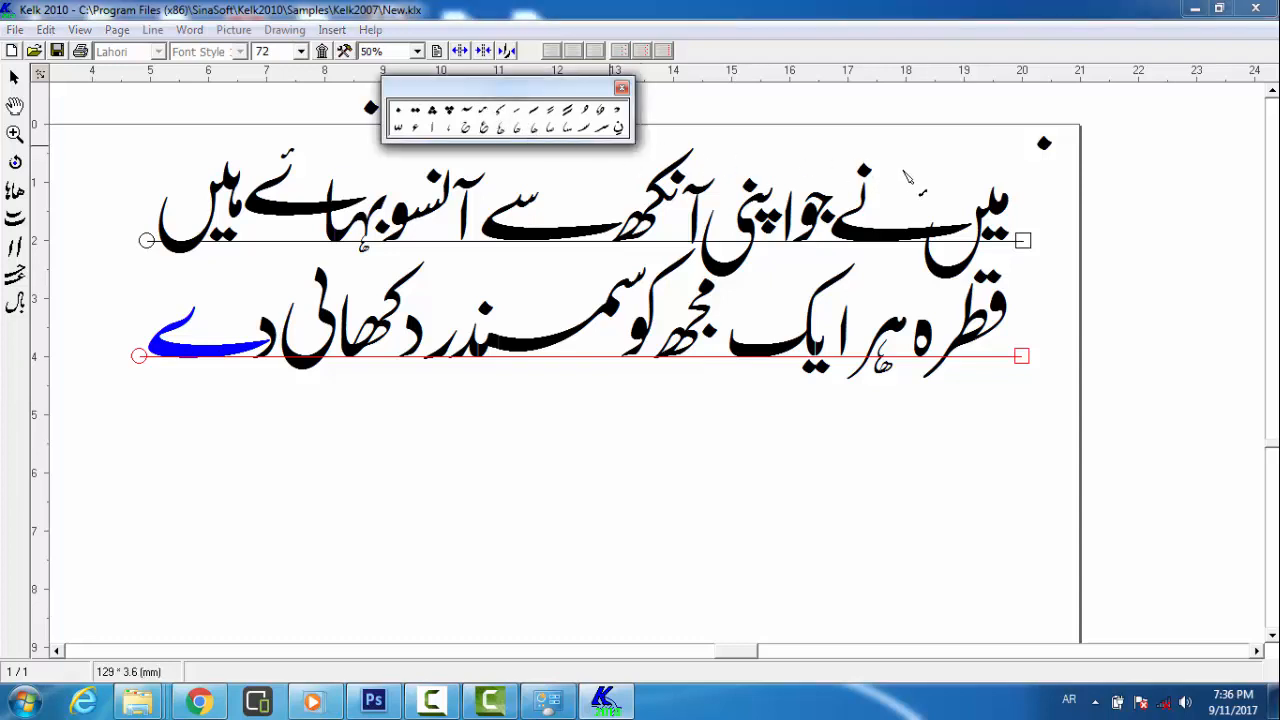
left_click(953, 203)
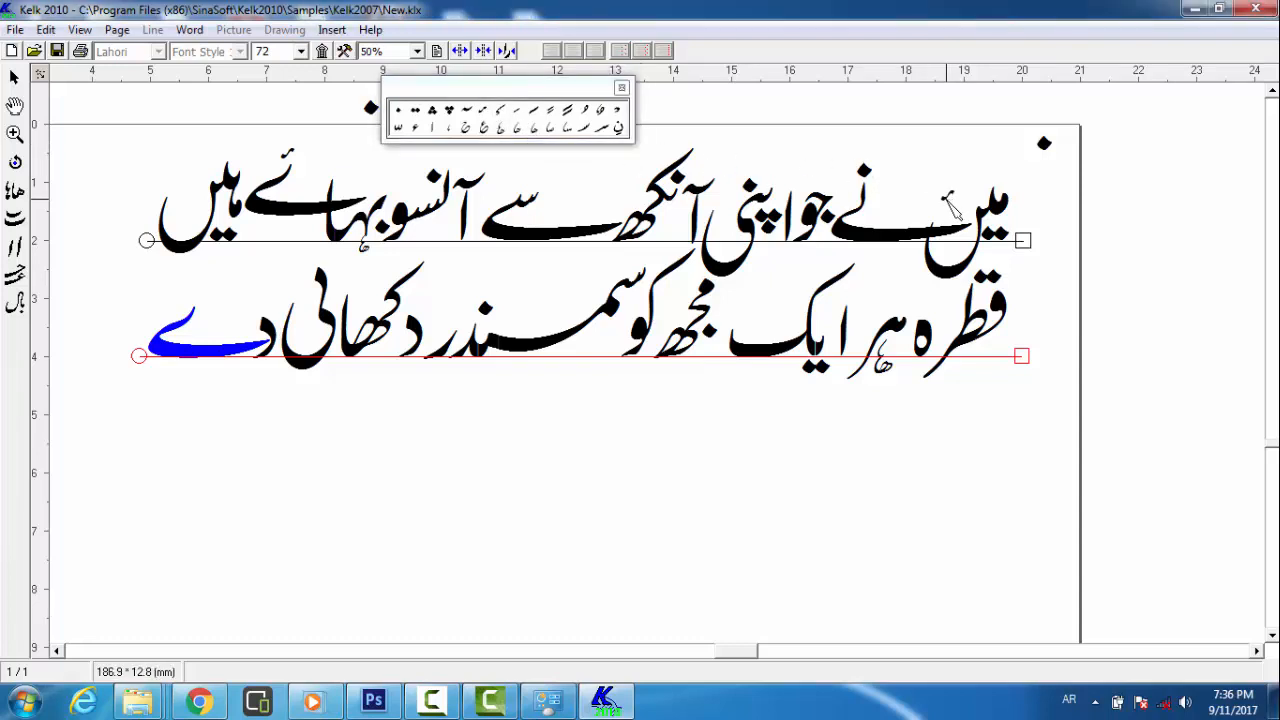
left_click_drag(945, 198, 964, 205)
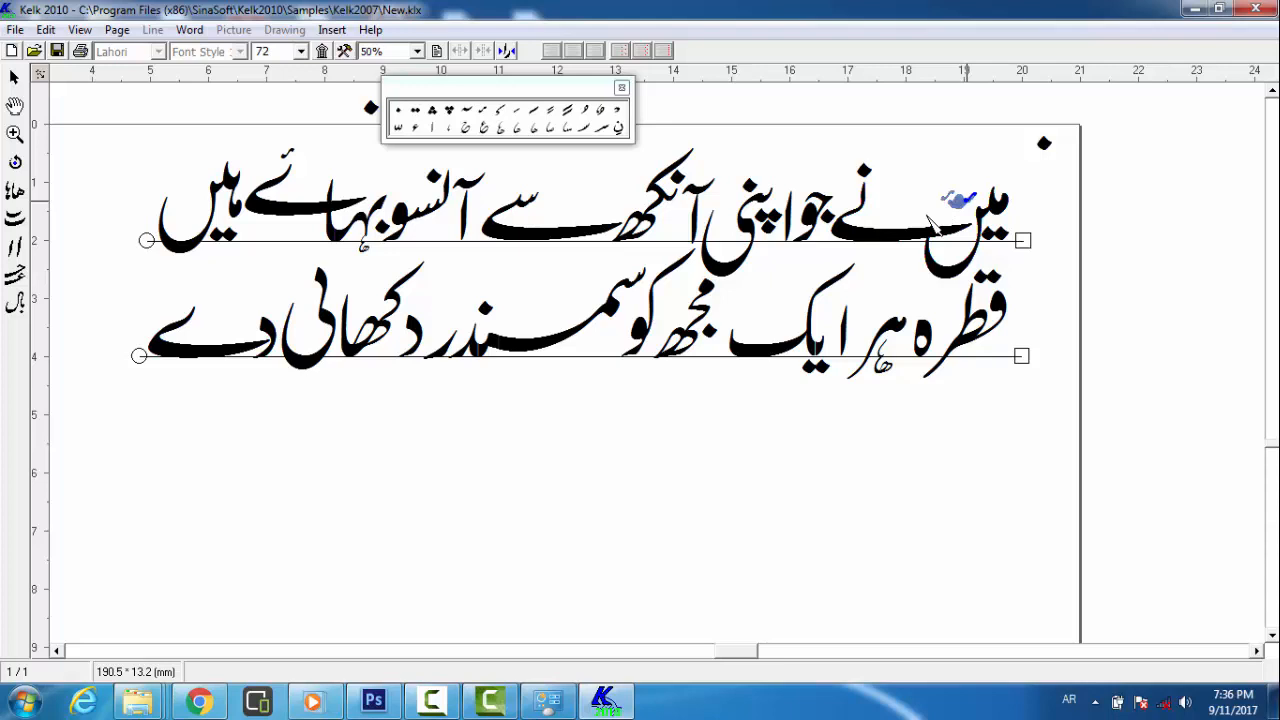
key("ctrl+z")
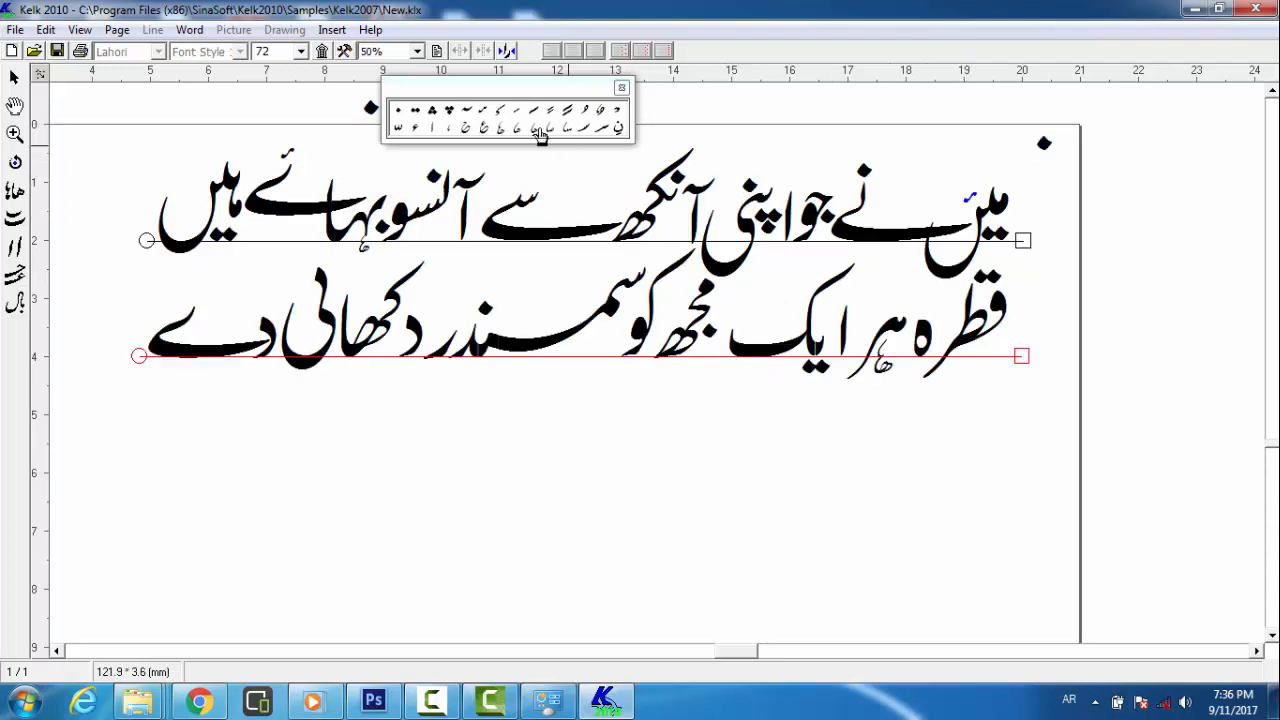
left_click(503, 118)
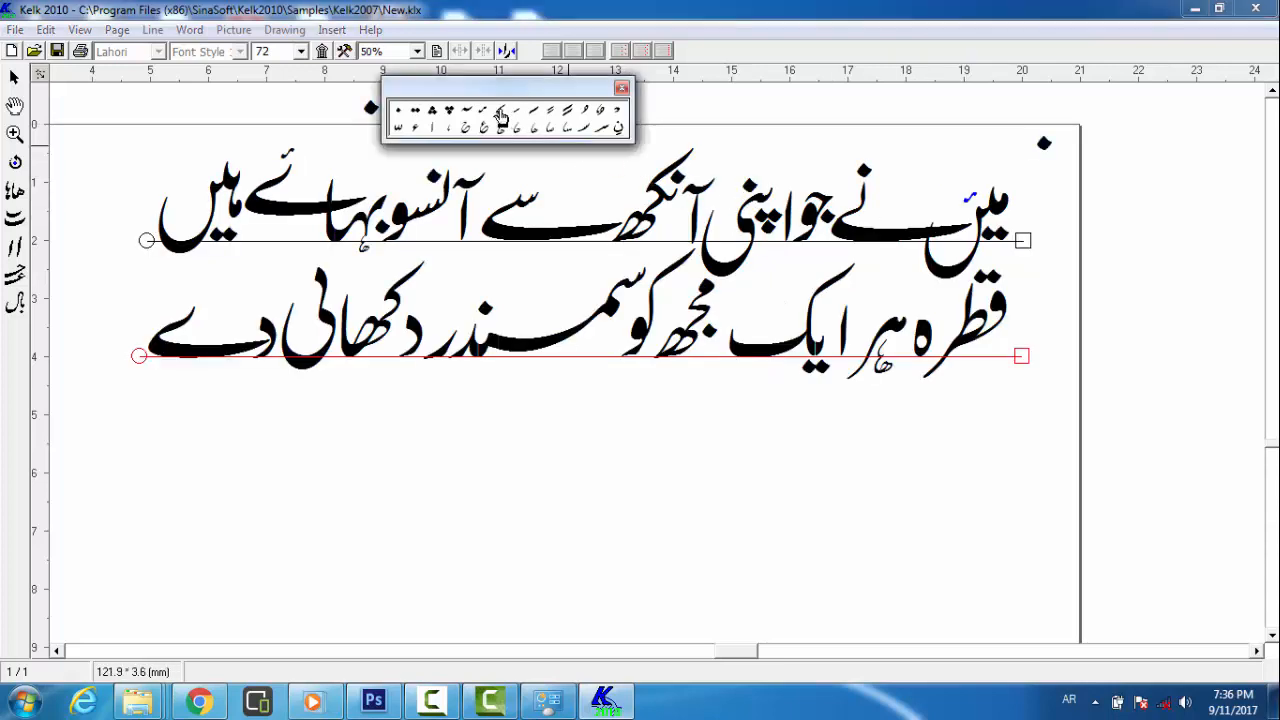
left_click(912, 203)
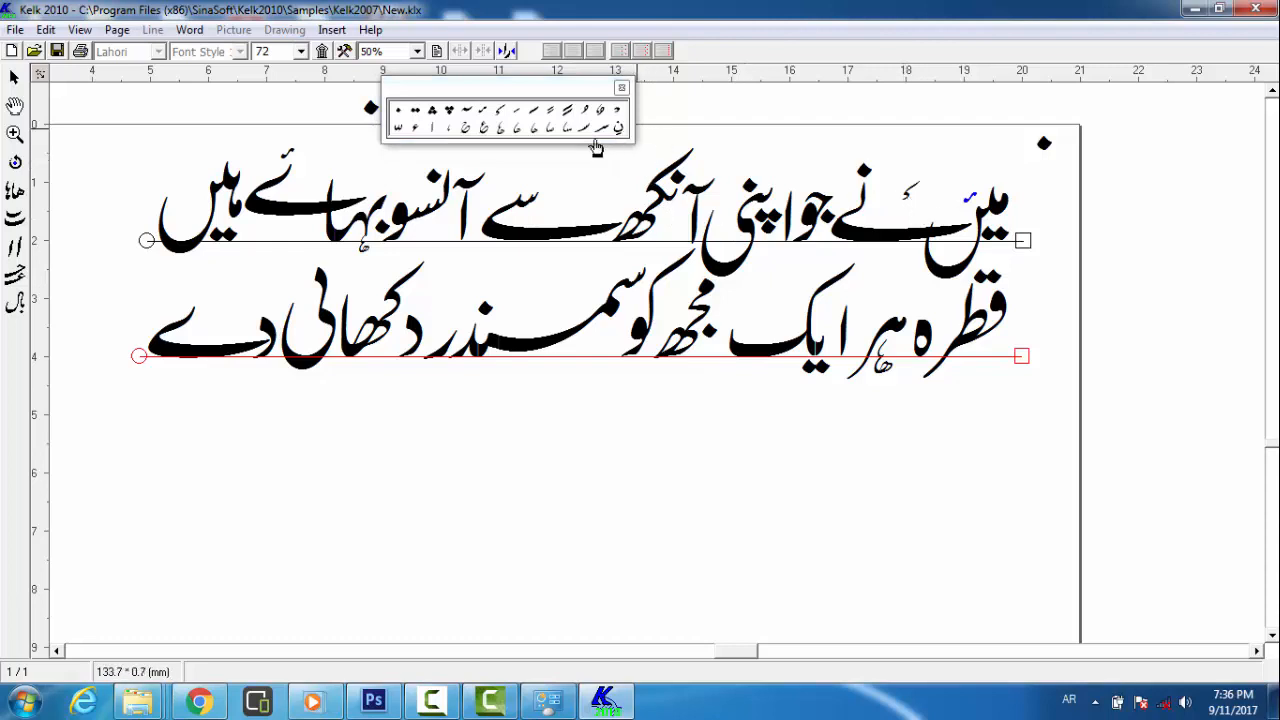
Add a zabar mark above the alif of "اپنی" in the first line
left_click(538, 124)
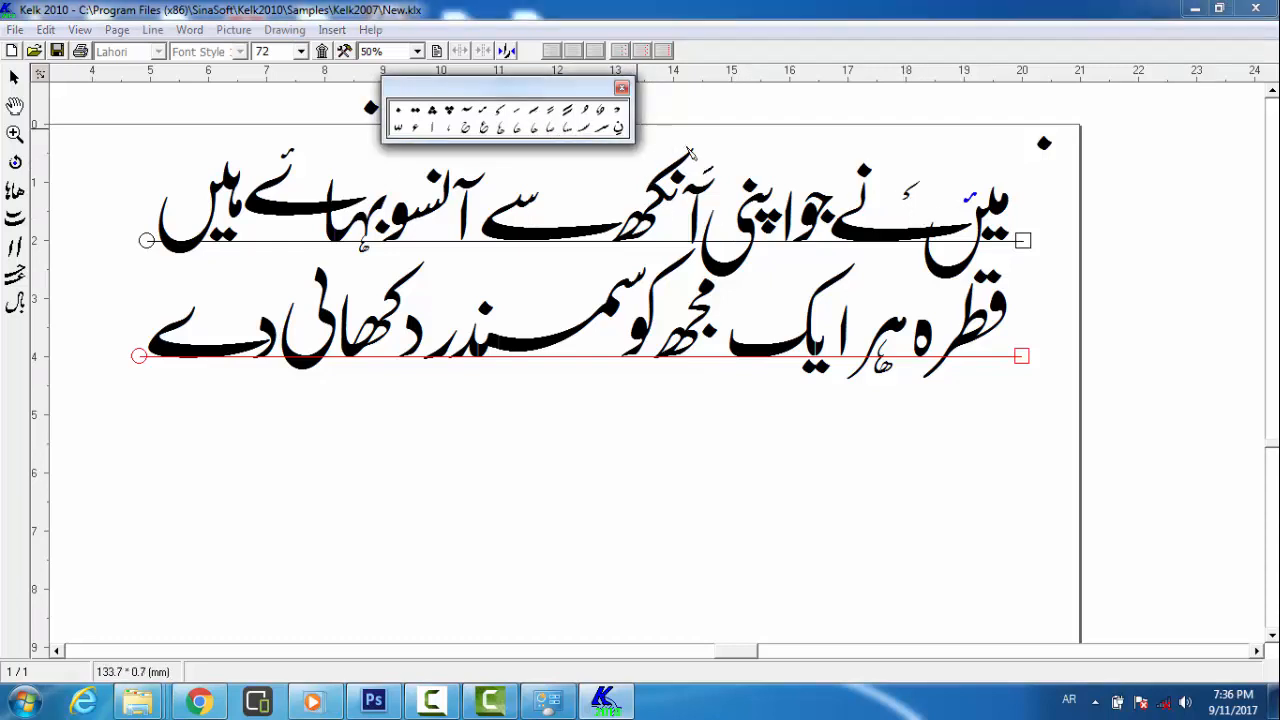
left_click(776, 186)
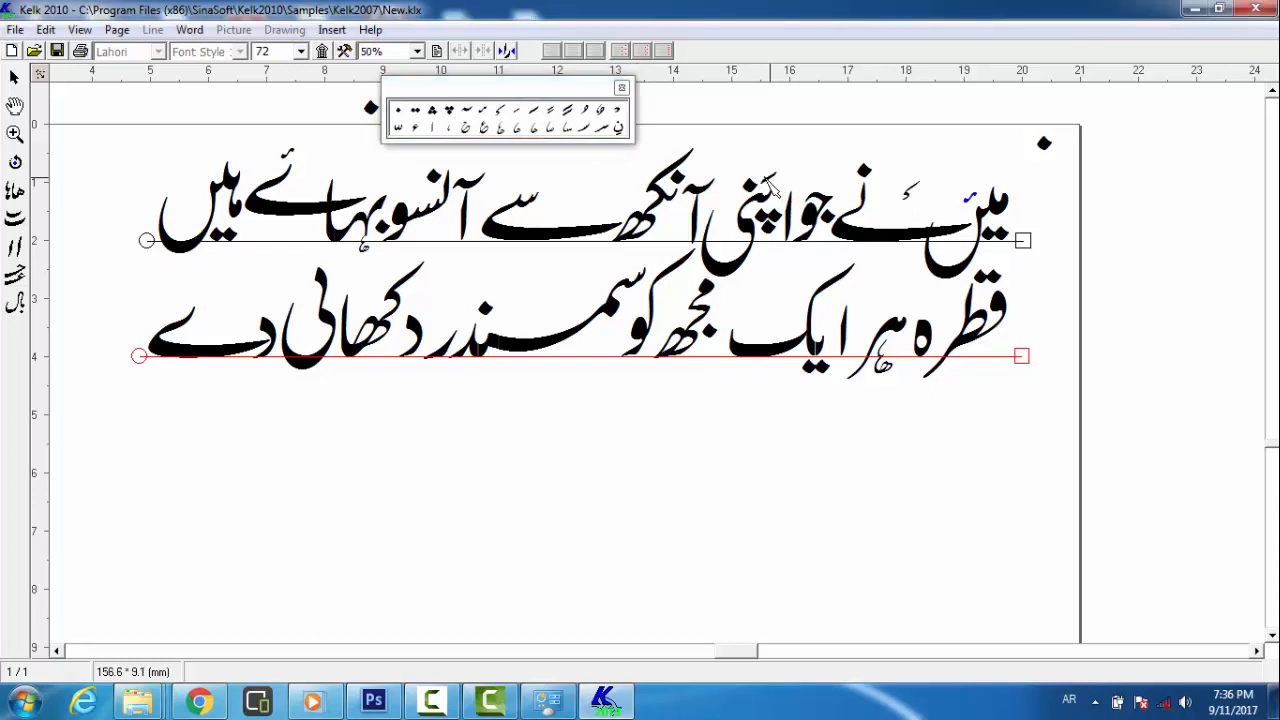
left_click(768, 180)
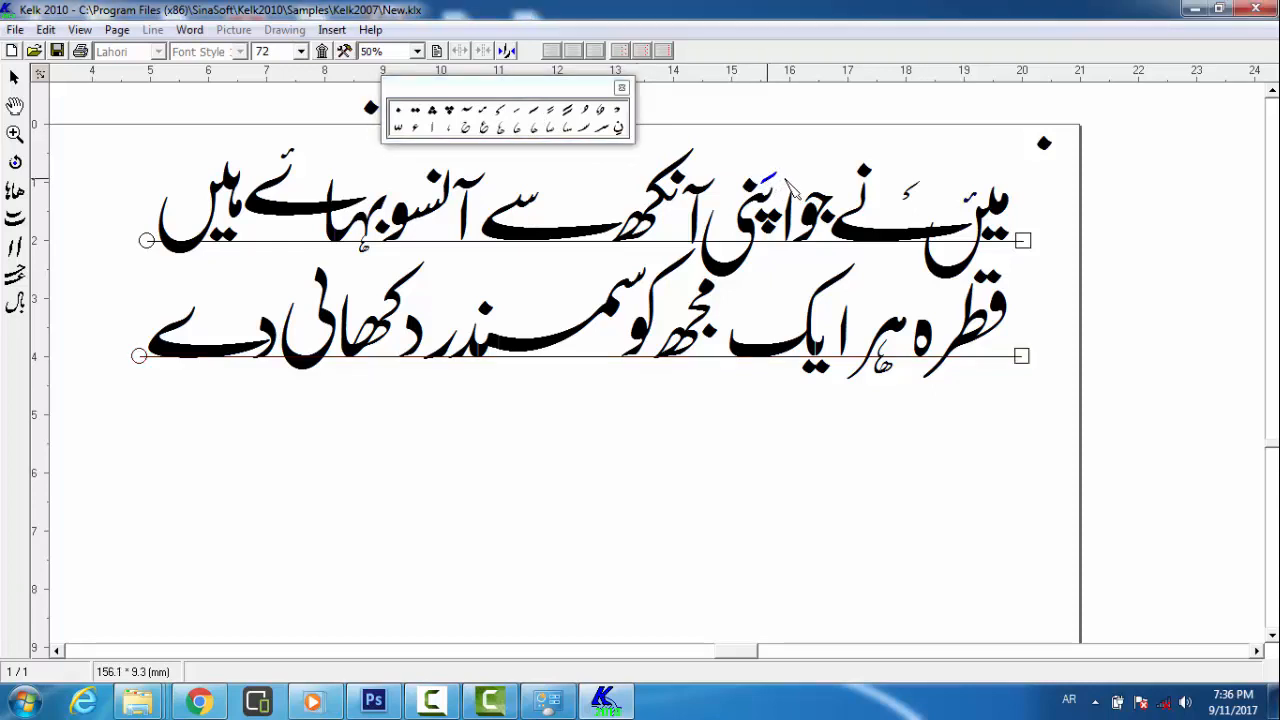
left_click_drag(768, 179, 788, 183)
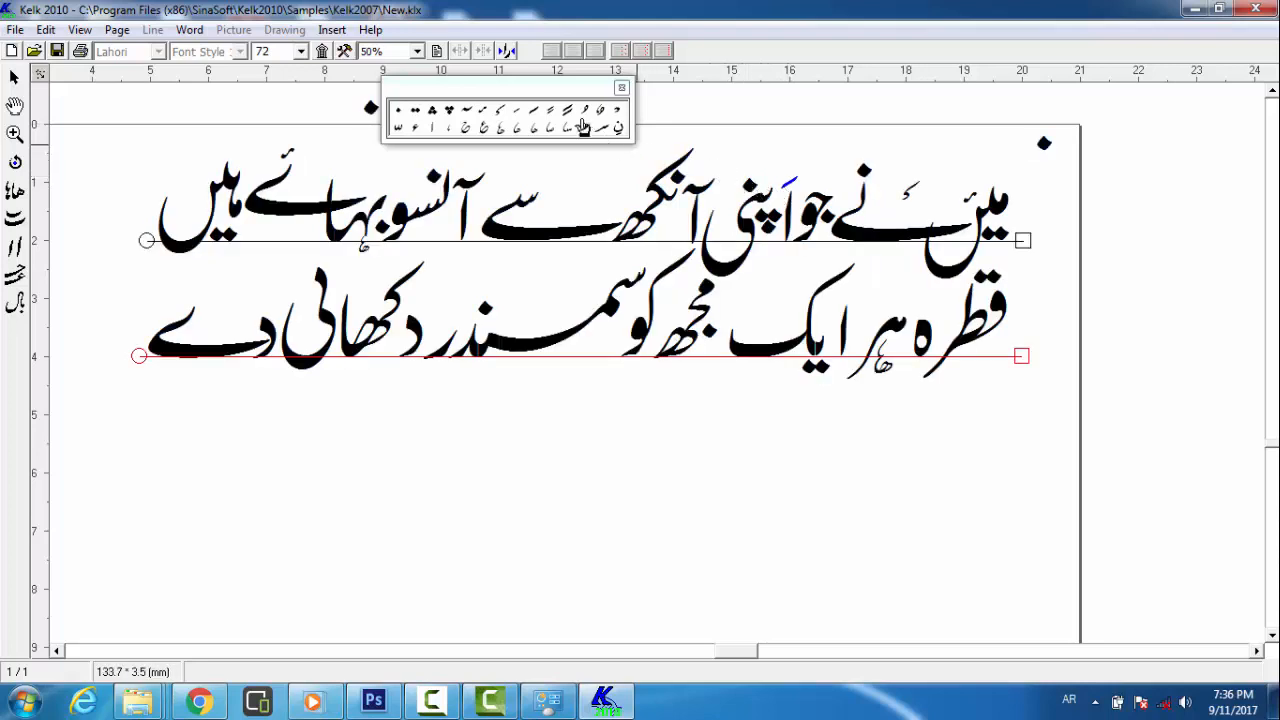
Add jazm marks above the peh of "اپنی" and above the end of "آنکھ"
left_click(617, 112)
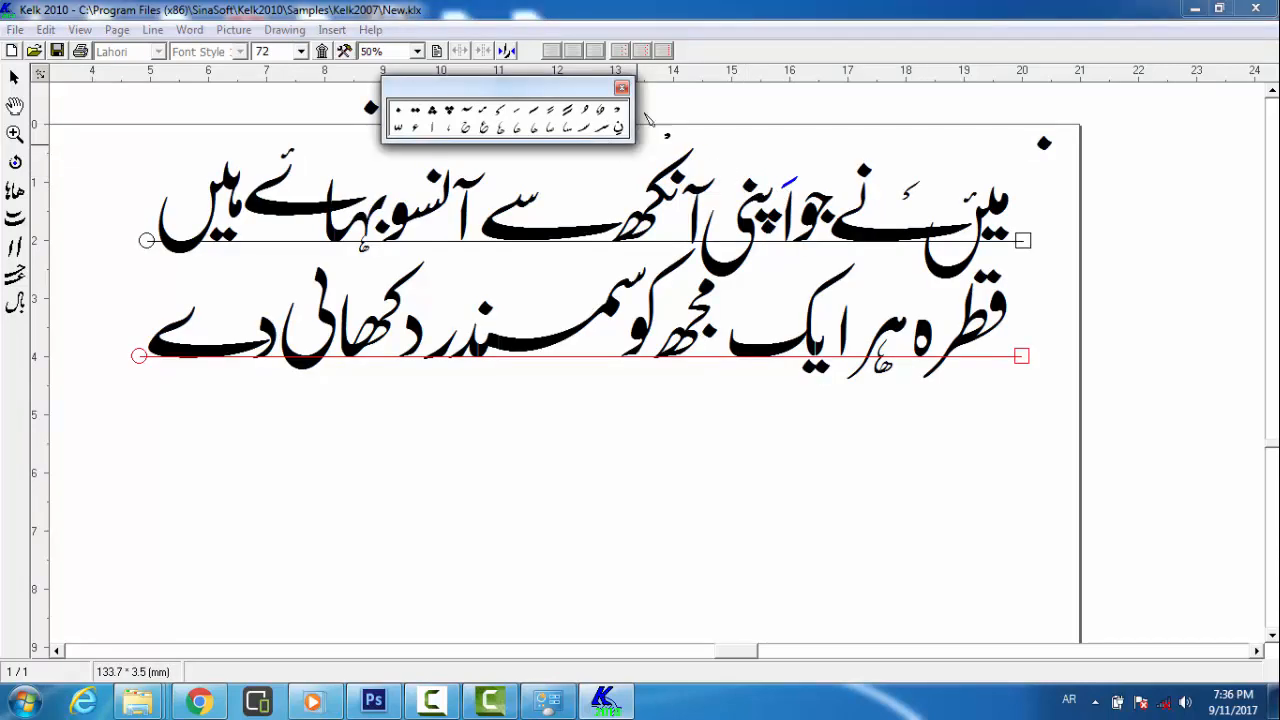
left_click(745, 158)
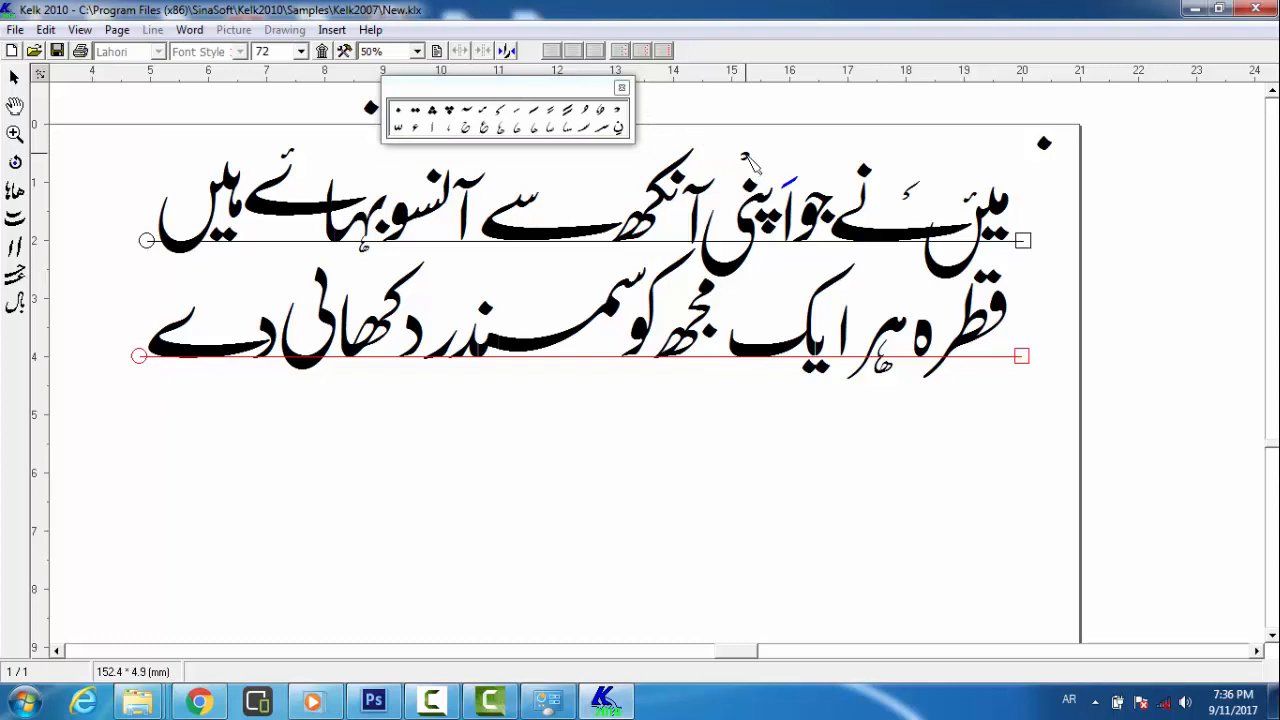
left_click_drag(746, 156, 769, 178)
left_click(617, 115)
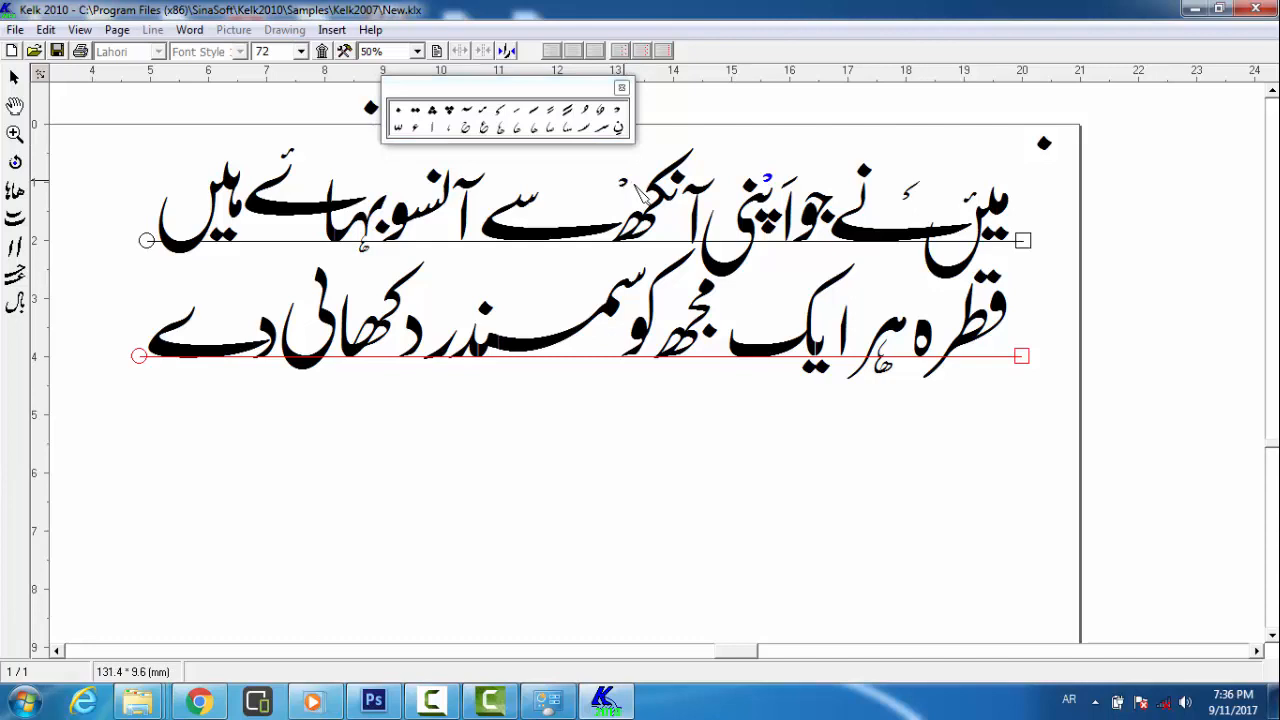
left_click(636, 197)
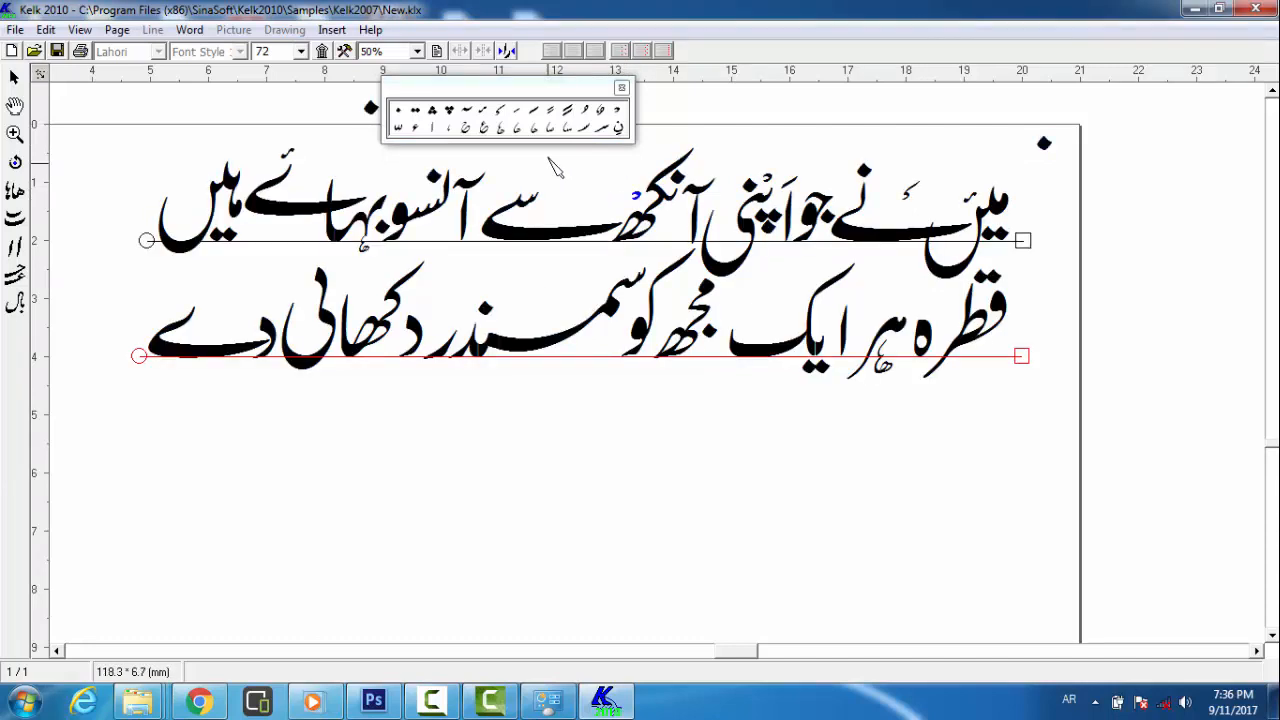
Place a small kaf-shaped mark and a small seen-shaped mark side by side above the long yeh of "سے"
left_click(501, 110)
left_click(566, 196)
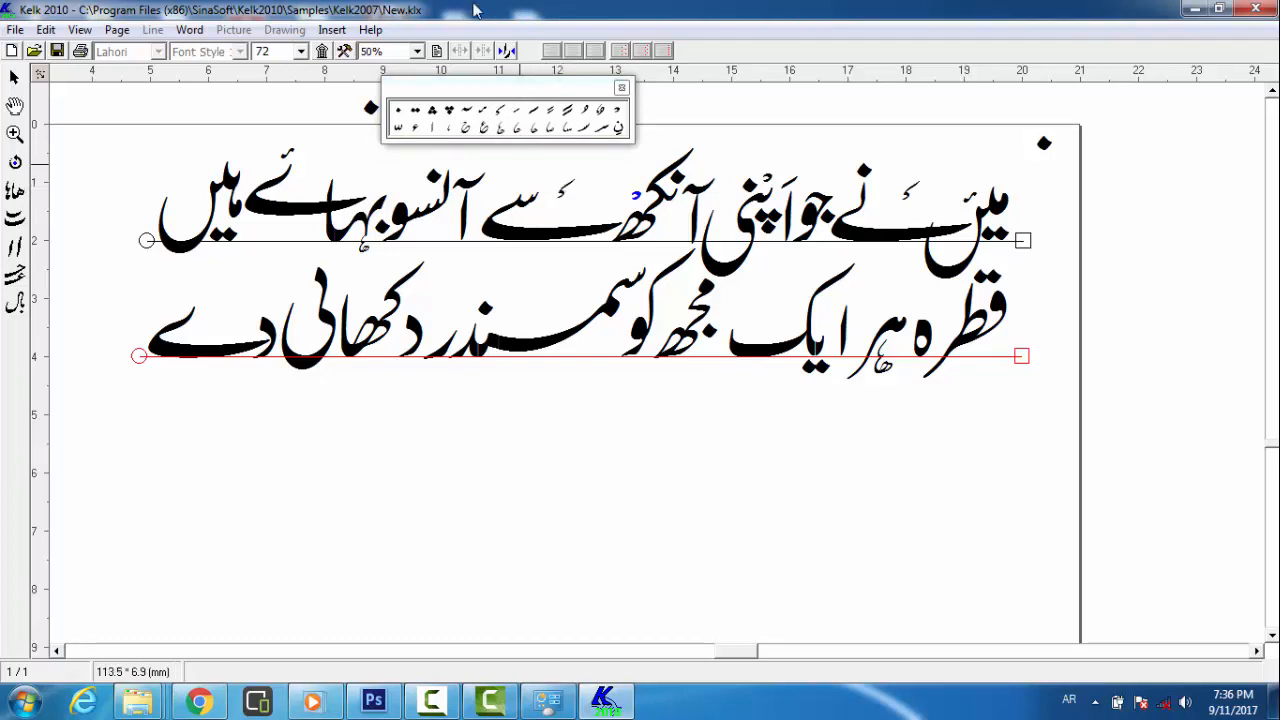
left_click(568, 129)
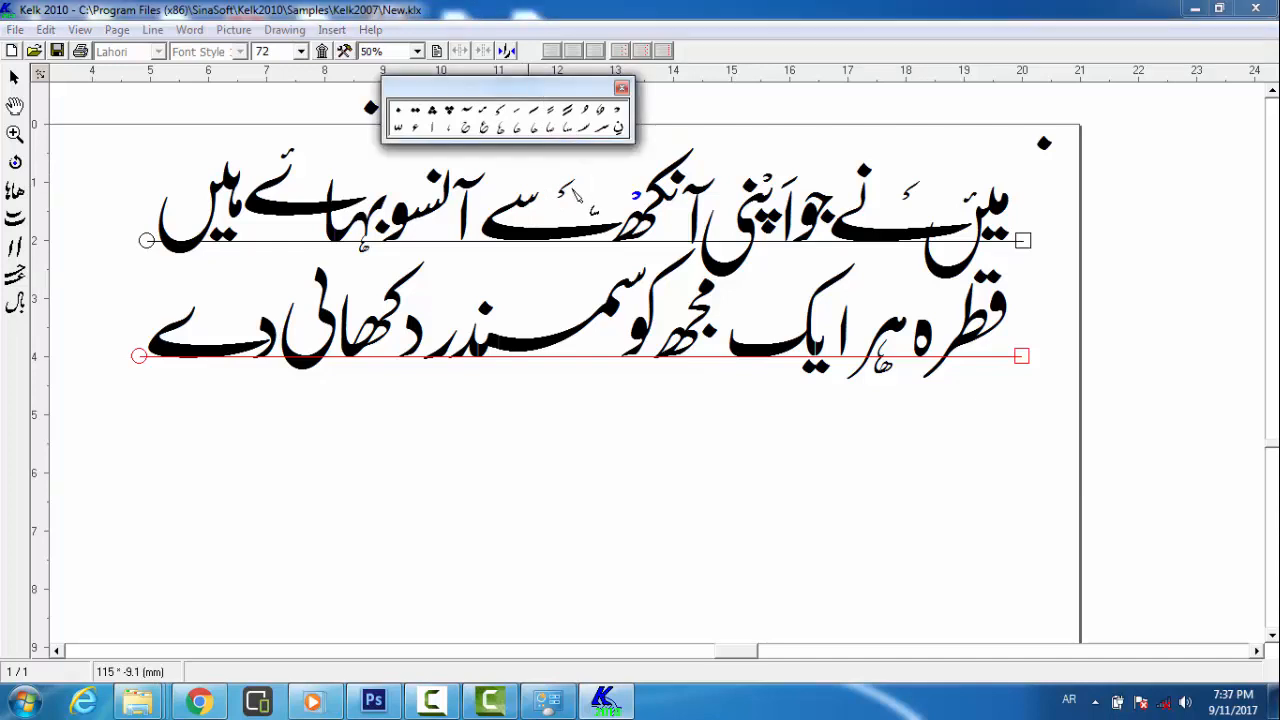
left_click(581, 192)
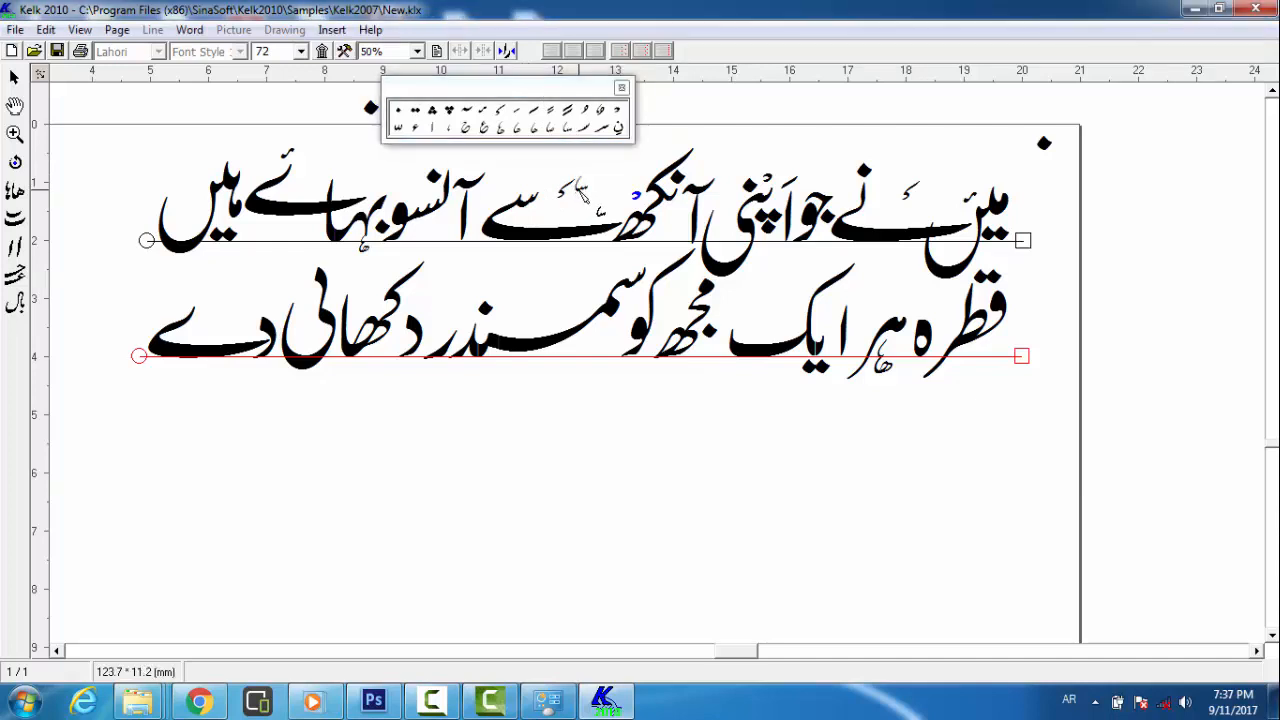
left_click_drag(581, 189, 596, 193)
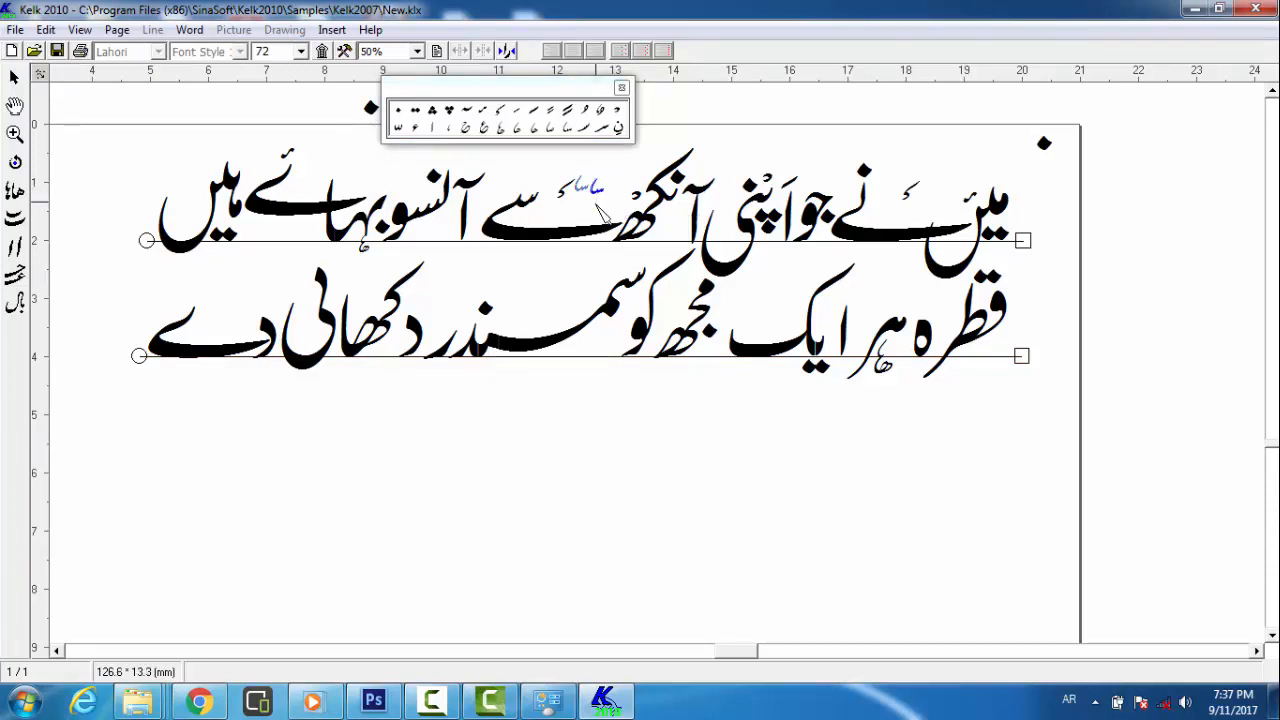
left_click(596, 204)
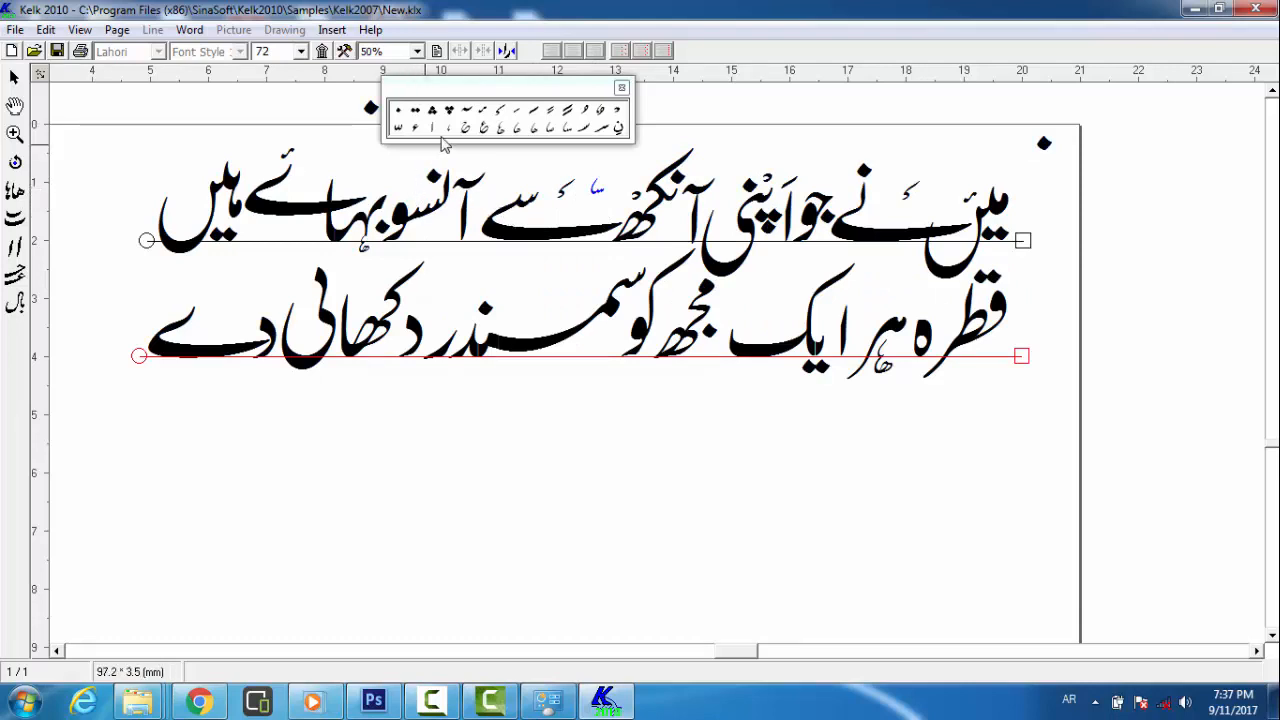
Add a pesh mark above the seen of "آنسو" and settle it close to the letters
left_click(587, 118)
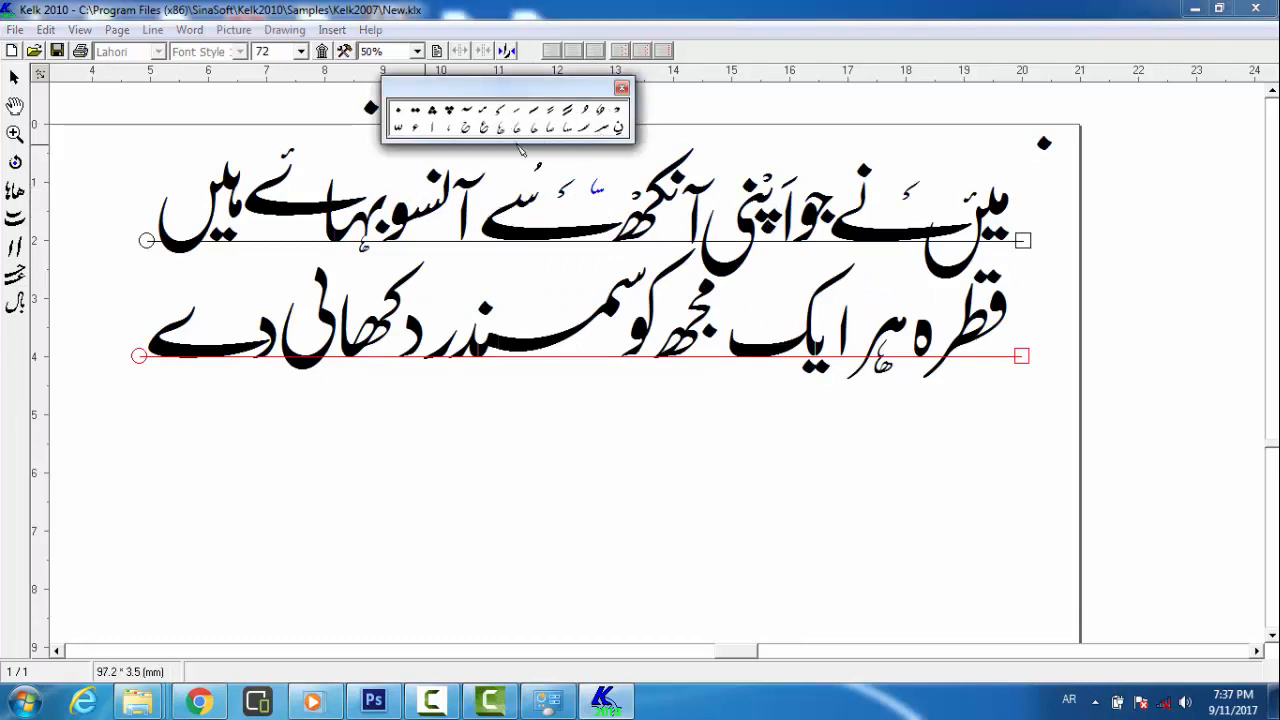
left_click(411, 179)
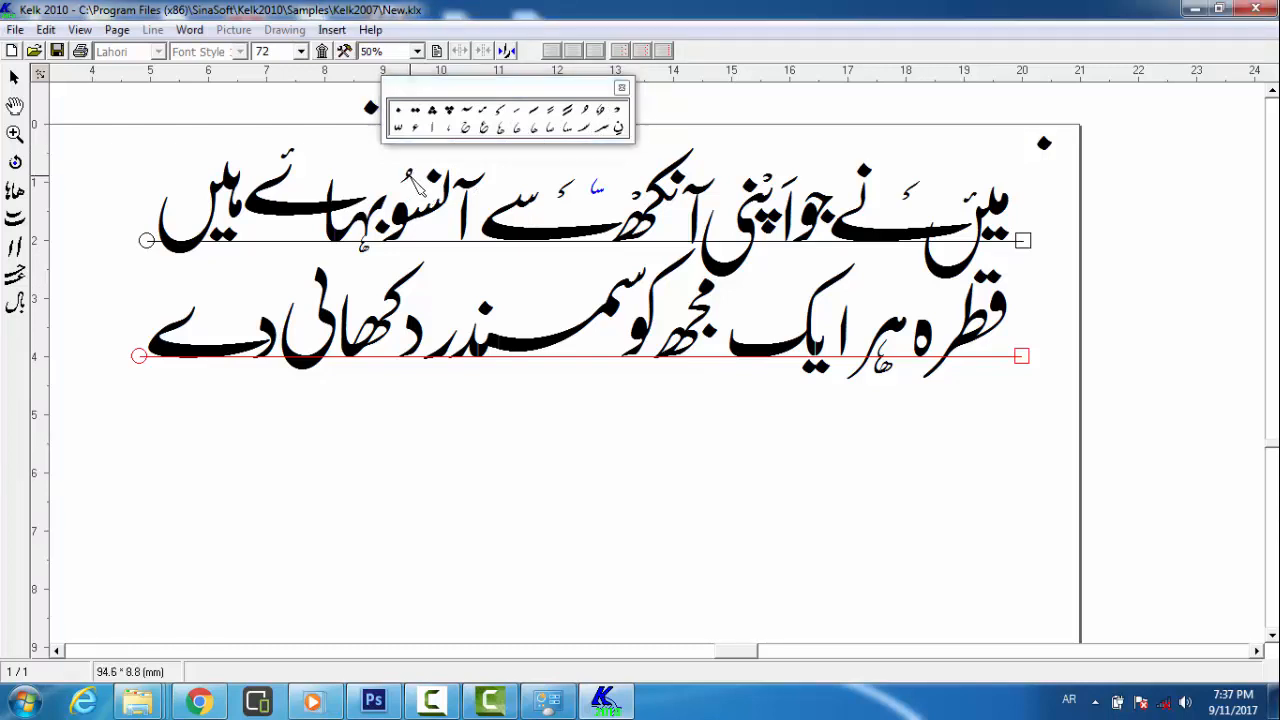
left_click(412, 178)
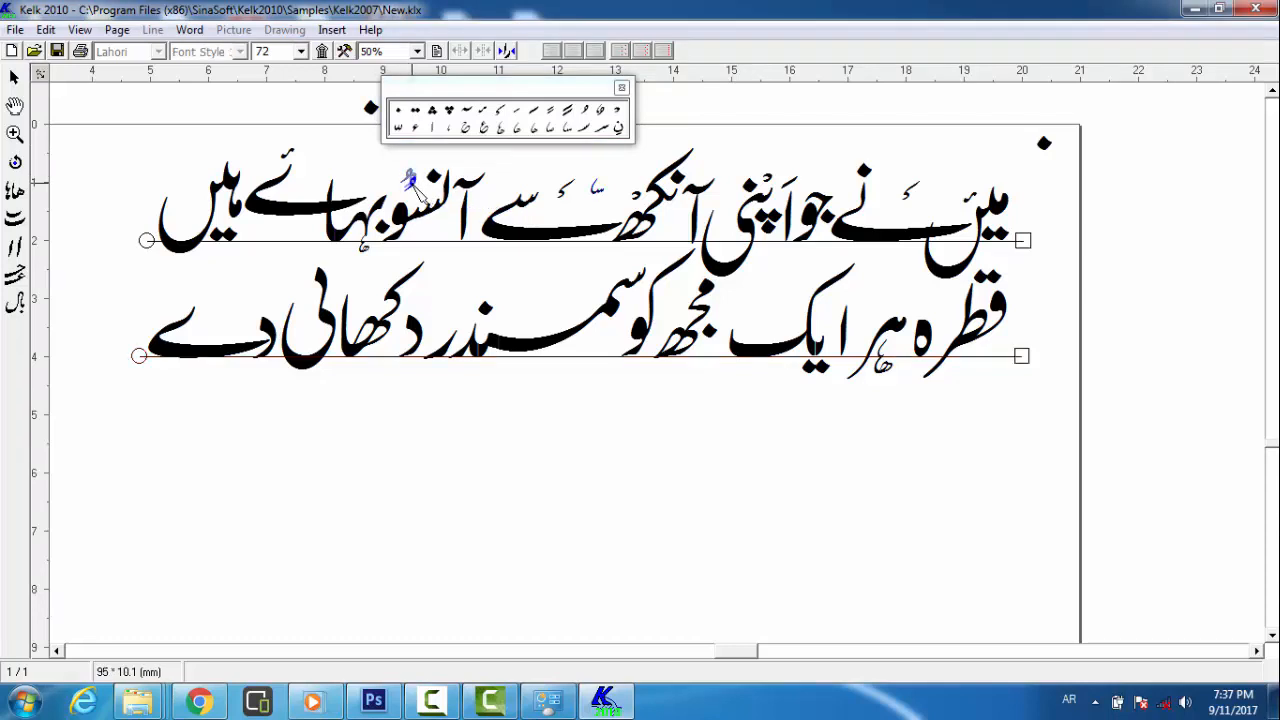
Add a zabar mark above the start of "بہائے" in the first line and settle it over the beh
left_click(517, 125)
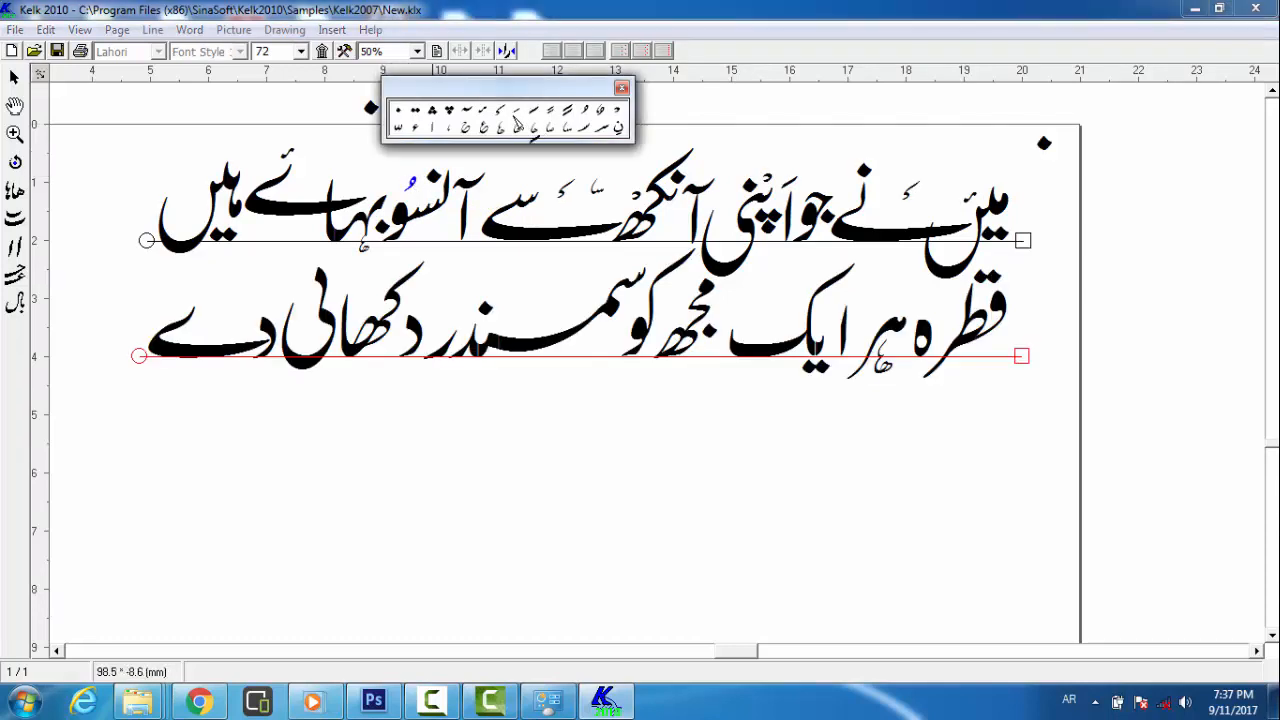
left_click_drag(514, 116, 366, 152)
left_click(357, 167)
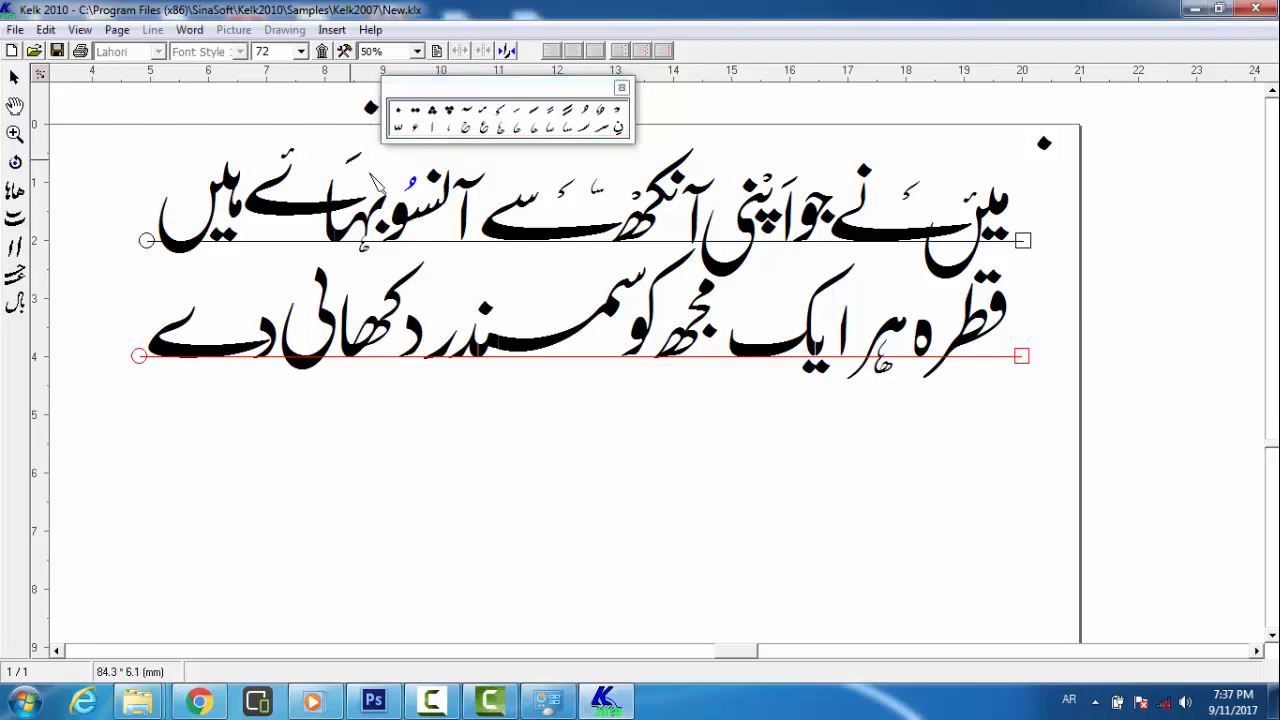
left_click(371, 177)
left_click_drag(371, 177, 377, 187)
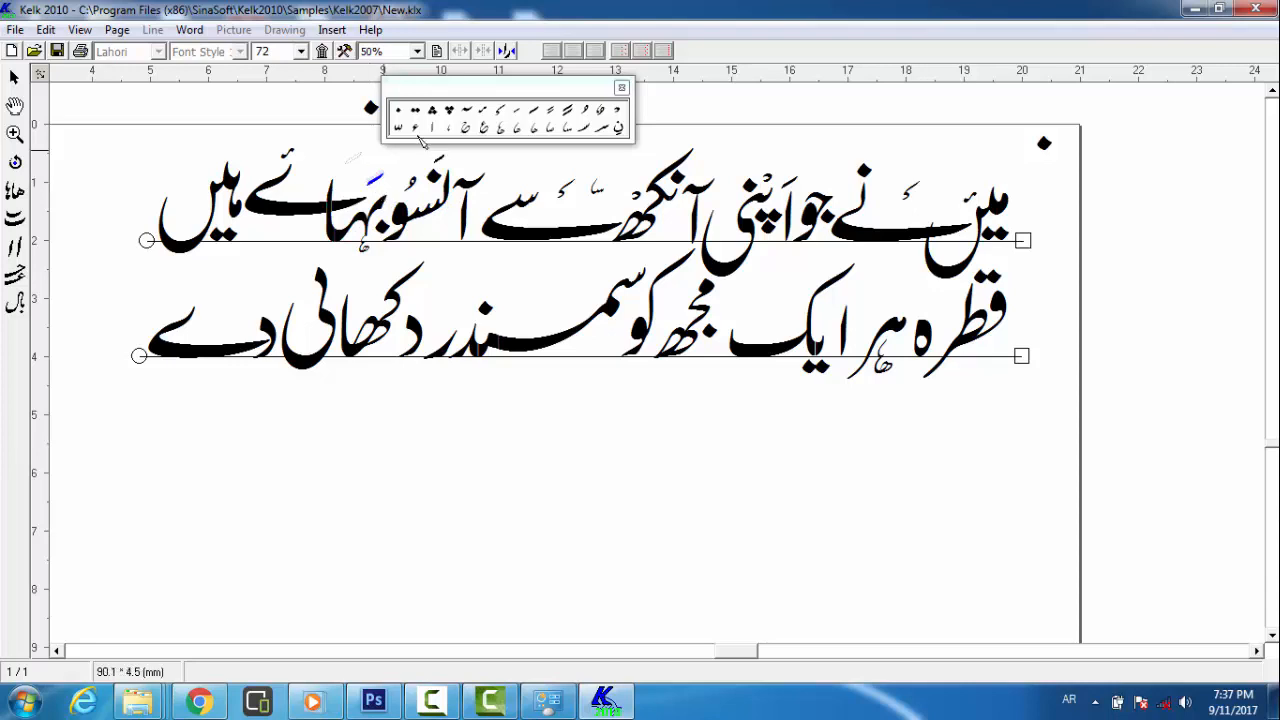
Place a small kaf-shaped mark above the long yeh of "بہائے", close to its stroke
left_click(500, 114)
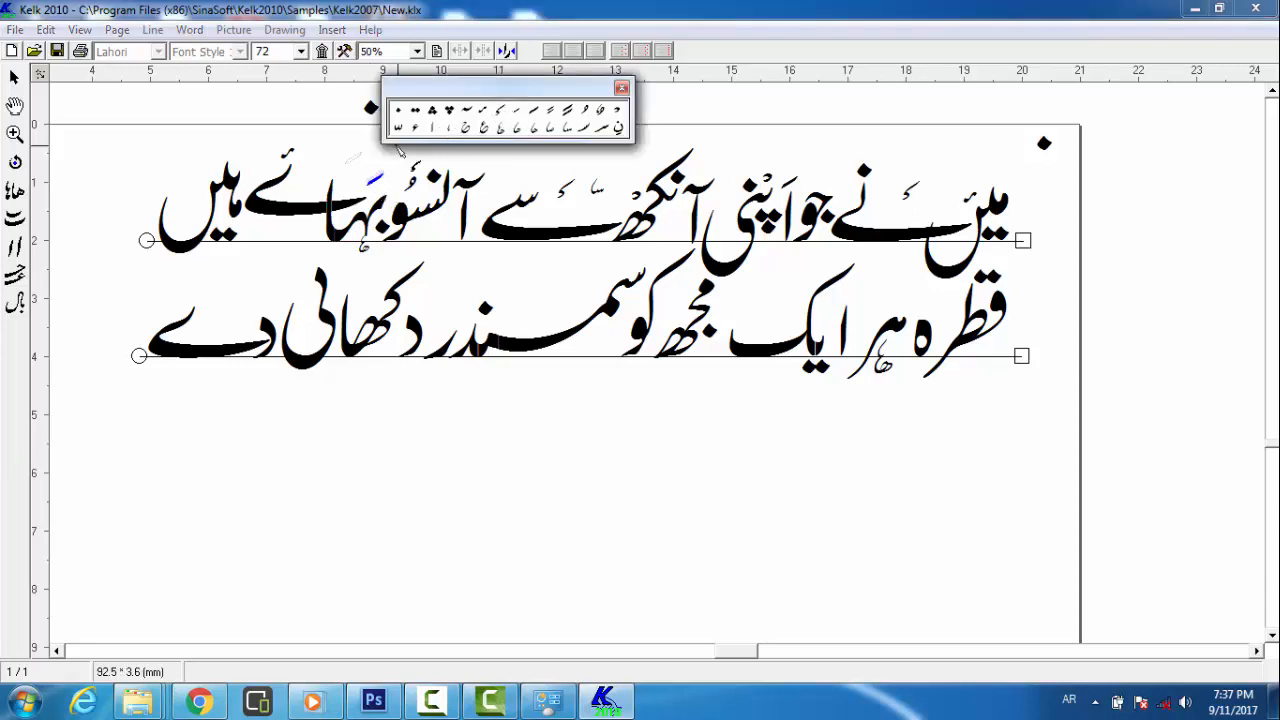
left_click(309, 155)
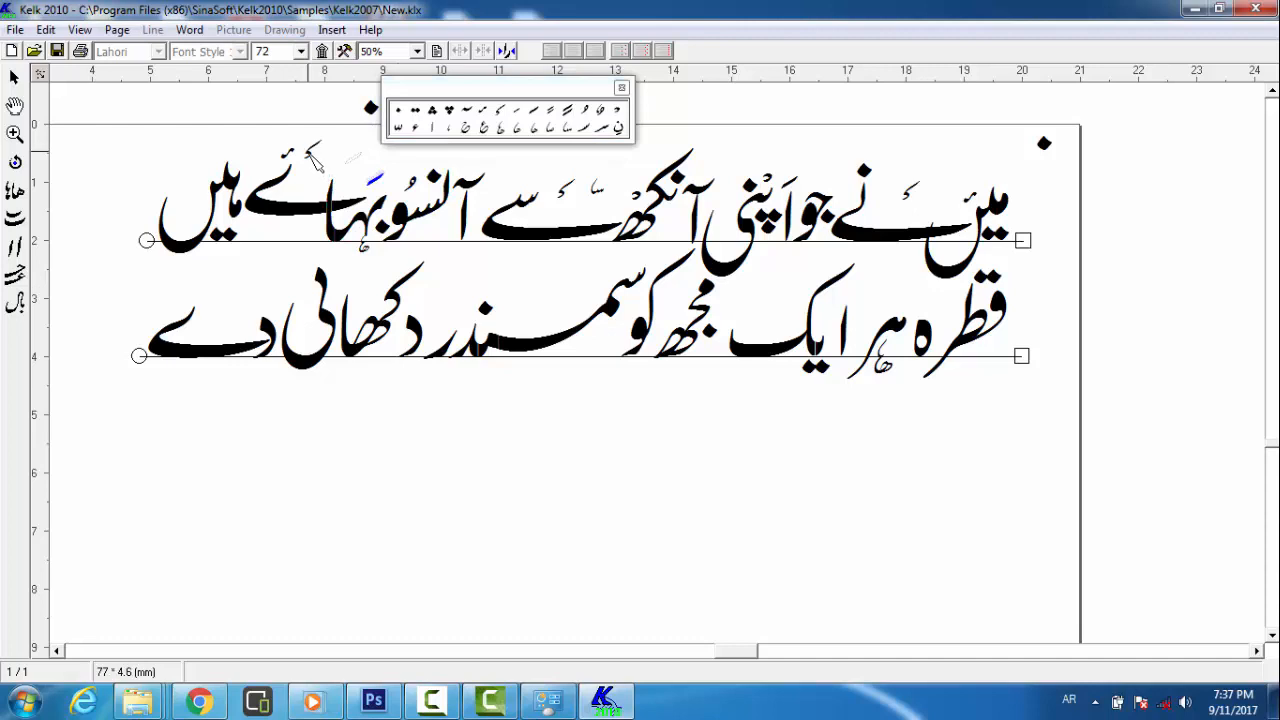
left_click_drag(307, 148, 314, 193)
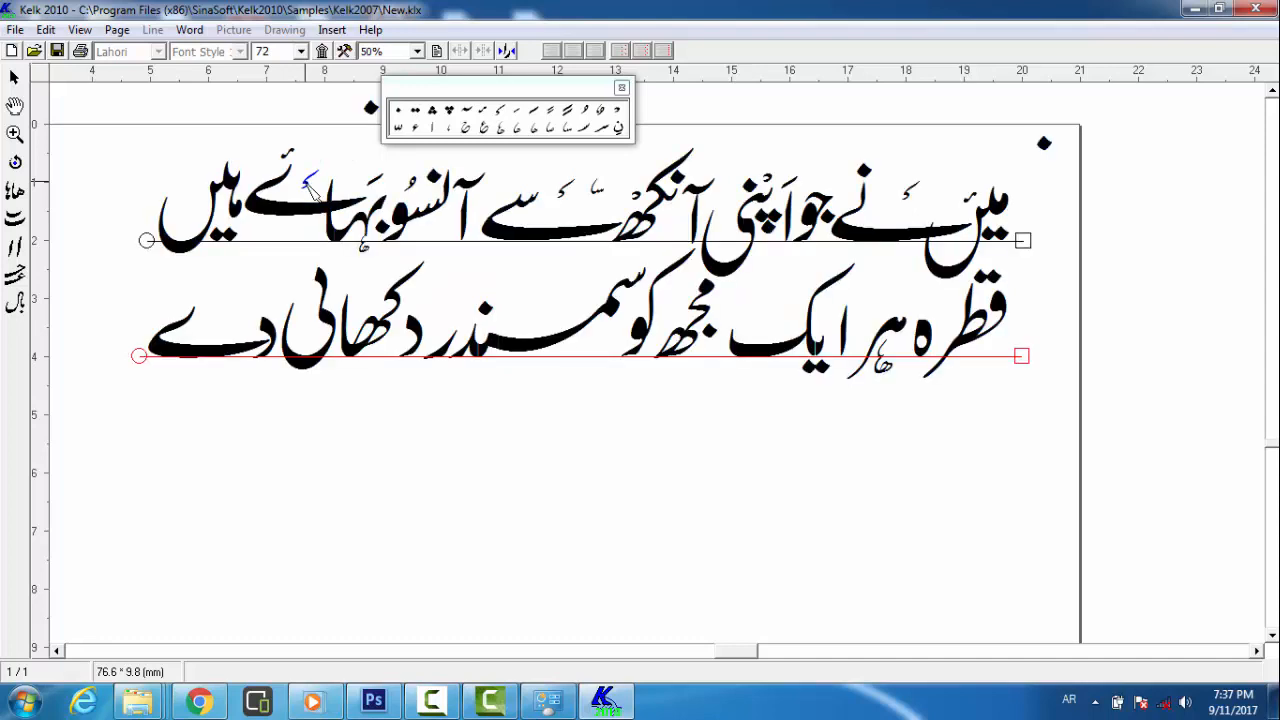
Add a small hamza-shaped mark above the final noon of "ہیں" at the end of the first line
left_click(484, 117)
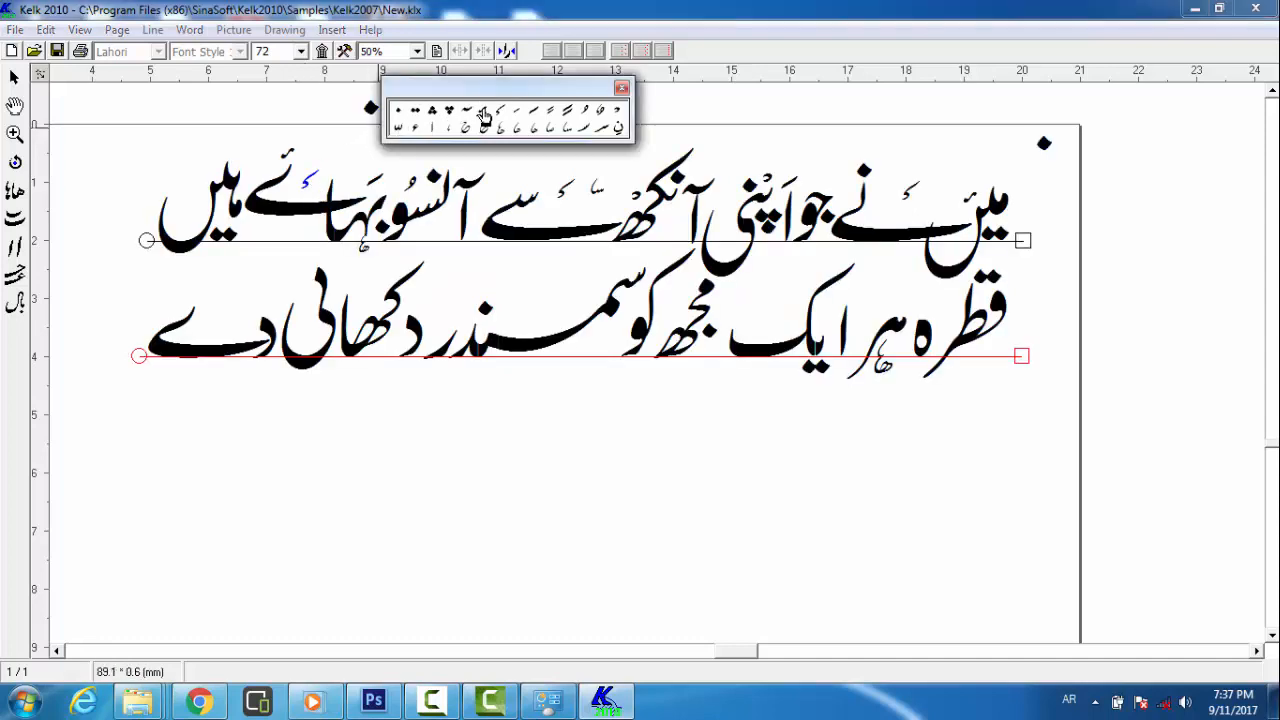
left_click(185, 180)
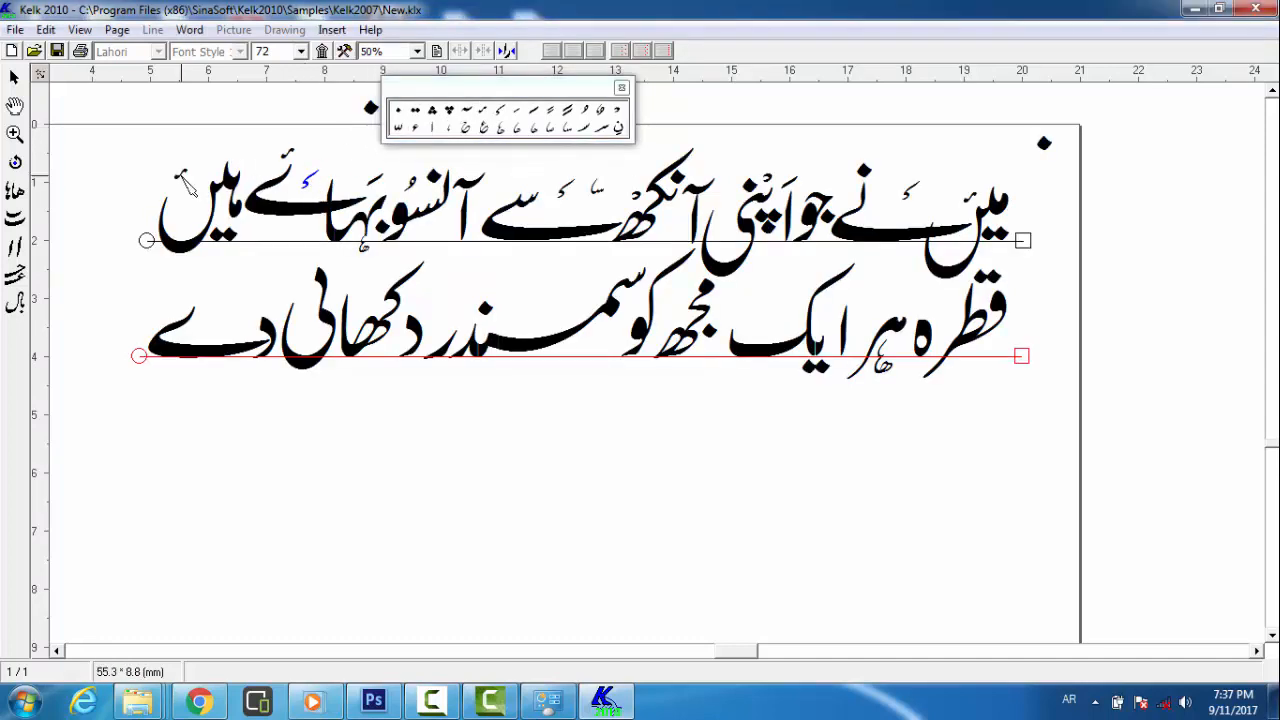
mouse_move(185, 182)
left_mouse_down()
mouse_move(213, 188)
mouse_move(201, 174)
left_mouse_up()
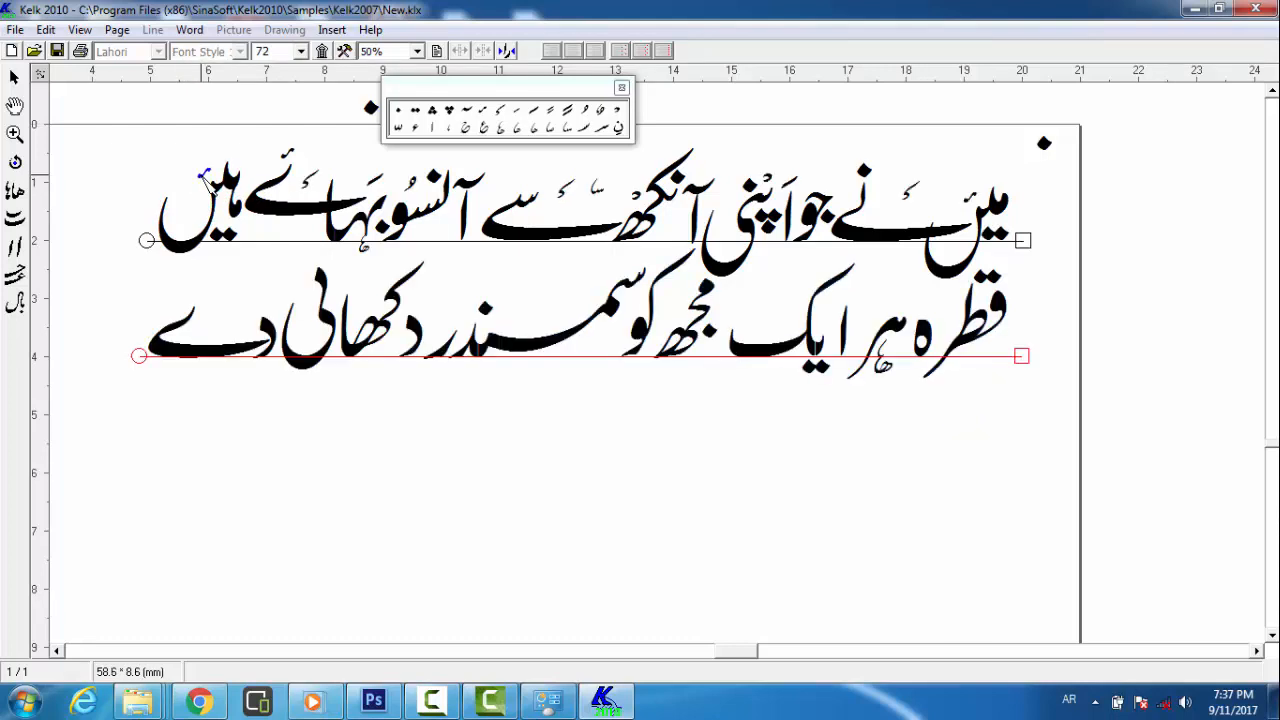
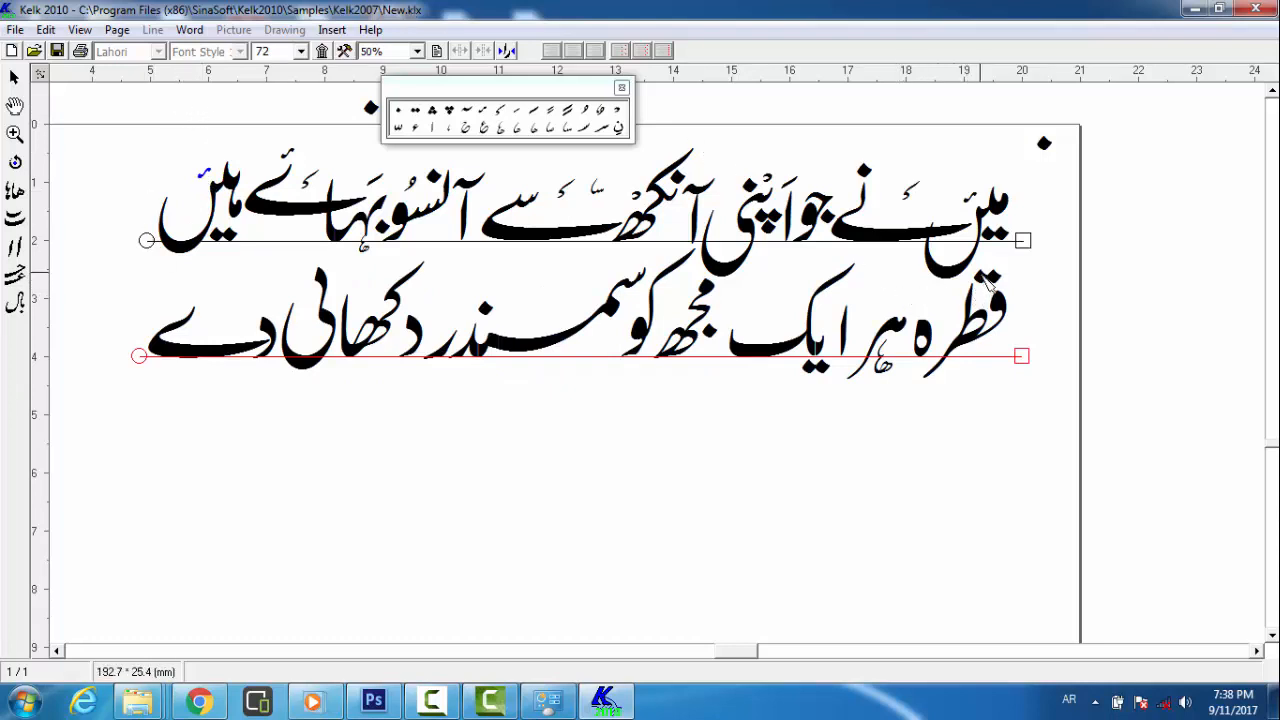
Shift the two dots of the qaf in "قطرہ" slightly right and add a zabar mark just above them
left_click_drag(987, 281, 1000, 284)
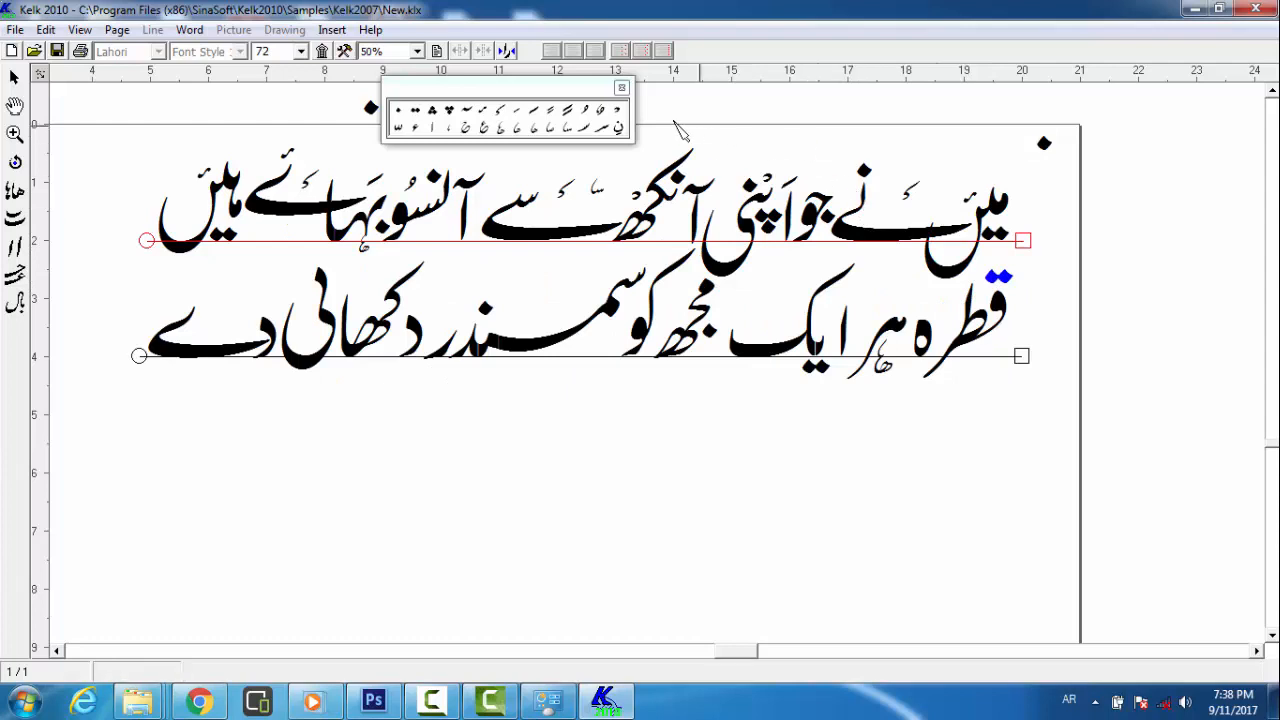
left_click(541, 124)
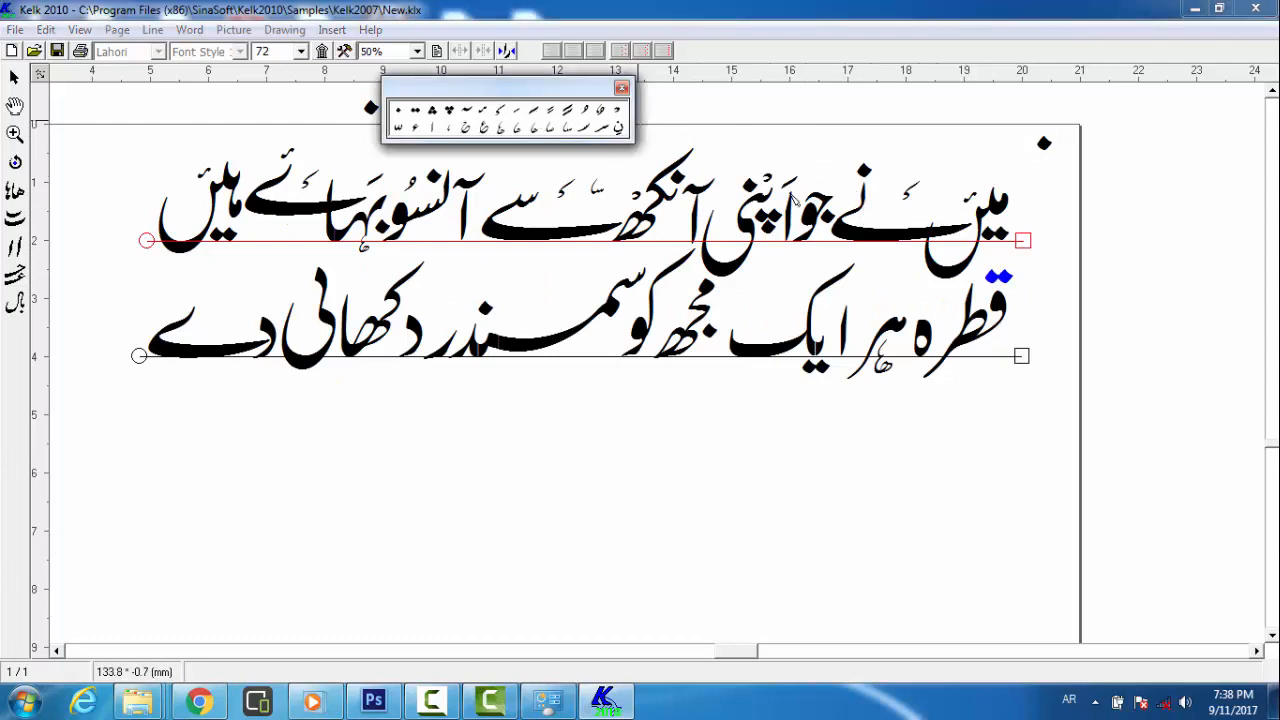
left_click(988, 253)
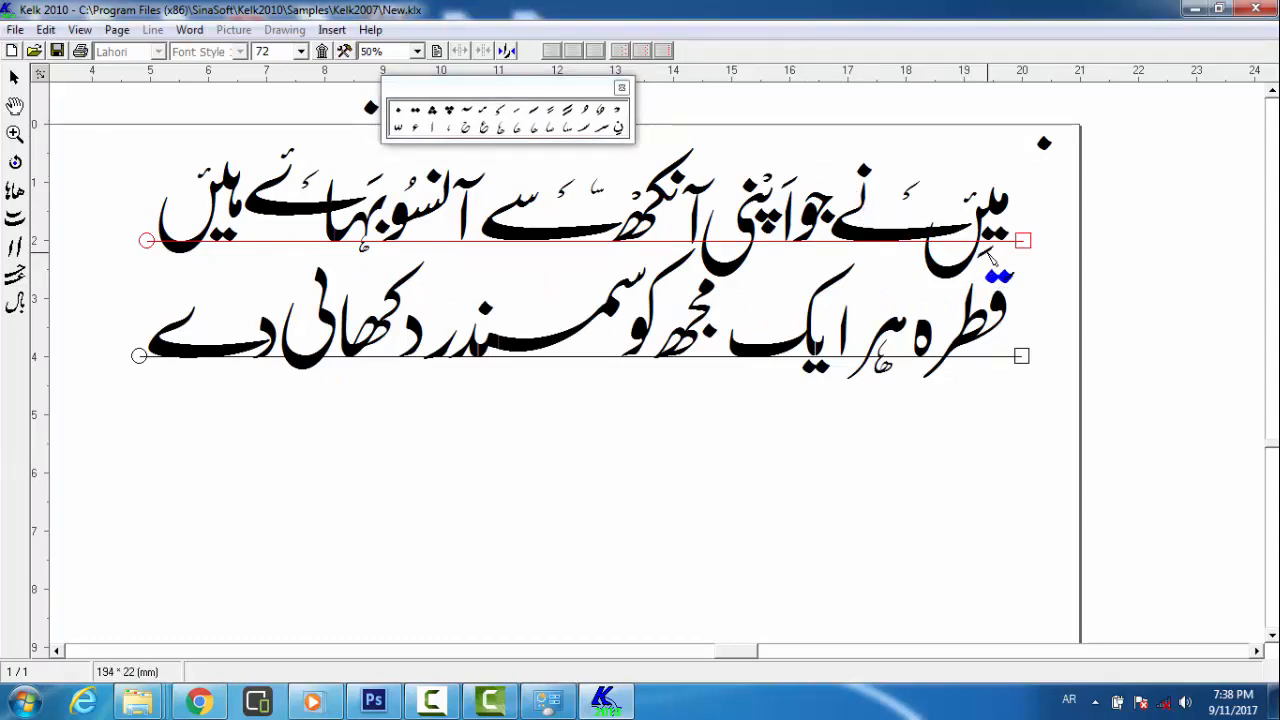
left_click_drag(988, 251, 986, 258)
left_click_drag(989, 263, 993, 268)
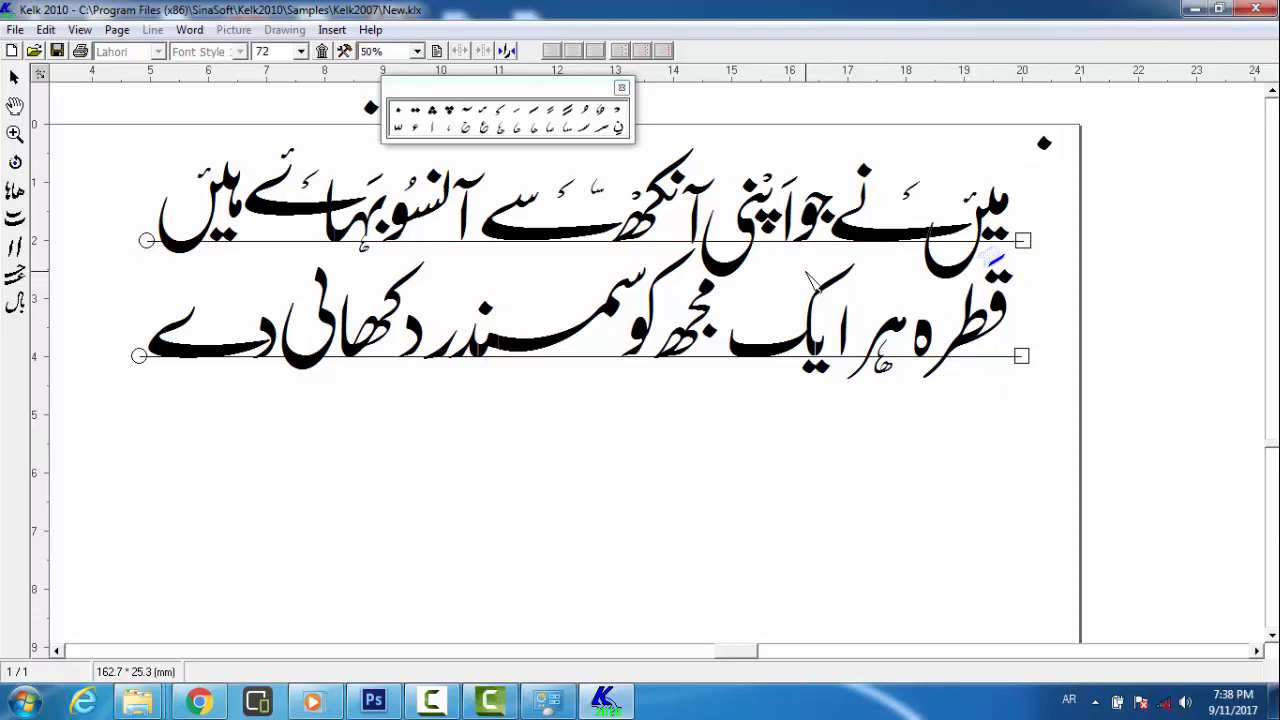
Add a zabar mark above the heh of "ہر" in the second line
left_click(537, 115)
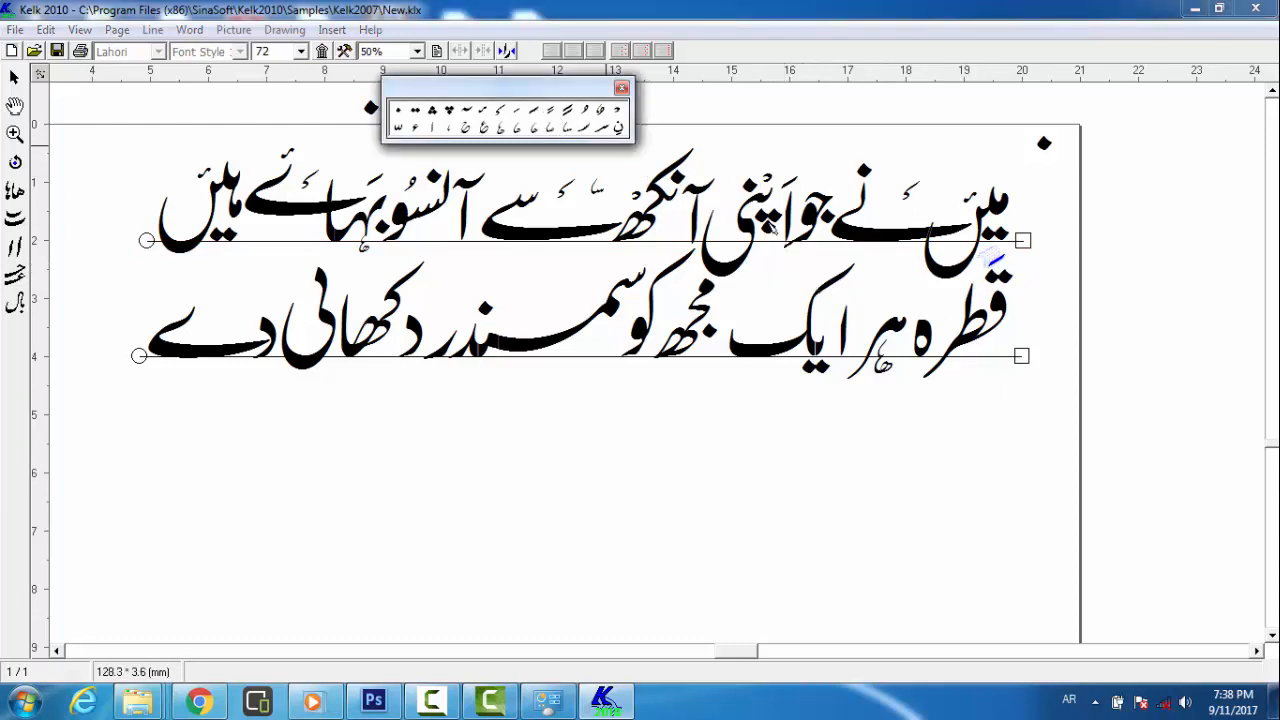
left_click(873, 295)
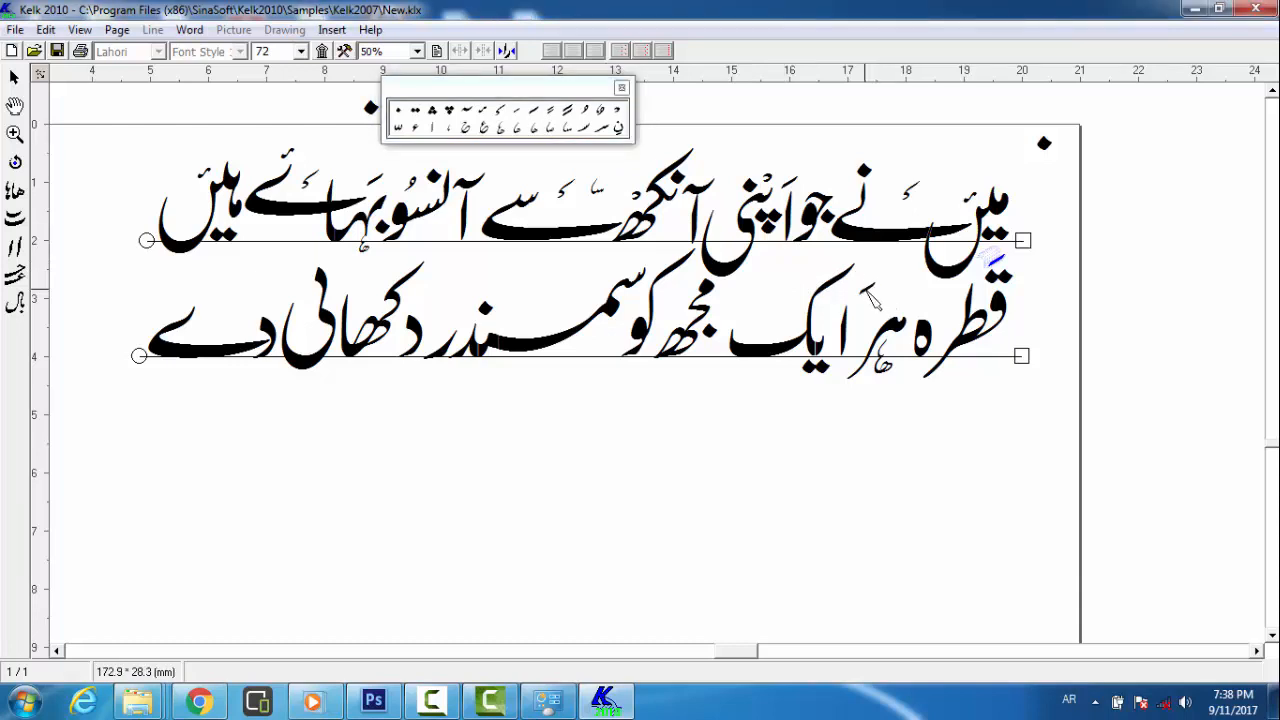
left_click_drag(873, 295, 893, 301)
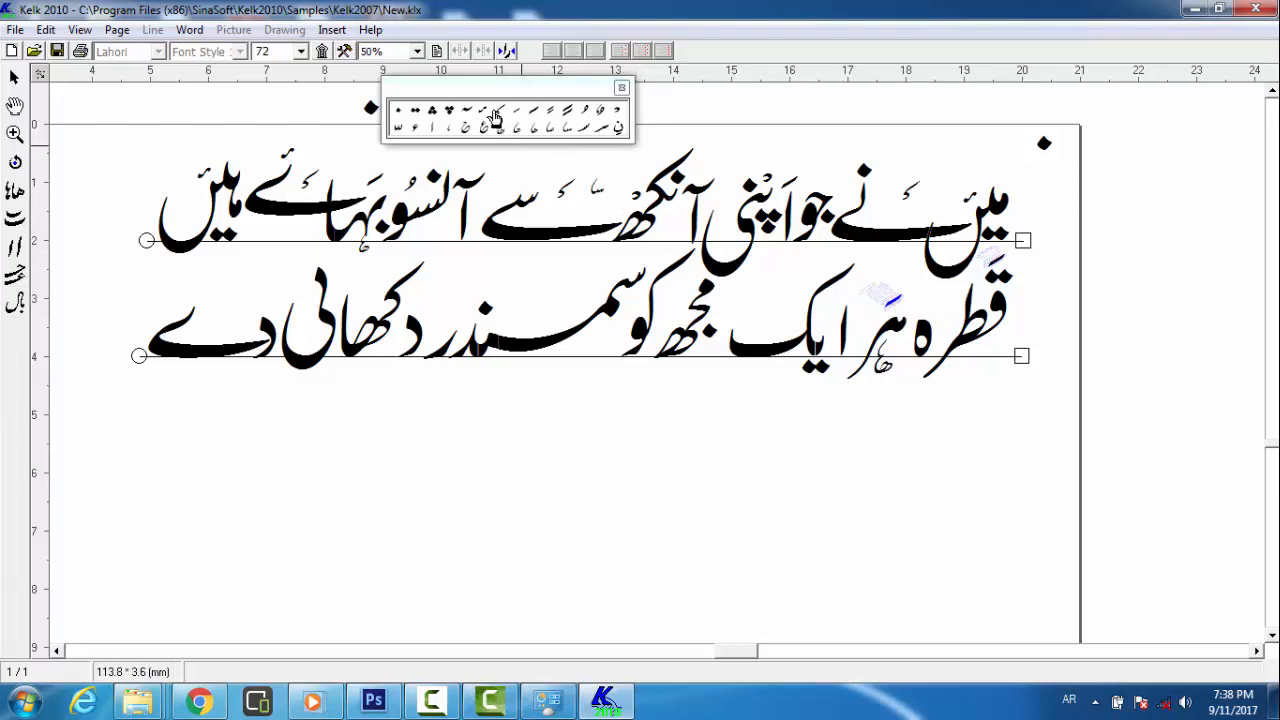
Add a pesh mark beside the top of the meem and a jazm mark above the do-chashmi heh of "مجھ"
left_click(586, 116)
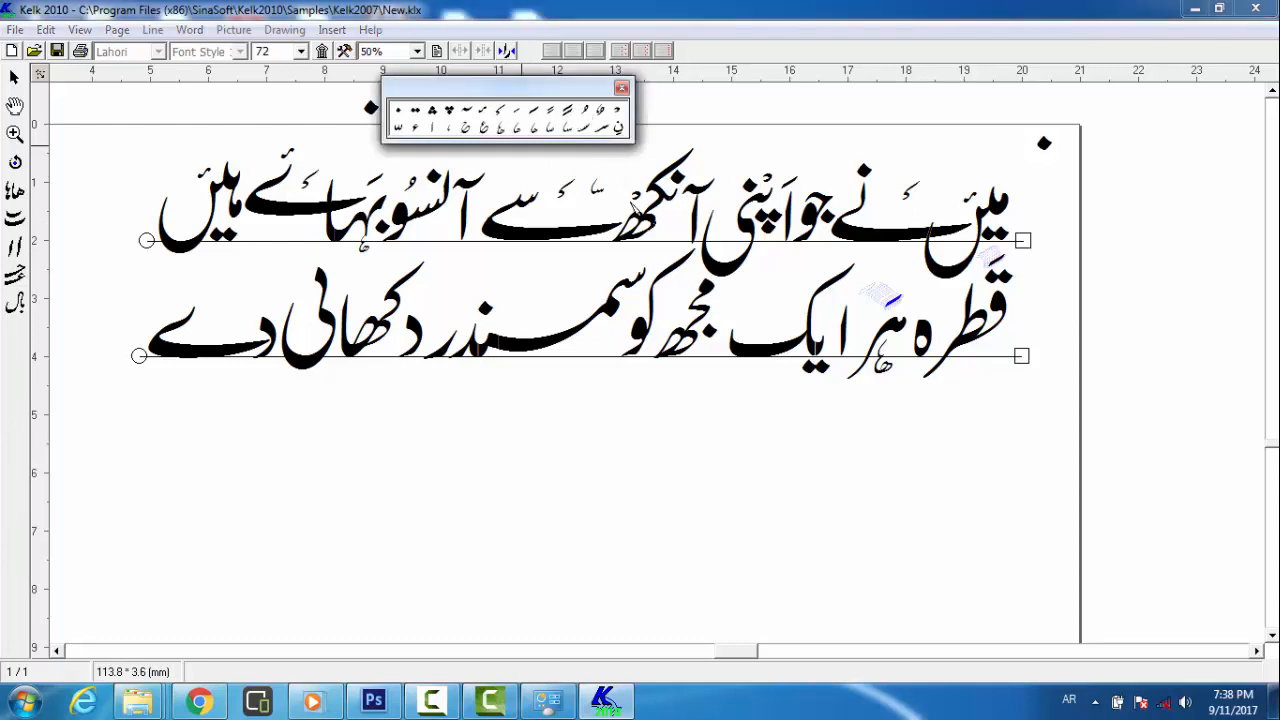
left_click(664, 294)
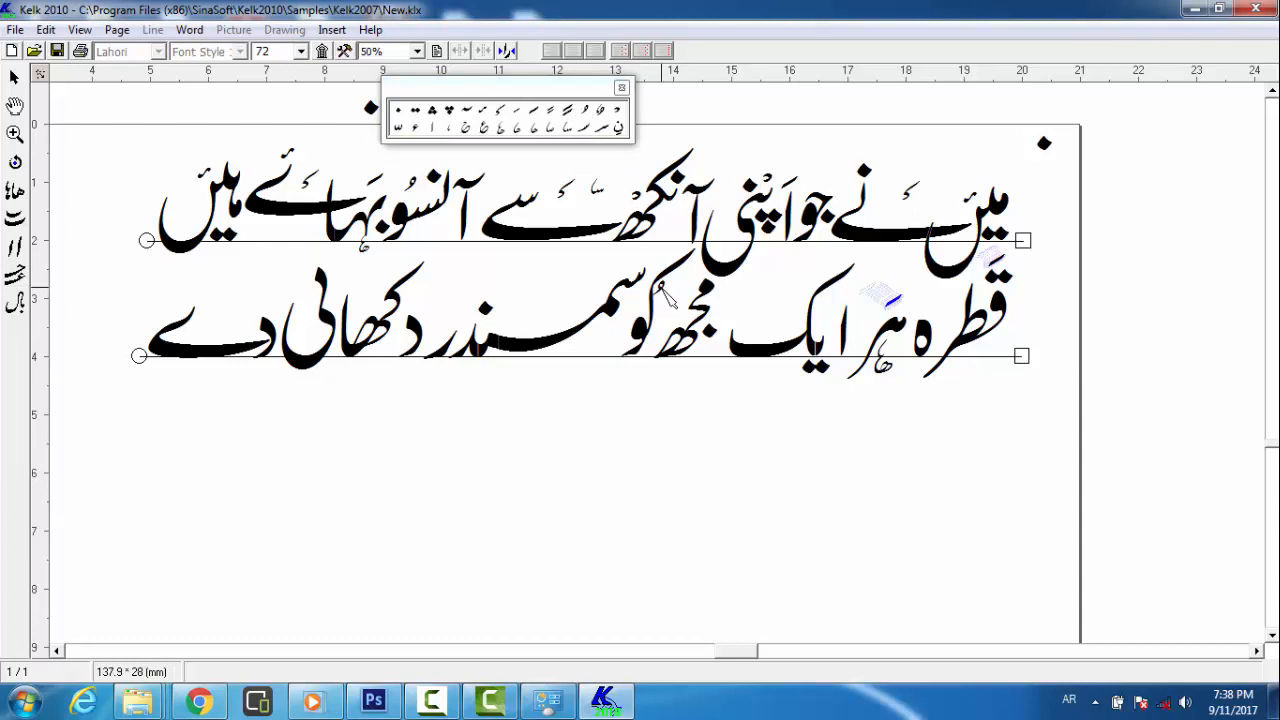
left_click_drag(664, 294, 703, 287)
left_click(620, 118)
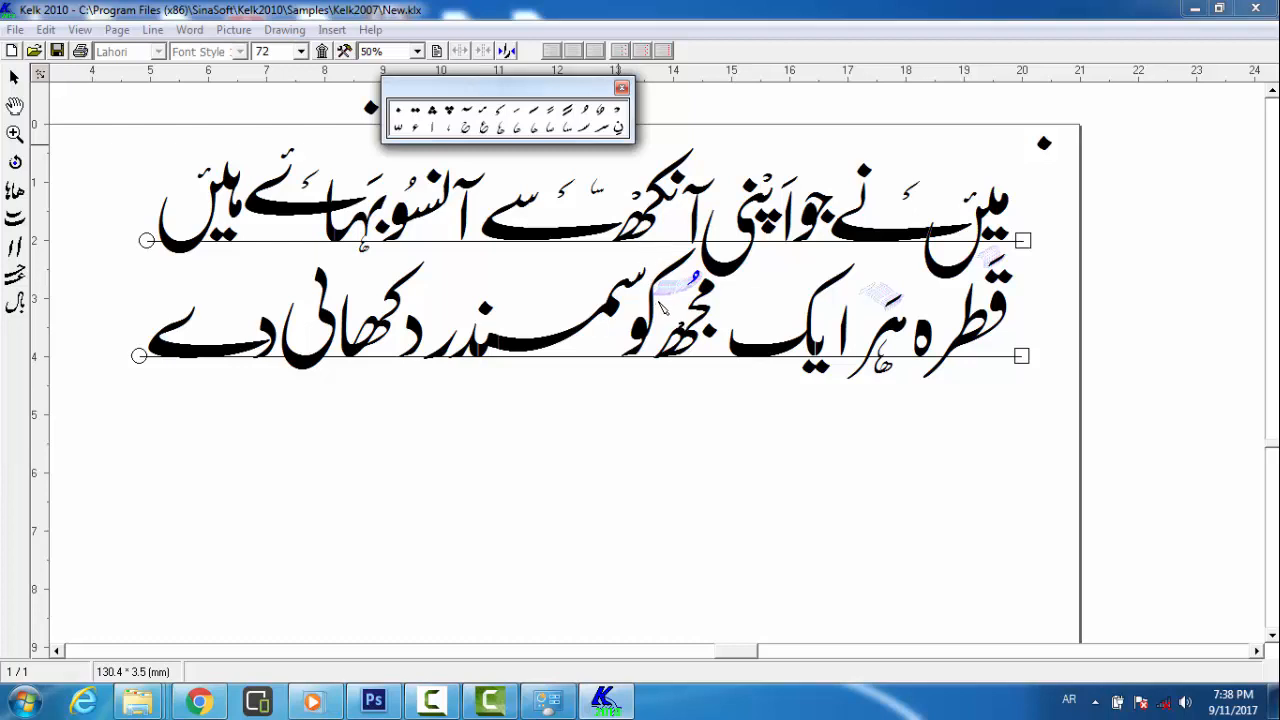
left_click(662, 307)
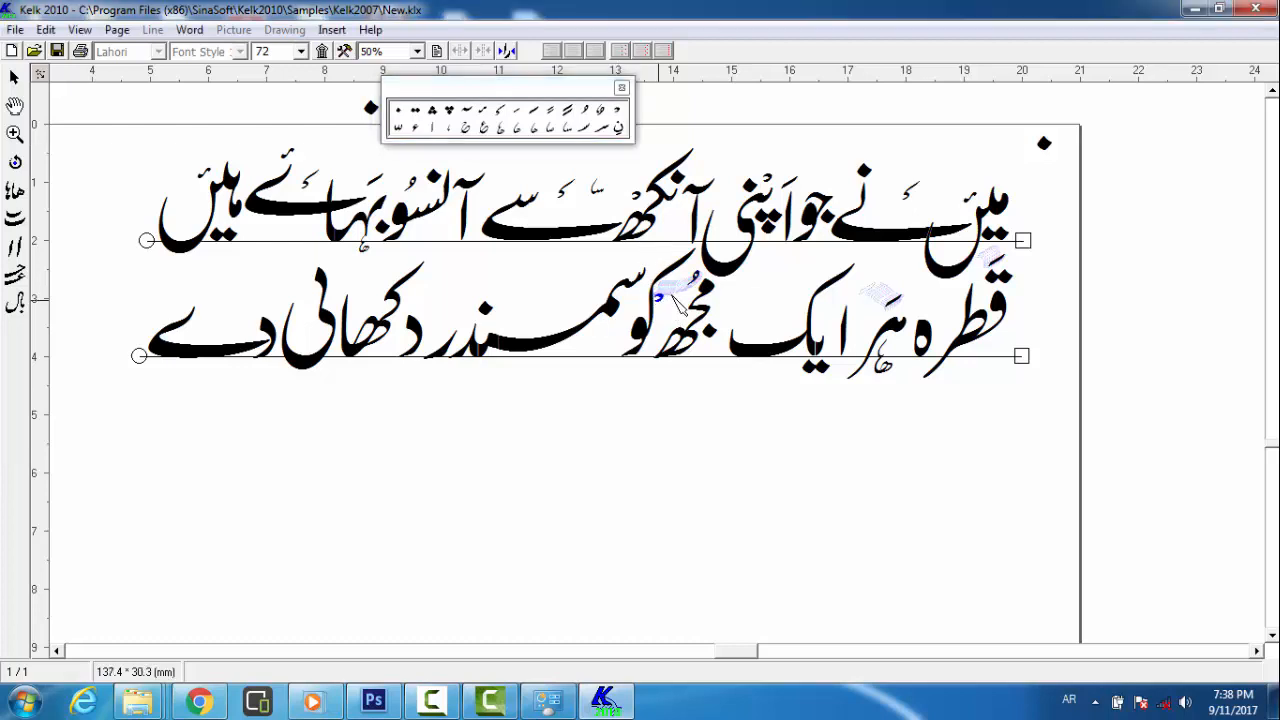
left_click_drag(678, 299, 707, 321)
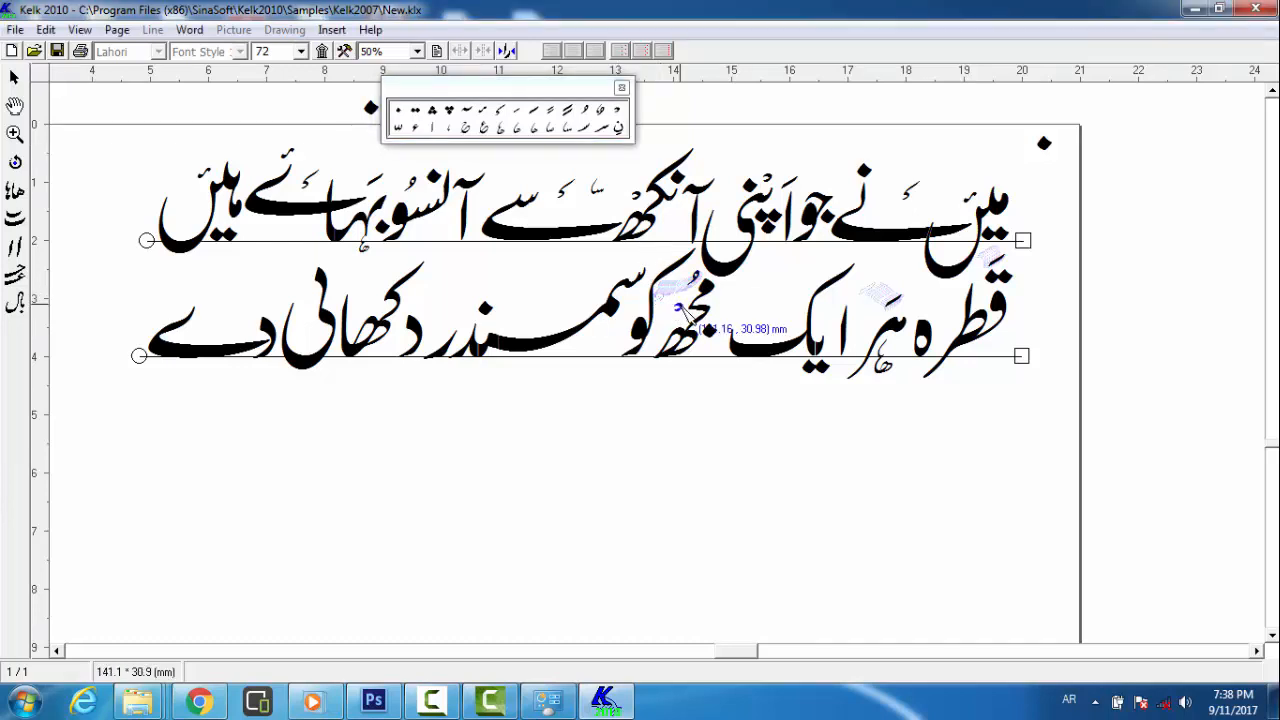
Add zabar marks above the seen and above the meem of "سمندر" in the second line
left_click(534, 113)
left_click(542, 289)
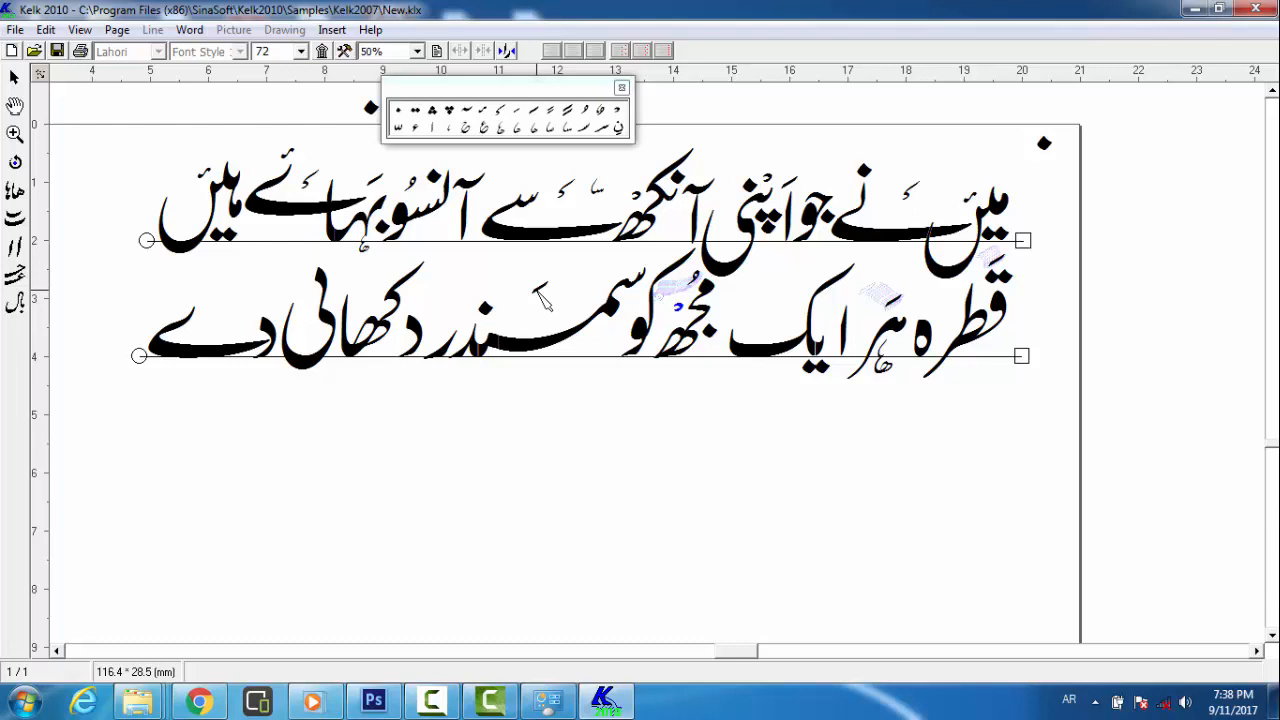
left_click_drag(538, 289, 627, 264)
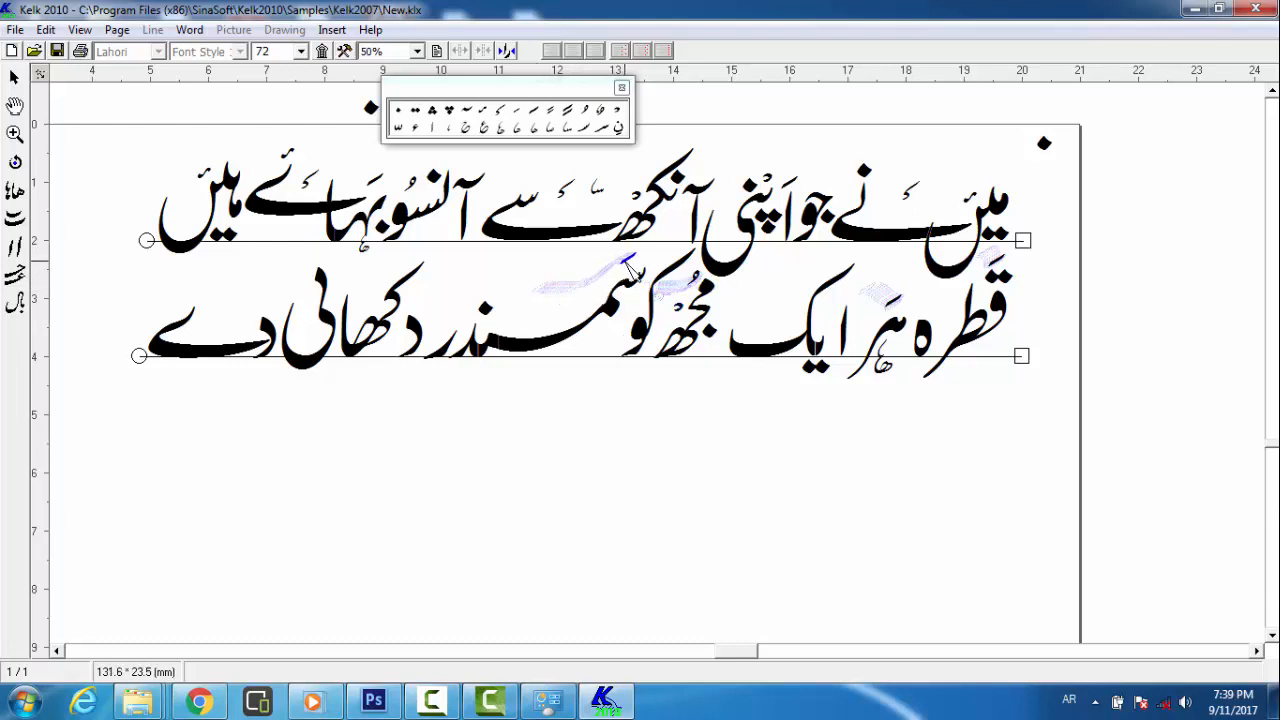
left_click(533, 121)
left_click(540, 251)
left_click_drag(540, 256, 601, 285)
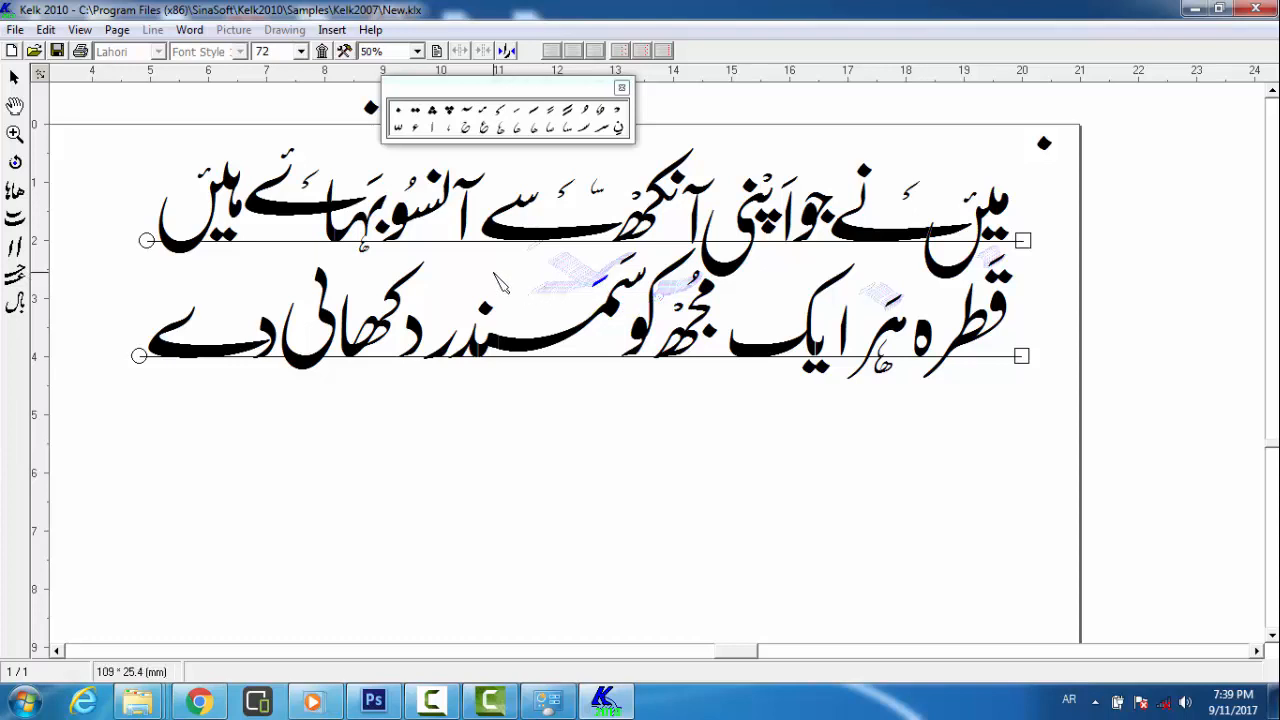
Place a small seen-shaped mark beside the seen of "سمندر" and shift the meem's zabar slightly down and left to make room
left_click(568, 133)
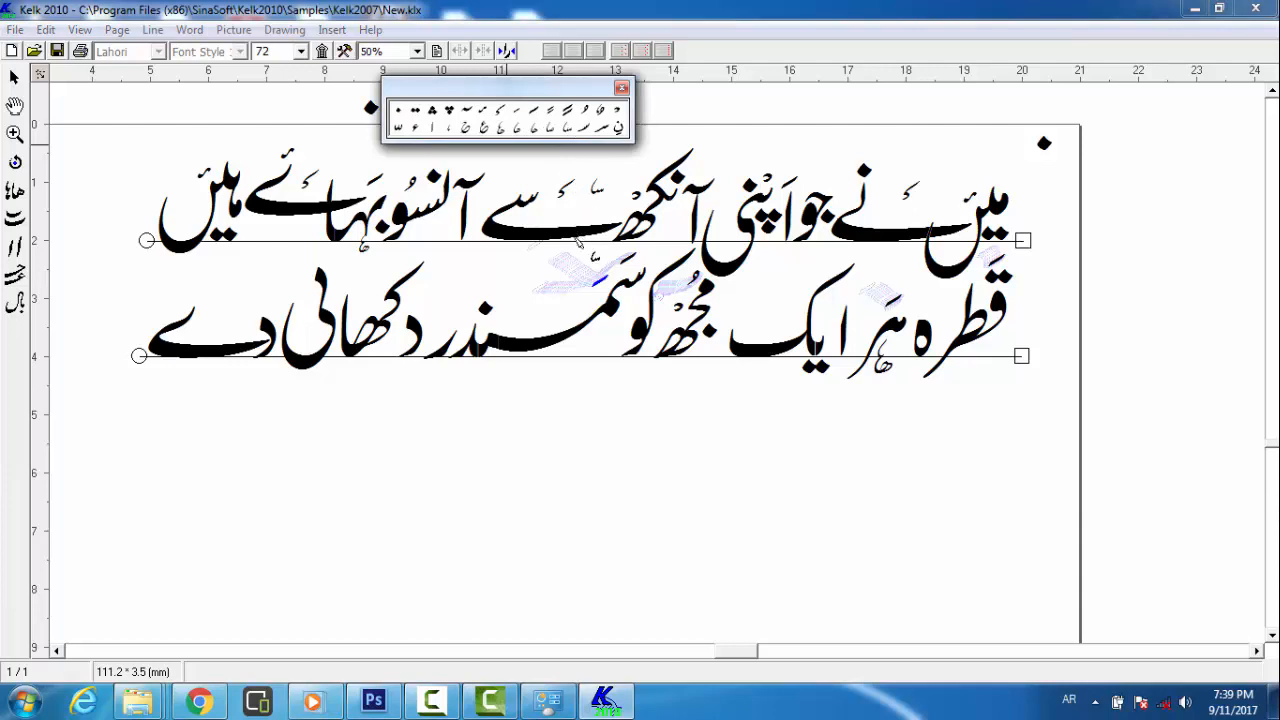
left_click(548, 280)
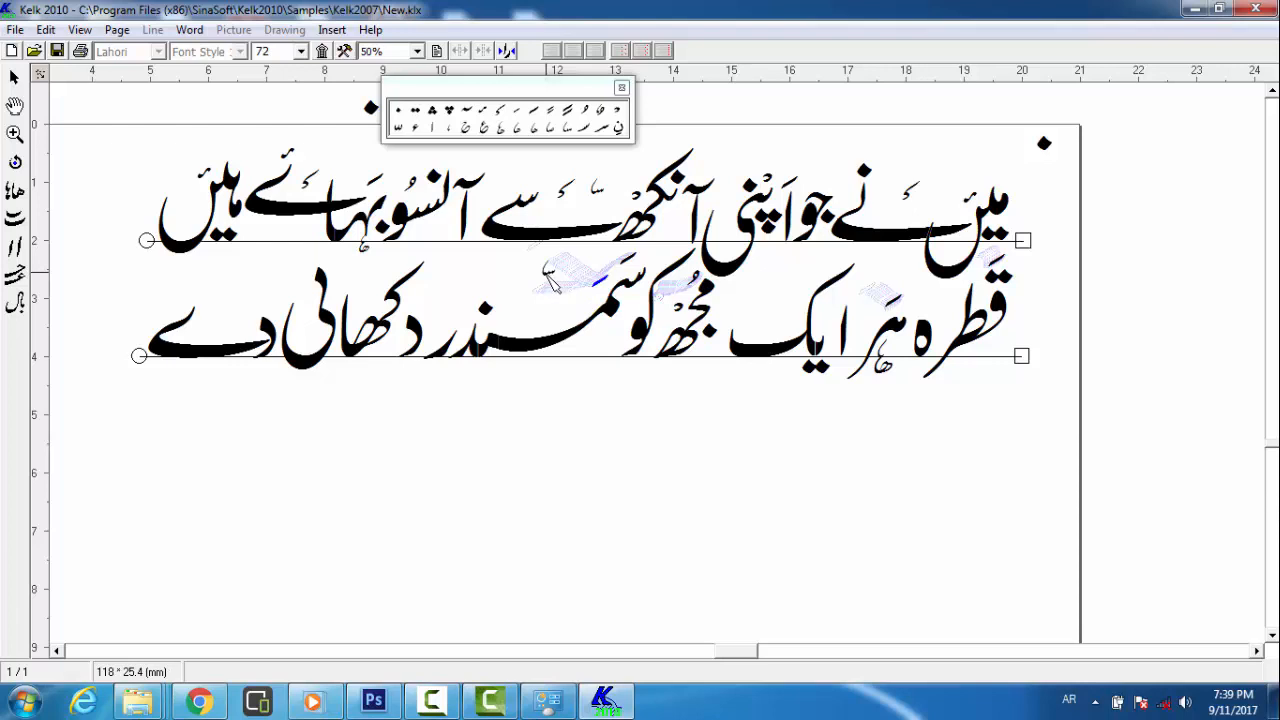
left_click_drag(546, 273, 598, 268)
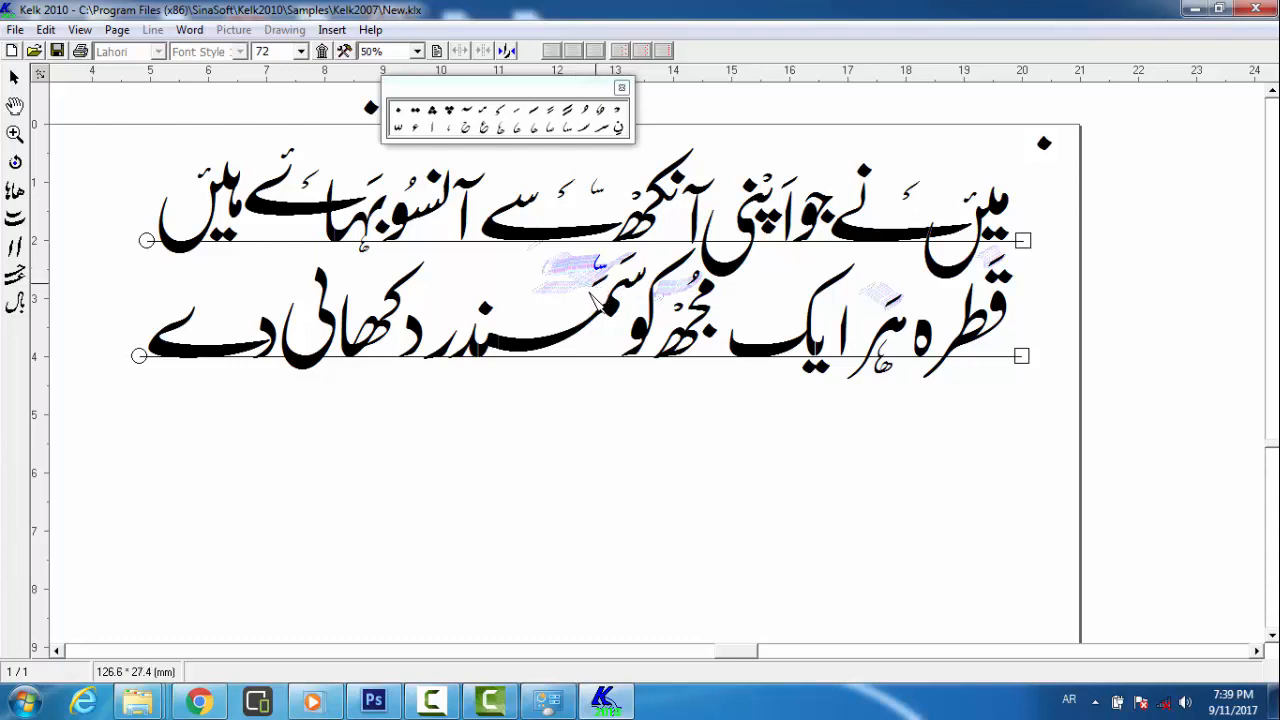
left_click_drag(588, 296, 588, 298)
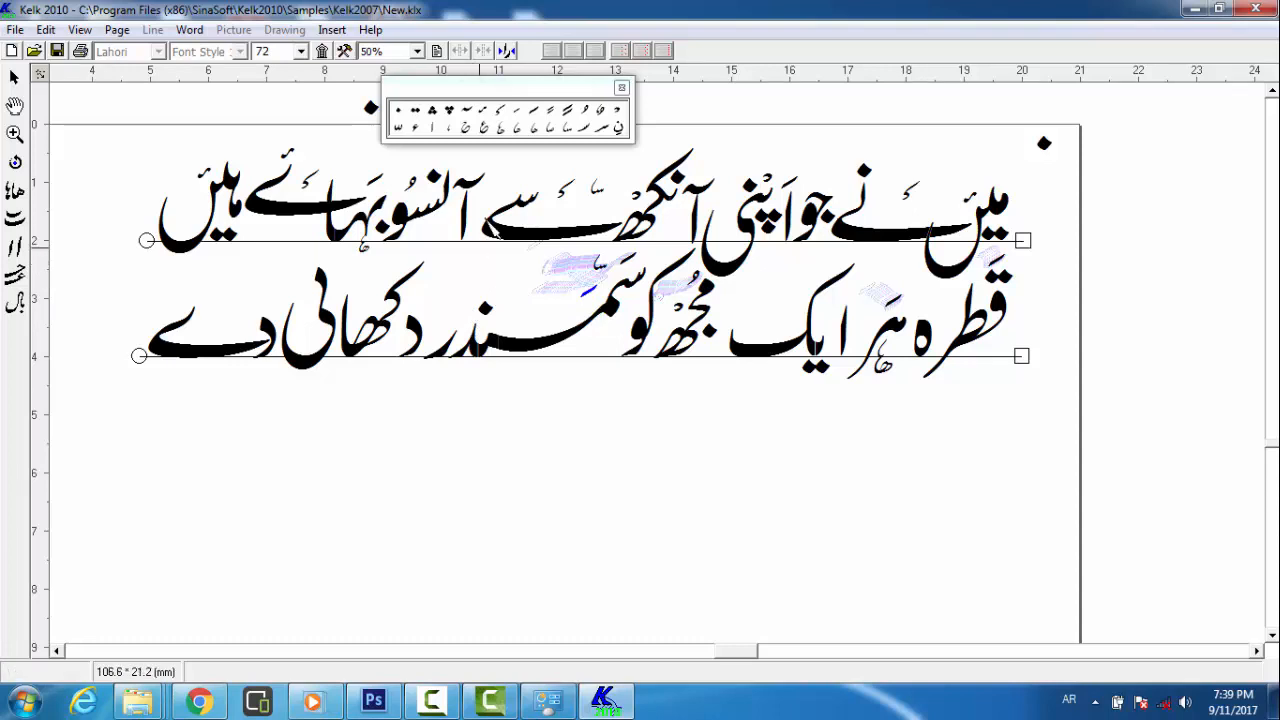
Add a zabar mark above the dal of "سمندر", next to the noon's dot
left_click(532, 119)
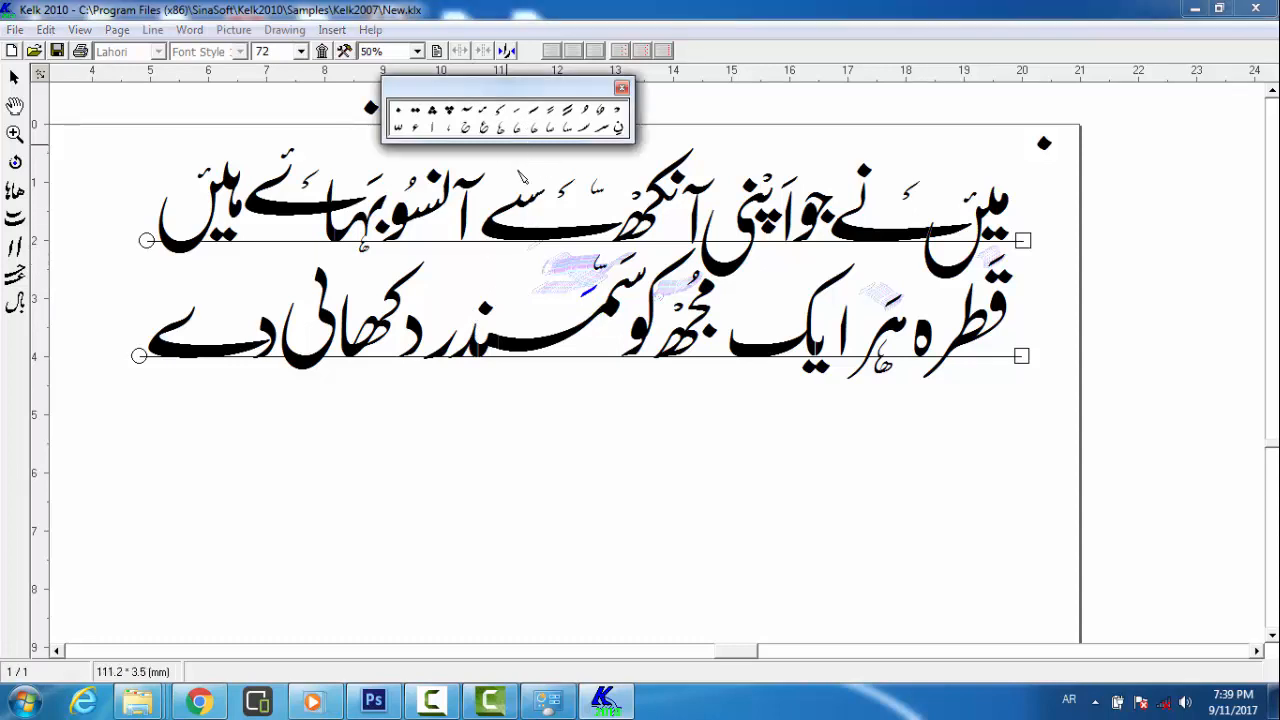
left_click(508, 289)
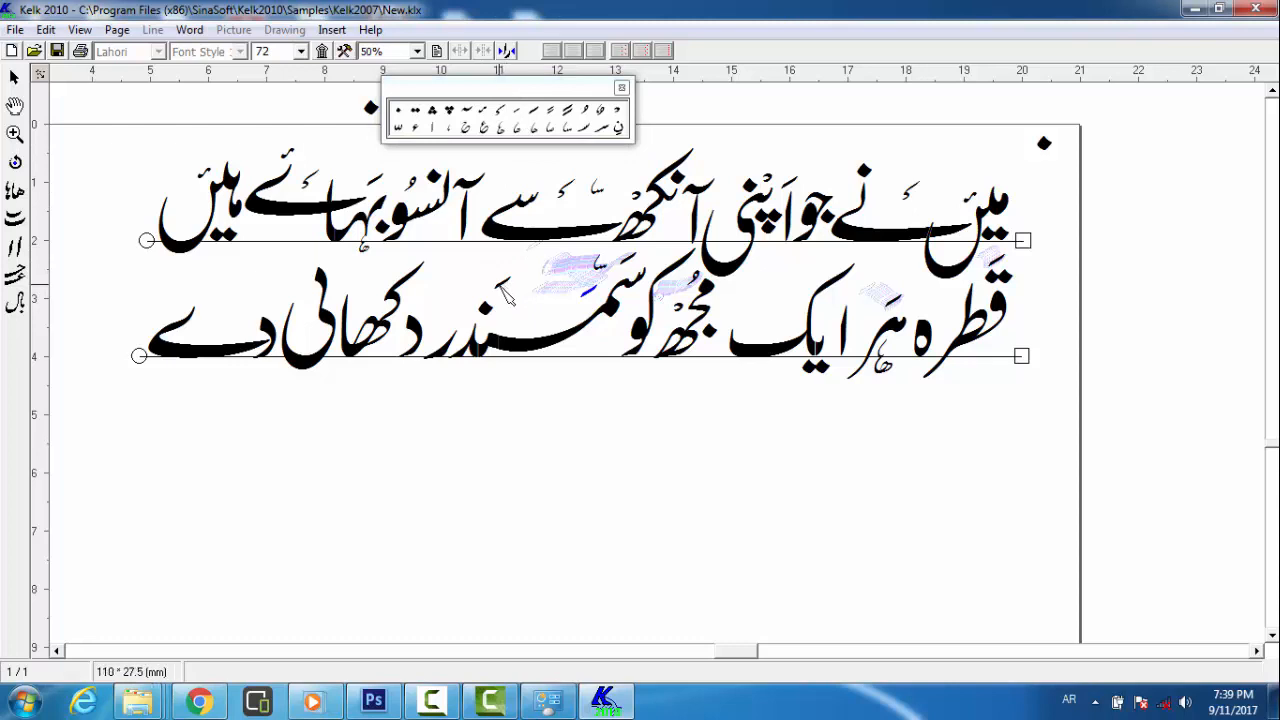
left_click_drag(499, 287, 478, 301)
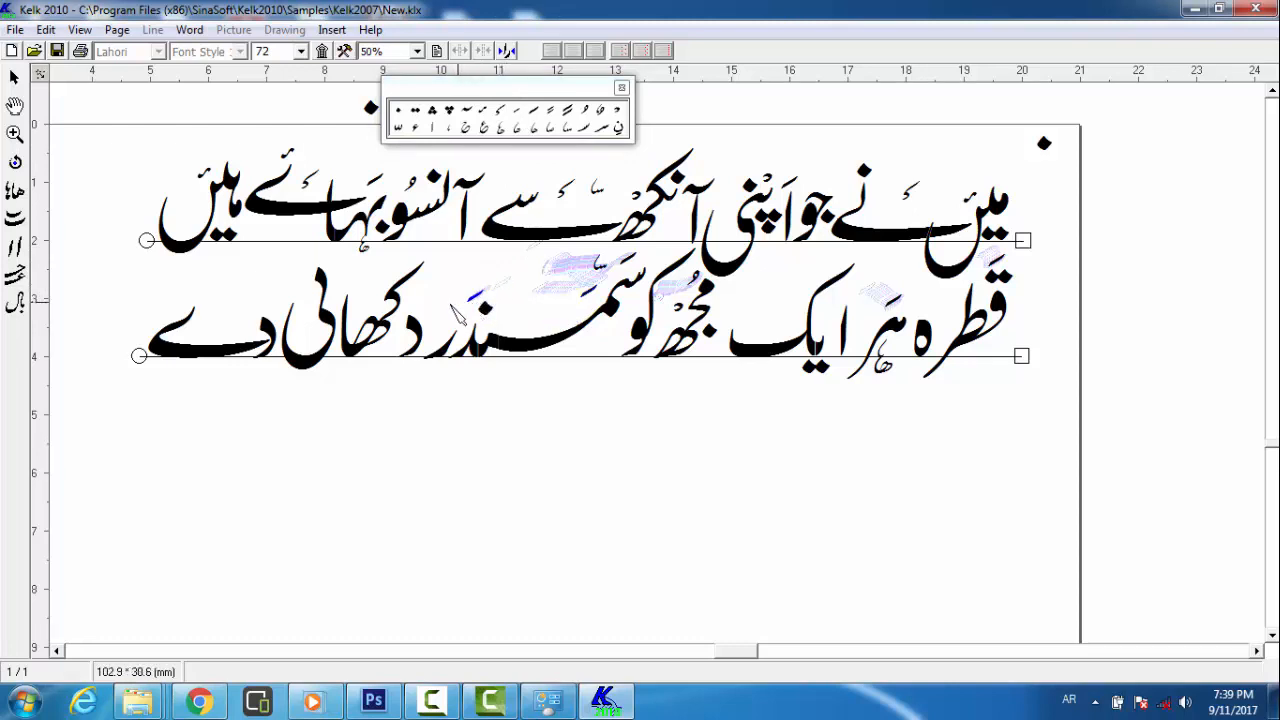
Add a zer mark directly below the dal of "دکھائی" in the second line
left_click(536, 112)
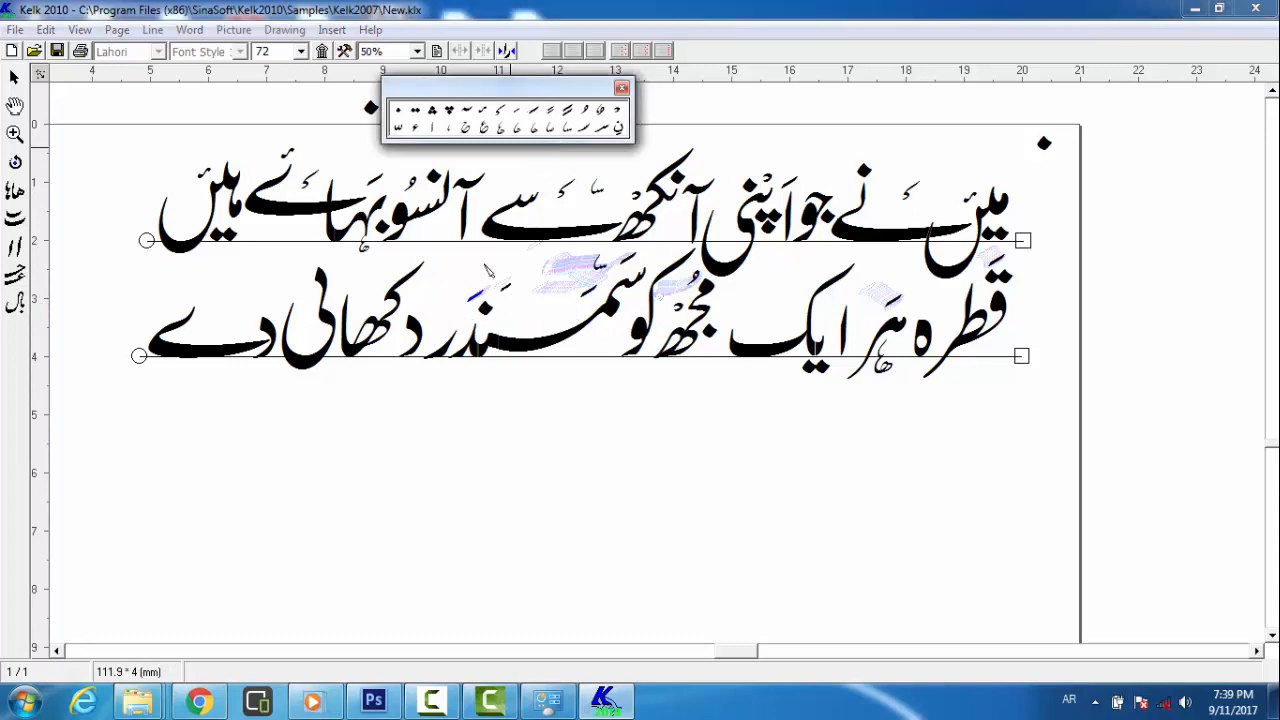
left_click(385, 381)
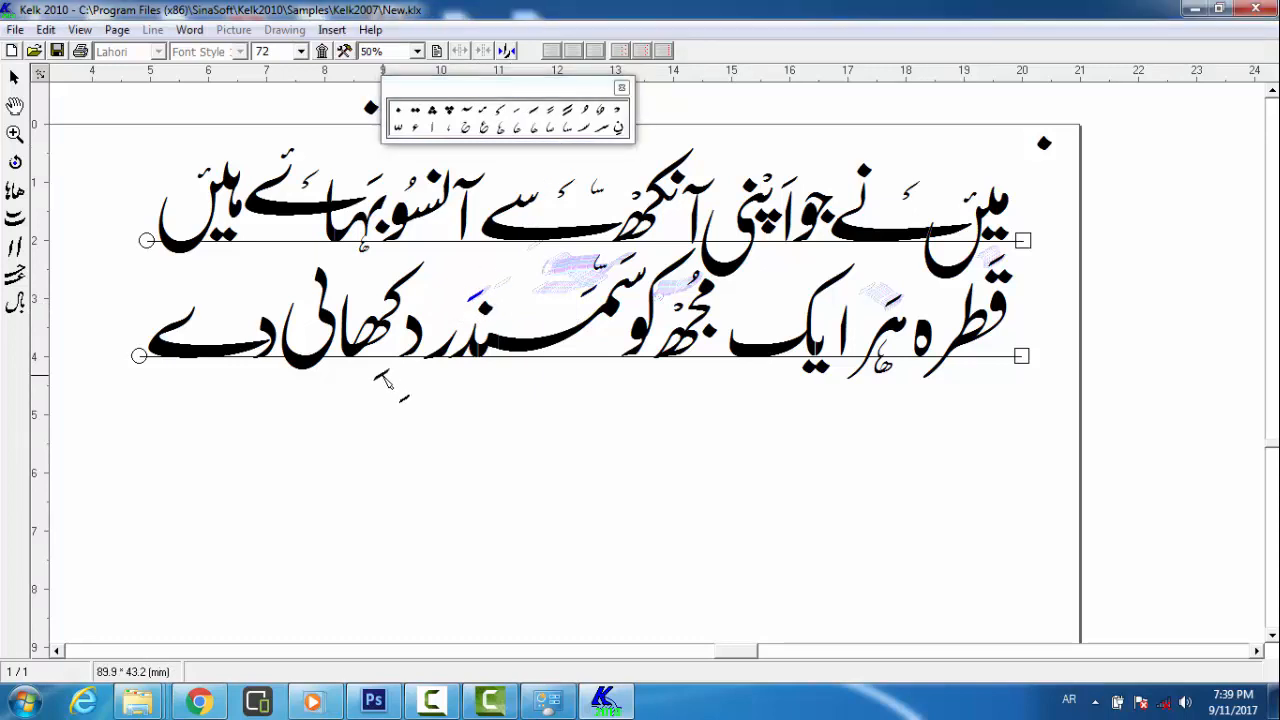
left_click_drag(388, 386, 408, 376)
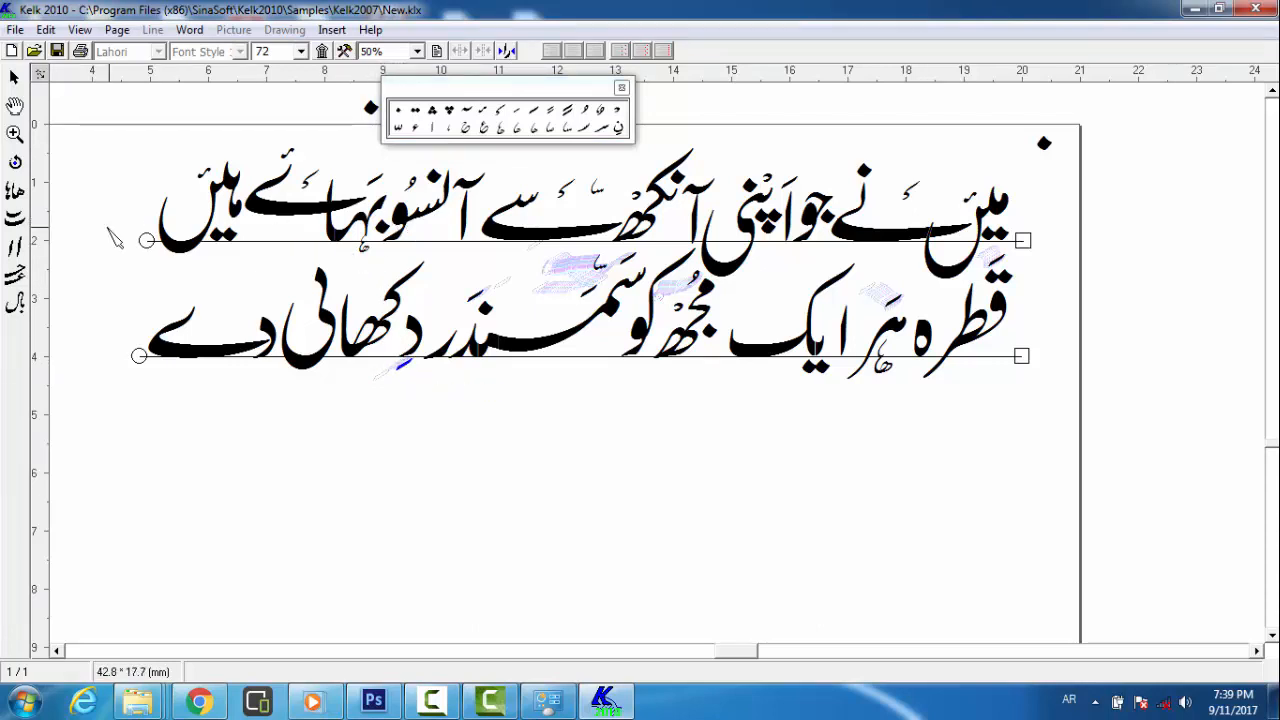
Place a hamza above the ye of "دکھائی" and a small decorative mark above the long ye of "دے" in the second line
left_click(480, 112)
left_click(289, 292)
left_click_drag(292, 284, 308, 263)
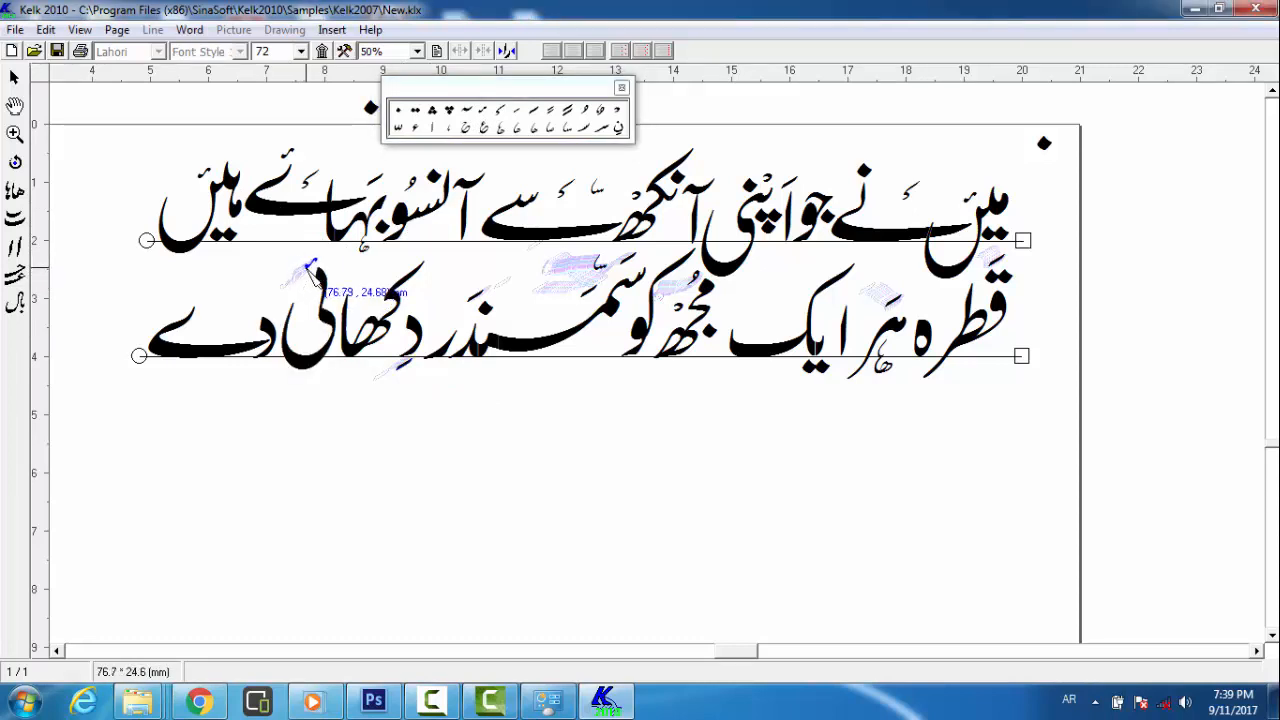
left_click(486, 111)
left_click(222, 298)
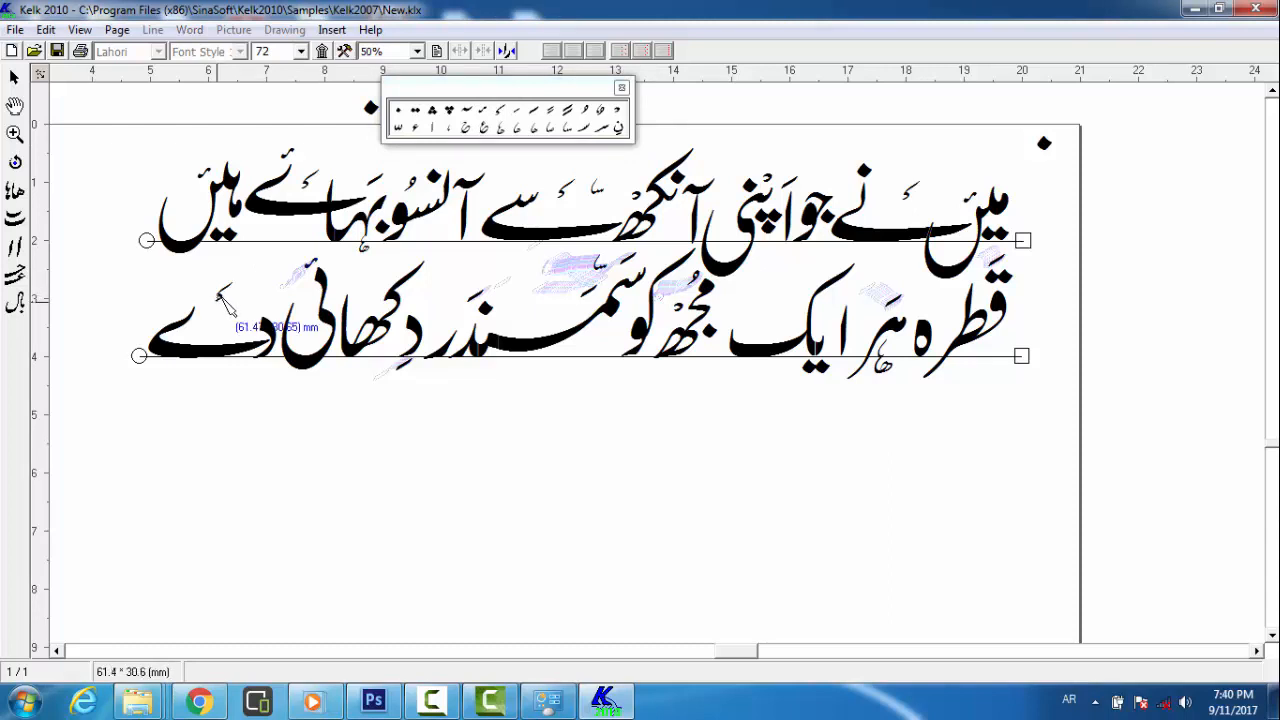
left_click(220, 292)
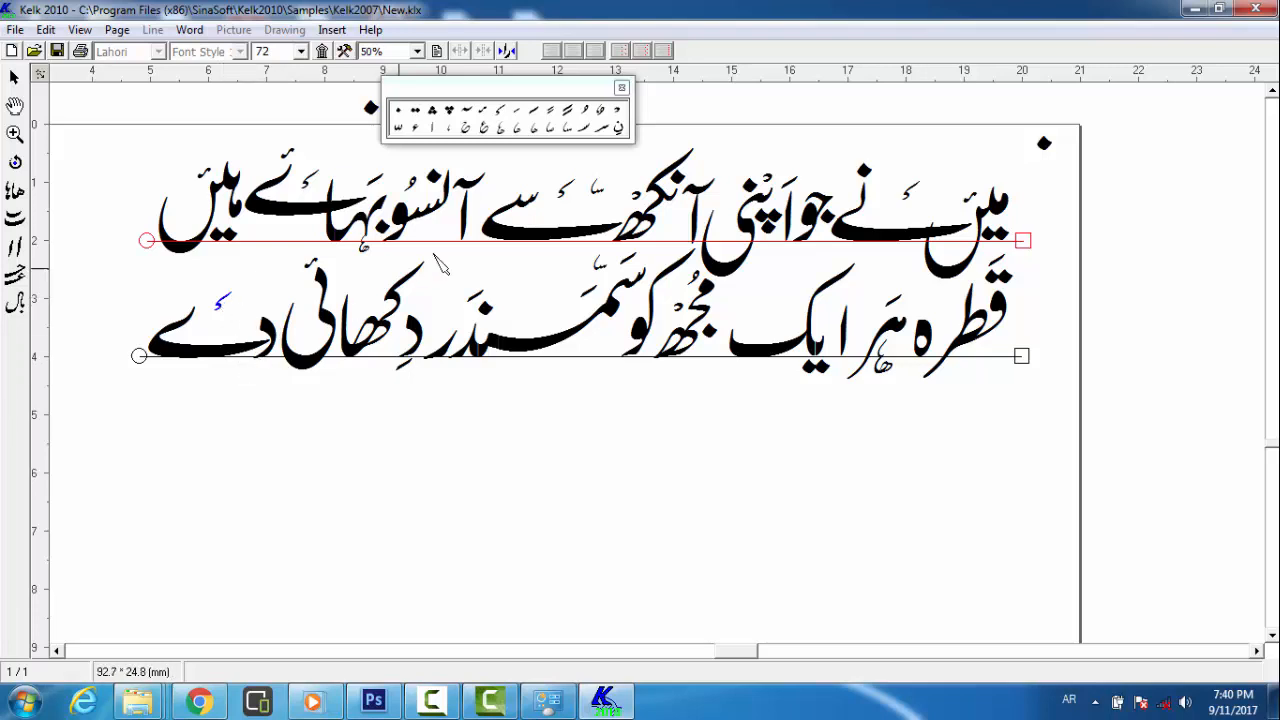
Move the marks palette below the verse and add a new text line to the page
left_click(538, 110)
left_click_drag(563, 395, 533, 519)
right_click(243, 158)
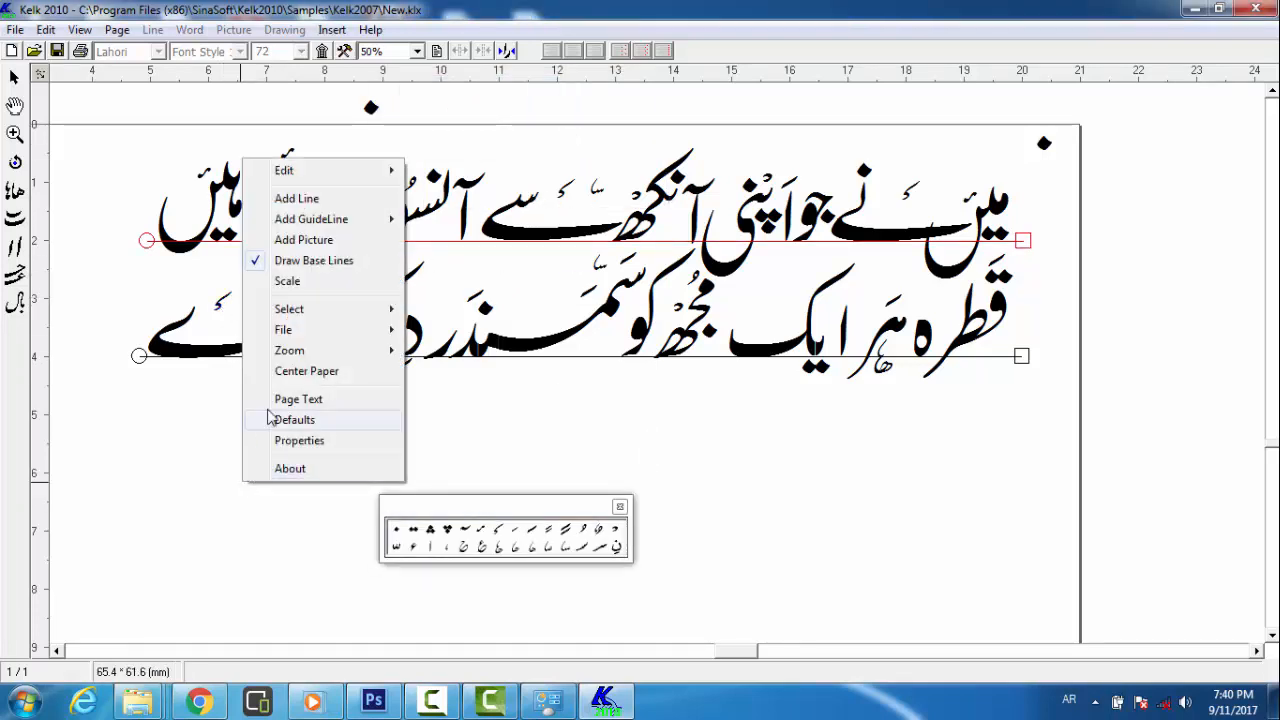
left_click(287, 204)
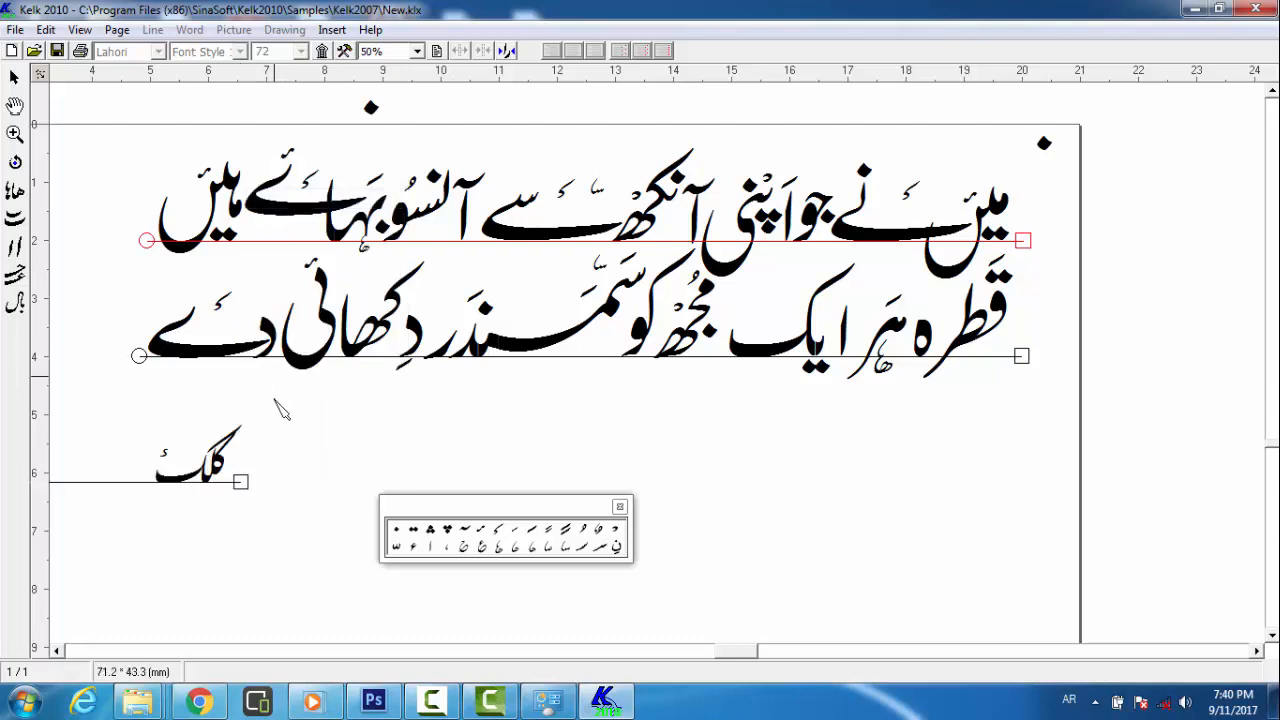
Set the new line to operating system text, Tuluth style, size 72, and shift it down and right, clear of the verse
right_click(243, 481)
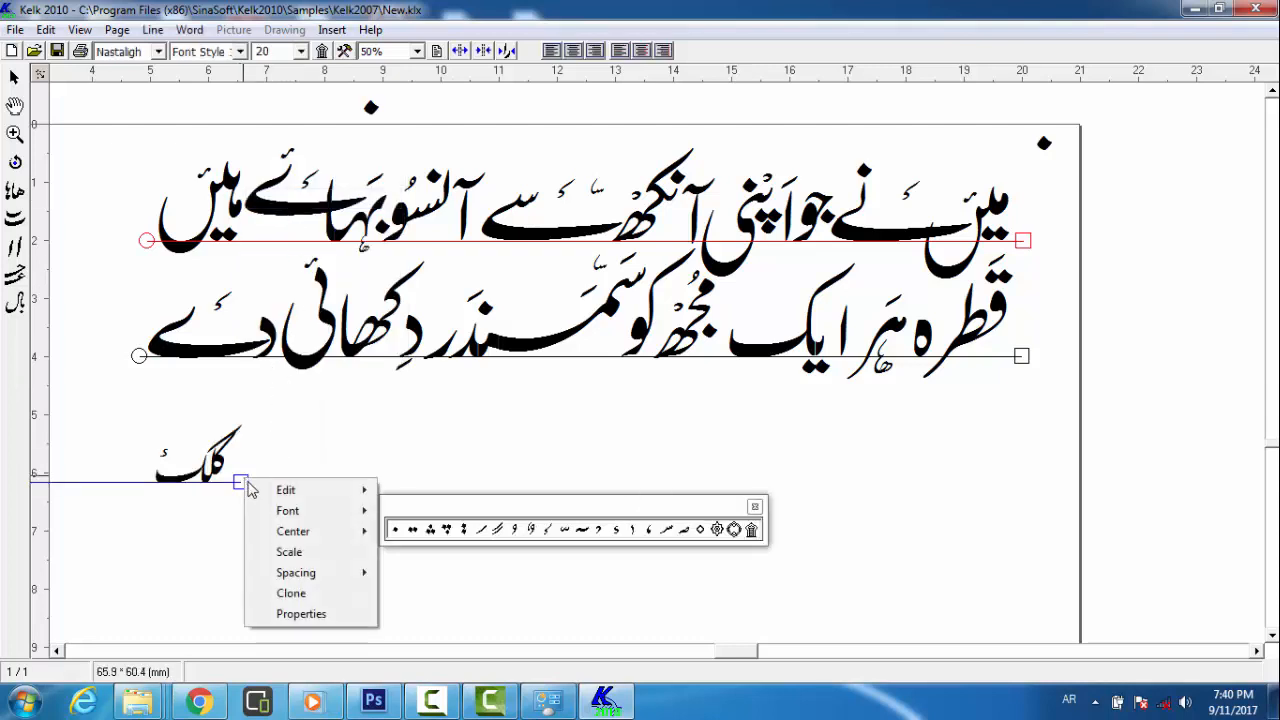
left_click(301, 614)
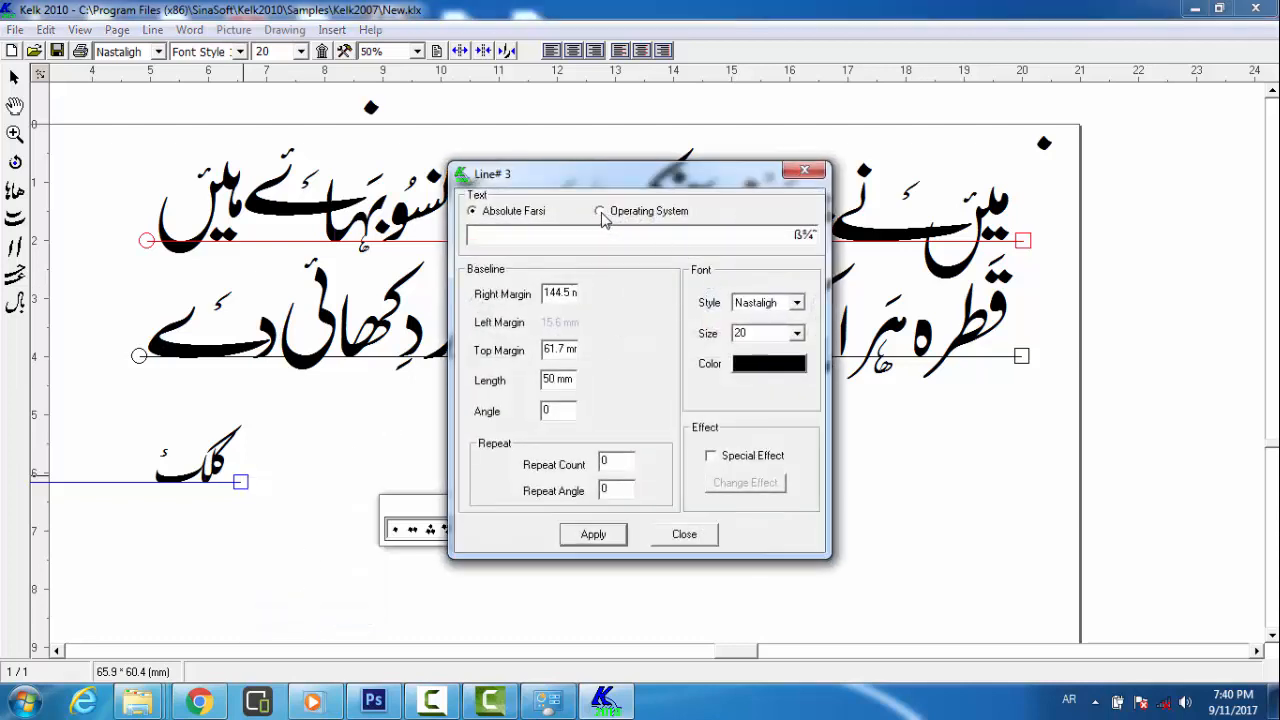
left_click(600, 212)
left_click(799, 303)
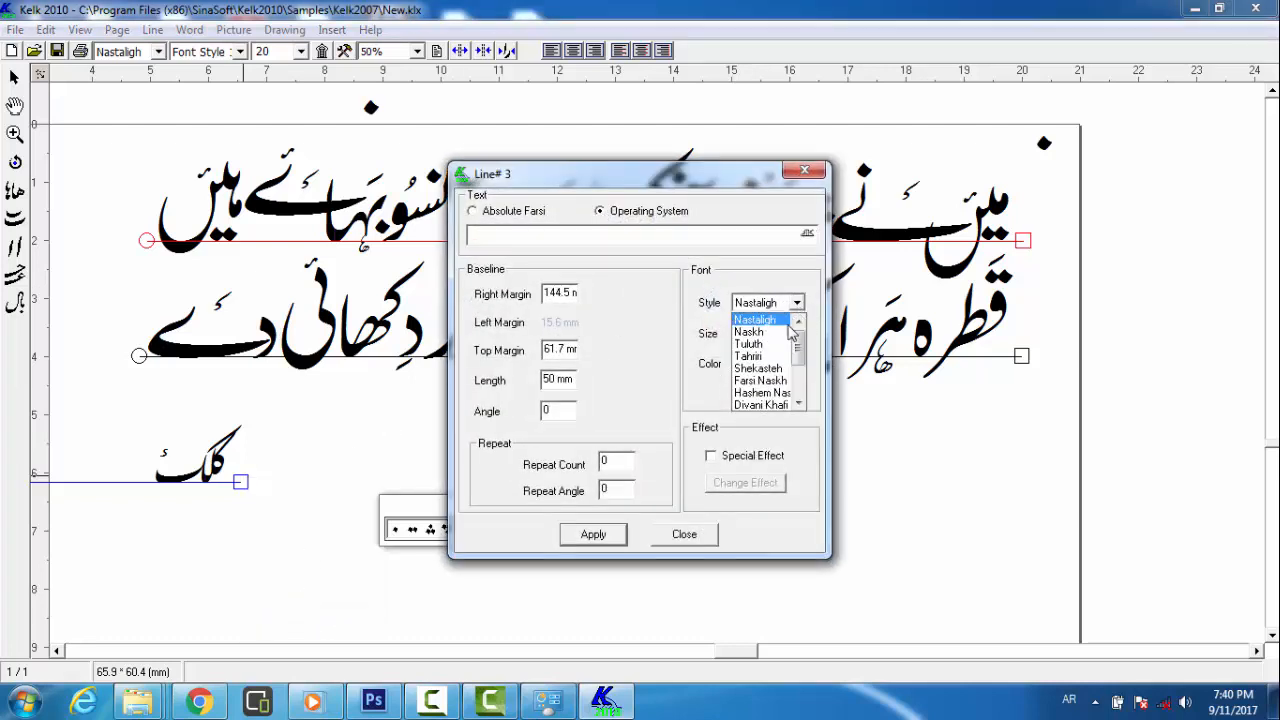
left_click(762, 347)
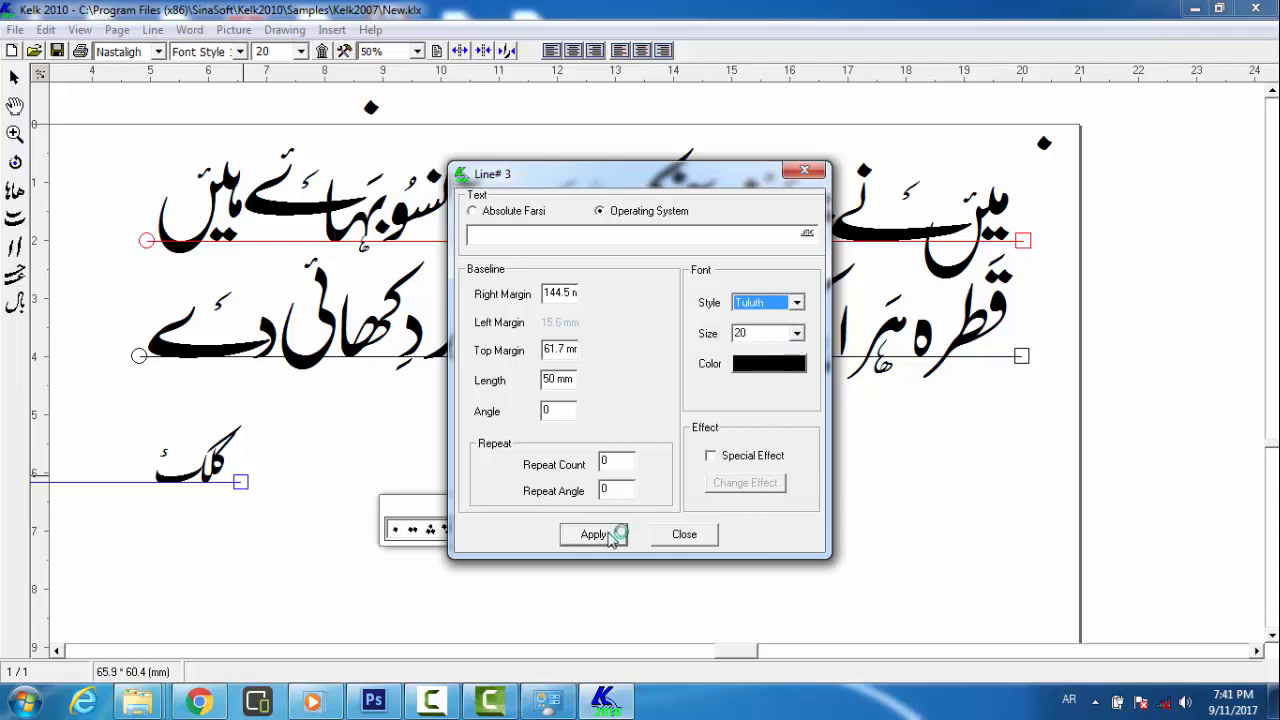
left_click(797, 333)
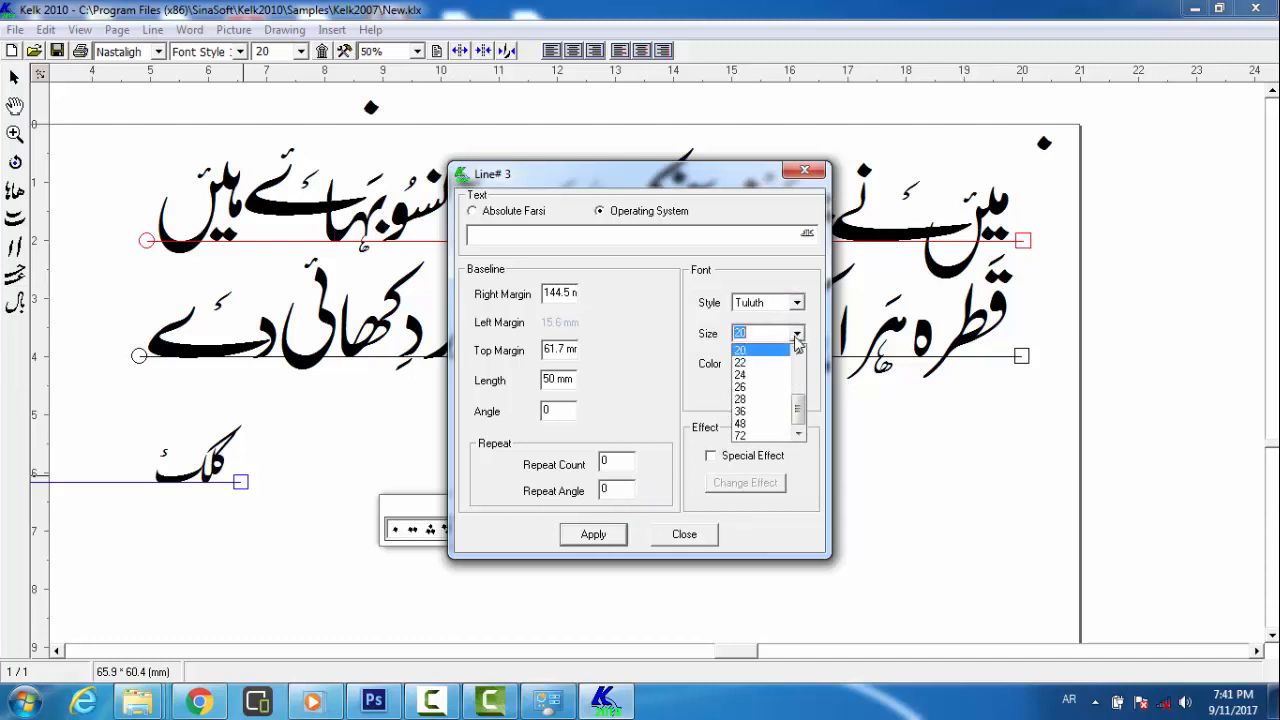
left_click(748, 435)
left_click(618, 535)
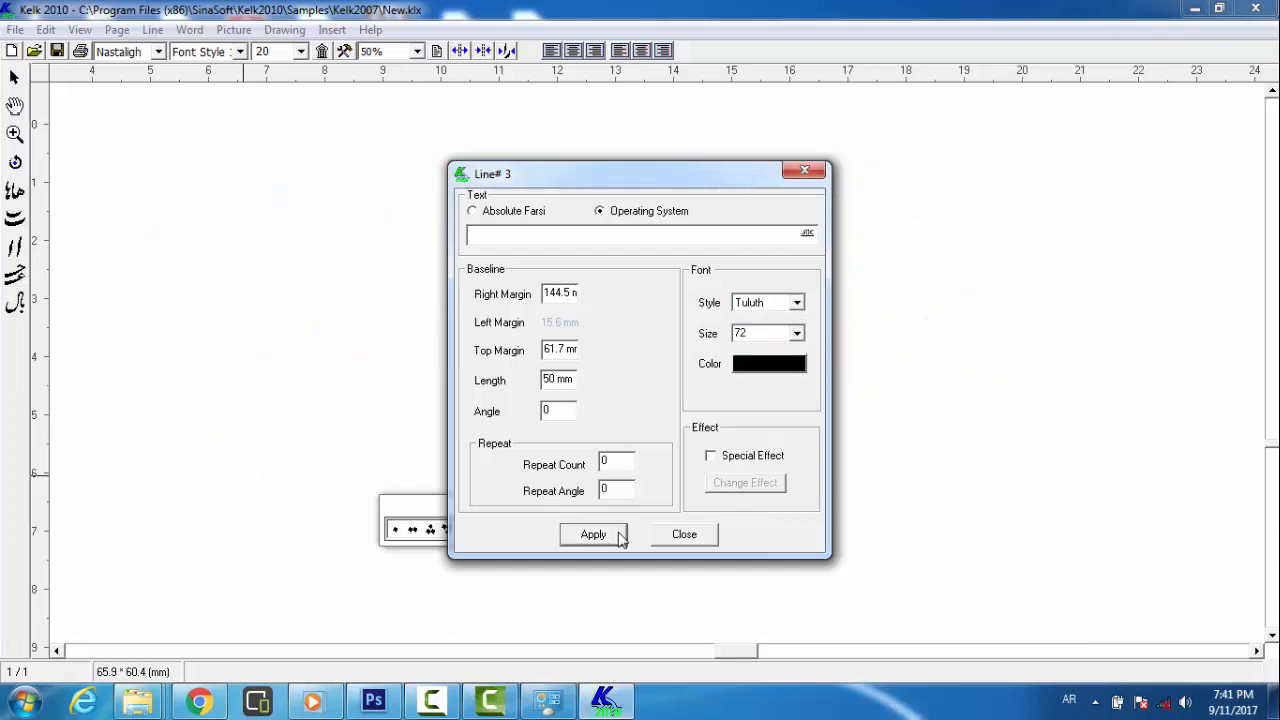
left_click(684, 535)
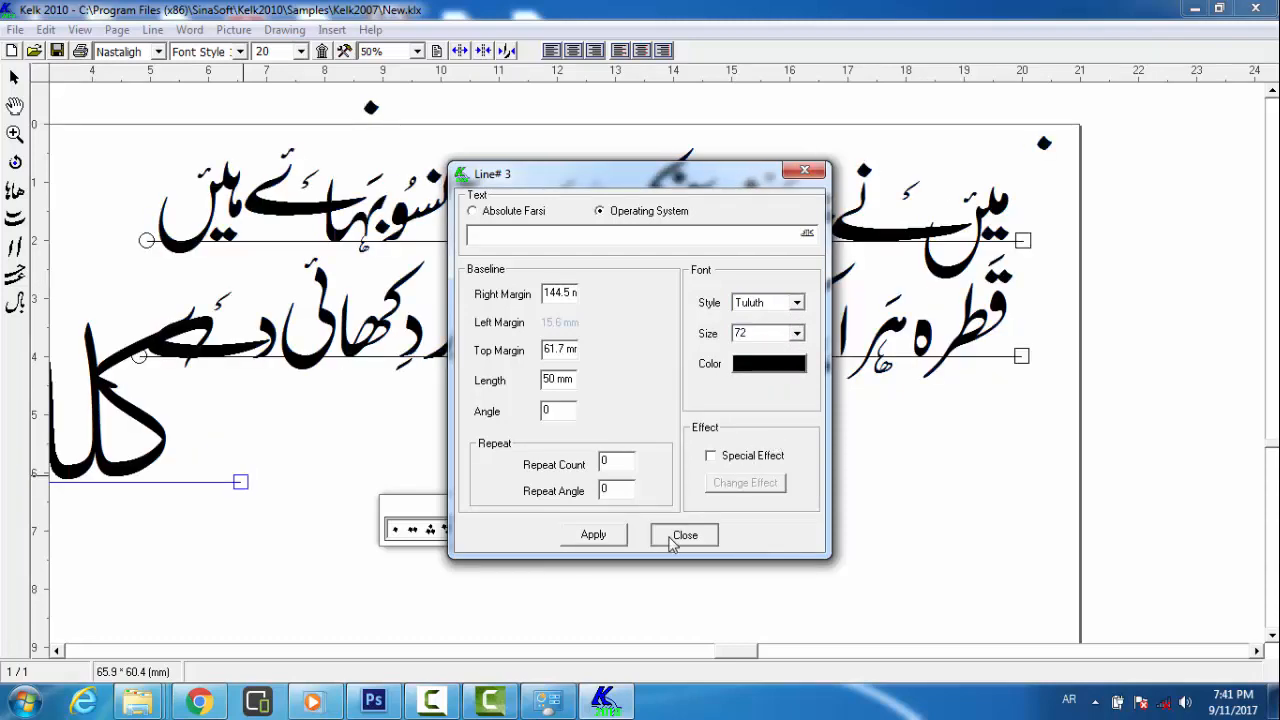
left_click_drag(240, 483, 339, 600)
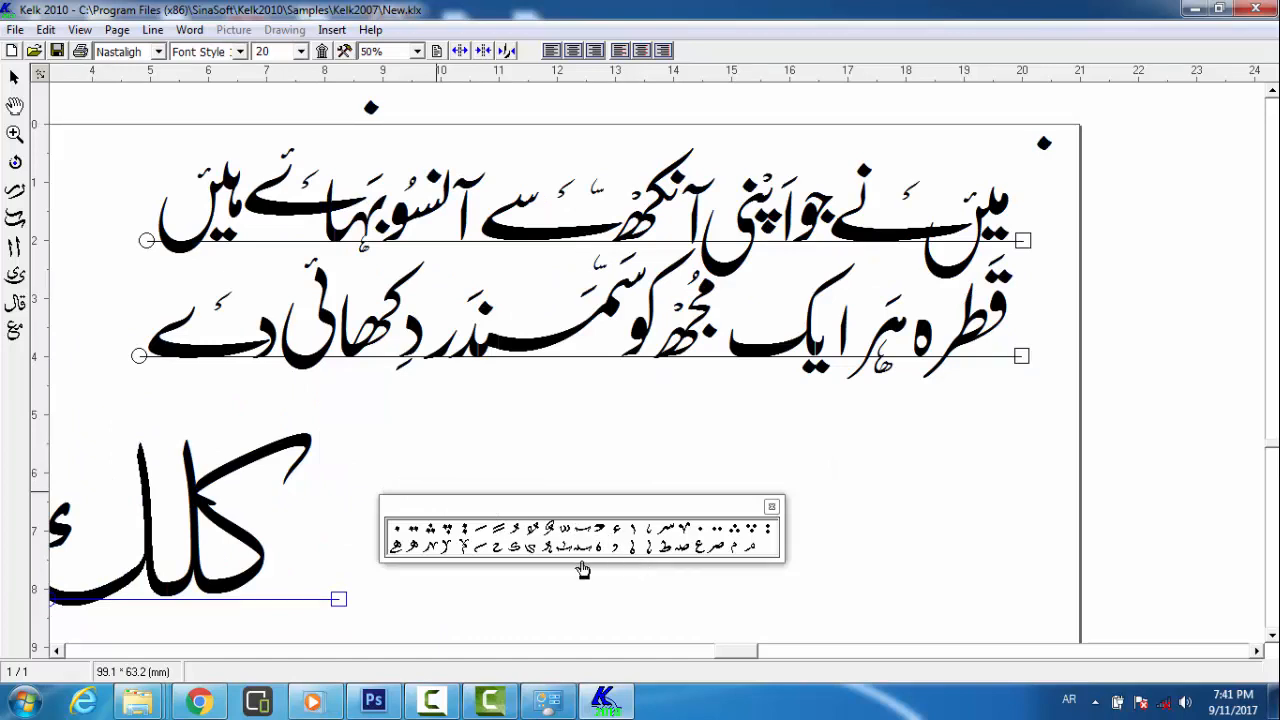
Place a small Tuluth kaf mark at size 36 inside the bowl of the kaf of "ایک" and close the marks palette
left_click(512, 549)
left_click(559, 453)
left_click(562, 452)
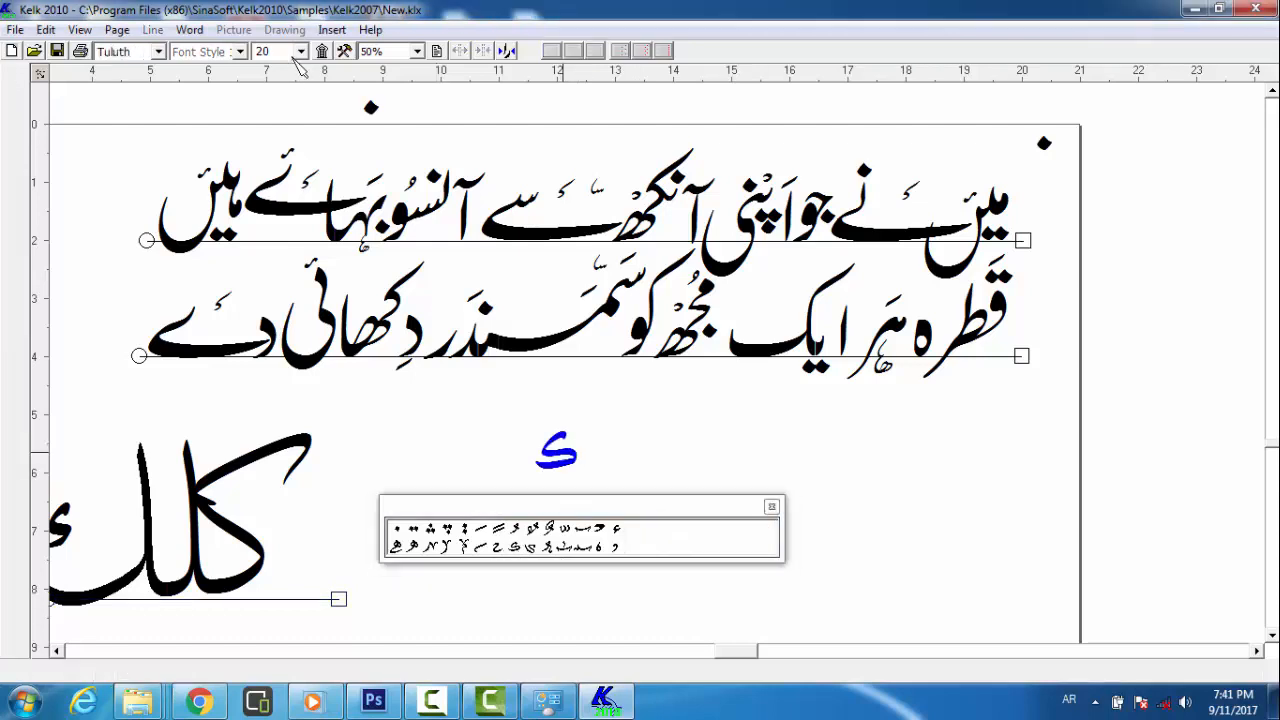
left_click(300, 51)
left_click(278, 135)
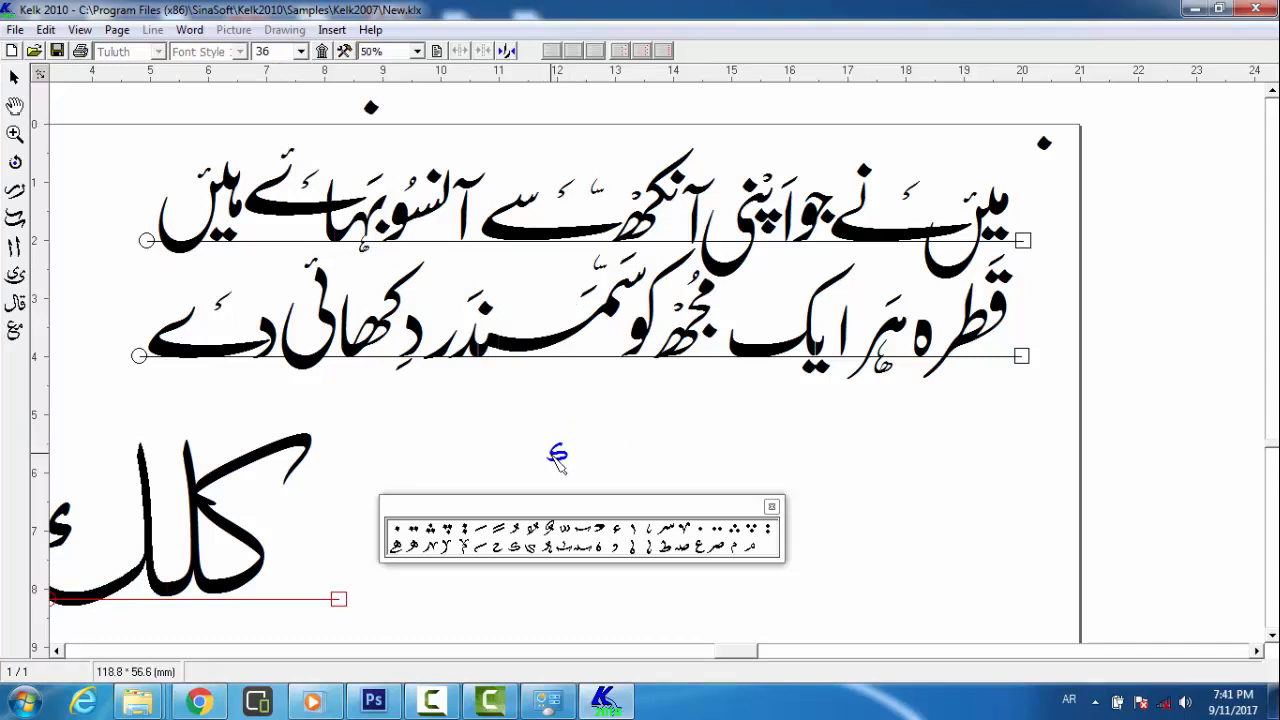
left_click_drag(562, 462, 770, 335)
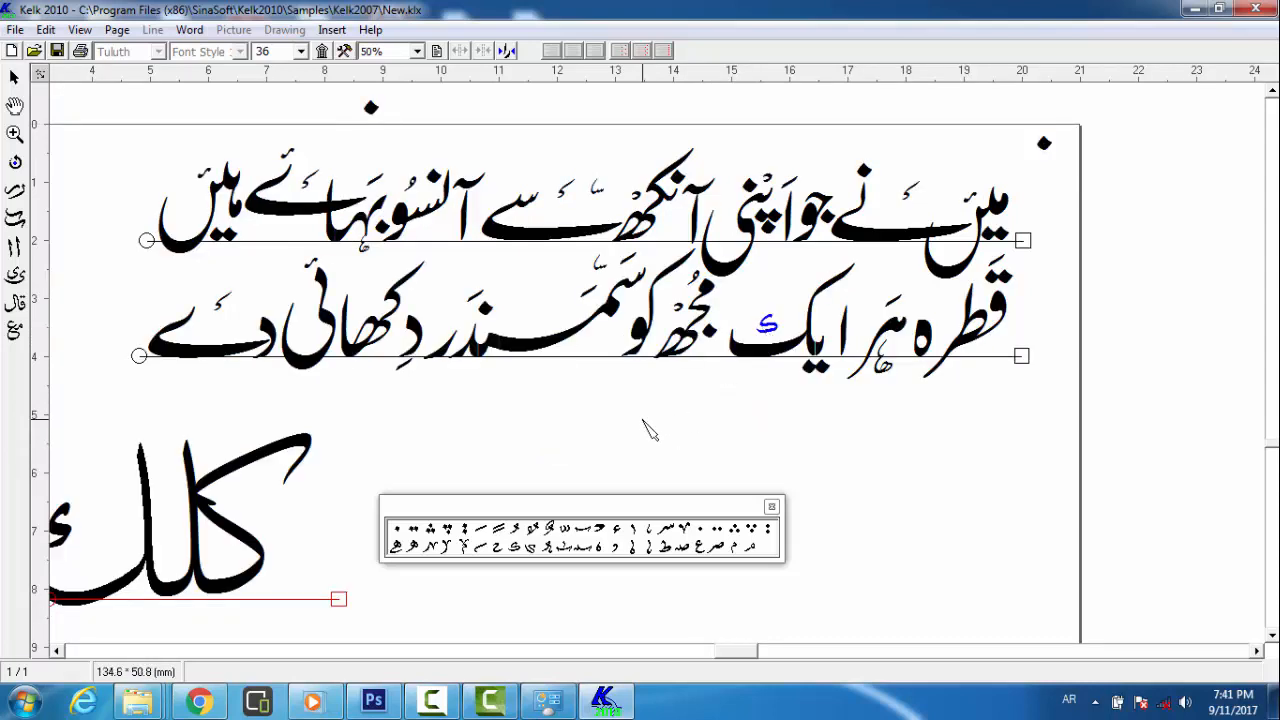
left_click(771, 506)
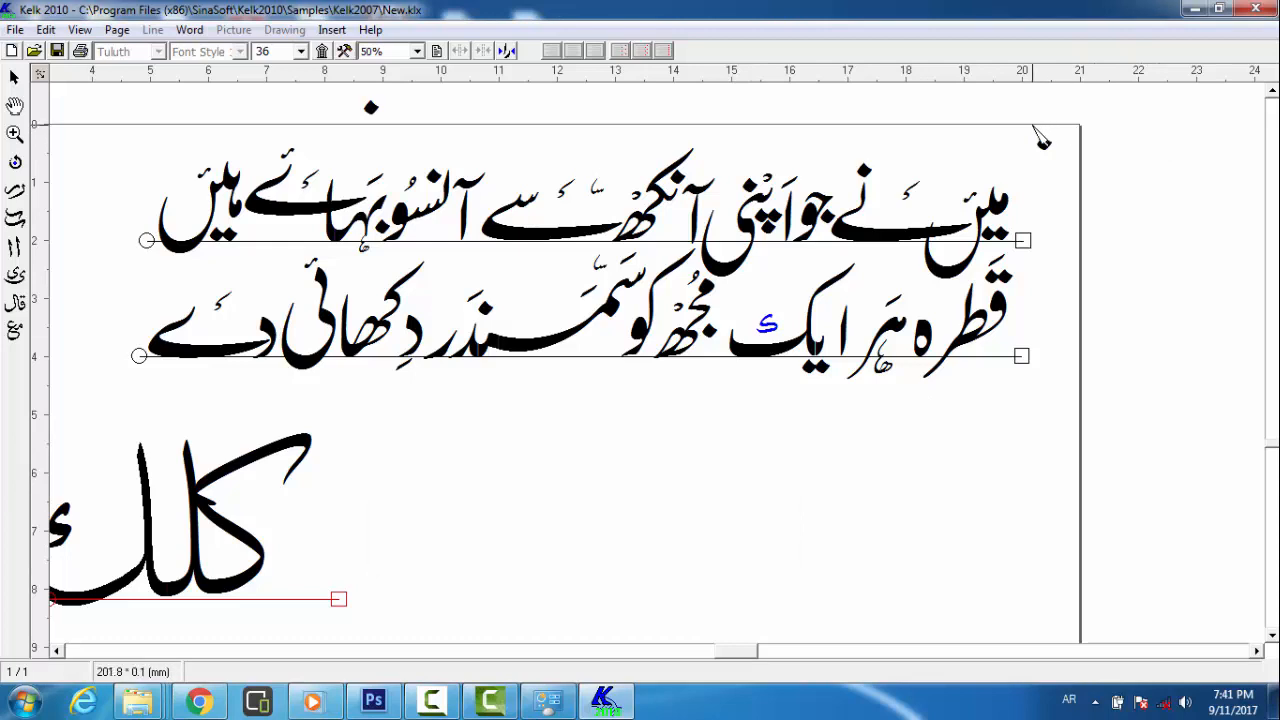
Delete the two stray dots around the first verse line, one near its start and one above the page edge
left_click(1070, 176)
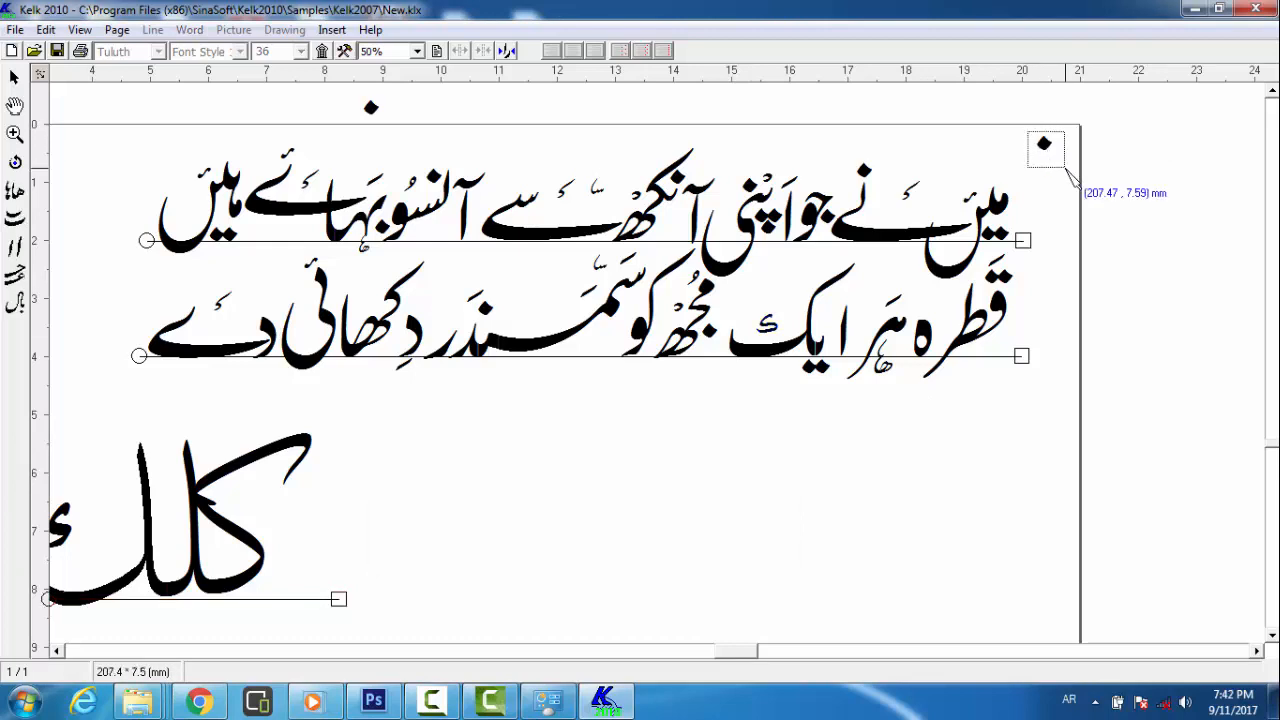
key("Delete")
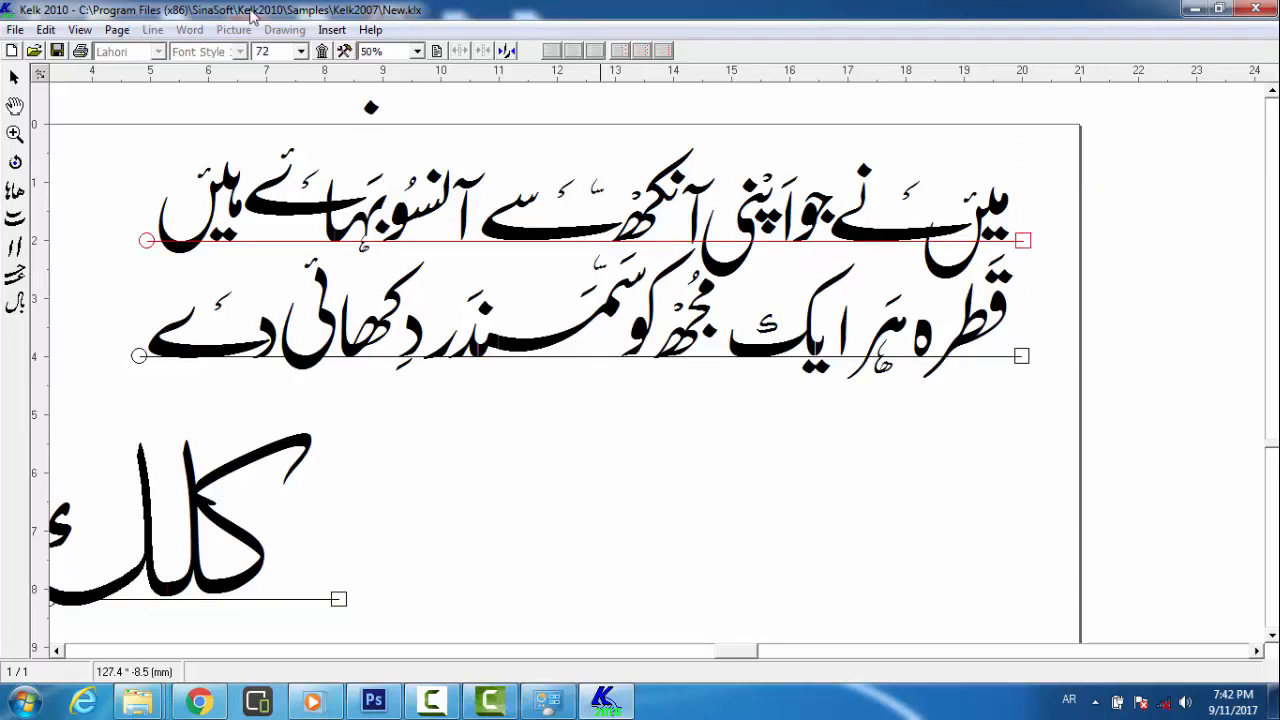
left_click(394, 122)
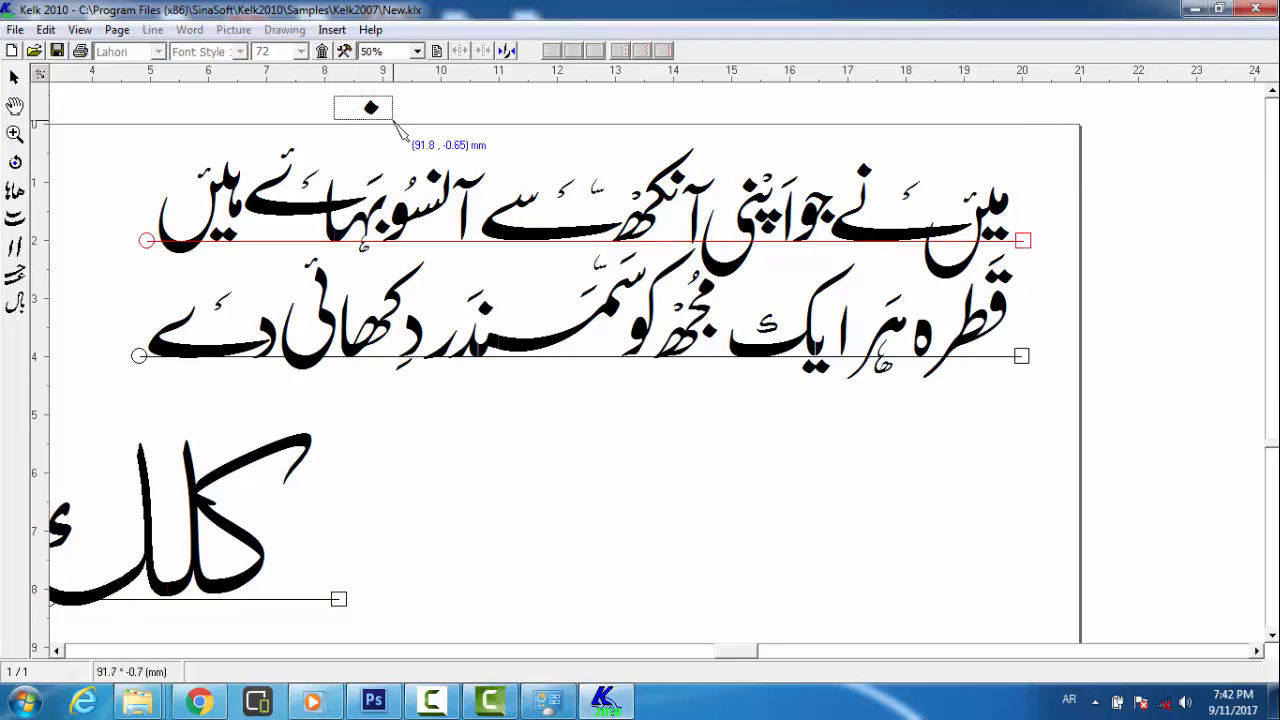
key("Delete")
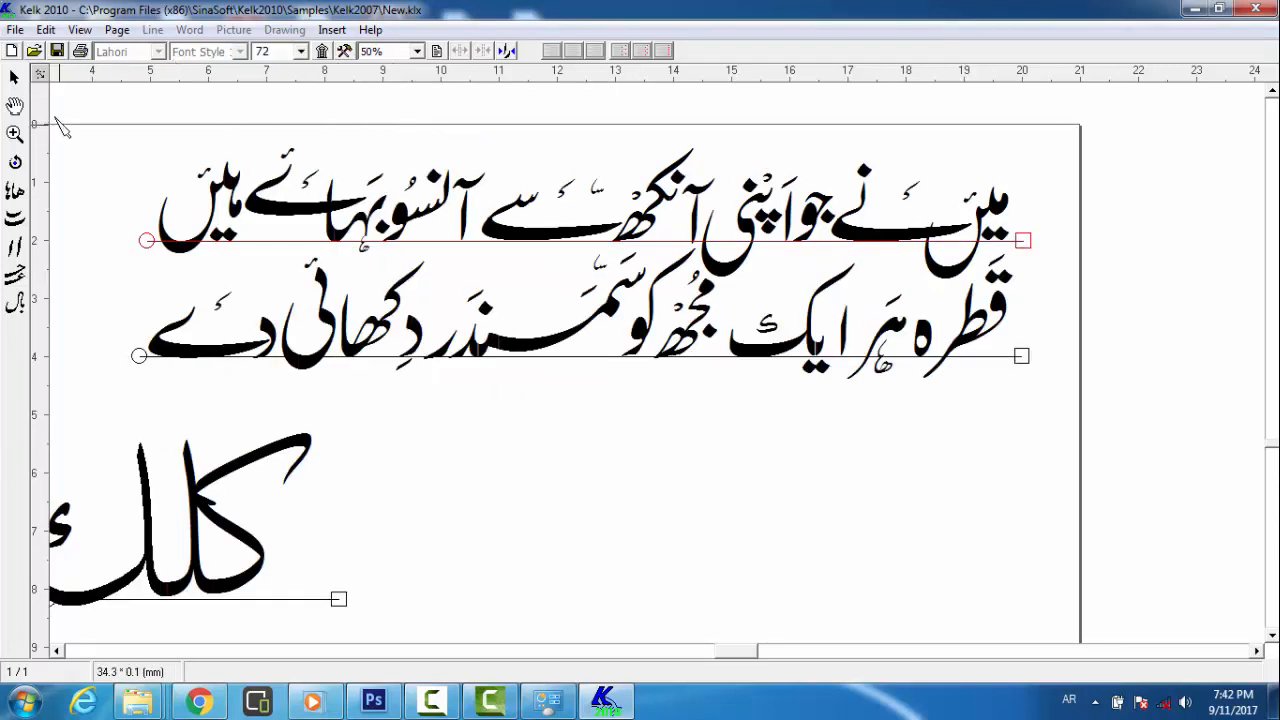
Print the page with PrimoPDF as the chosen printer
left_click(15, 30)
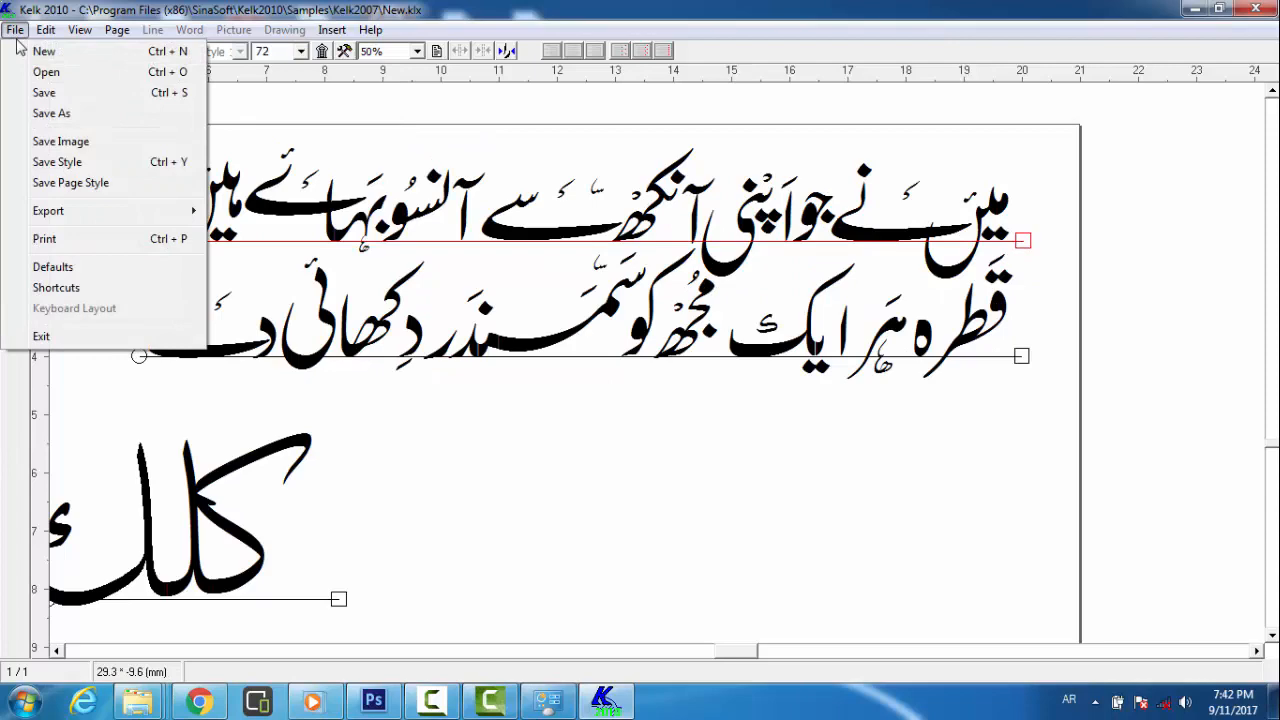
left_click(44, 238)
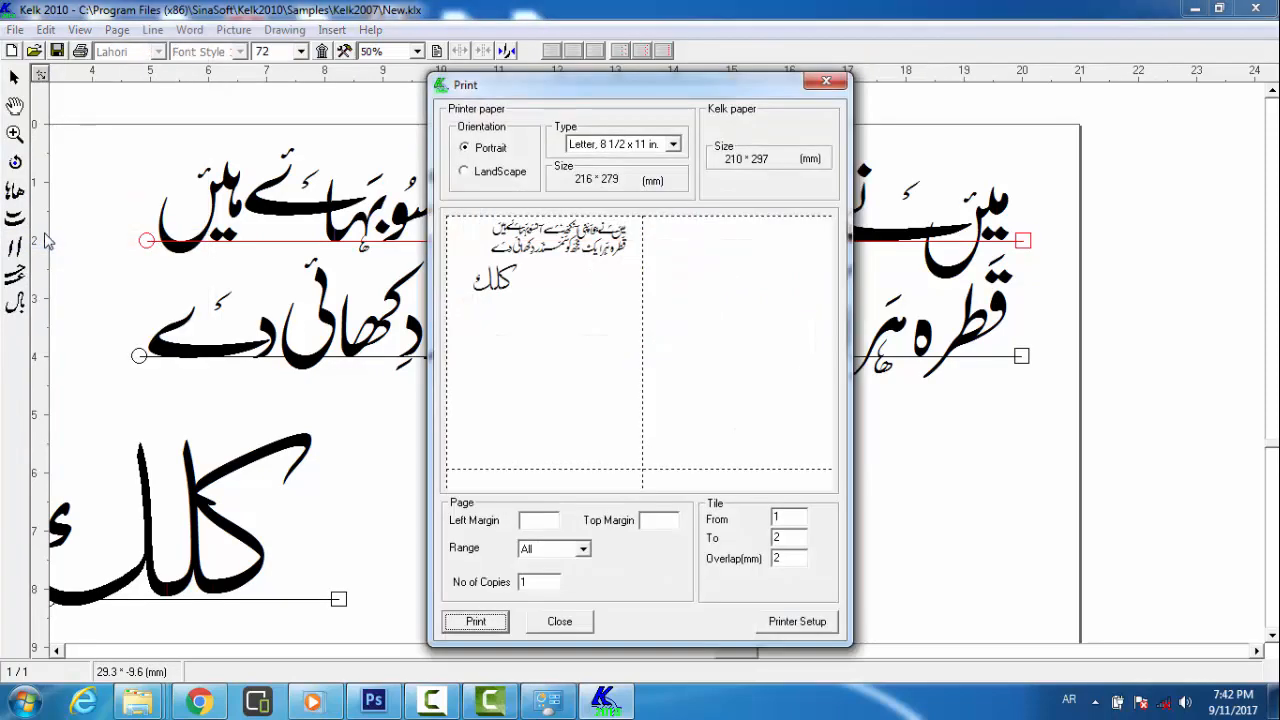
left_click(773, 624)
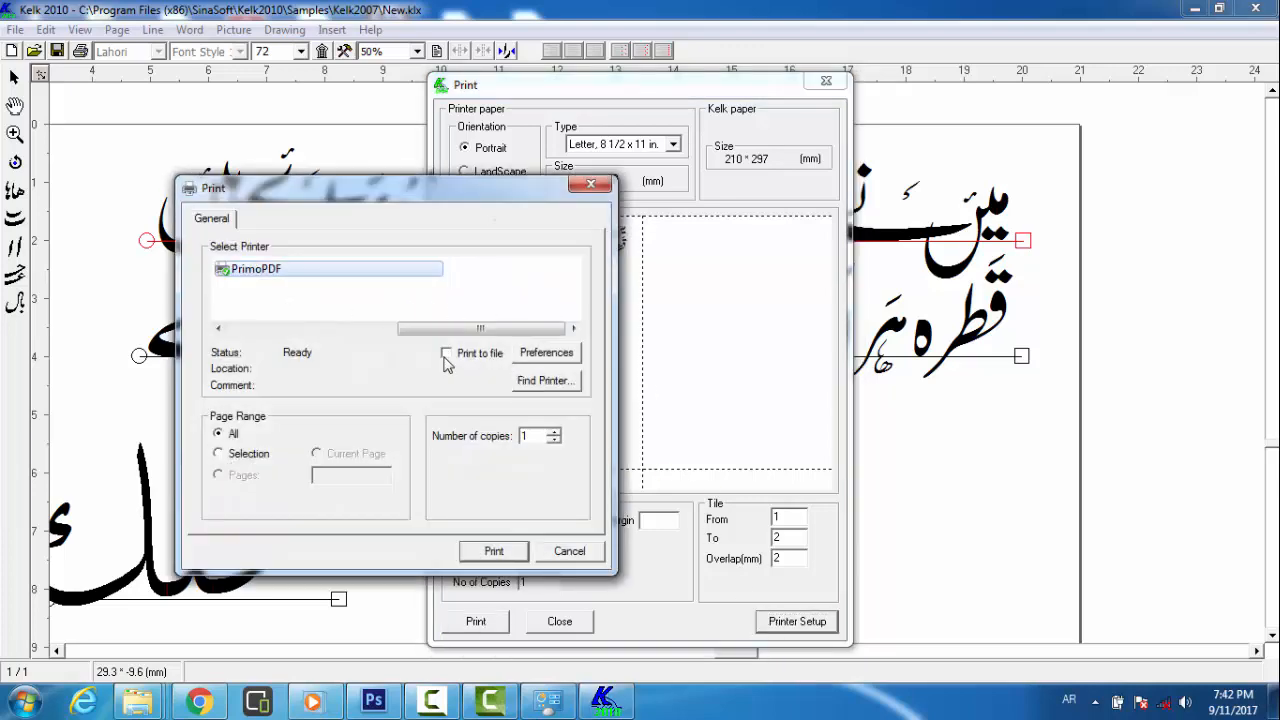
left_click(496, 551)
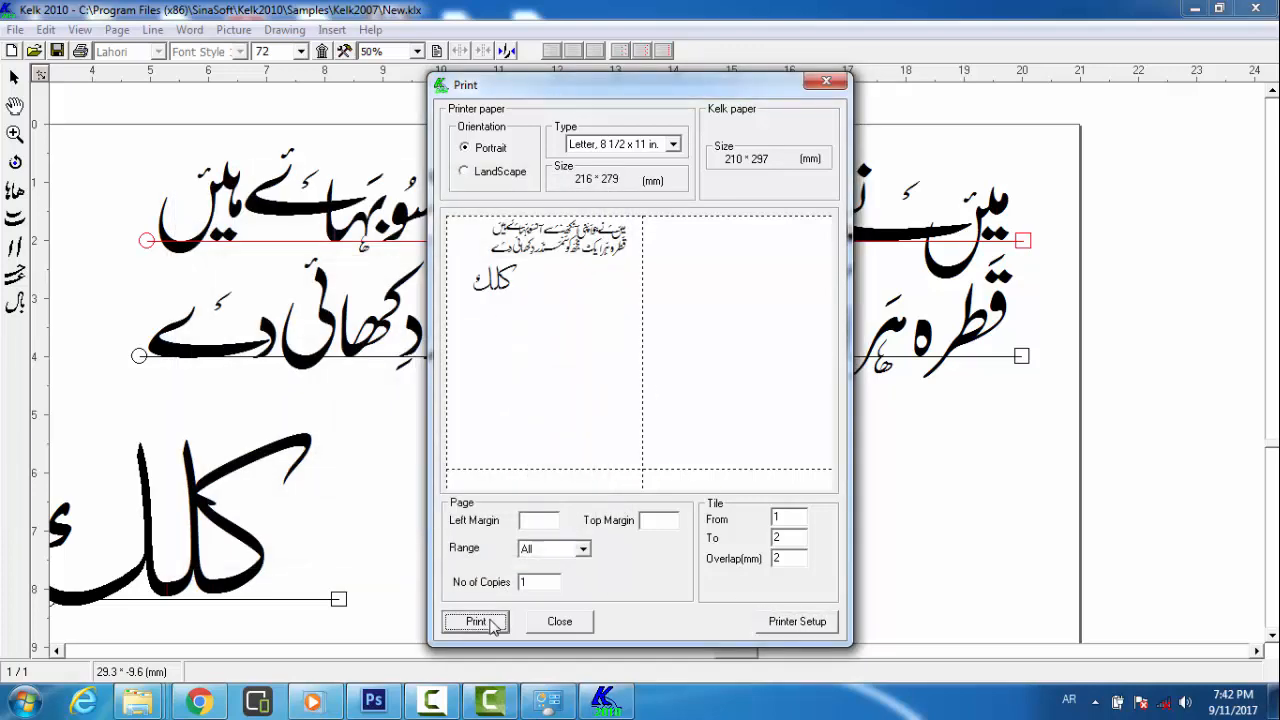
left_click(490, 623)
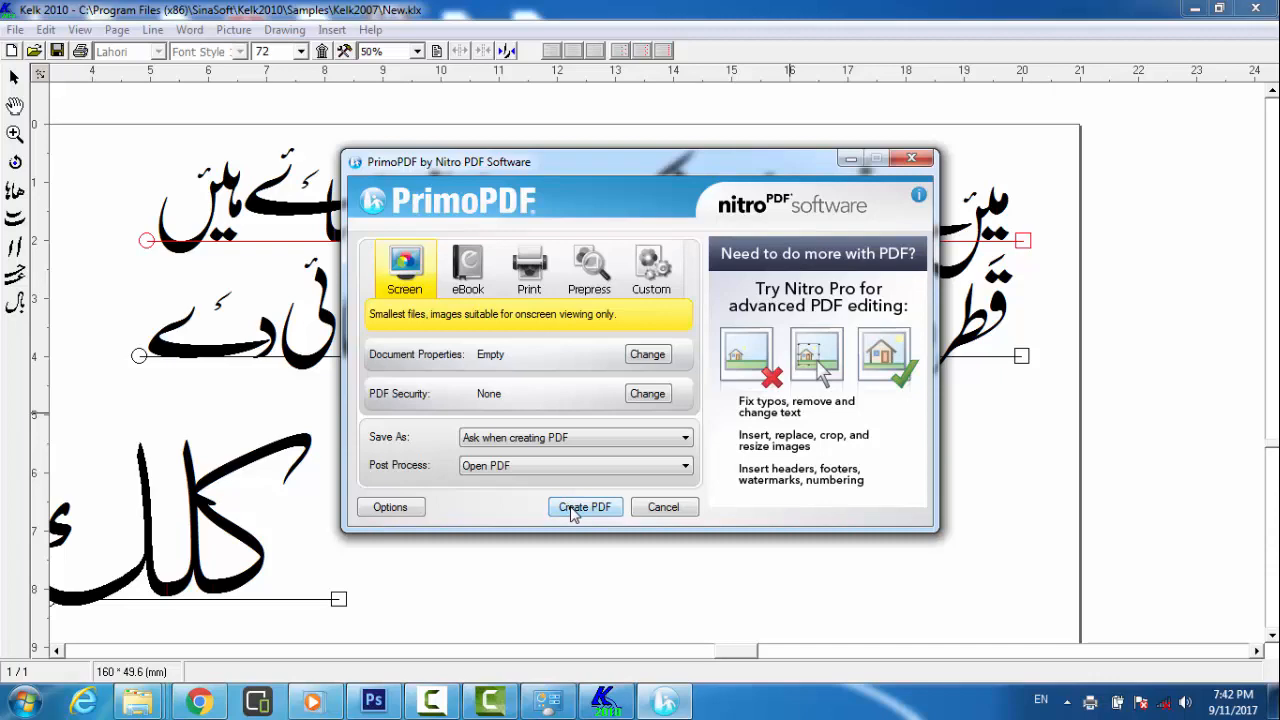
Create the PDF and save it on the Desktop as "maine jo apni aankh se"
left_click(584, 507)
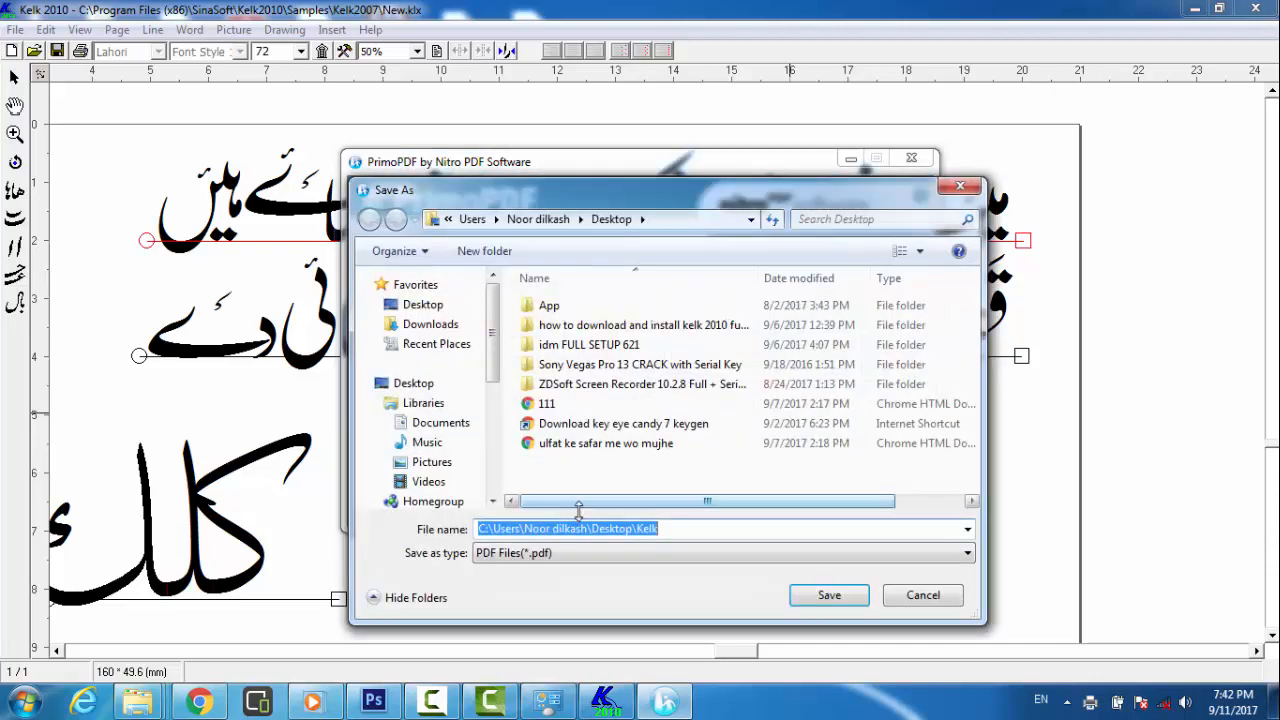
left_click(450, 304)
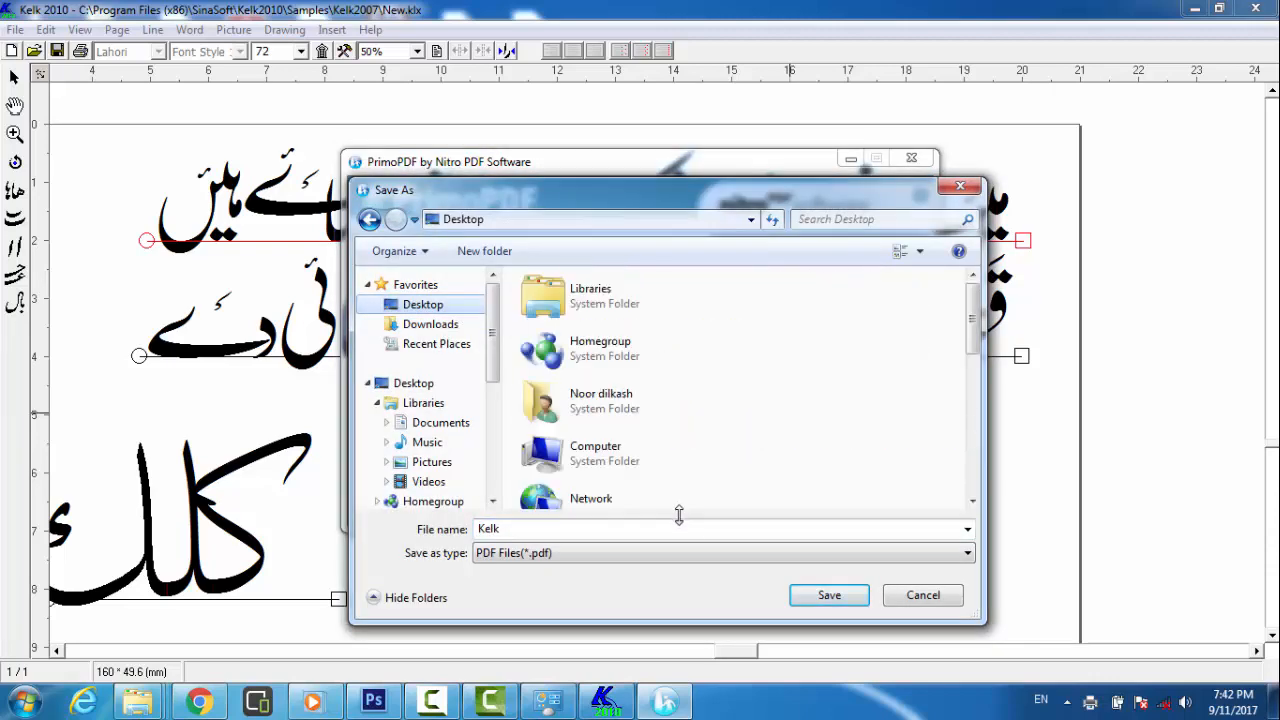
left_click(651, 527)
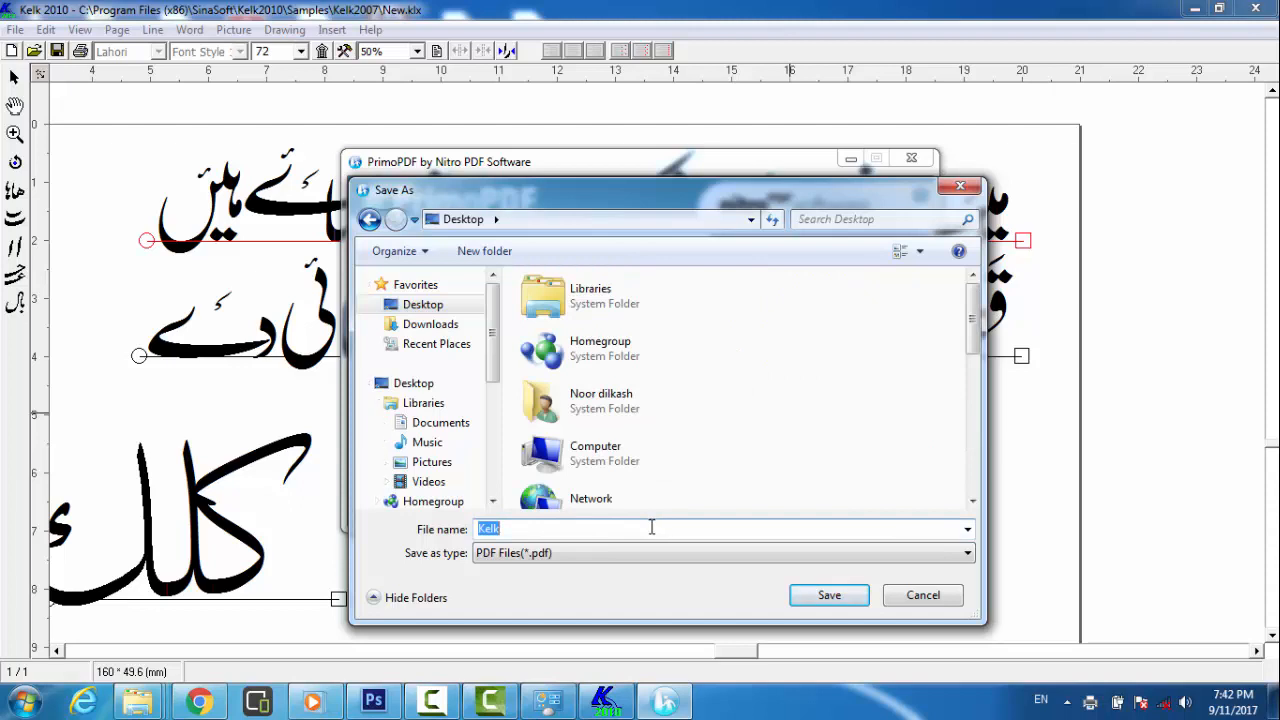
key("BackSpace")
type("maine jo apni aa")
type("kh")
key("BackSpace")
key("BackSpace")
type("nkh se")
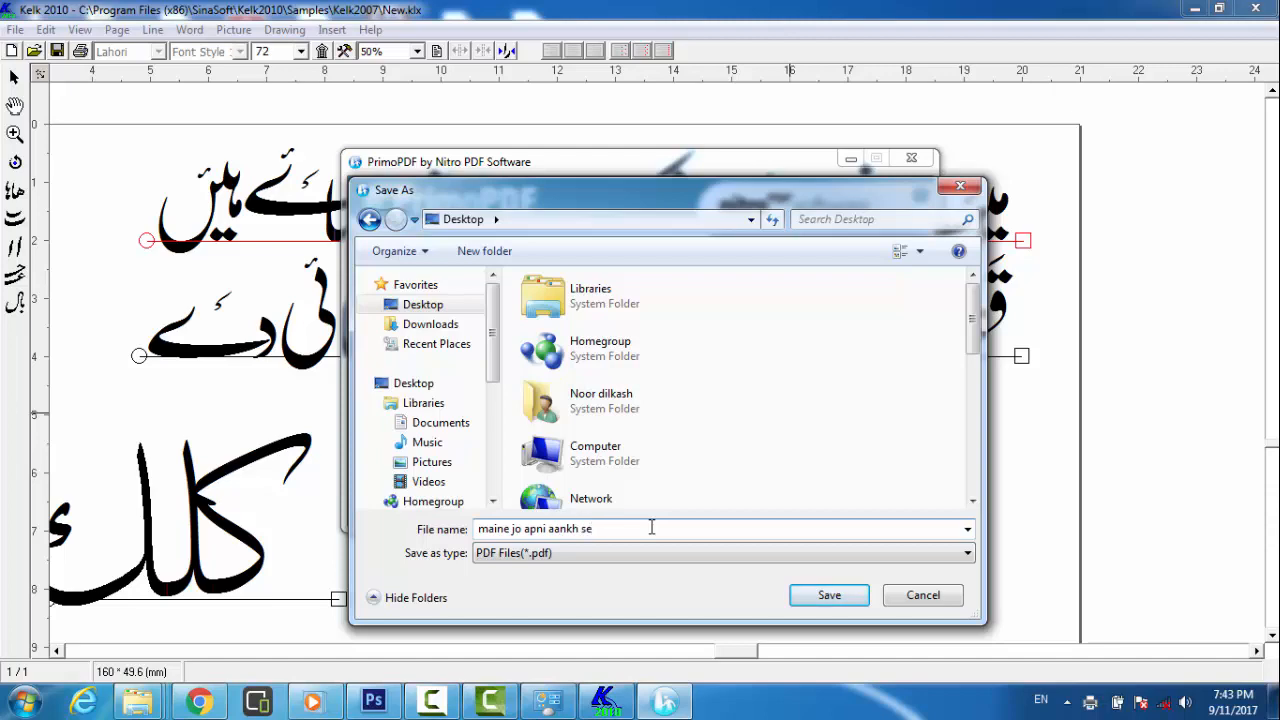
left_click(805, 598)
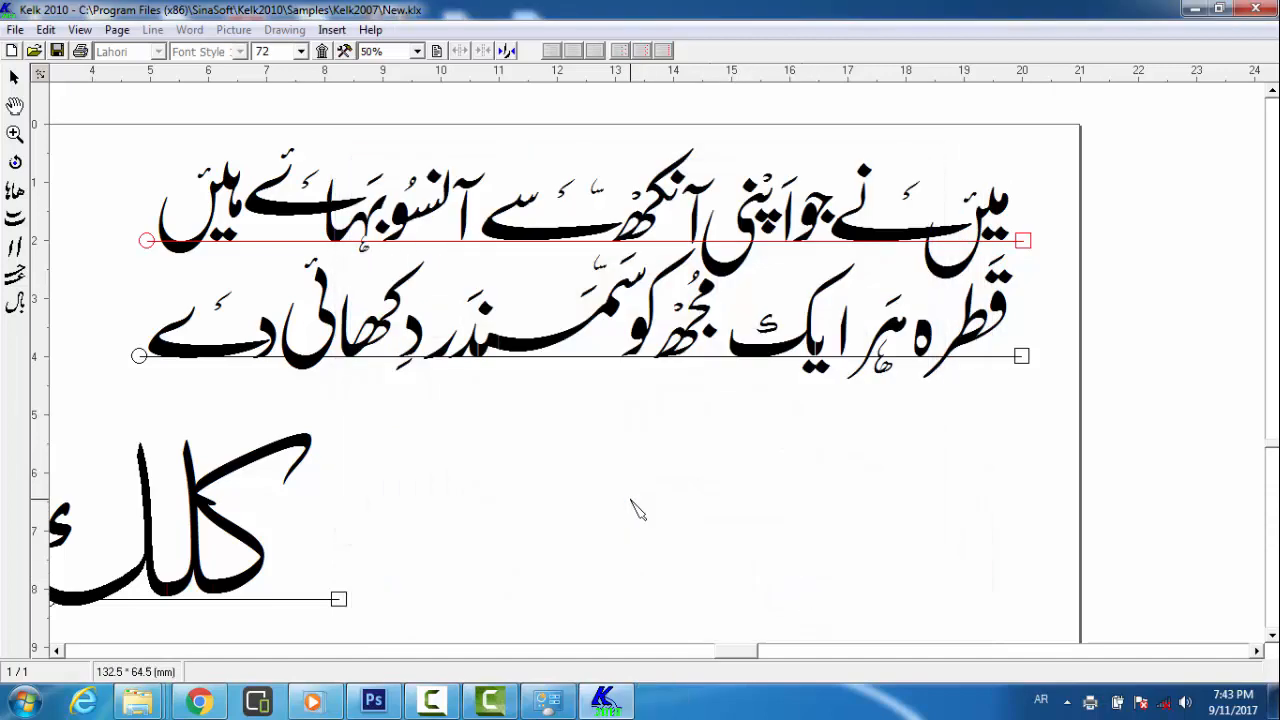